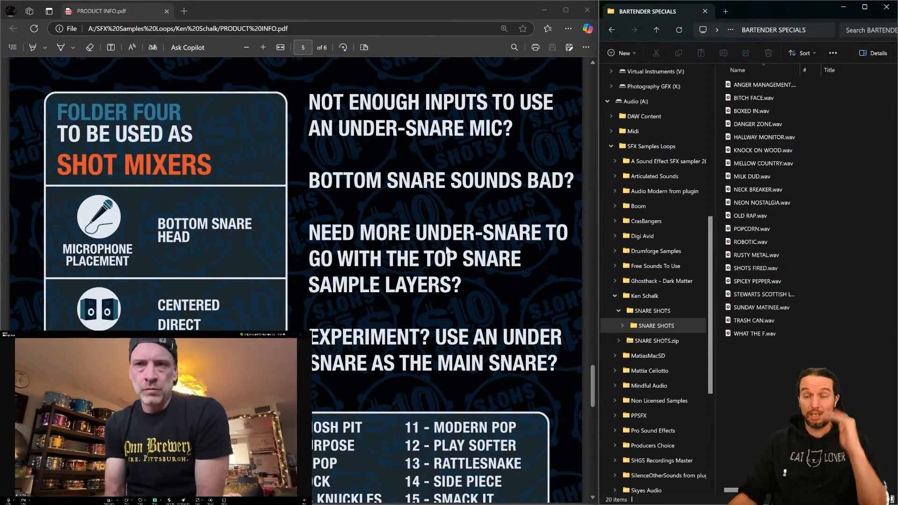
- Scroll through the product info PDF's list of natural under-snare sounds, then return to its first page
scroll(439, 275, "down", 4)
scroll(438, 279, "down", 5)
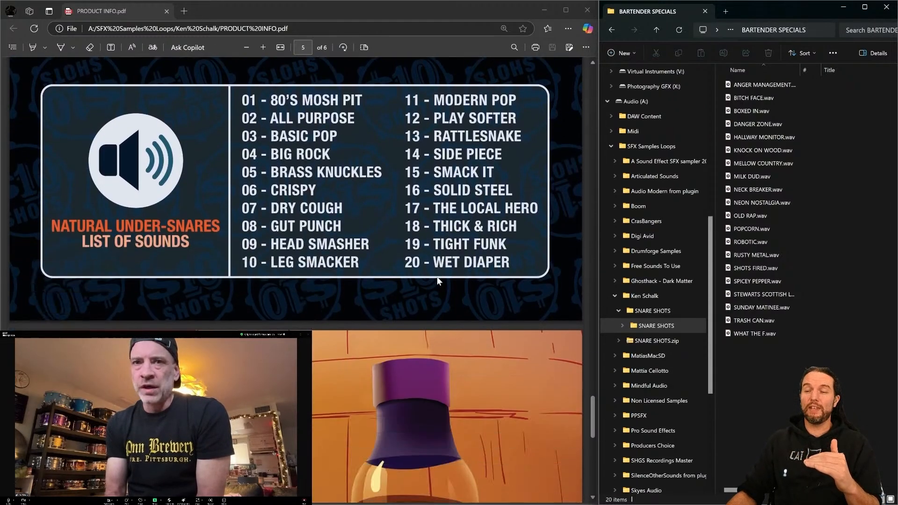
scroll(435, 277, "up", 1)
scroll(435, 281, "up", 2)
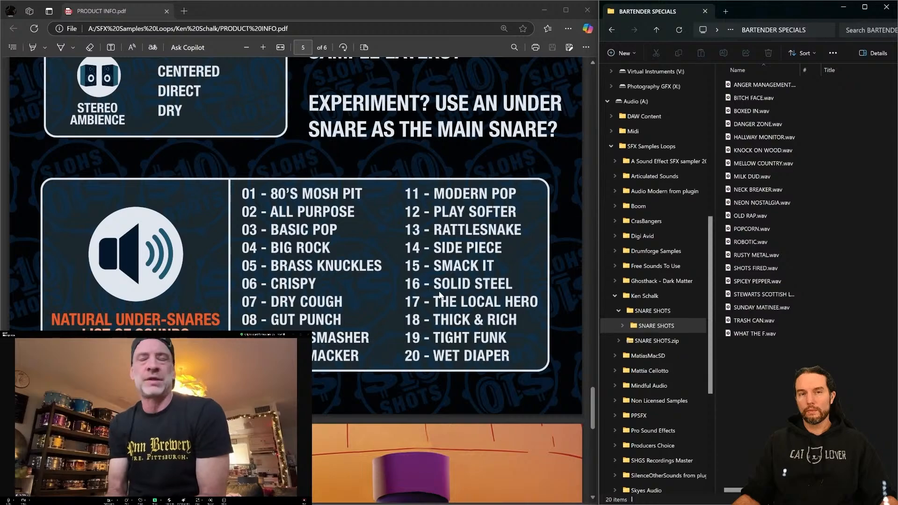
left_click_drag(588, 412, 589, 95)
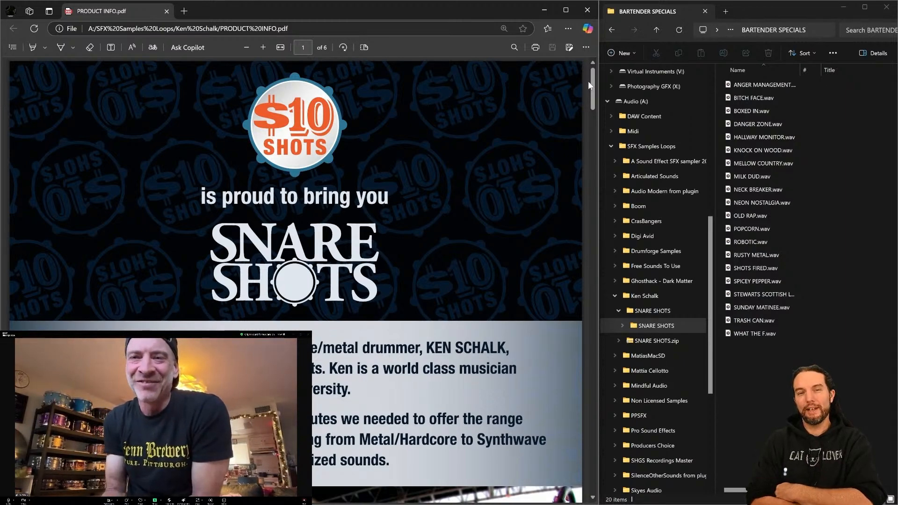
- Switch to the sample manager and open the BARTENDER SPECIALS folder under SNARE SHOTS' 60 PREMIUM ONE SHOTS
key("alt+Tab")
key("alt+Tab")
key("alt+Tab")
key("alt+Tab")
key("alt+Tab")
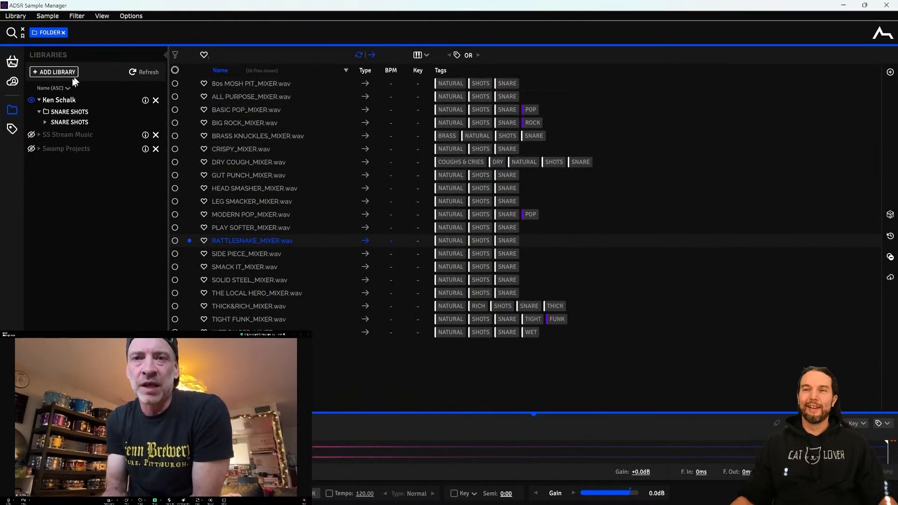
left_click(45, 121)
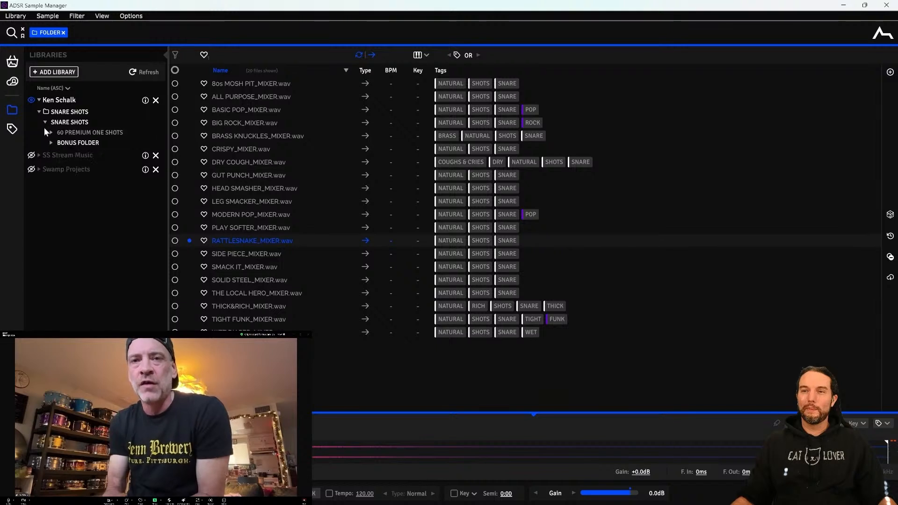
left_click(51, 142)
left_click(52, 132)
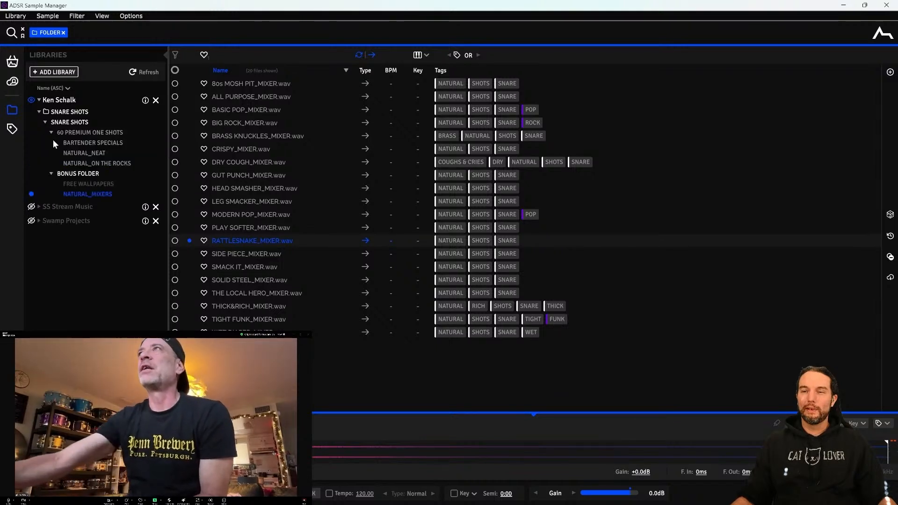
left_click(118, 143)
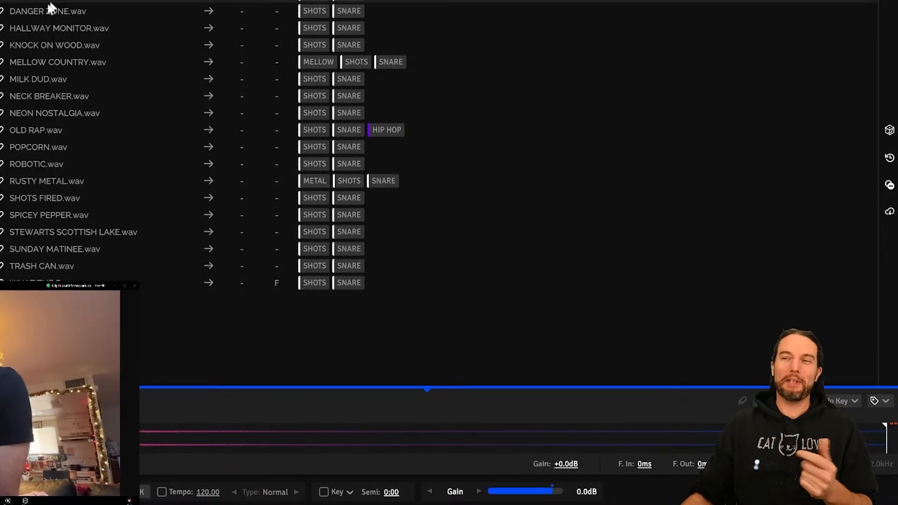
- Preview the DANGER ZONE and STEWARTS SCOTTISH LAKE samples in the BARTENDER SPECIALS folder
left_click(39, 22)
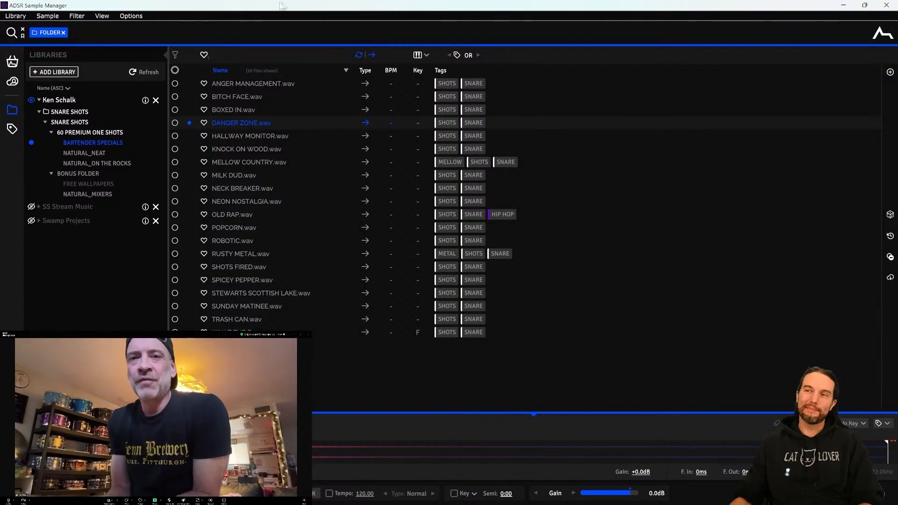
left_click(237, 294)
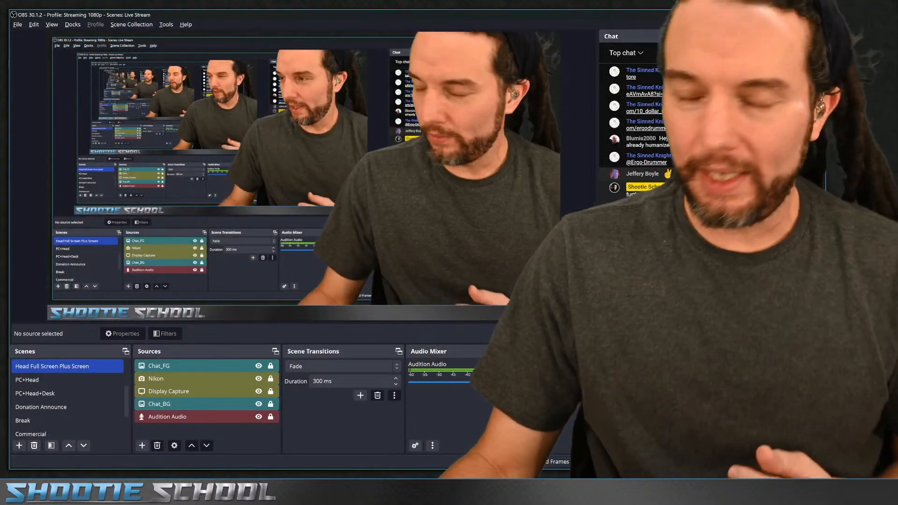
- Switch to the browser and look through the Shootie School website, Facebook group and Discord tabs
key("alt+Tab")
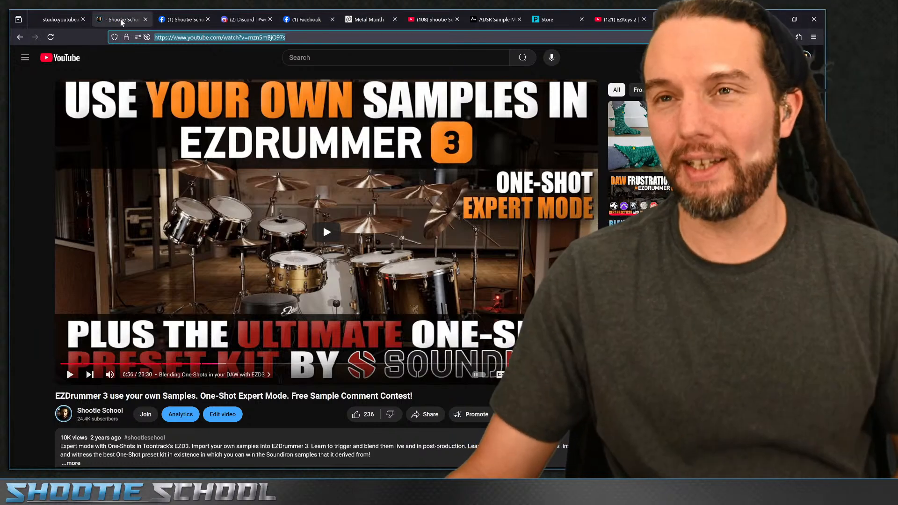
left_click(122, 21)
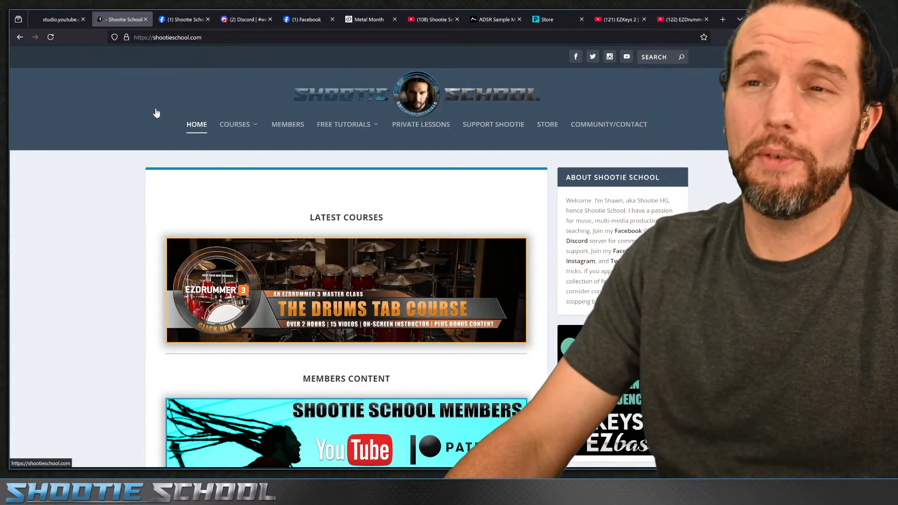
left_click(156, 113)
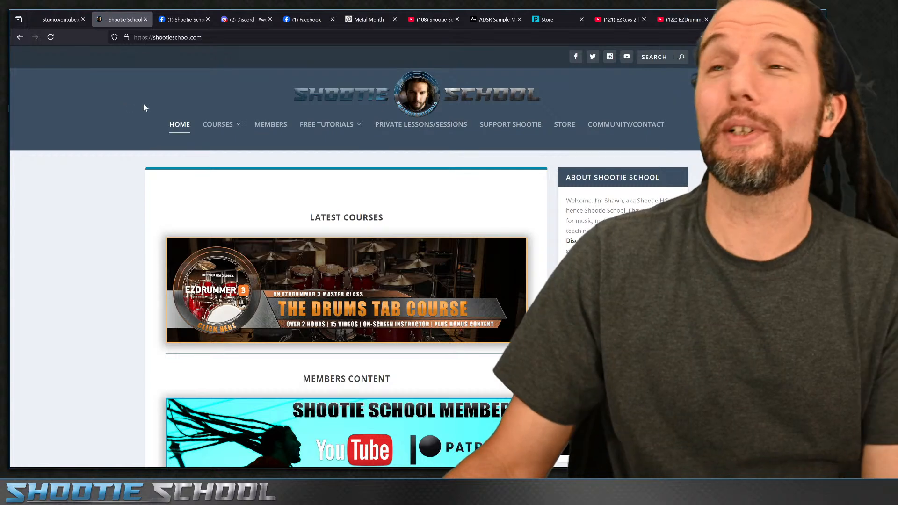
left_click(185, 20)
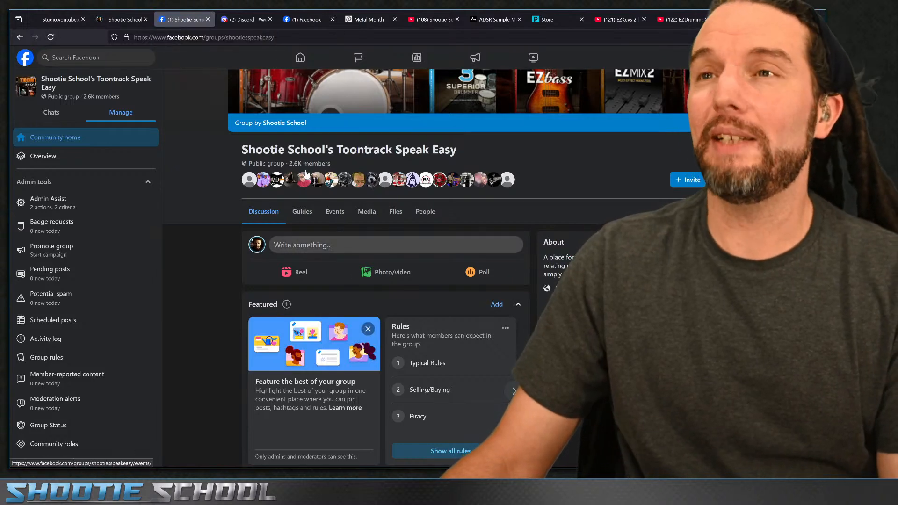
left_click(244, 22)
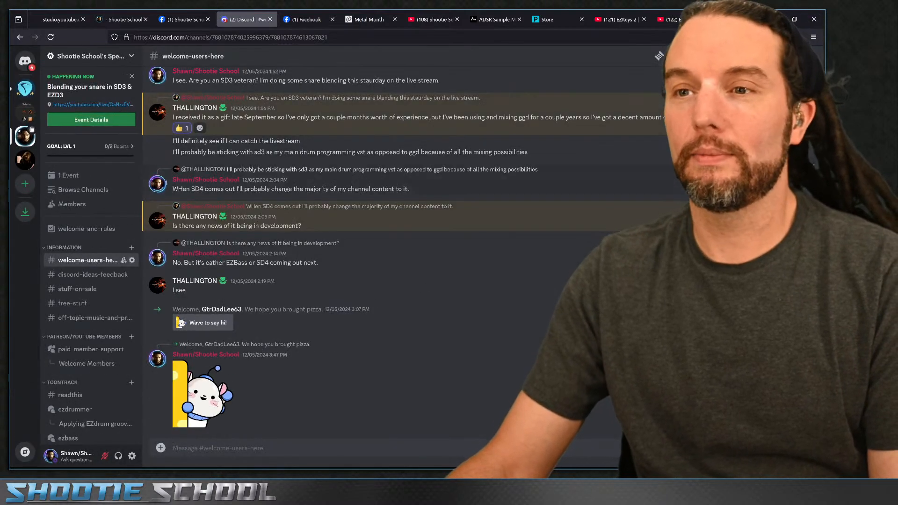
- Copy the Sinned Knight Facebook page address and post it with a short note in the live chat
left_click(306, 20)
left_click(300, 37)
key("ctrl+c")
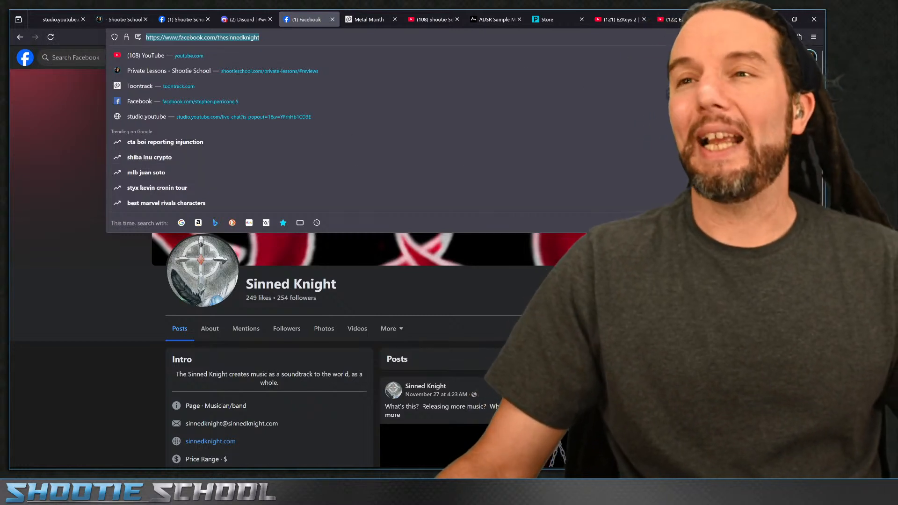
key("Escape")
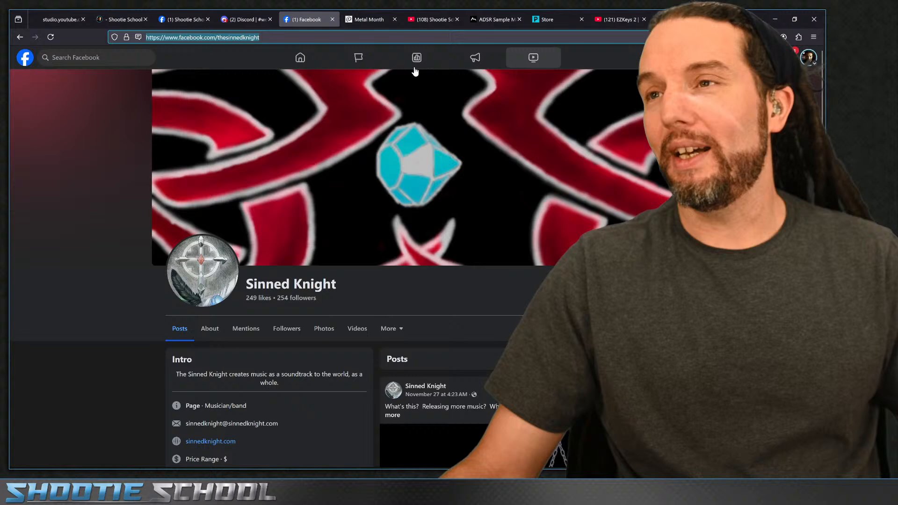
left_click(60, 19)
key("ctrl+v")
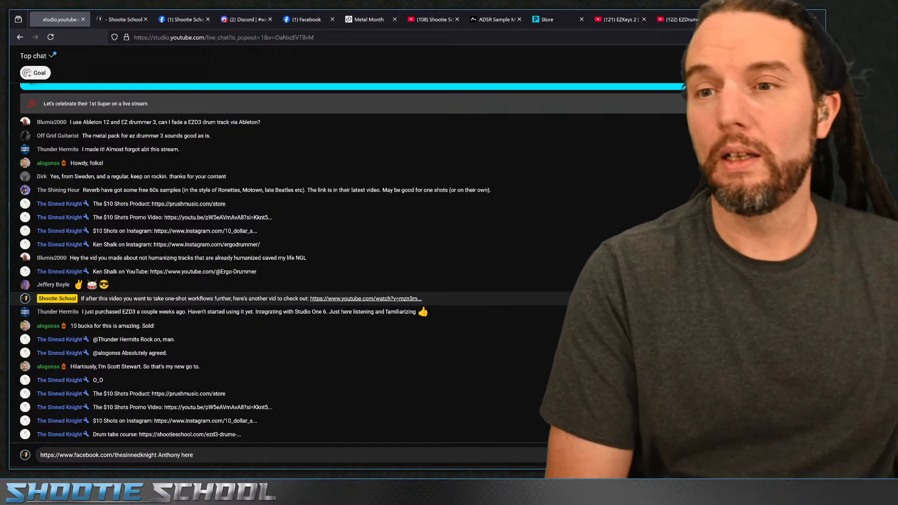
key("Return")
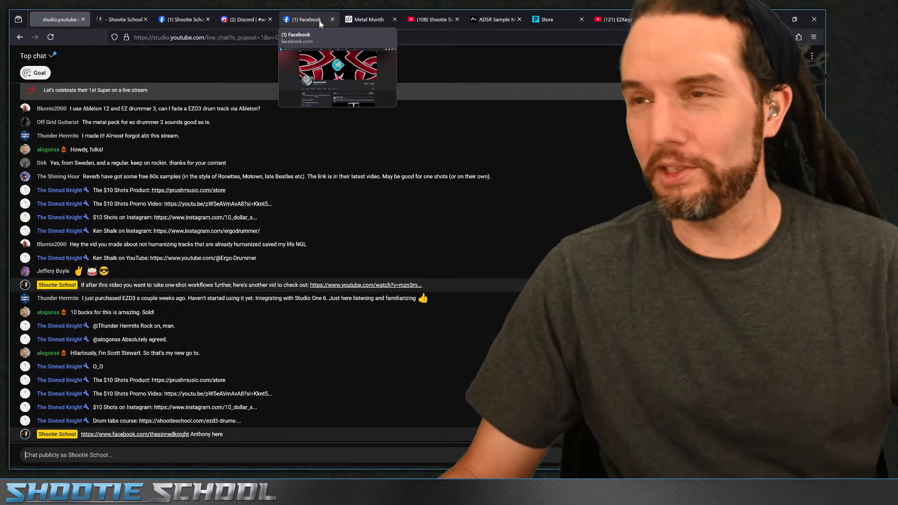
- Open the Toontrack Metal Month page and decline all cookies
left_click(321, 22)
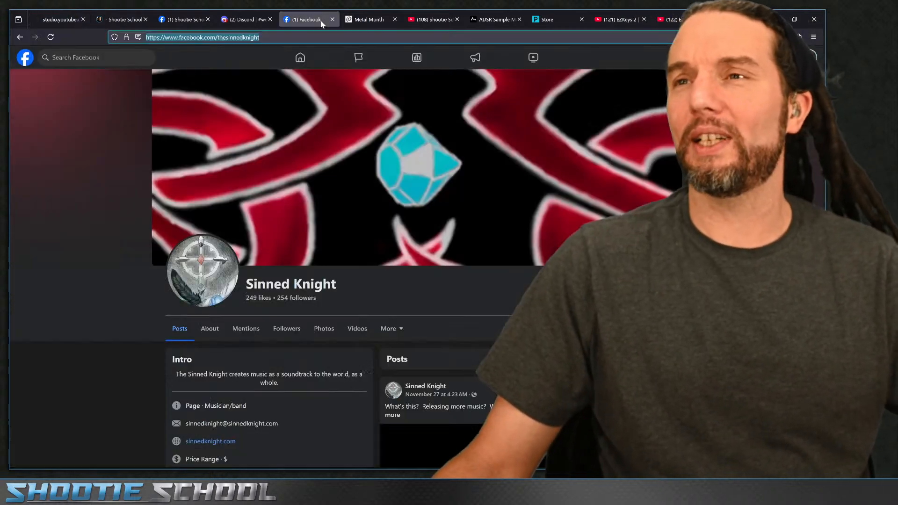
left_click(370, 21)
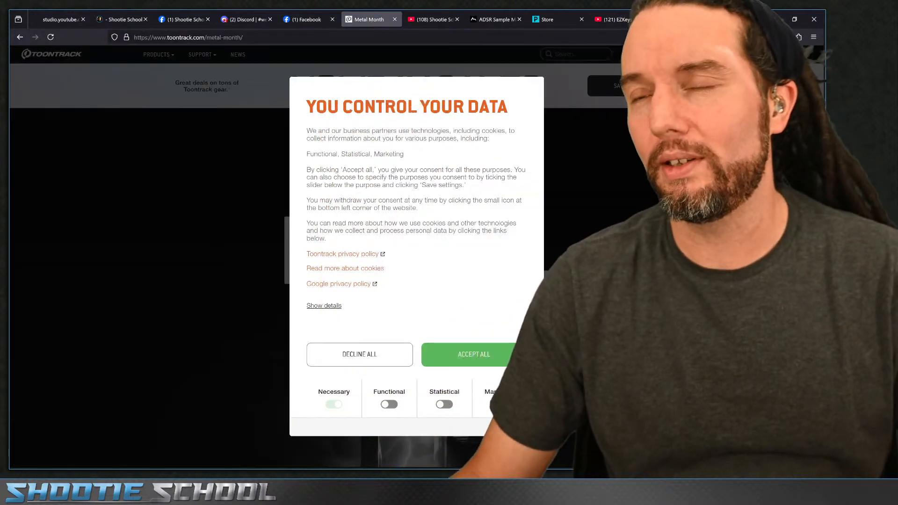
left_click(310, 23)
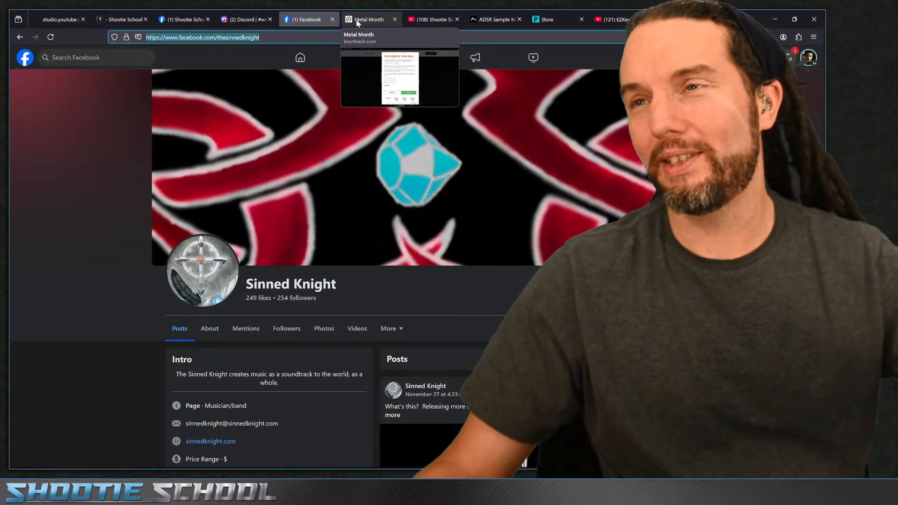
left_click(122, 19)
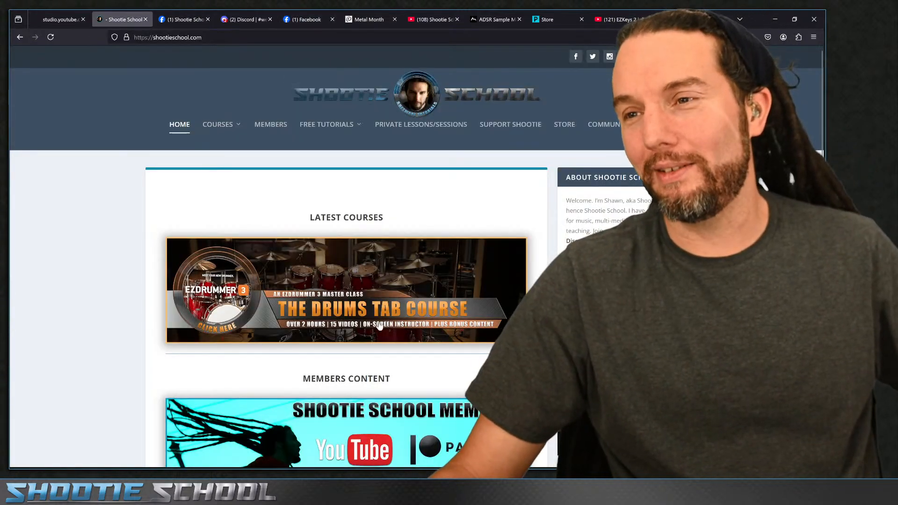
left_click(367, 19)
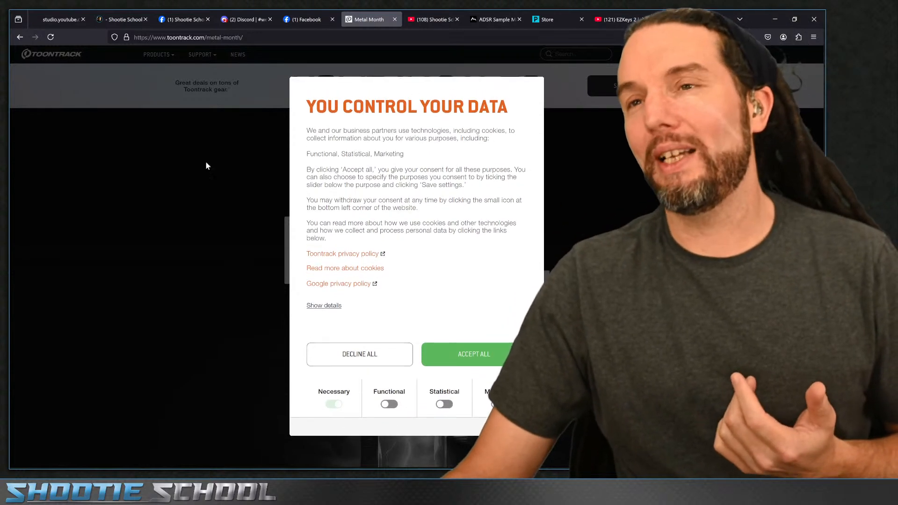
left_click(360, 344)
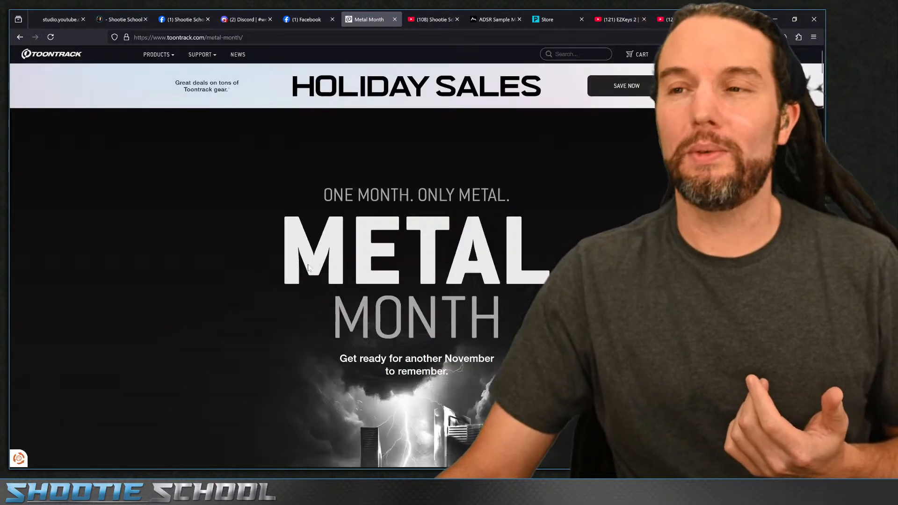
- Scroll through the Metal Month page
scroll(275, 261, "down", 3)
scroll(291, 263, "up", 4)
scroll(293, 265, "down", 10)
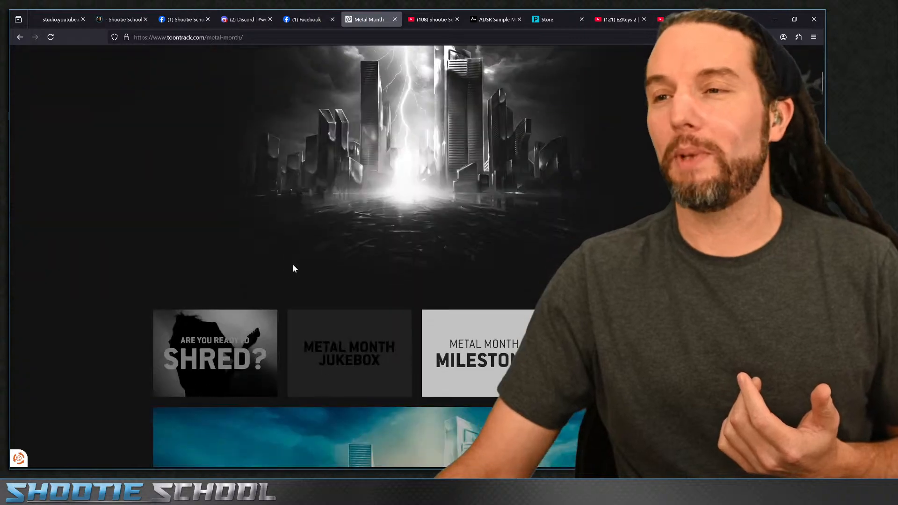
scroll(320, 276, "down", 5)
scroll(396, 294, "up", 10)
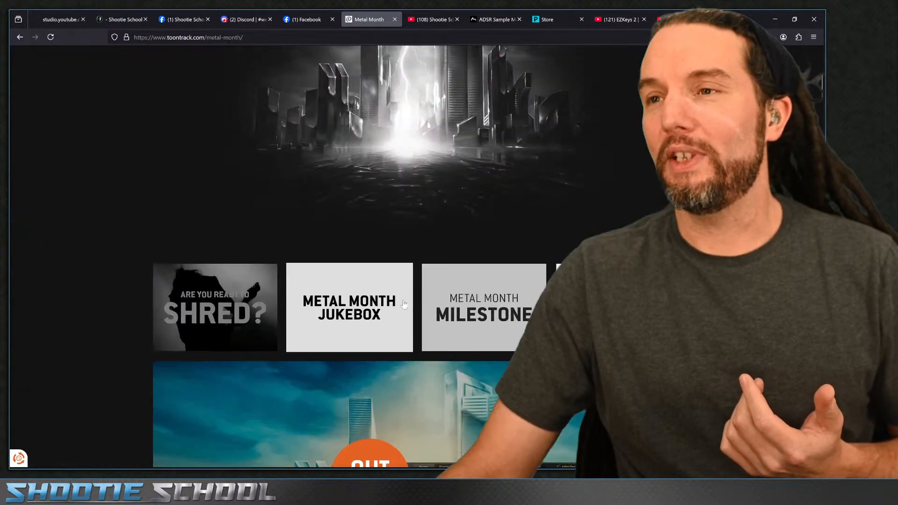
scroll(460, 188, "up", 3)
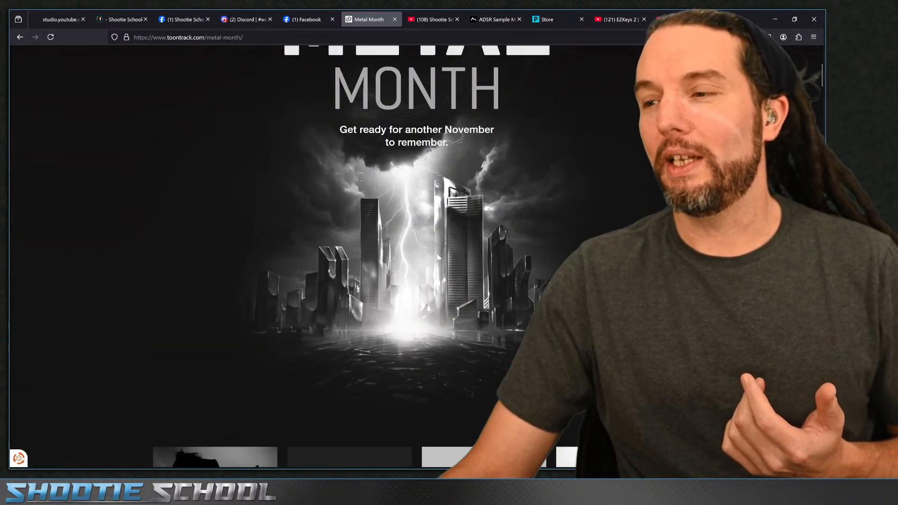
scroll(439, 257, "up", 5)
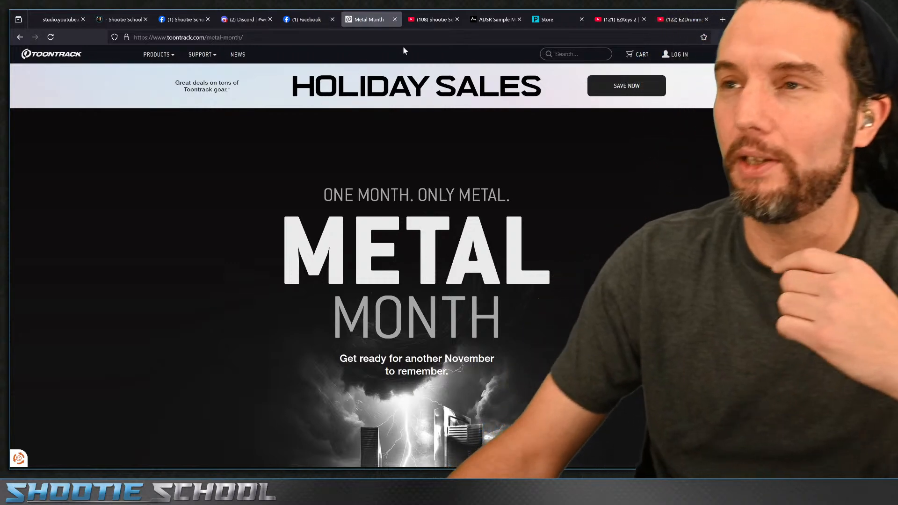
- Show the Shootie School YouTube channel tab and the ADSR Sample Manager product page
left_click(419, 21)
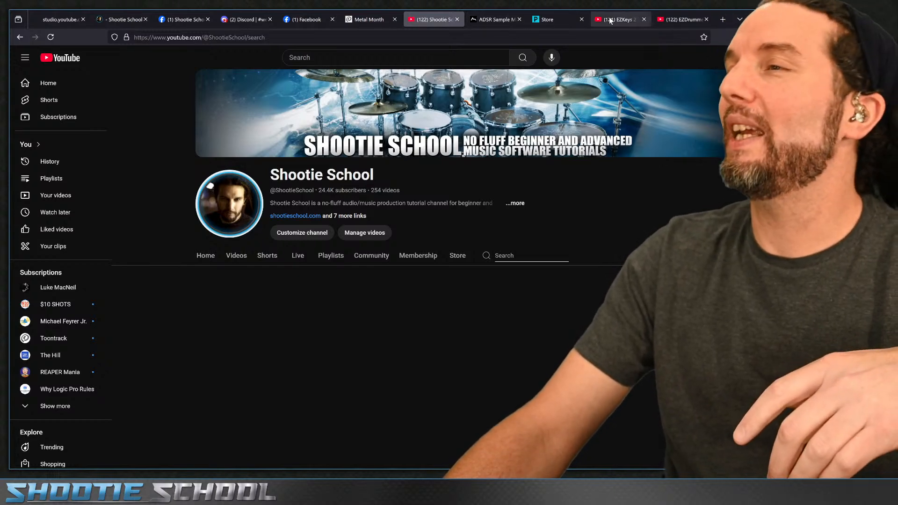
left_click(493, 21)
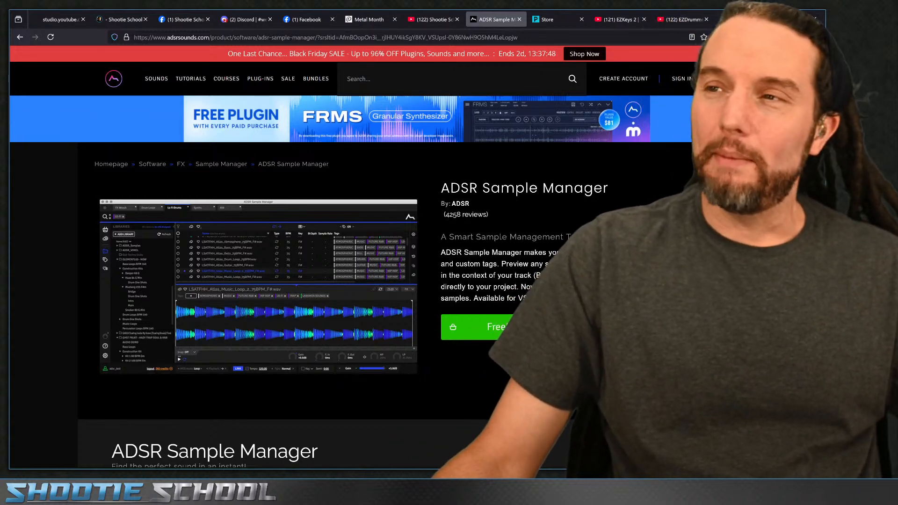
- Minimise the browser and streaming windows, return to the live chat and scroll through recent messages
left_click(773, 21)
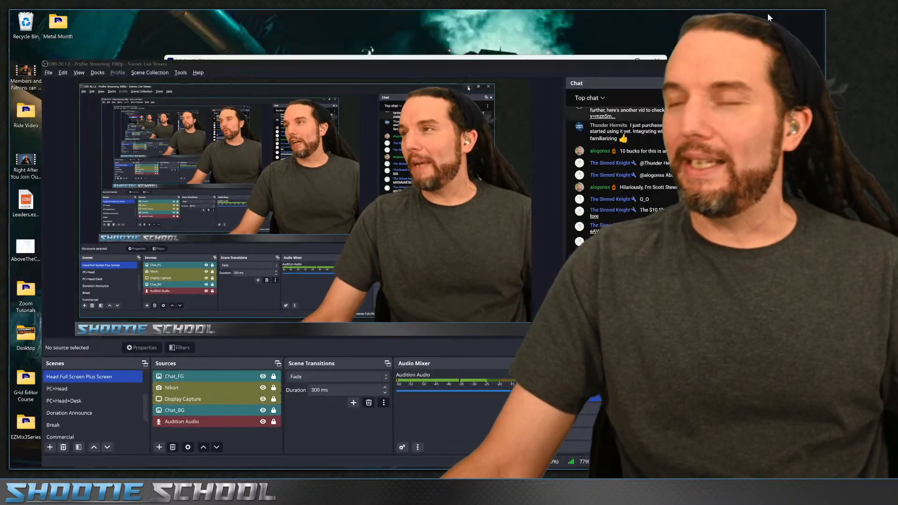
left_click(771, 64)
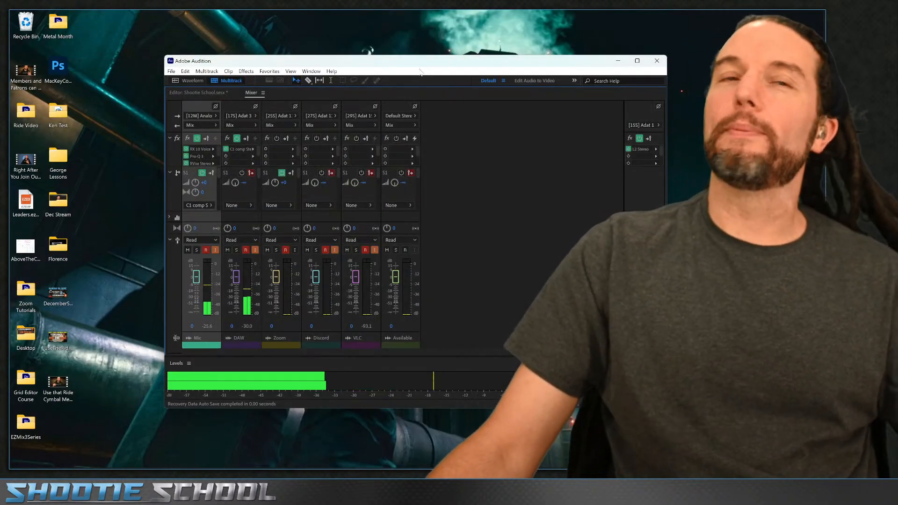
left_click(136, 458)
left_click(69, 22)
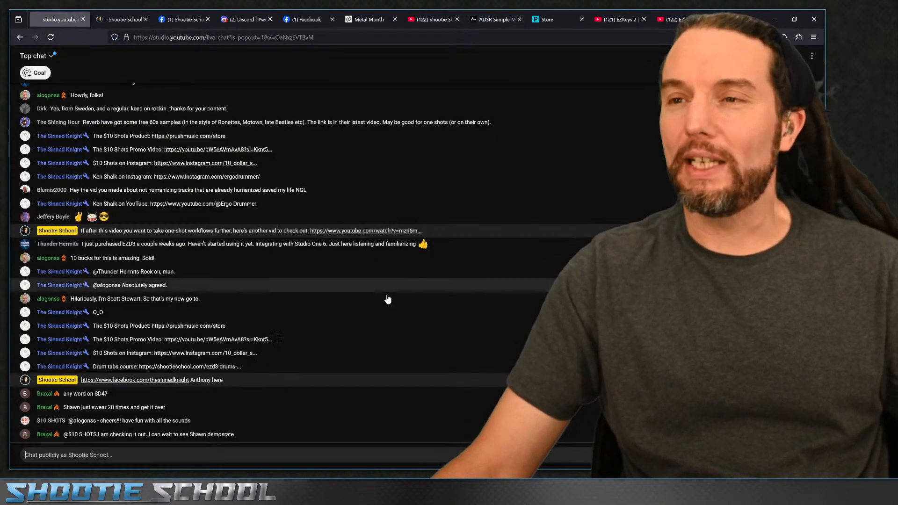
scroll(199, 254, "up", 4)
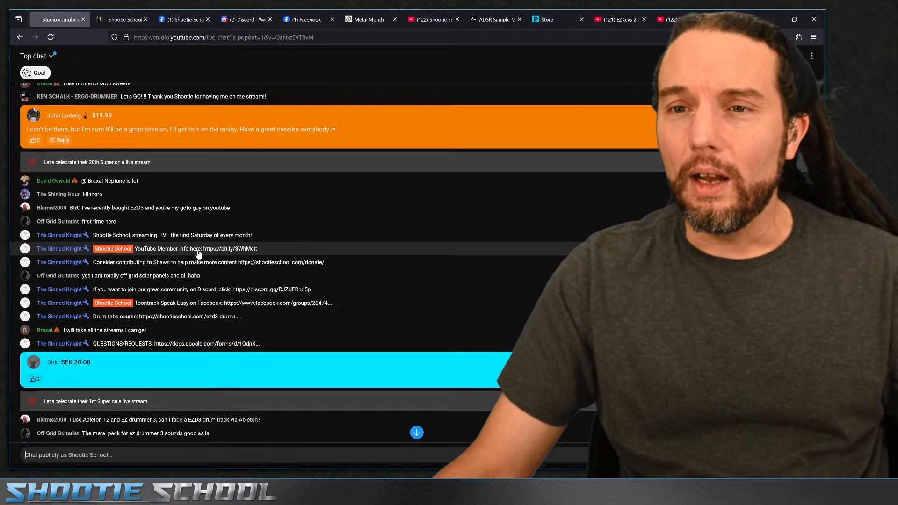
scroll(178, 224, "down", 4)
scroll(150, 196, "down", 2)
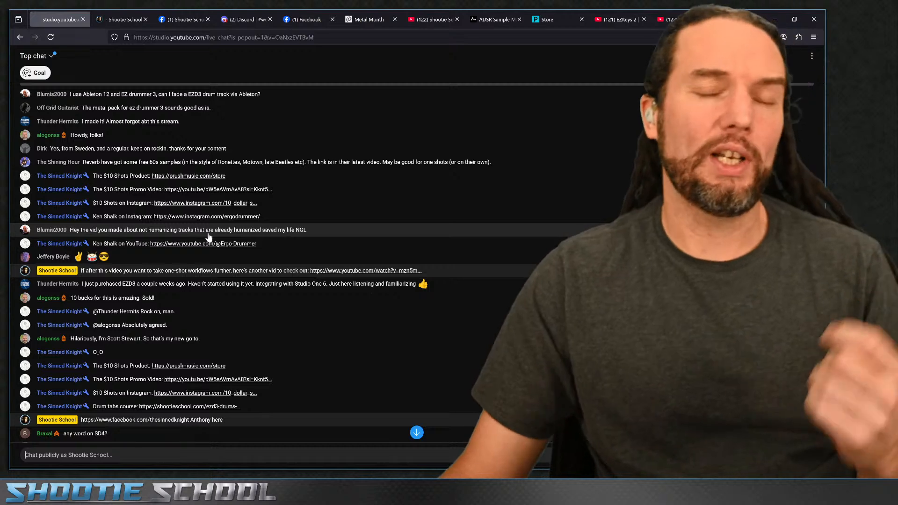
- Set up the workspace: minimise the browser and Audition, snap Superior Drummer 3 to the left half, and bring up ADSR Sample Manager
scroll(200, 238, "down", 2)
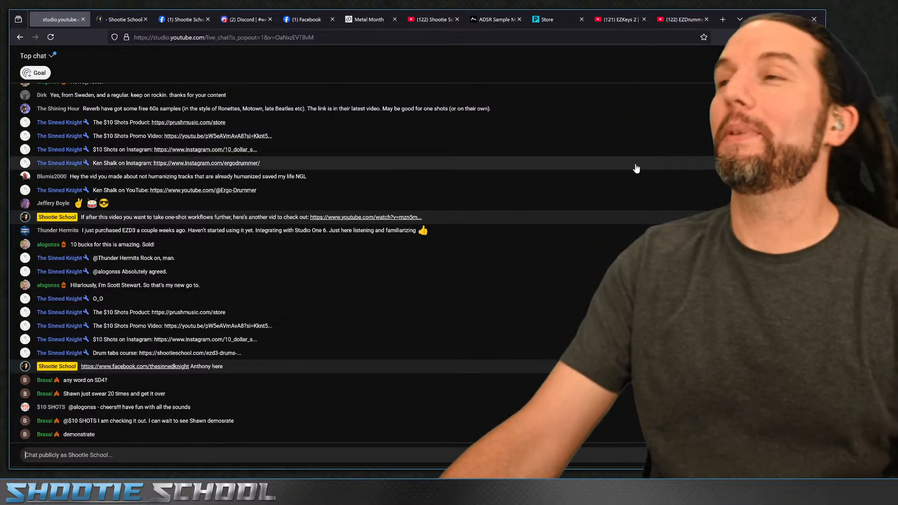
left_click(775, 19)
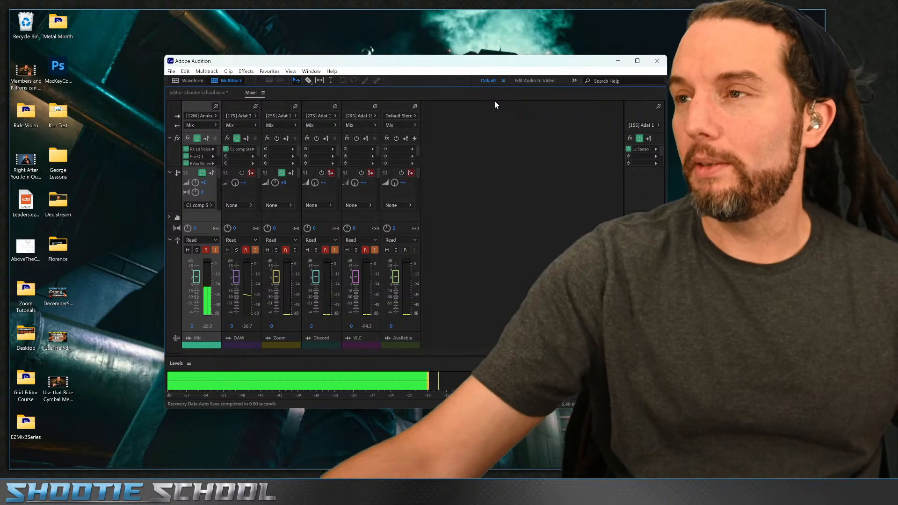
left_click(618, 64)
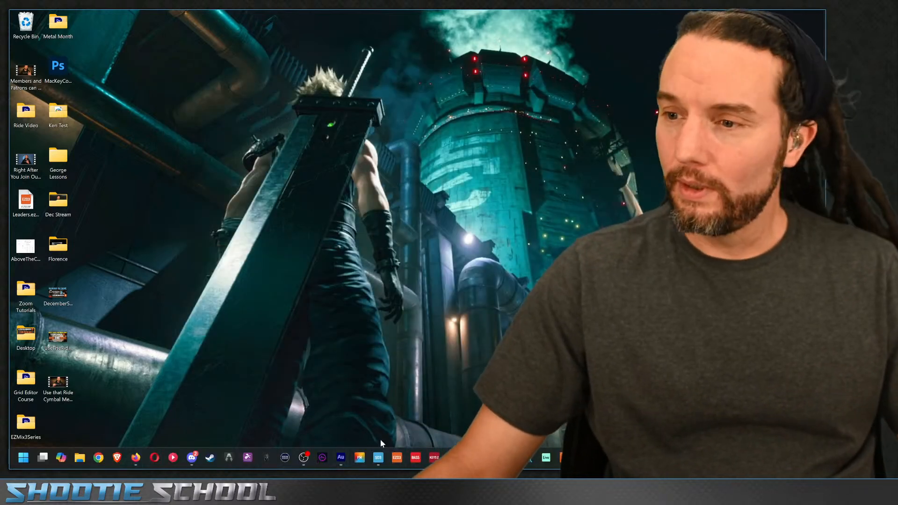
left_click(377, 459)
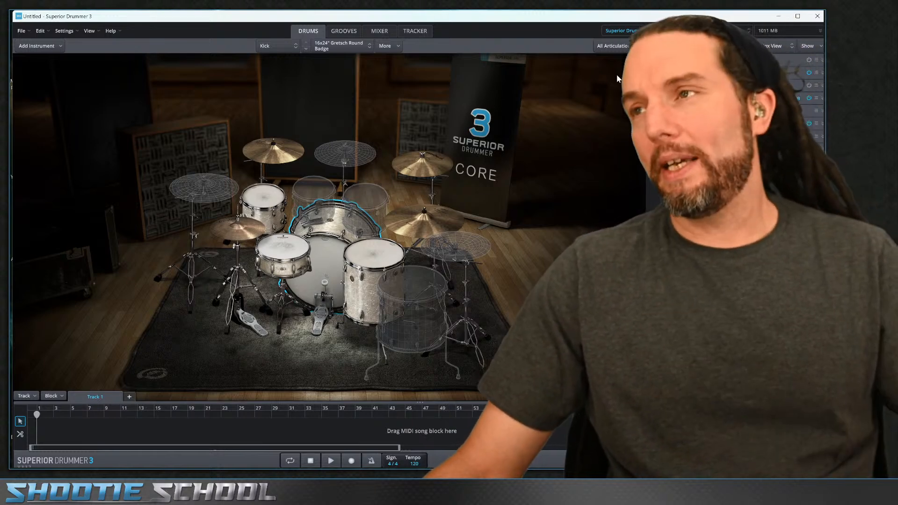
left_click_drag(627, 14, 386, 39)
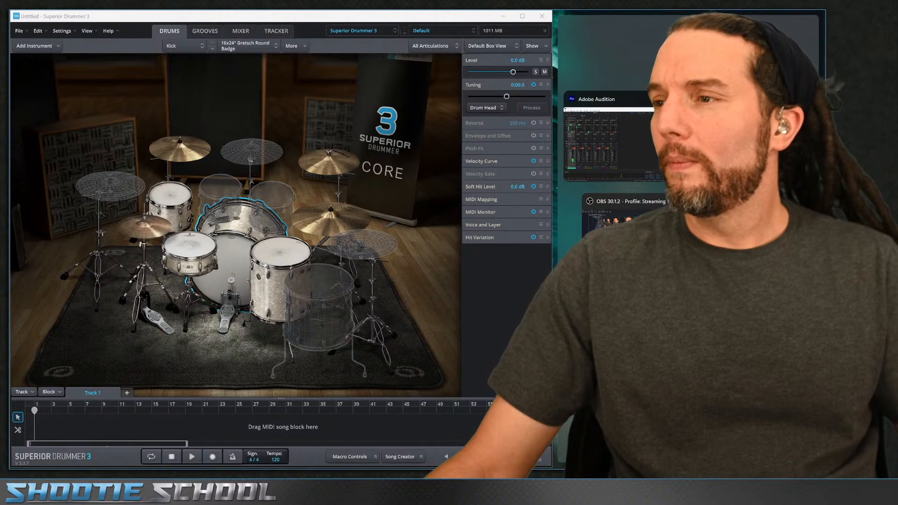
key("Escape")
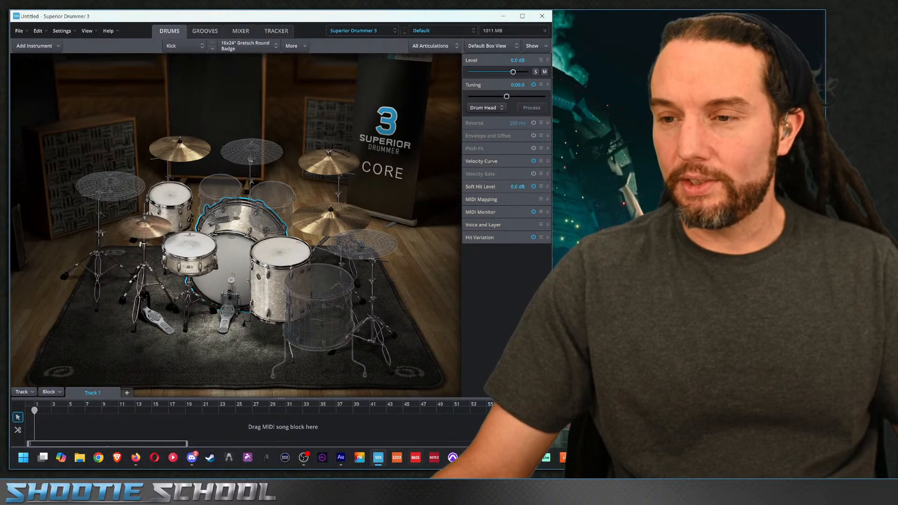
left_click(453, 457)
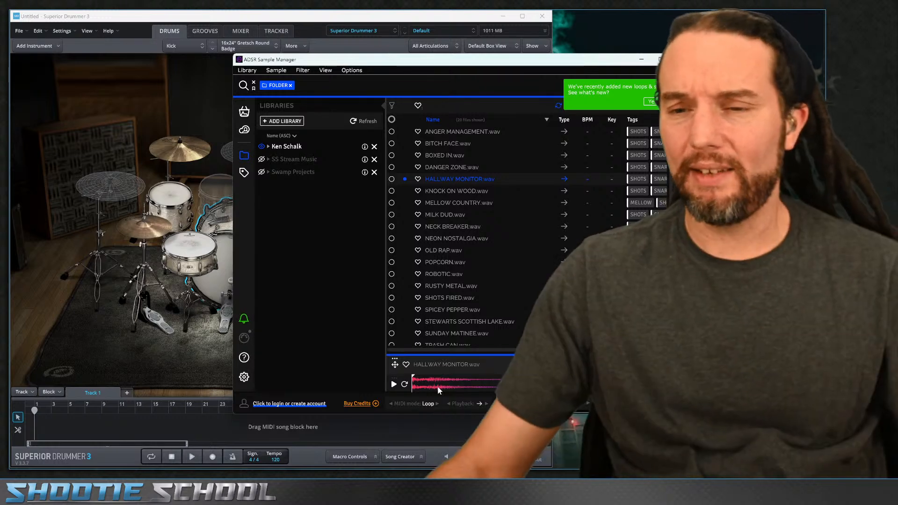
mouse_move(136, 464)
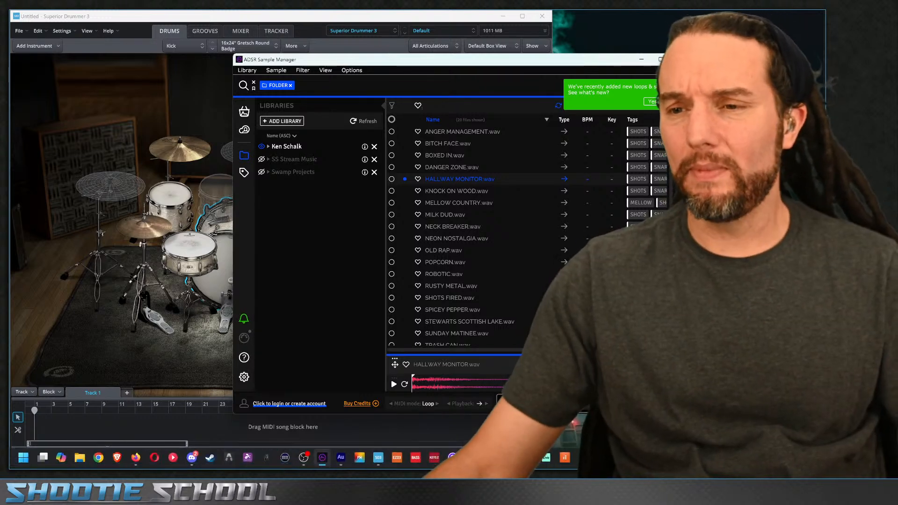
left_click(136, 463)
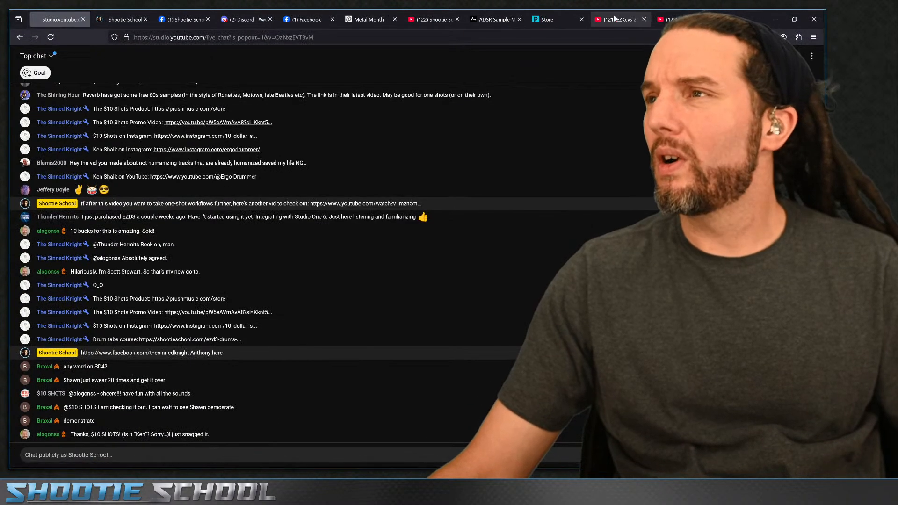
left_click(543, 20)
left_click(323, 37)
key("ctrl+c")
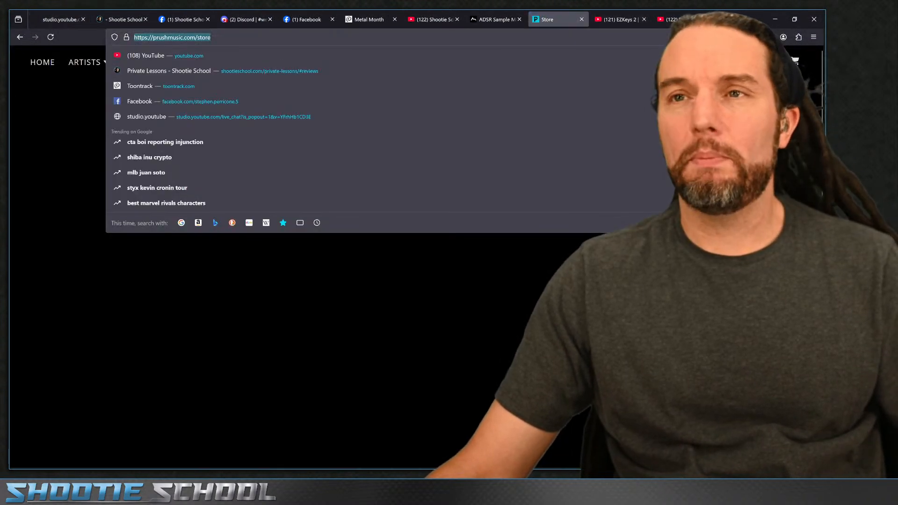
left_click(66, 19)
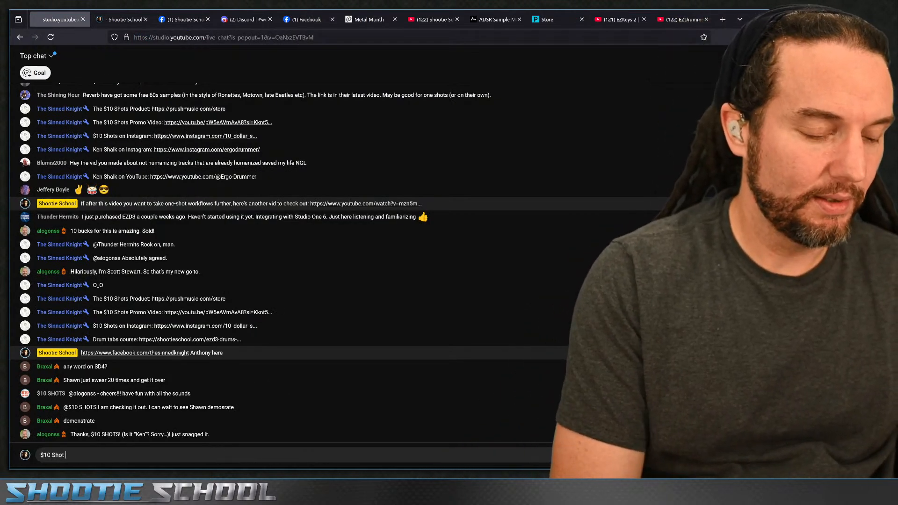
key("ctrl+v")
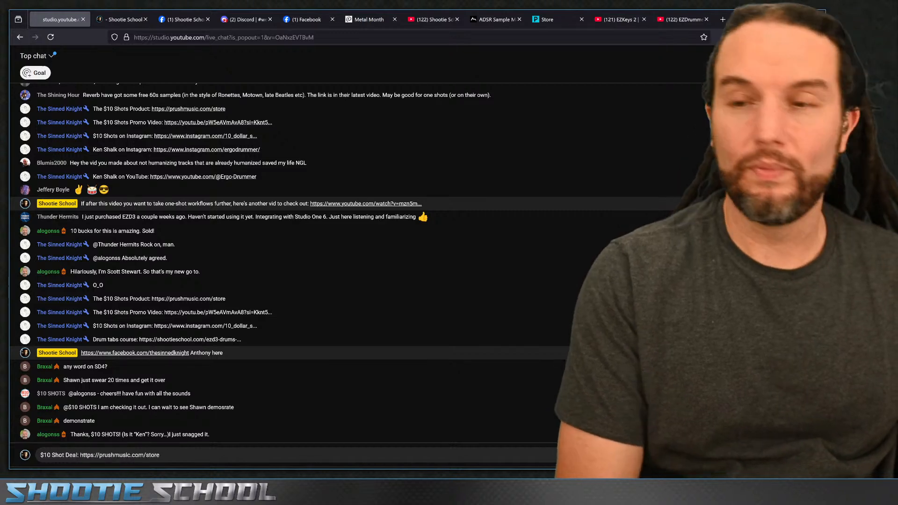
key("Return")
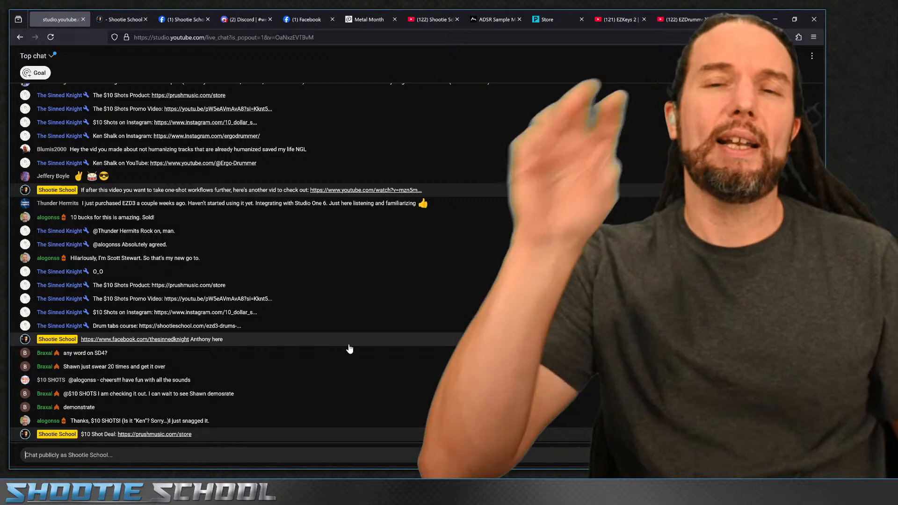
- Expand the Ken Schalk library's SNARE SHOTS, 60 PREMIUM ONE SHOTS and BONUS FOLDER folders and snap the sample manager to the right half
left_click(775, 19)
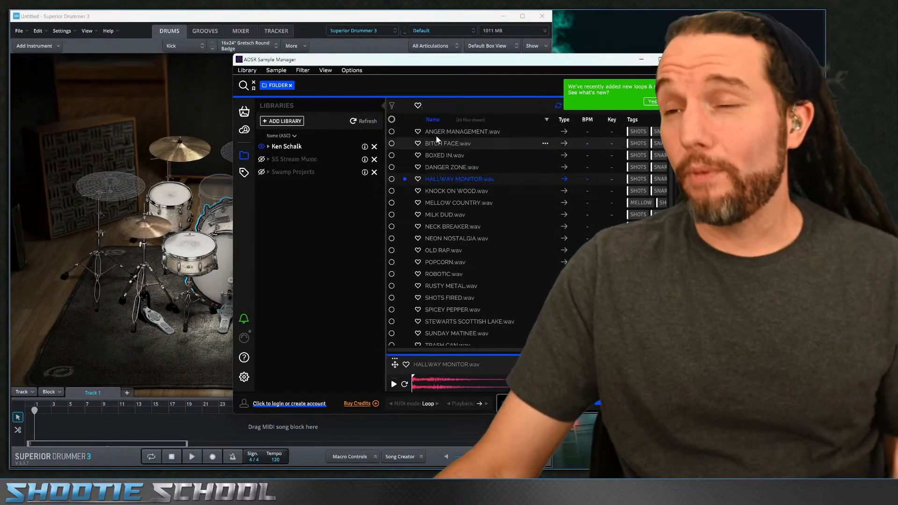
left_click_drag(432, 61, 513, 56)
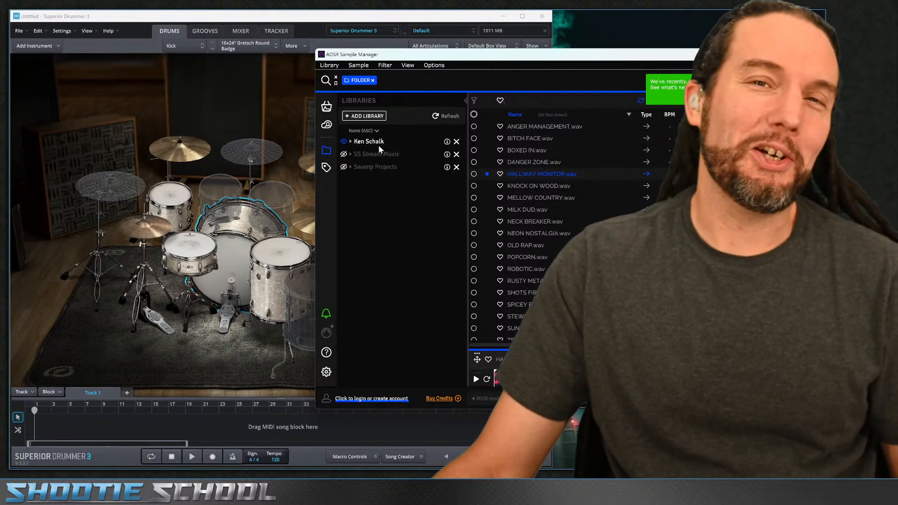
left_click(351, 142)
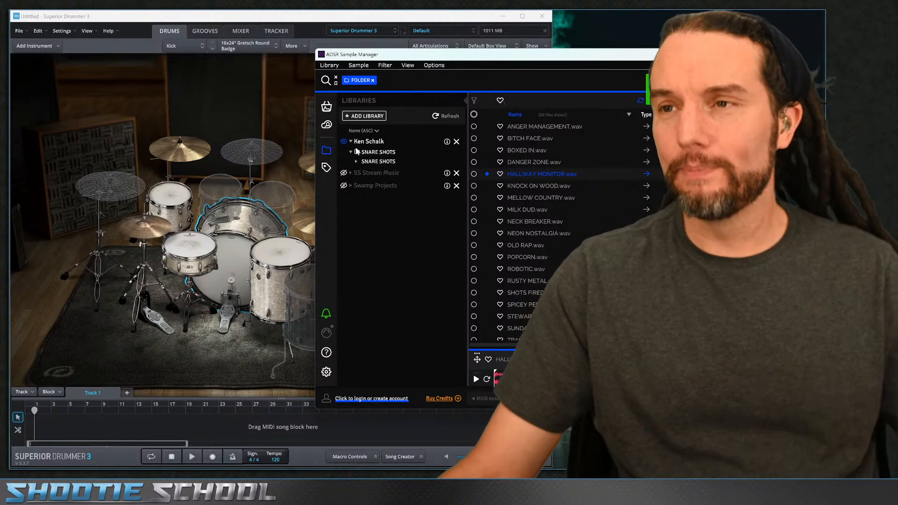
left_click(356, 162)
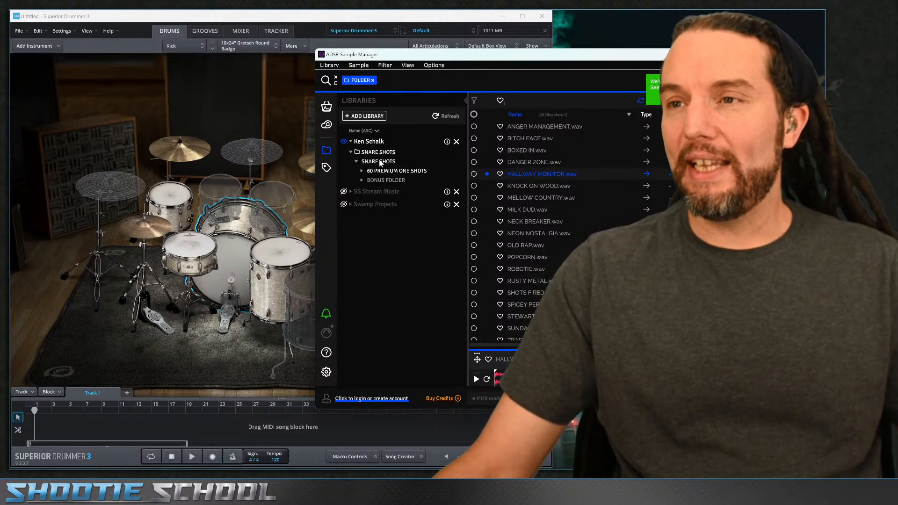
left_click(380, 162)
left_click(362, 171)
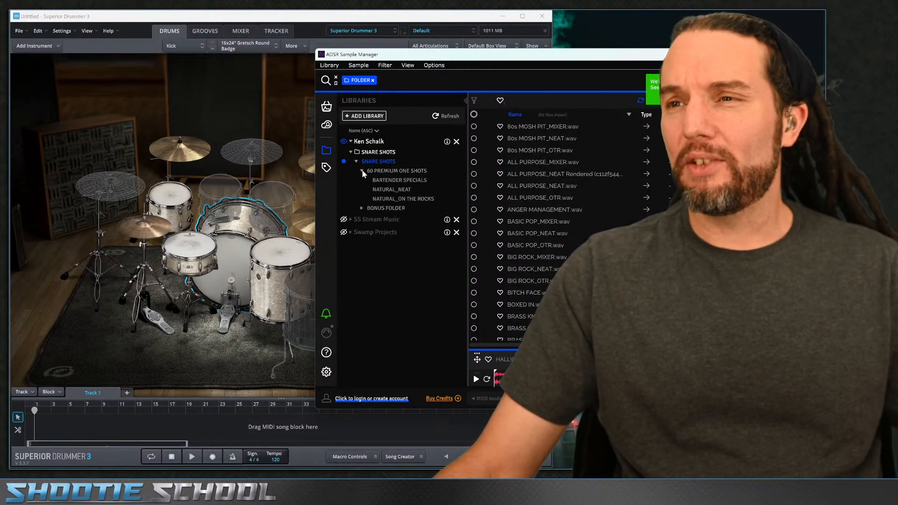
left_click(362, 208)
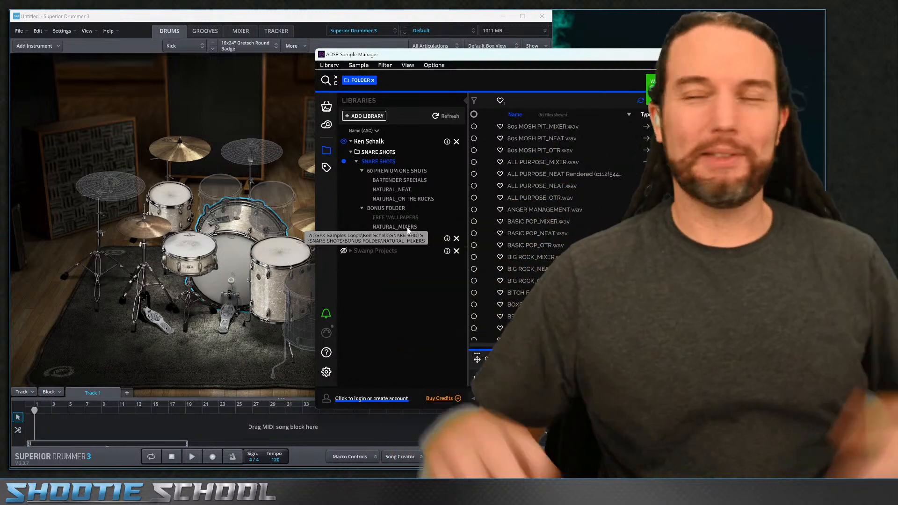
left_click_drag(477, 56, 408, 51)
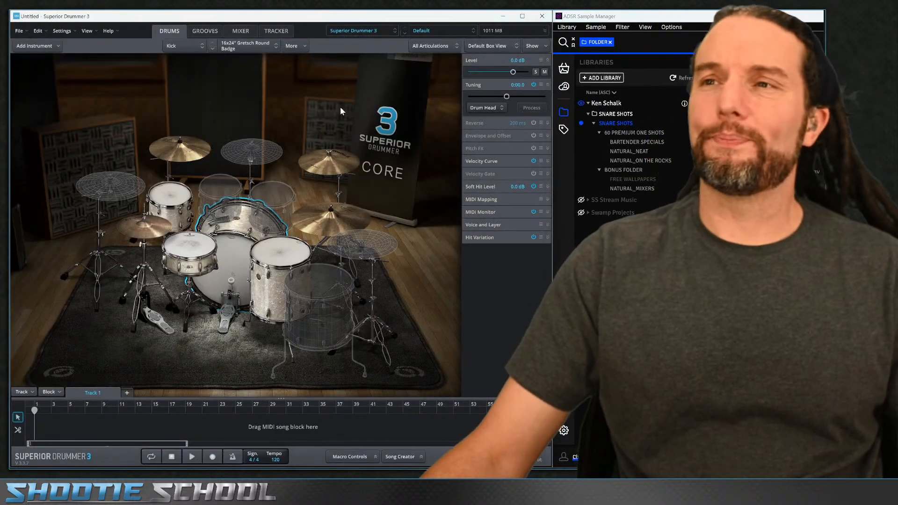
- Open the Superior Drummer grooves browser and turn on Preview in Original Tempo
left_click(205, 31)
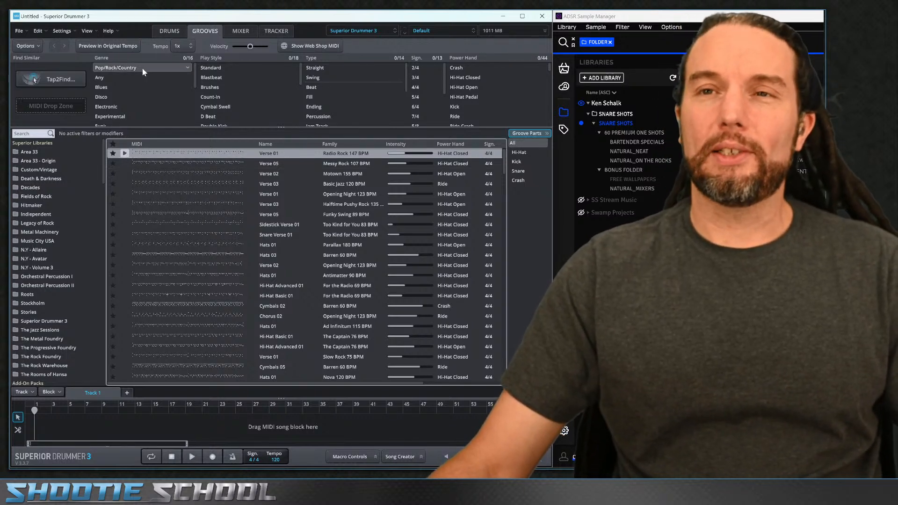
left_click(105, 46)
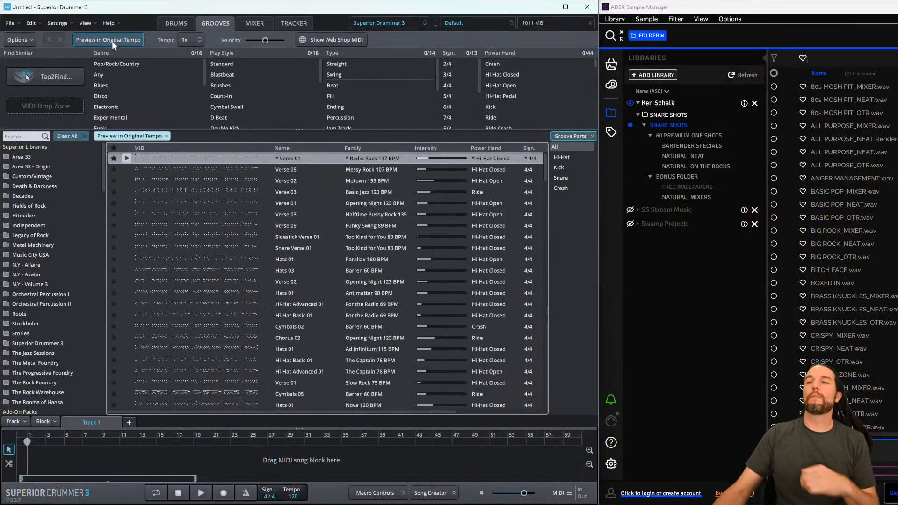
key("alt+Tab")
key("alt+Tab")
key("alt+Tab")
key("alt+Tab")
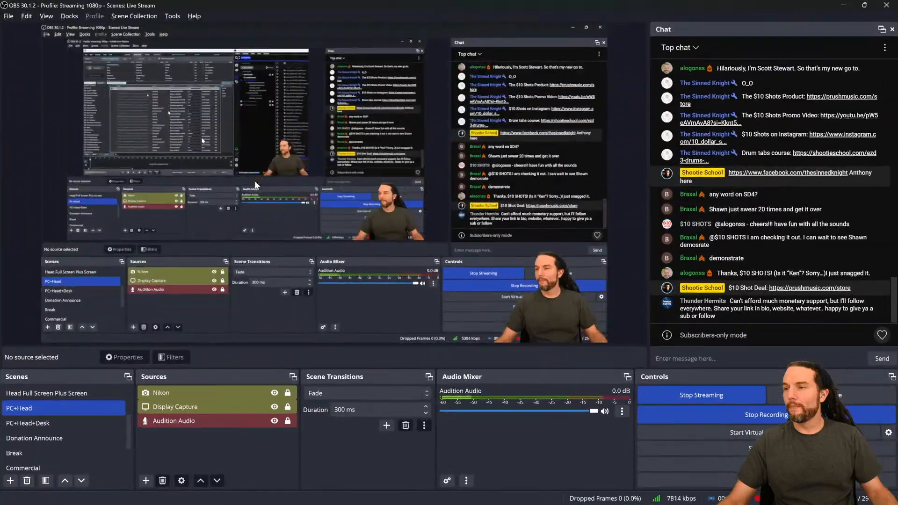
key("alt+Tab")
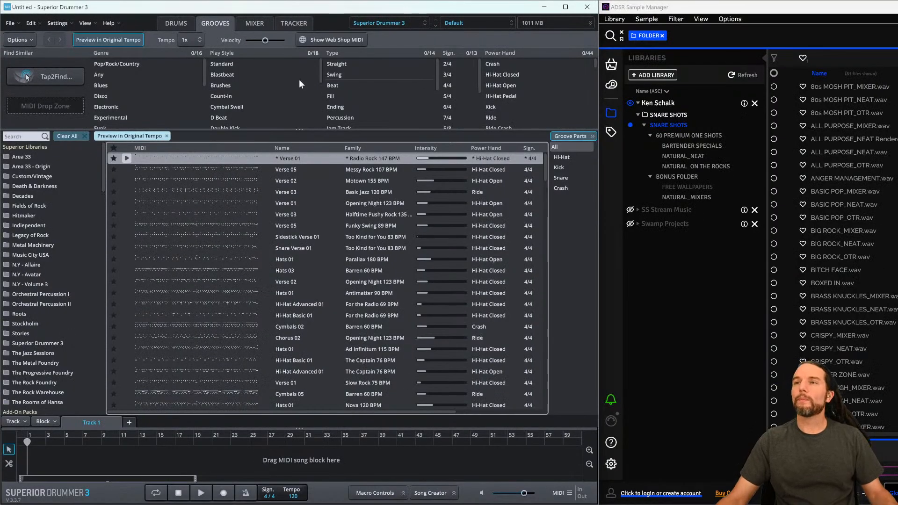
- Preview the Verse 01 Radio Rock 147 BPM groove, turn off original-tempo preview, place the groove on the song track and enable looping
left_click(126, 158)
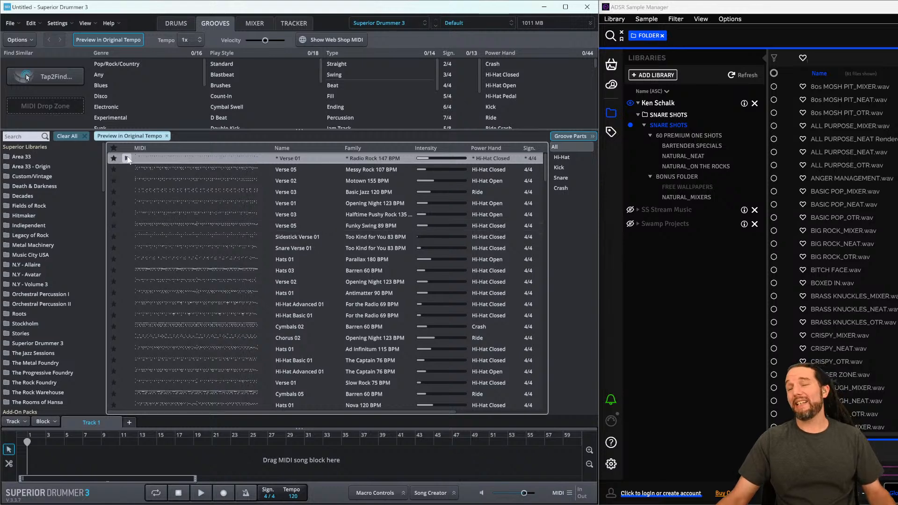
left_click(117, 40)
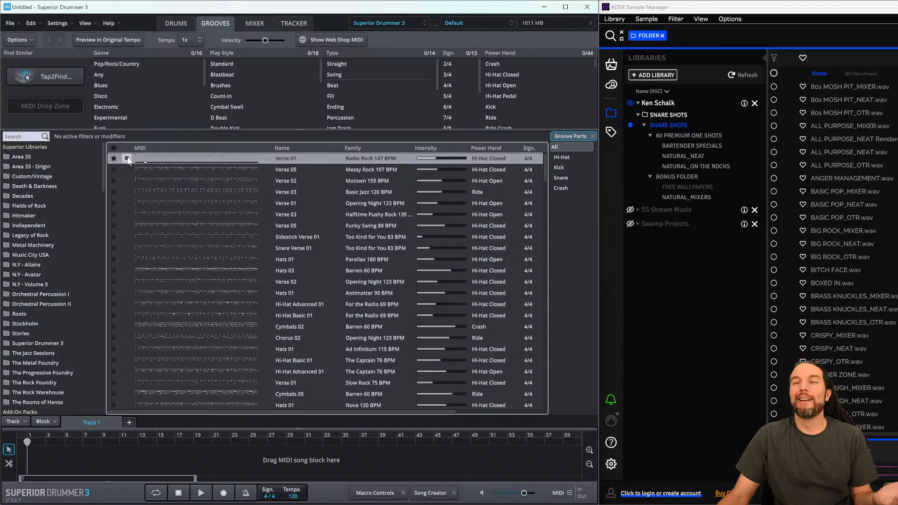
left_click_drag(164, 162, 147, 194)
left_click_drag(54, 426, 29, 453)
key("l")
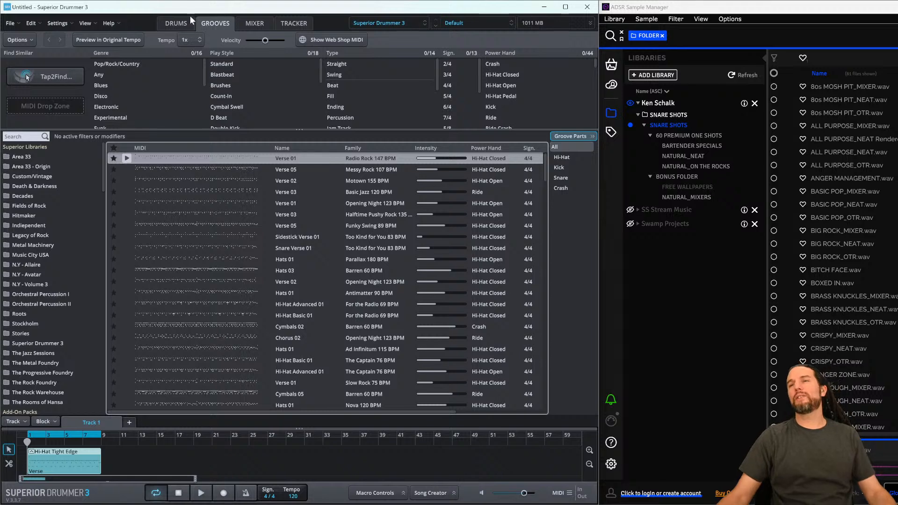
- Return to the drum kit view and play the looping groove, then stop playback
left_click(176, 23)
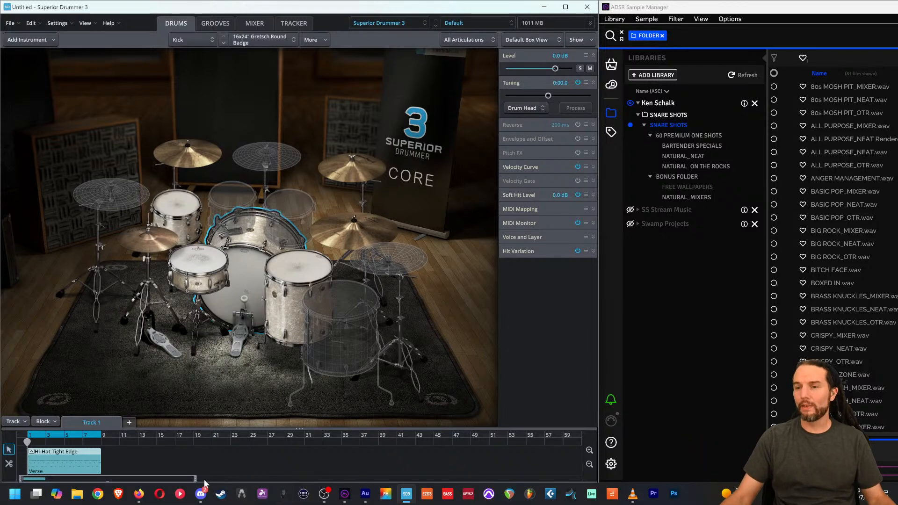
left_click(201, 493)
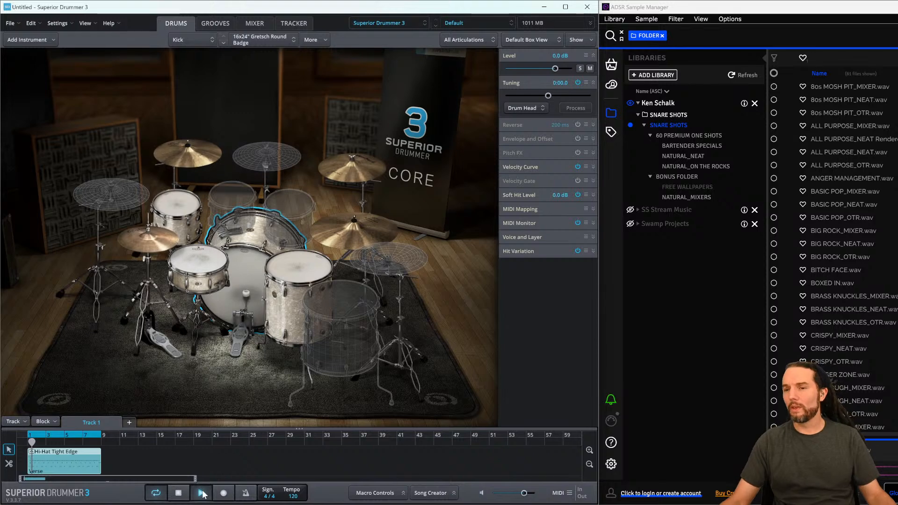
left_click(178, 492)
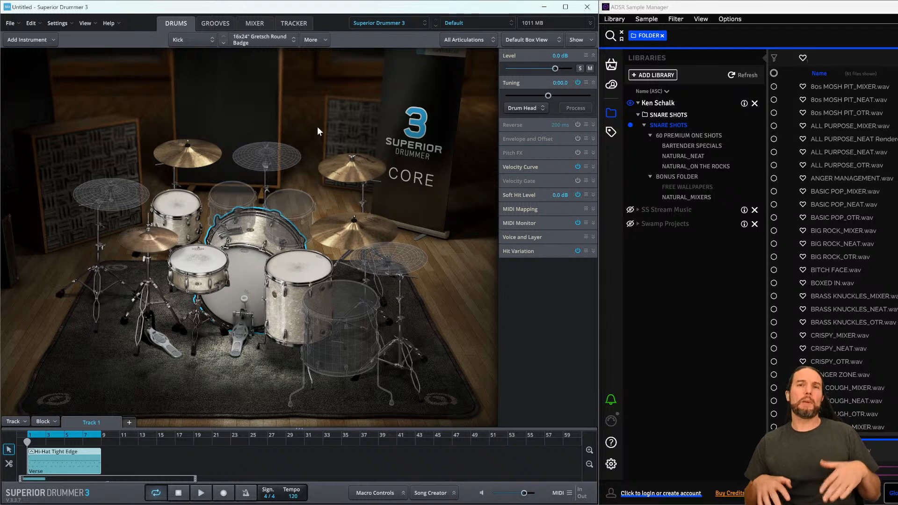
left_click(198, 493)
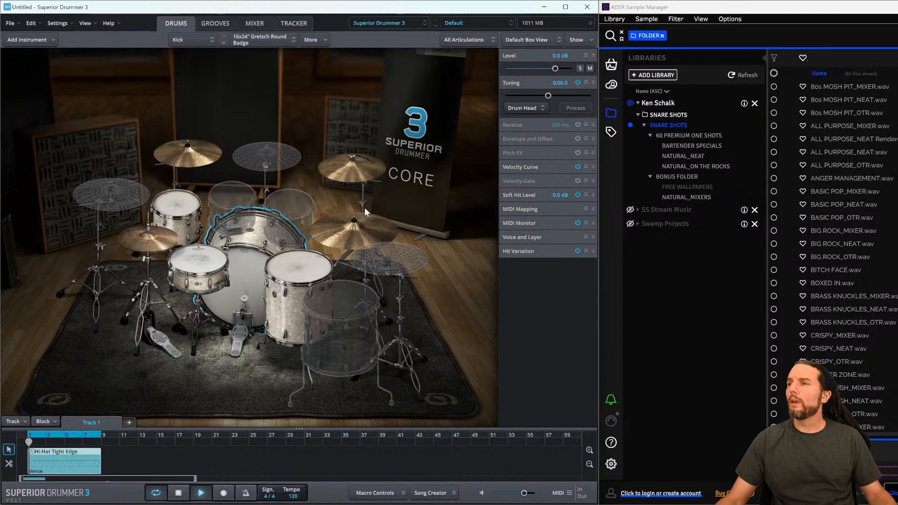
key("space")
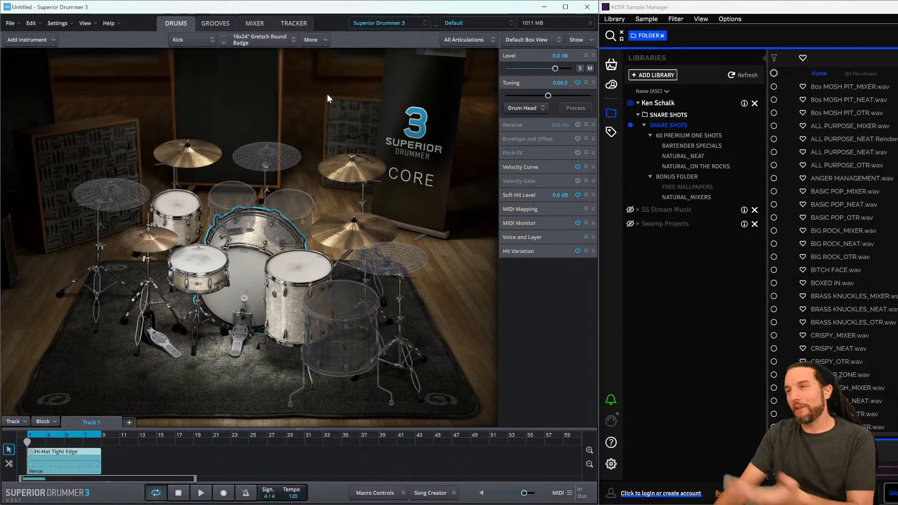
- Select the snare drum in the kit and pick 80s MOSH PIT_NEAT.wav from the NATURAL_NEAT folder
left_click(198, 268)
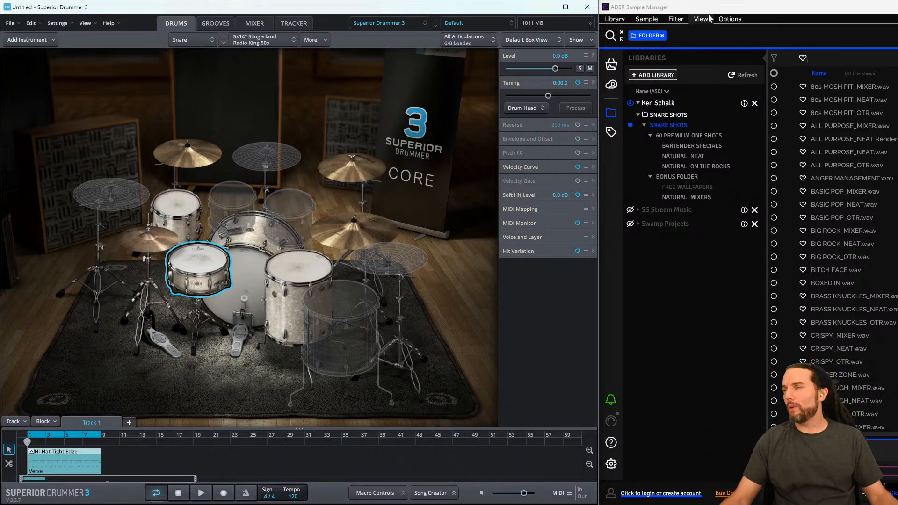
left_click(683, 154)
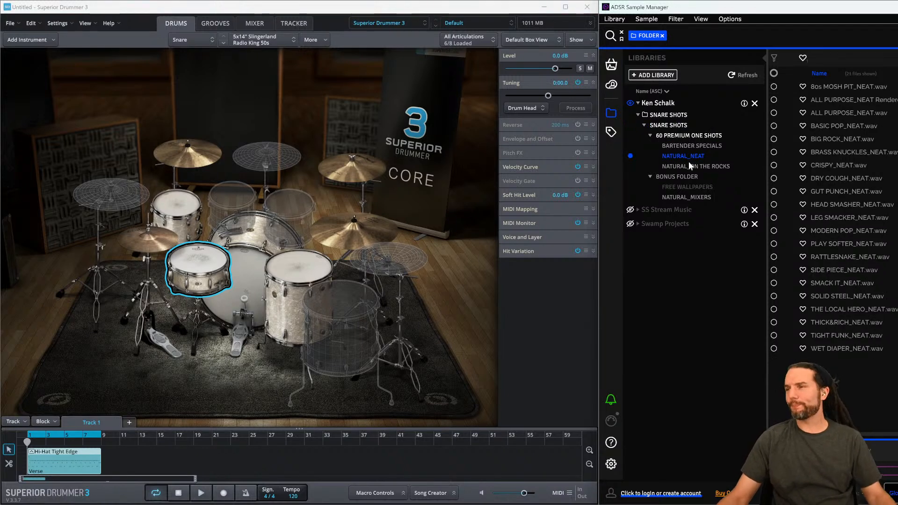
left_click(823, 87)
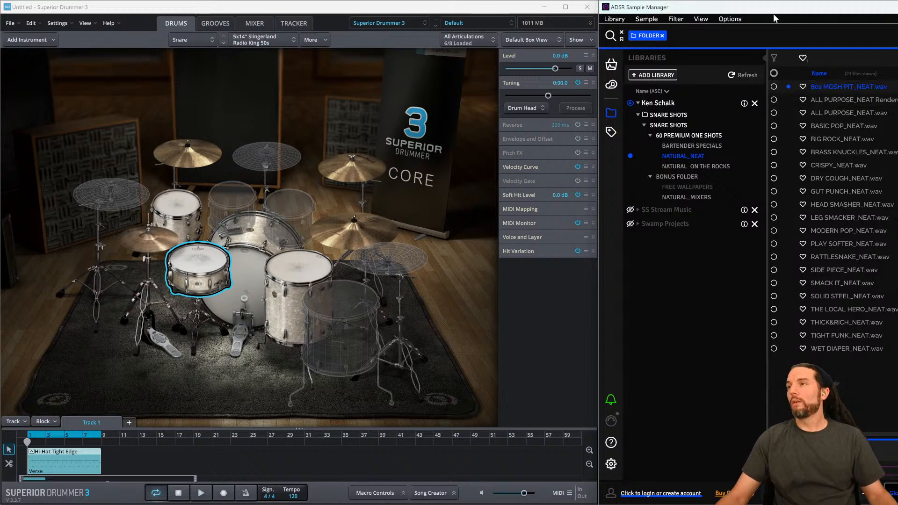
- Audition the ALL PURPOSE_NEAT, BASIC POP_NEAT and DRY COUGH_NEAT samples in a floating Sample Manager window, then redock it on the right
left_click_drag(774, 10, 398, 27)
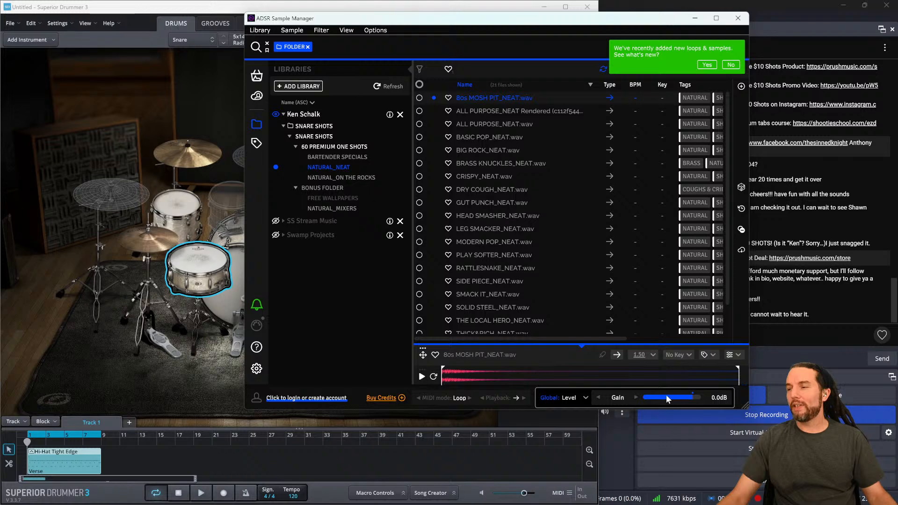
left_click_drag(526, 25, 673, 58)
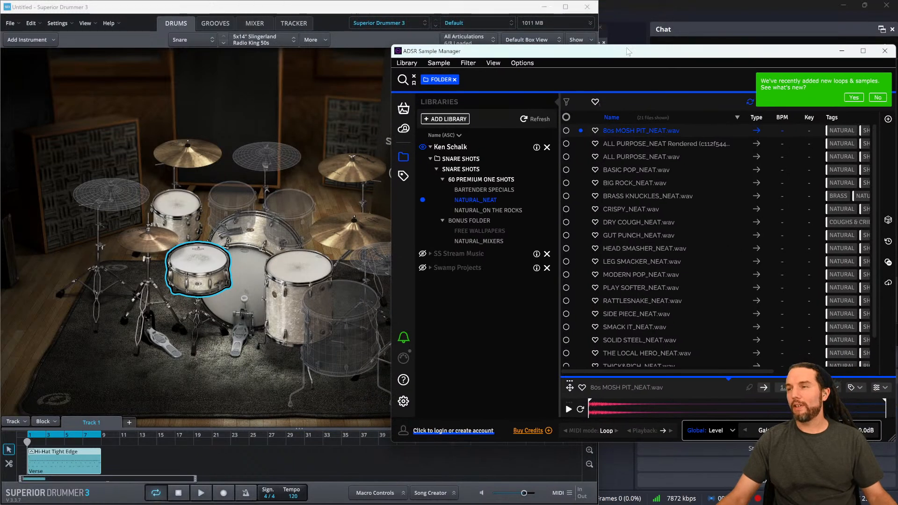
left_click(638, 156)
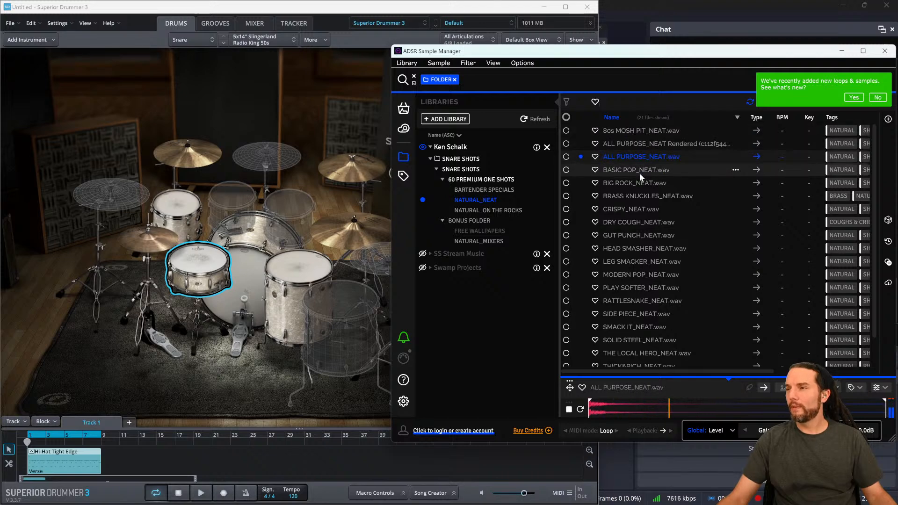
left_click(639, 173)
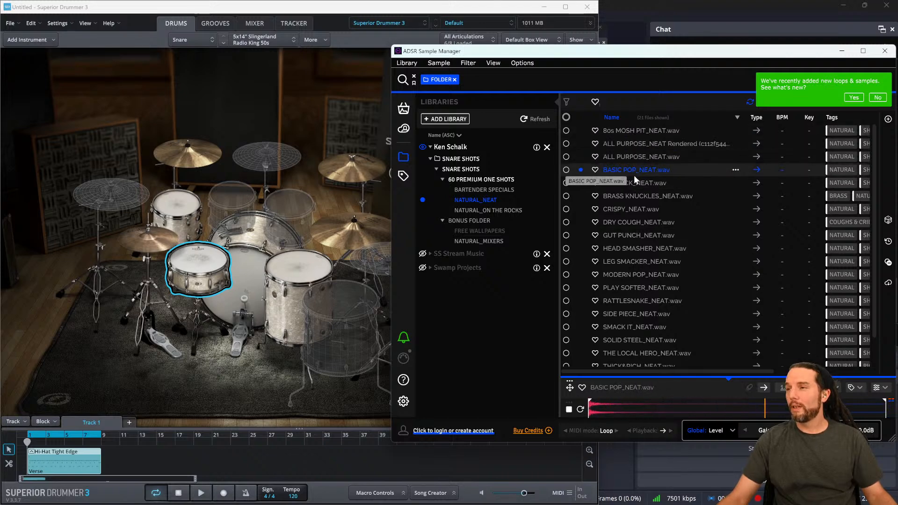
left_click(631, 221)
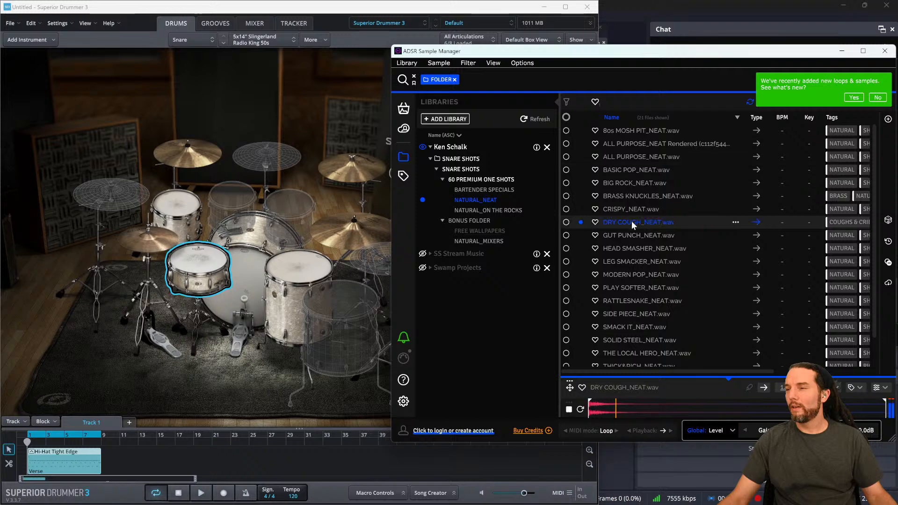
left_click(630, 173)
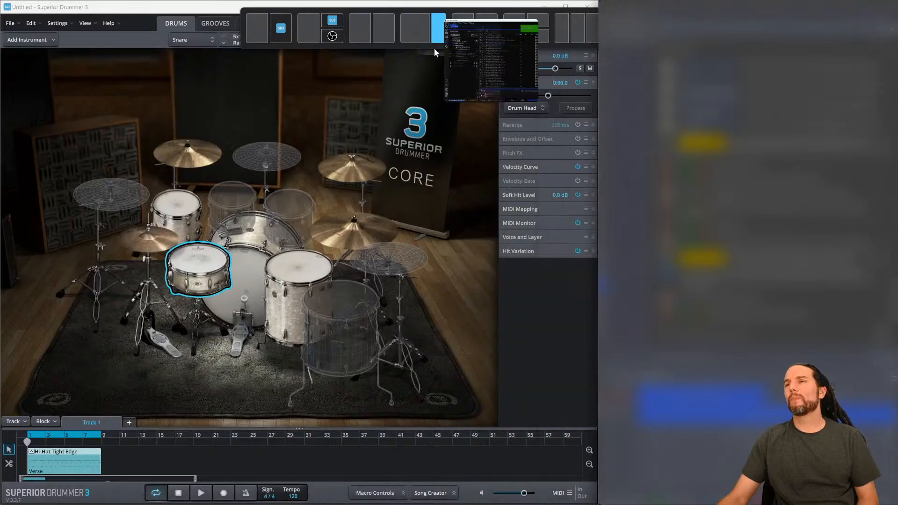
left_click_drag(435, 49, 435, 45)
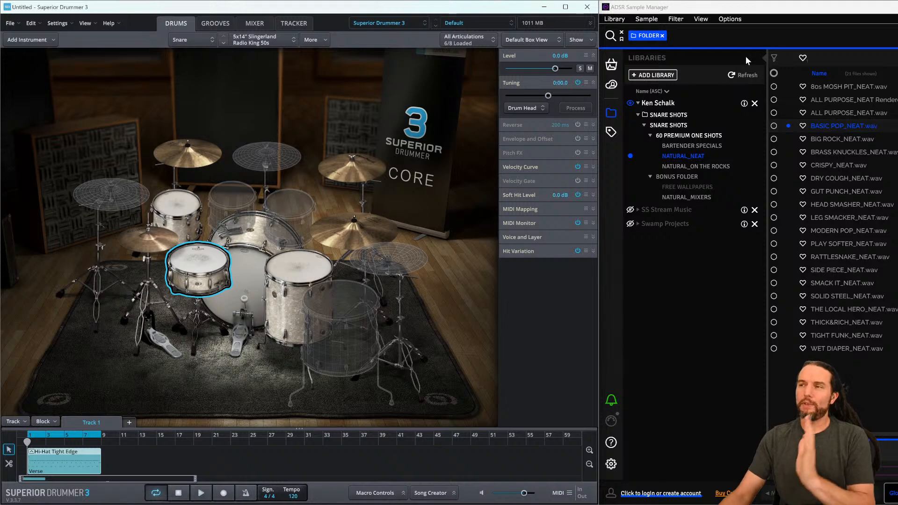
left_click(44, 42)
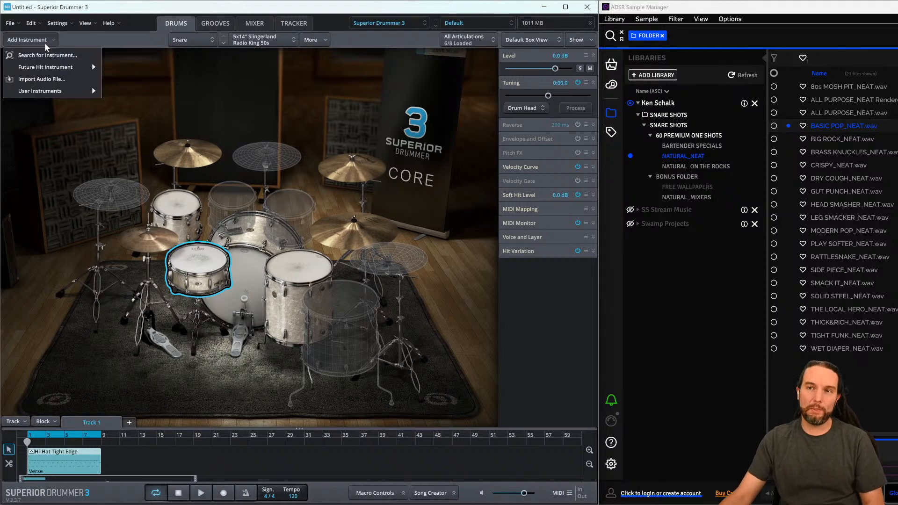
left_click(229, 88)
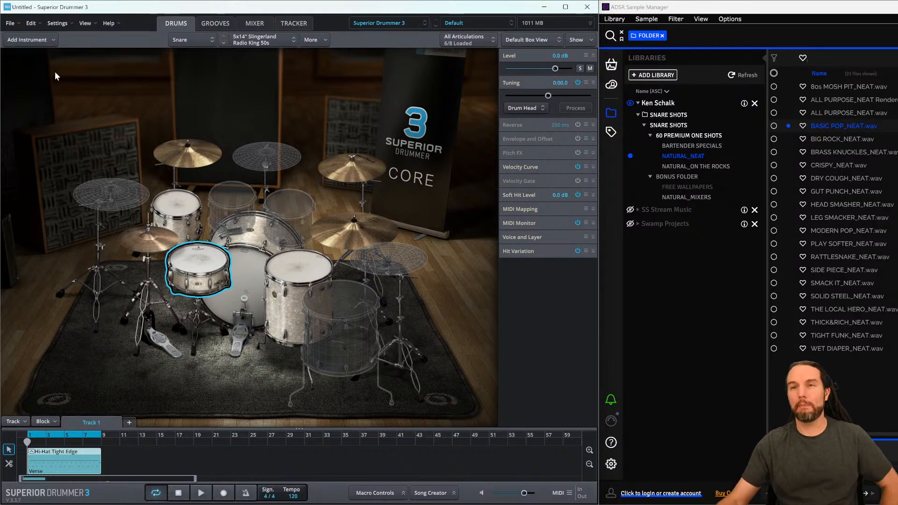
left_click(52, 38)
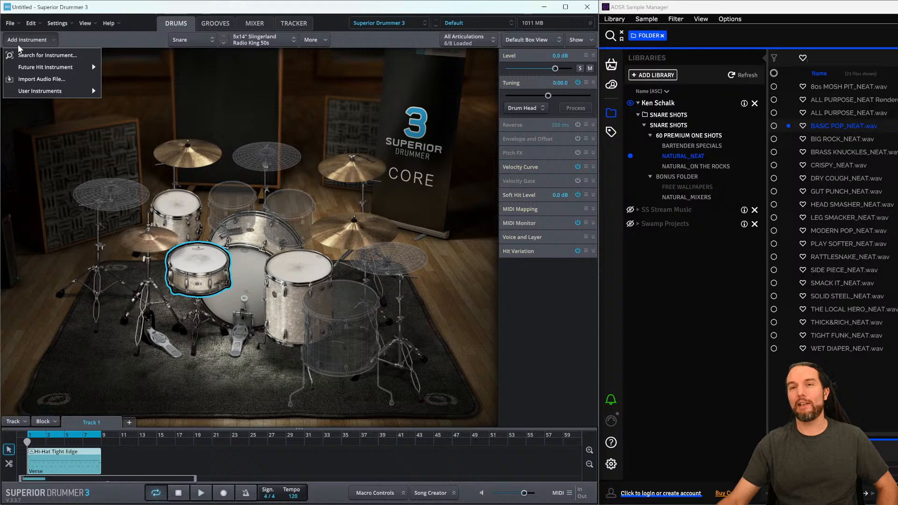
left_click(59, 83)
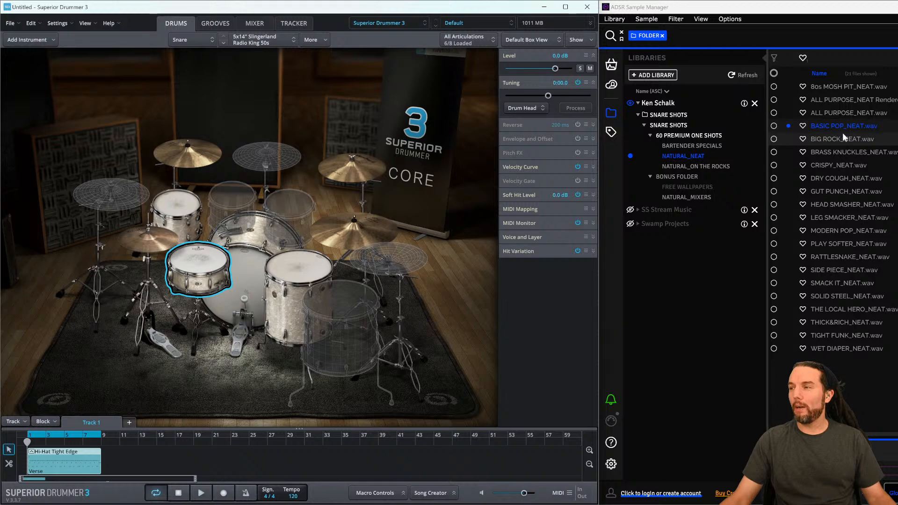
left_click_drag(840, 125, 202, 256)
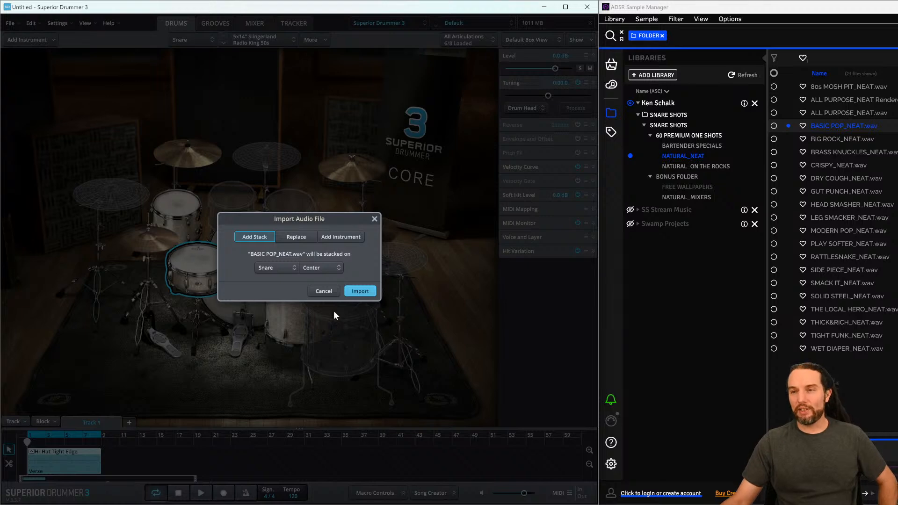
left_click(321, 292)
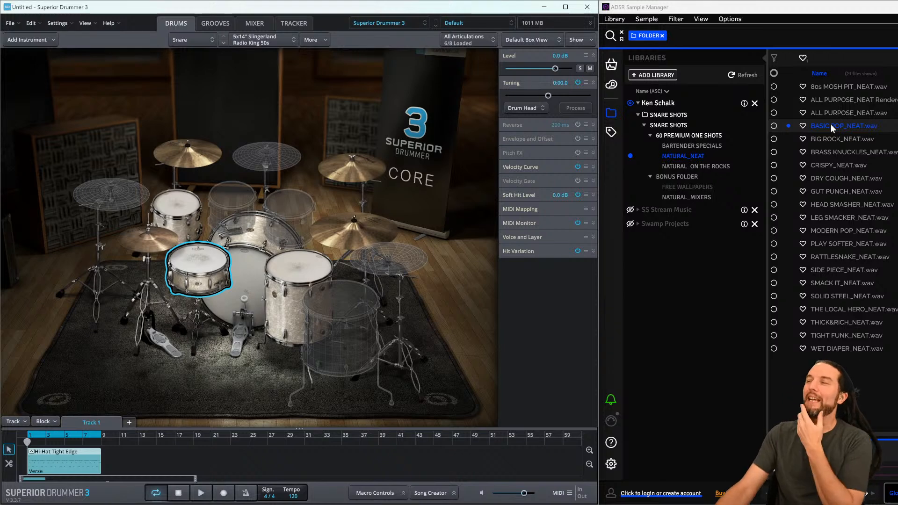
- Open the BARTENDER SPECIALS folder and audition its snare samples down to STEWARTS SCOTTISH LAKE.wav
left_click(692, 149)
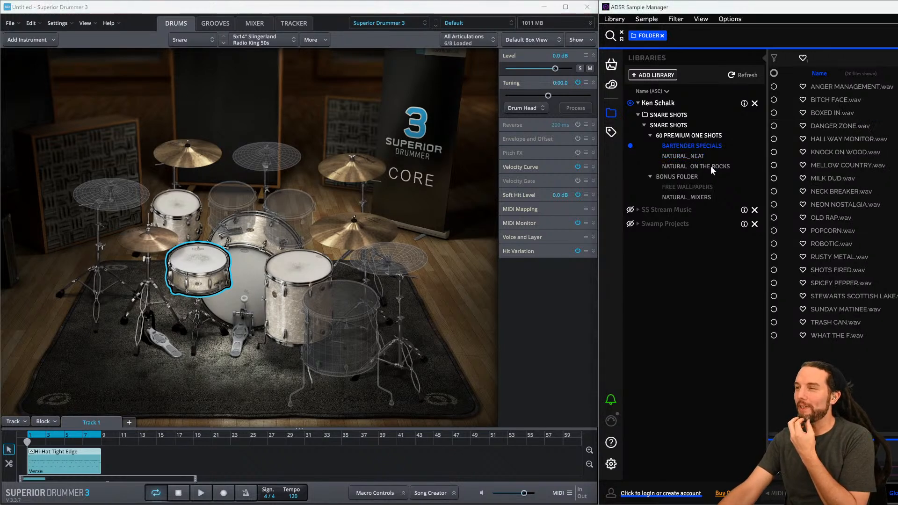
left_click(829, 164)
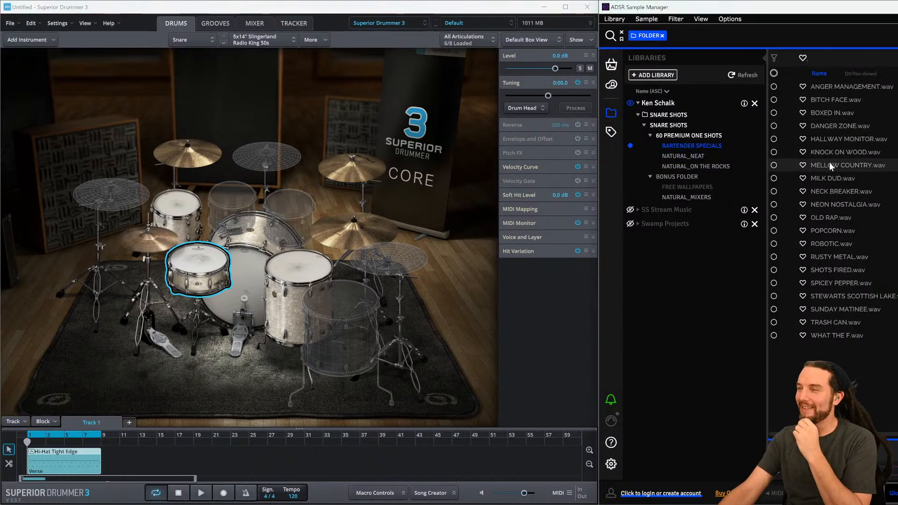
left_click(827, 190)
left_click(830, 205)
left_click(830, 217)
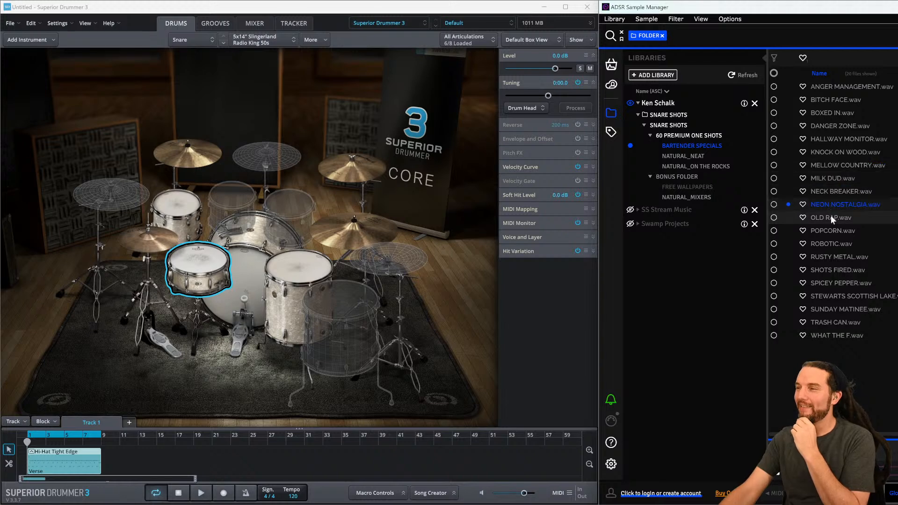
left_click(830, 241)
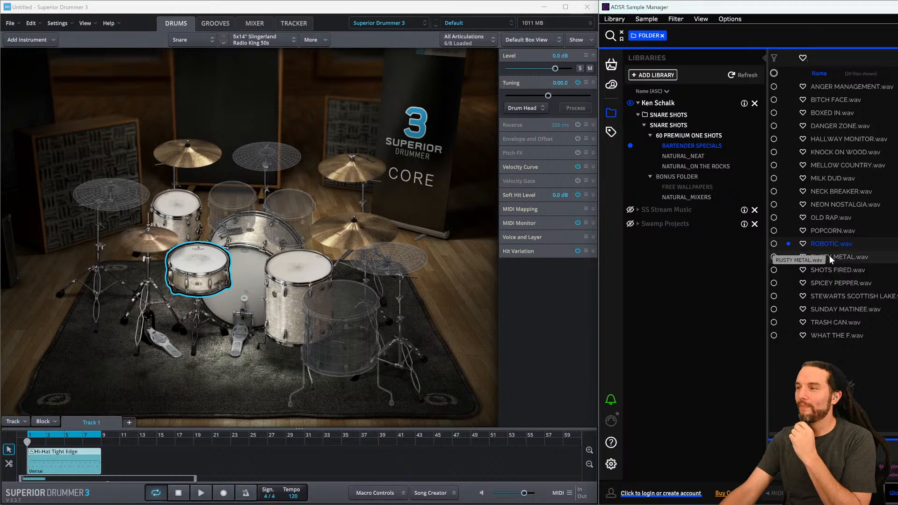
left_click(833, 283)
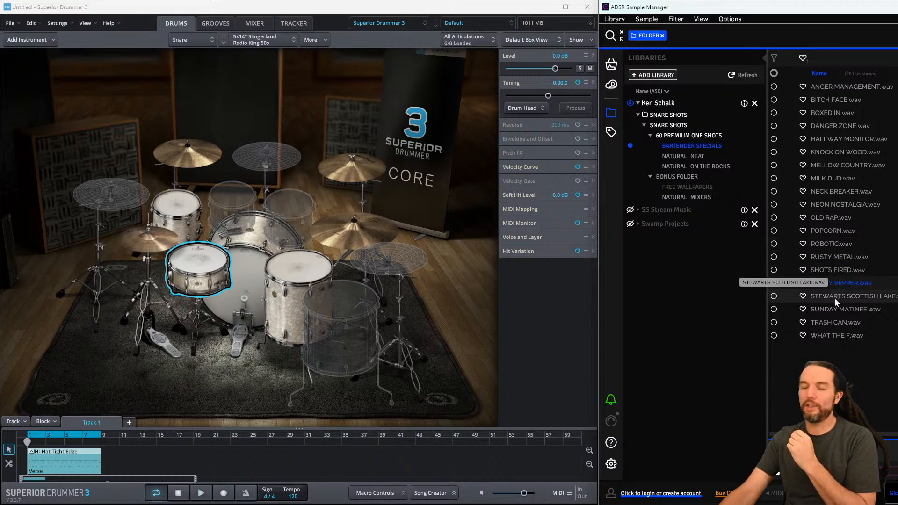
left_click(834, 300)
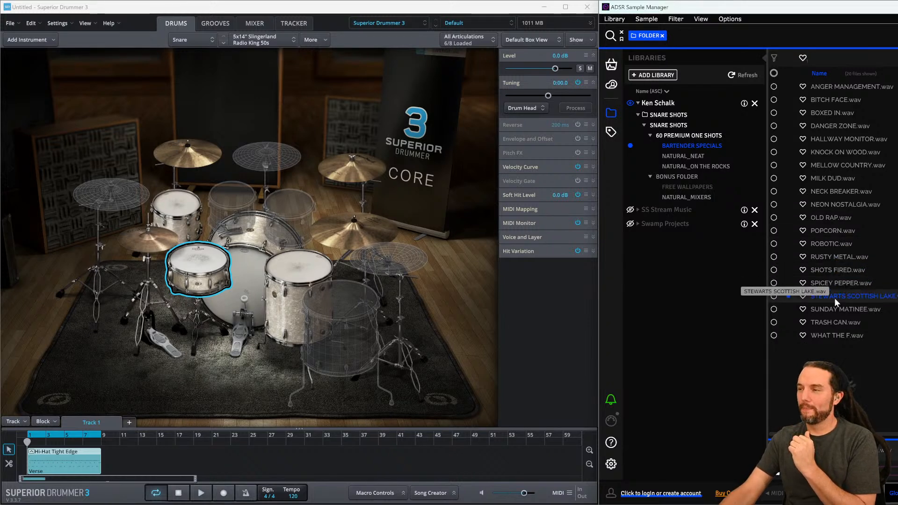
- Import STEWARTS SCOTTISH LAKE.wav onto the snare, replacing its Main layer
left_click(208, 271)
left_click(834, 298)
left_click_drag(835, 297, 197, 255)
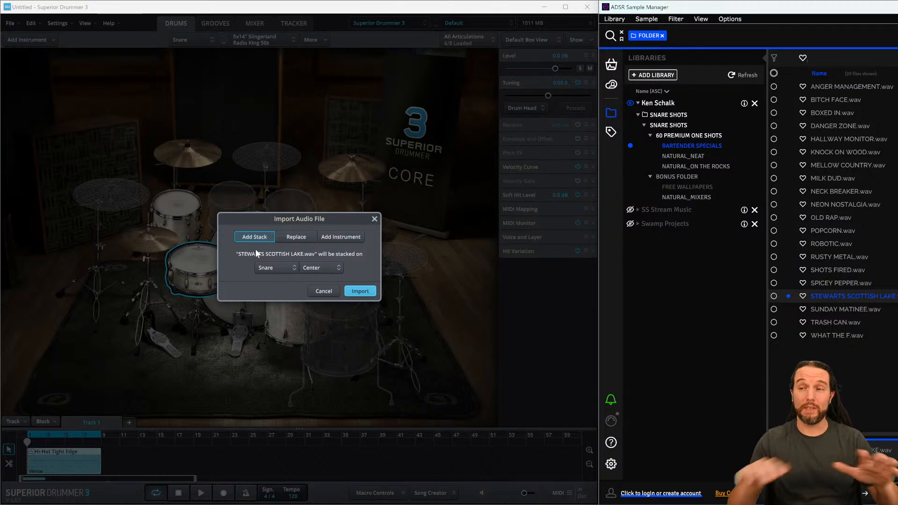
left_click(290, 237)
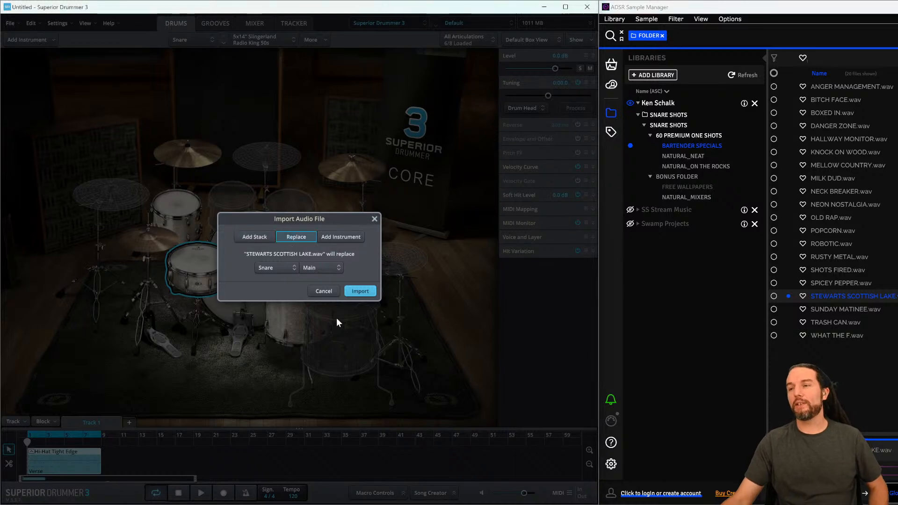
left_click(362, 291)
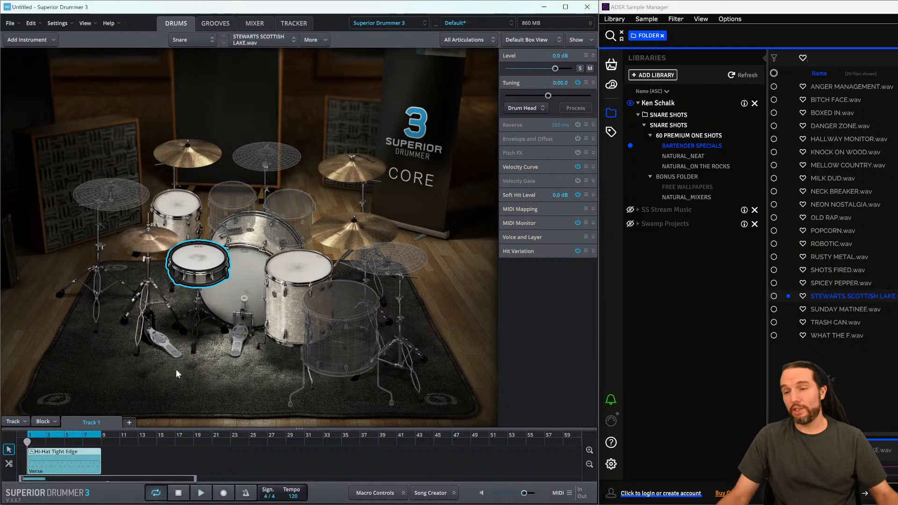
- Play the looping groove while lowering the snare level to -18.6 dB, then stop playback
left_click(201, 495)
left_click_drag(554, 70, 532, 71)
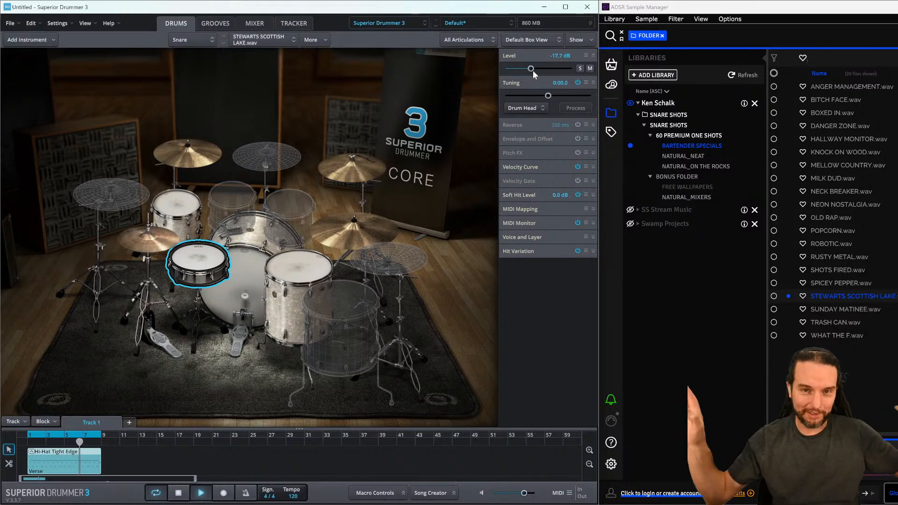
left_click_drag(532, 70, 531, 68)
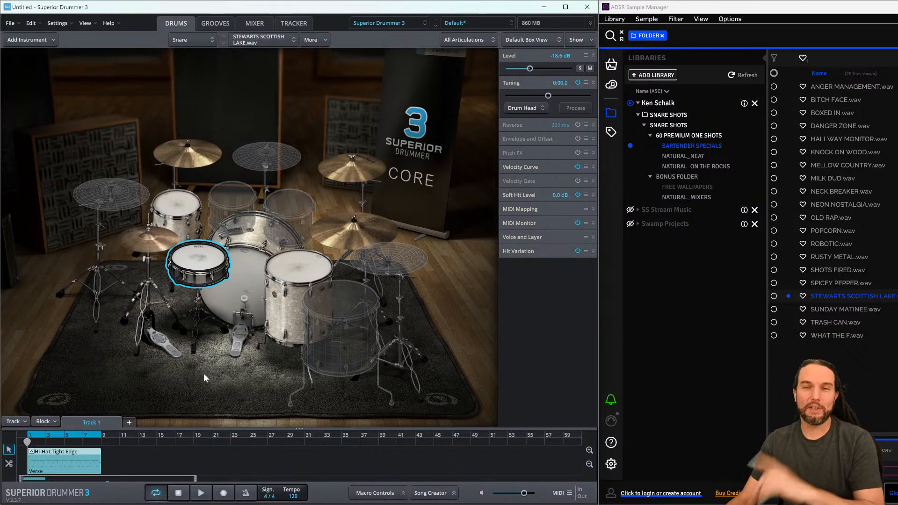
left_click(200, 493)
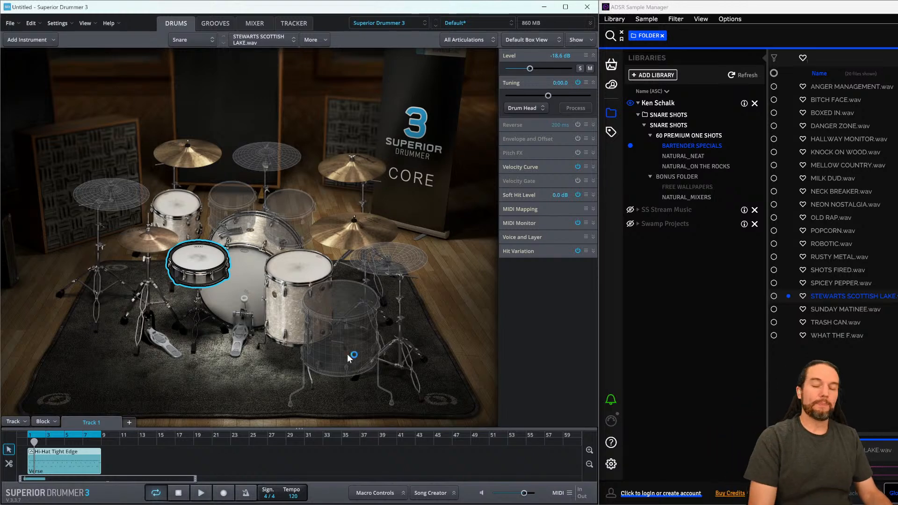
- Try detuning the snare to -0:02.2, then reset its tuning to 0:00.0
key("super+plus")
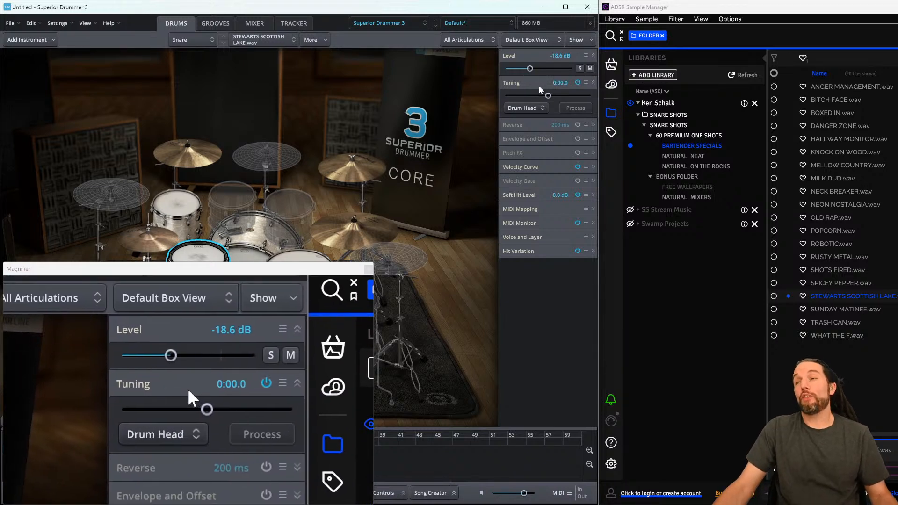
left_click_drag(549, 96, 545, 97)
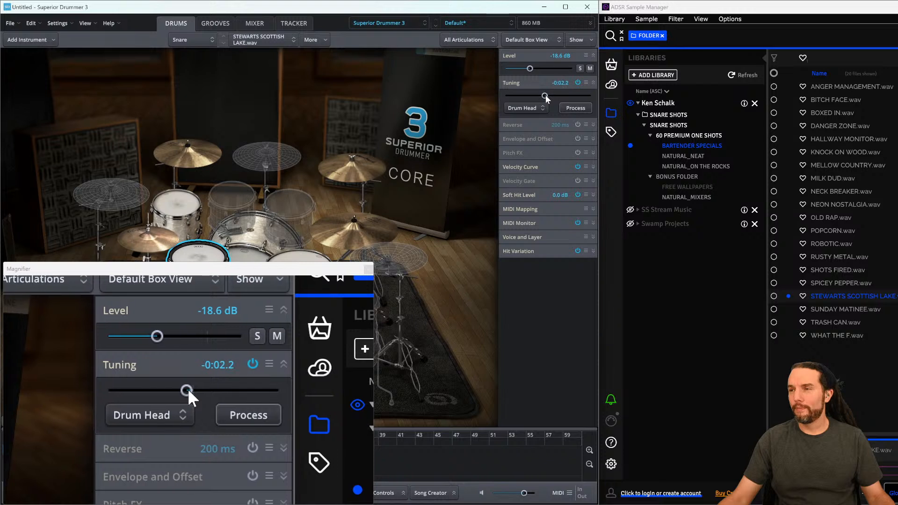
double_click(545, 96)
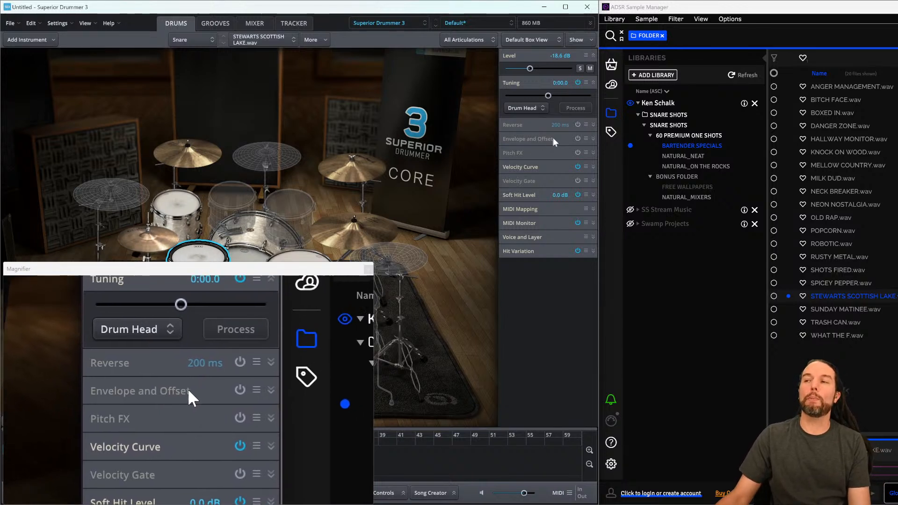
- Enable the snare's Envelope and Offset module and expand it to show the attack envelope
left_click(578, 139)
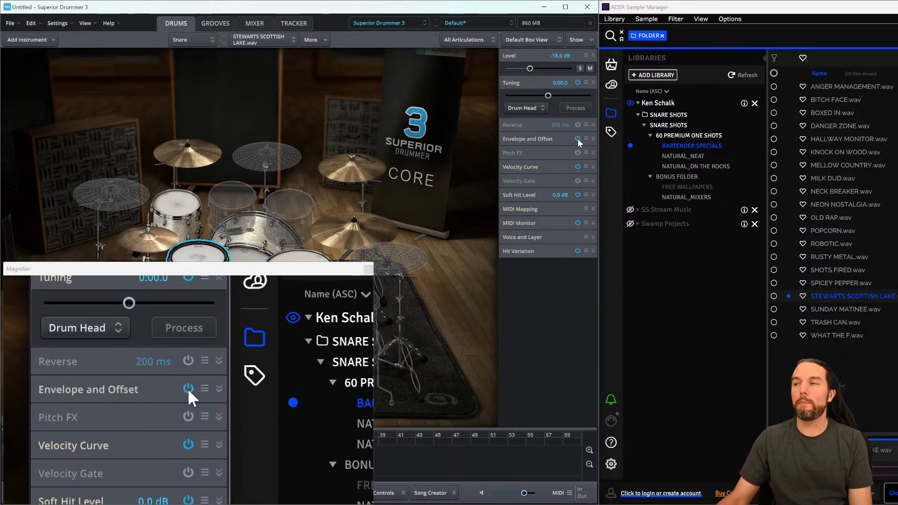
left_click(593, 138)
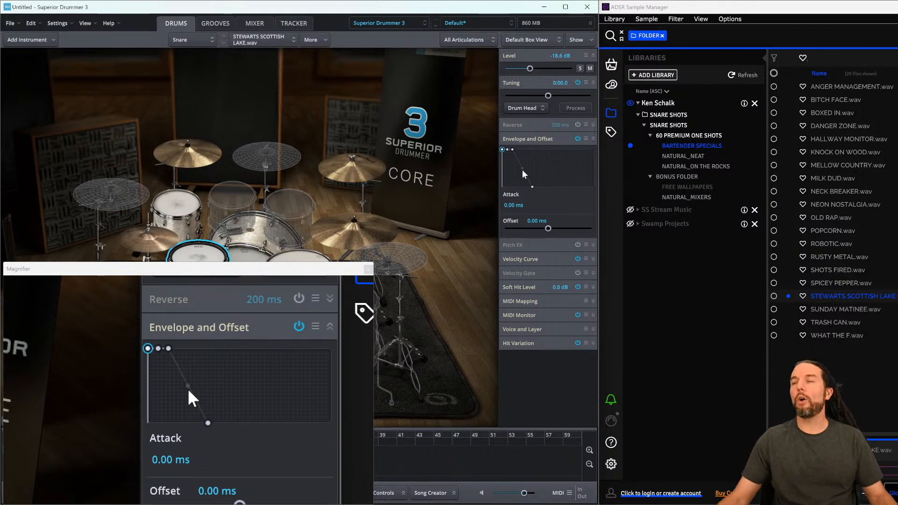
left_click(507, 150)
left_click(502, 150)
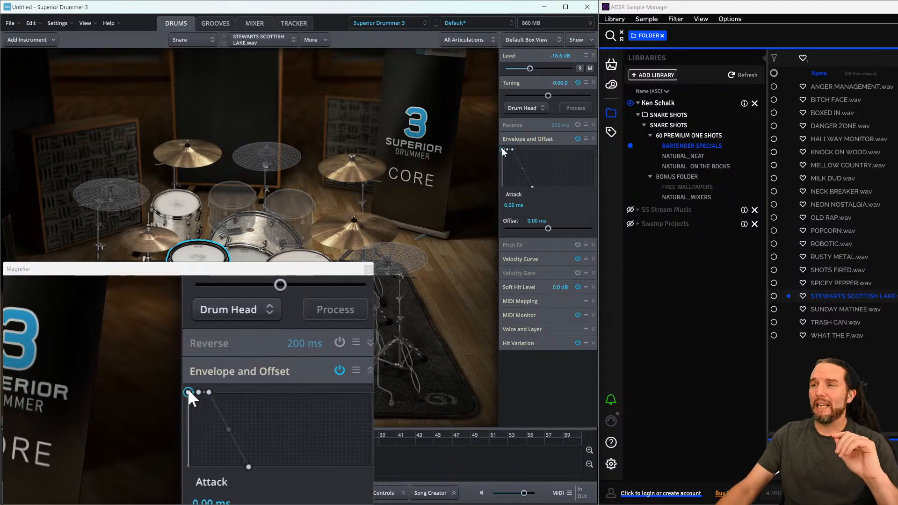
- Check the YouTube live chat in the browser, then return to Superior Drummer
key("alt+Tab")
key("Tab")
key("Tab")
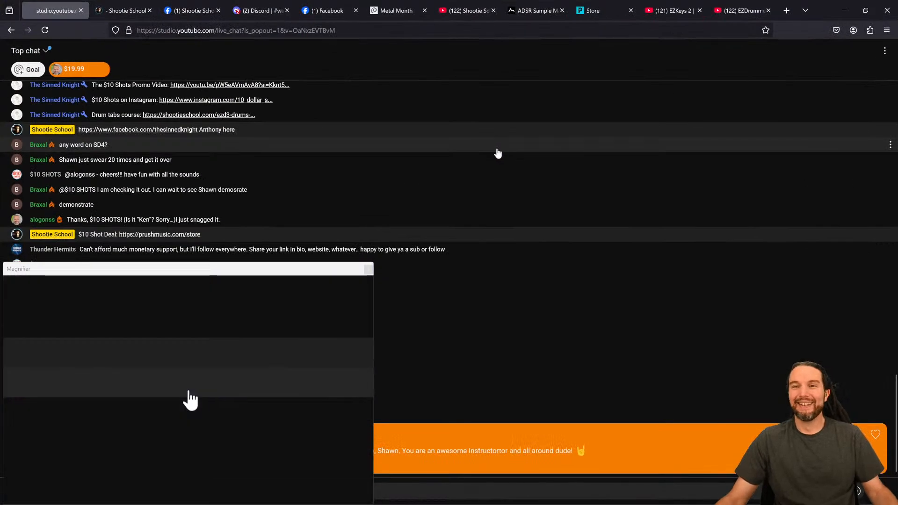
key("super+Escape")
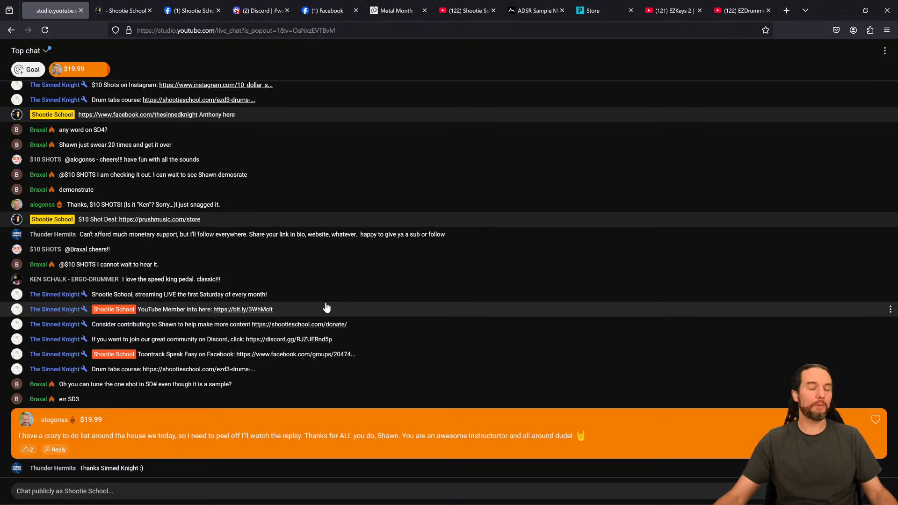
key("alt+Tab")
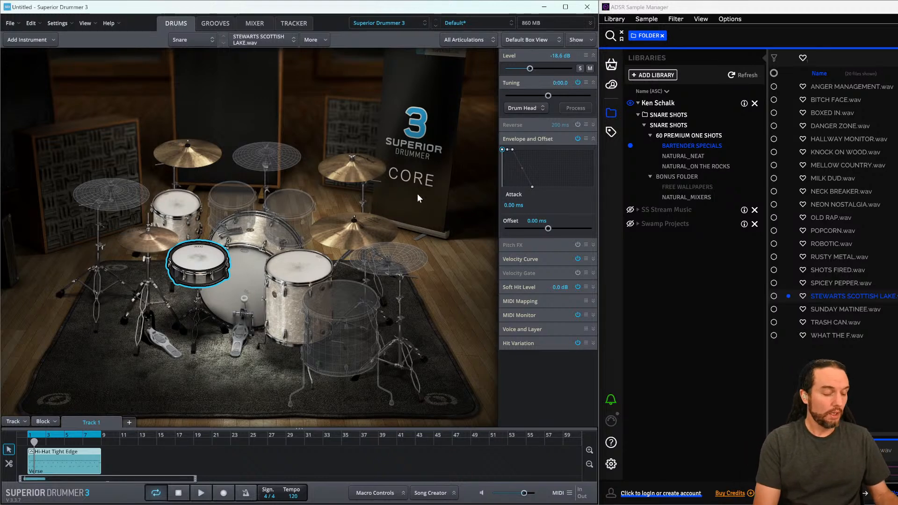
key("super+plus")
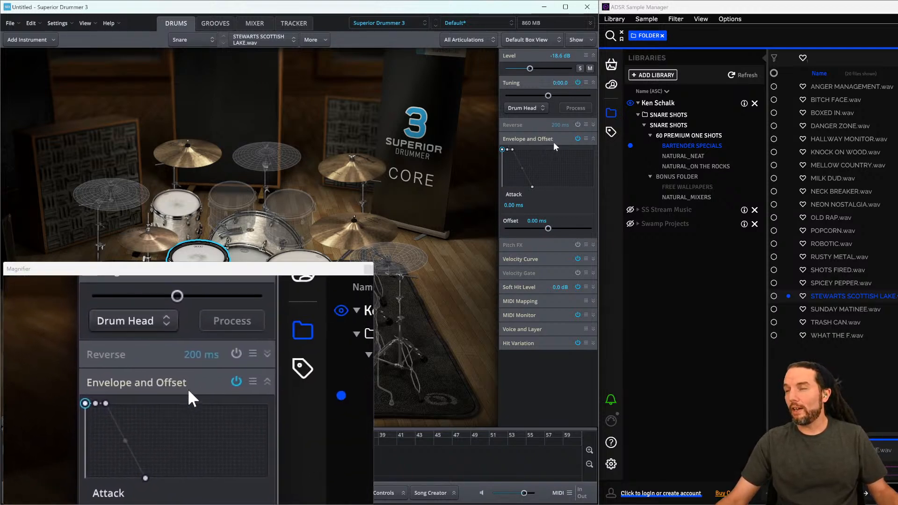
- Select the snare envelope's points and drag the release point out to about 661 ms
left_click(507, 149)
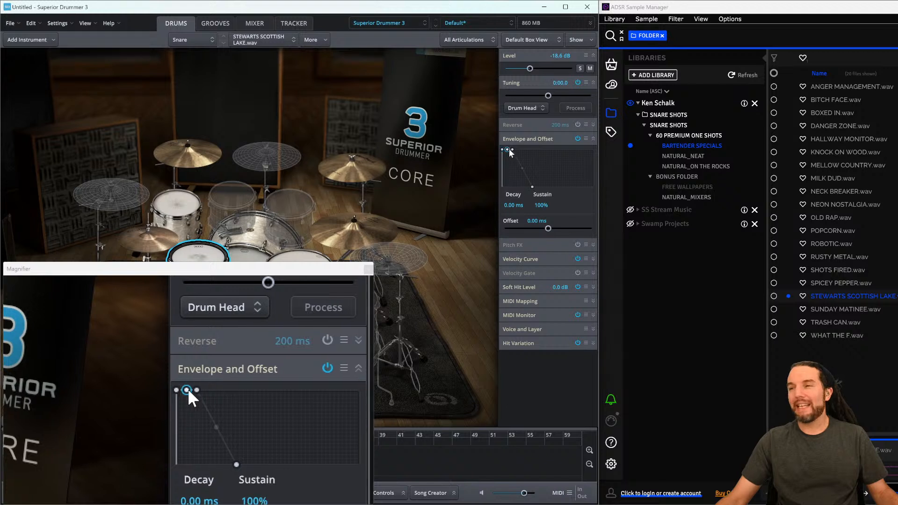
left_click(513, 148)
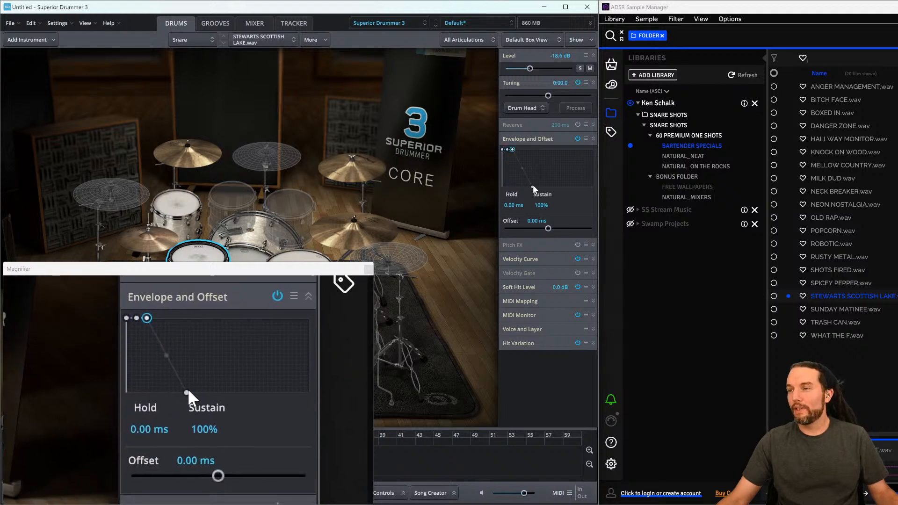
left_click(532, 187)
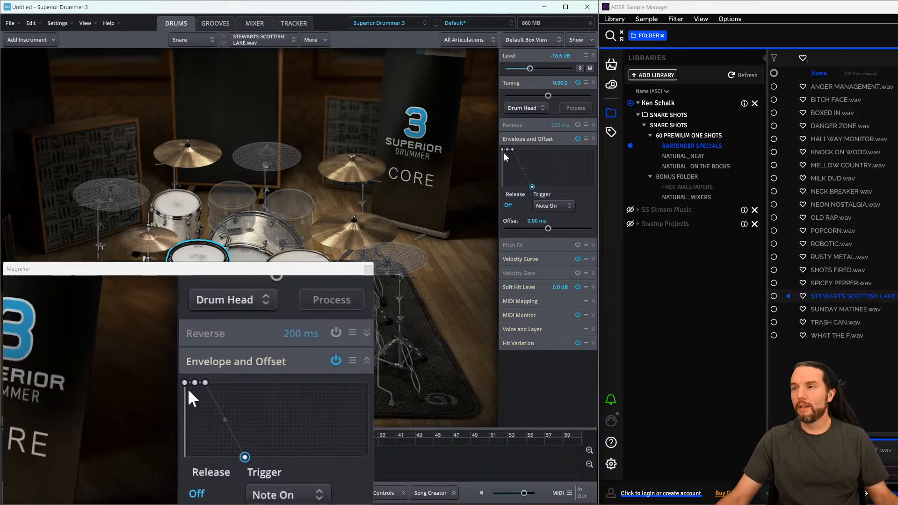
left_click(502, 150)
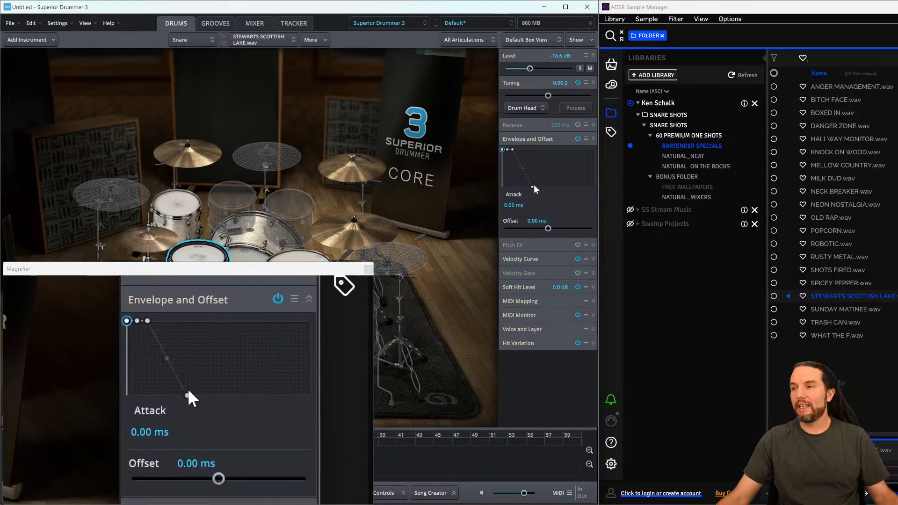
left_click(532, 186)
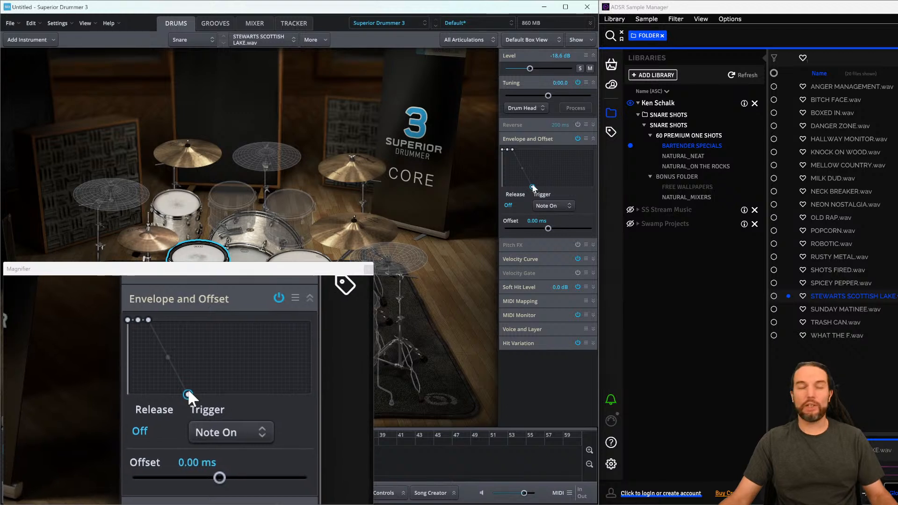
left_click_drag(533, 187, 523, 189)
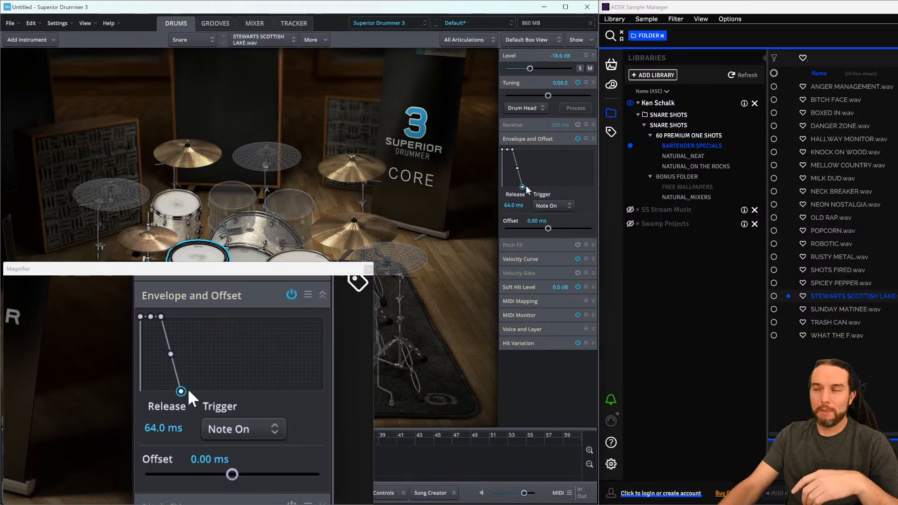
left_click_drag(523, 188, 527, 188)
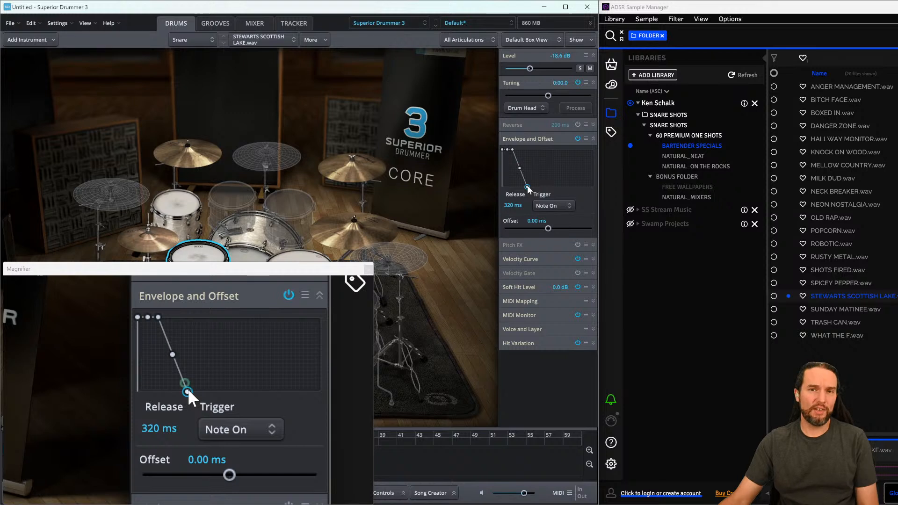
left_click_drag(528, 187, 572, 199)
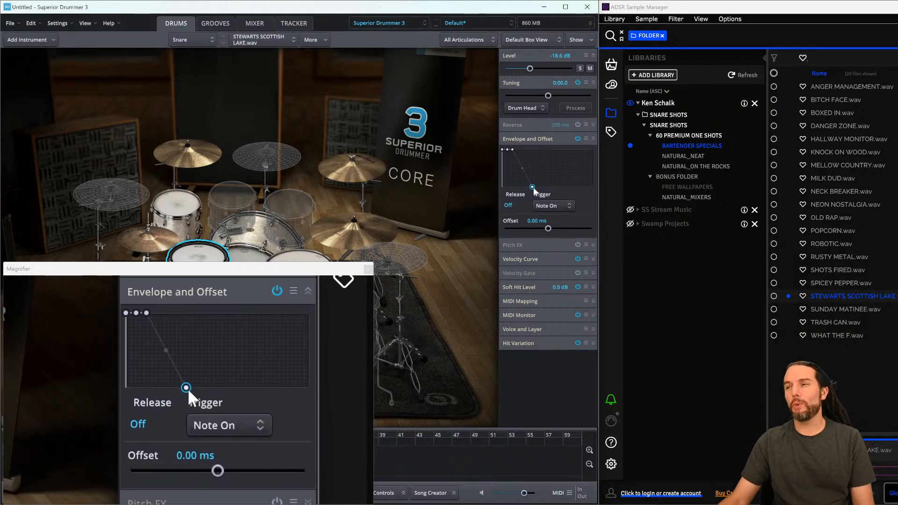
left_click_drag(532, 187, 528, 188)
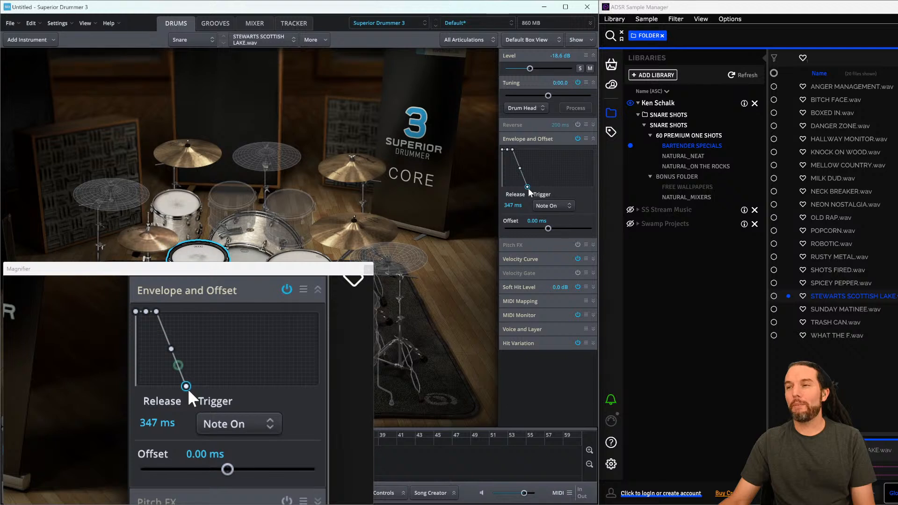
left_click_drag(529, 190, 531, 189)
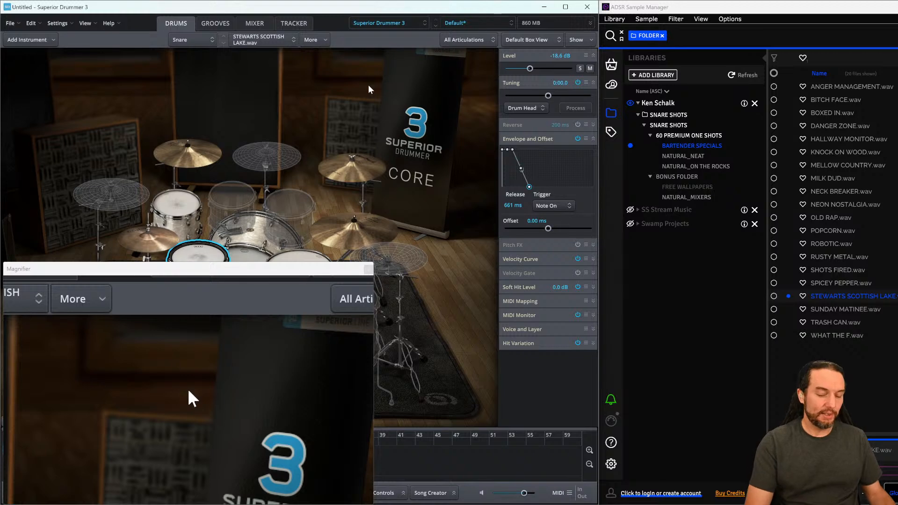
key("super+Escape")
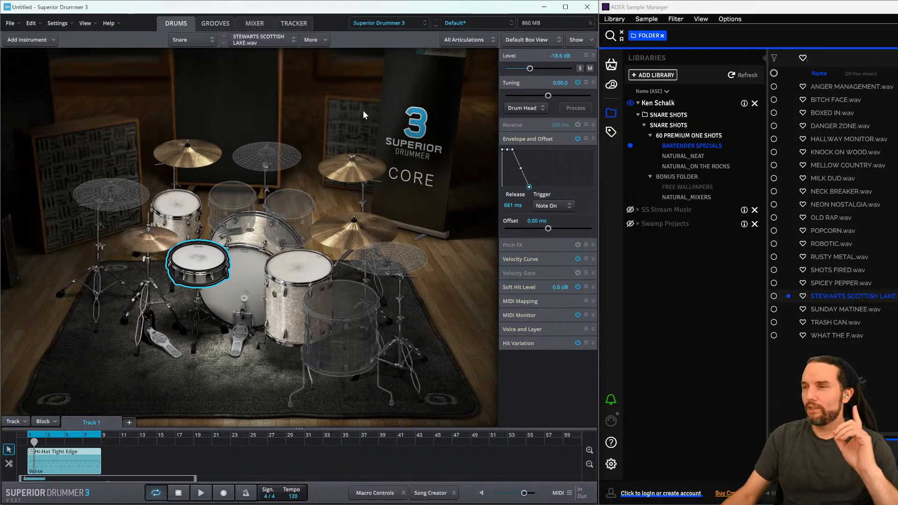
- Audition the current kit by hitting its drums and cymbals
left_click(300, 269)
left_click(247, 270)
left_click(179, 206)
left_click(245, 270)
left_click(300, 269)
left_click(344, 170)
left_click(344, 232)
left_click(184, 152)
left_click(185, 202)
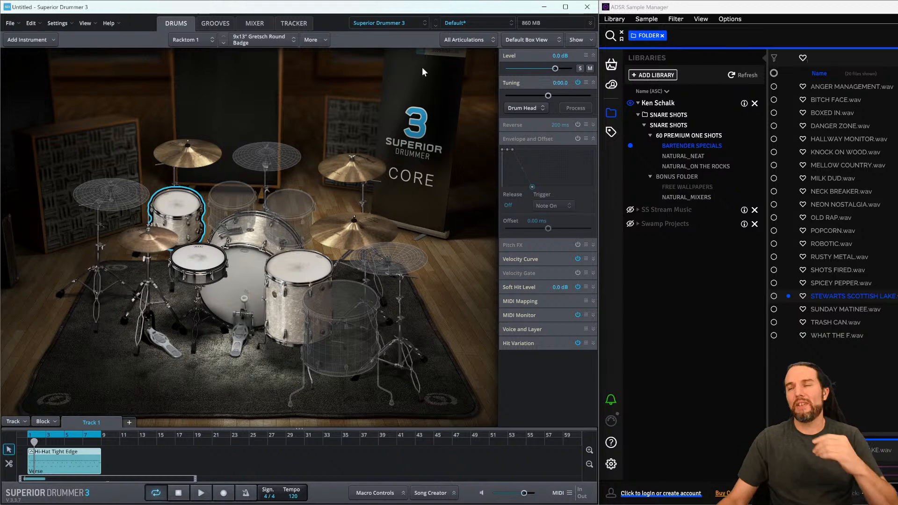
- Load the Ayotte Default kit preset from the Clean Kits presets
left_click(469, 26)
mouse_move(515, 66)
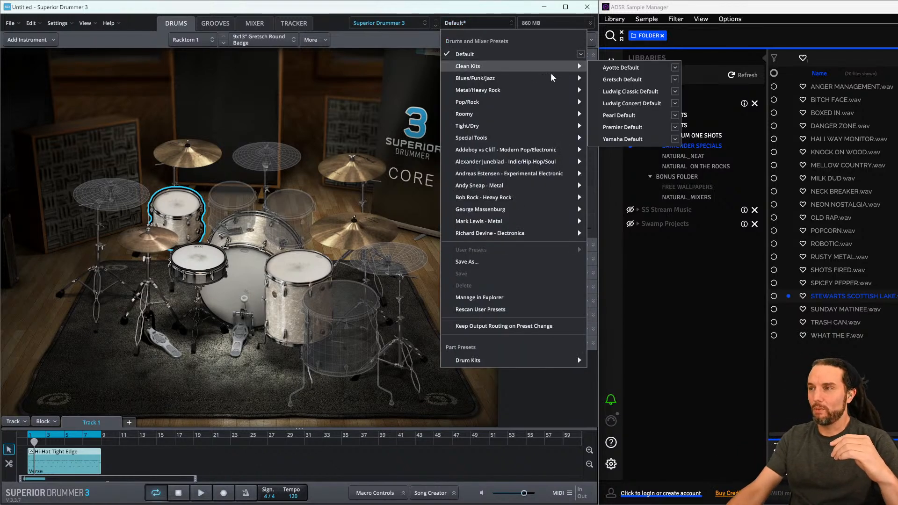
left_click(620, 68)
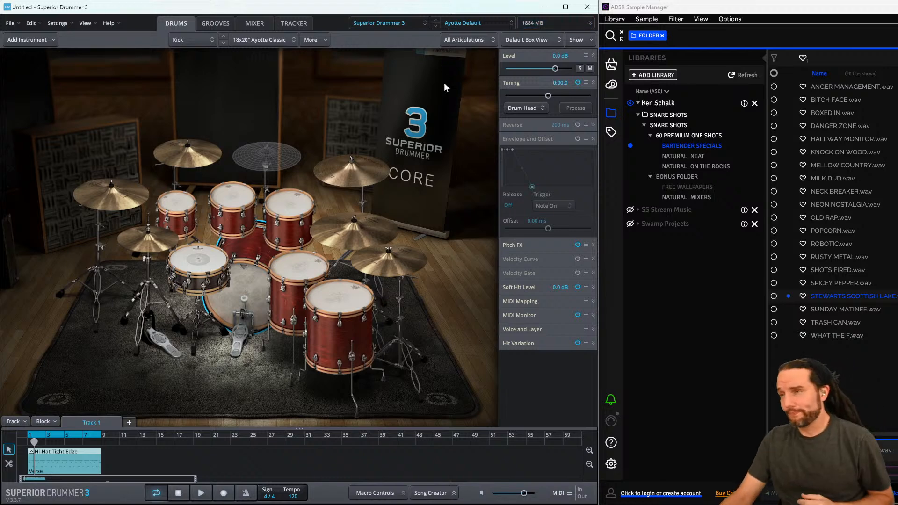
- Audition the Ayotte kit's pieces and swap its snare for the 5.5x14" Ayotte Maple Classic
left_click(196, 241)
left_click(179, 203)
left_click(233, 197)
left_click(287, 205)
left_click(300, 268)
left_click(338, 298)
left_click(299, 274)
left_click(247, 280)
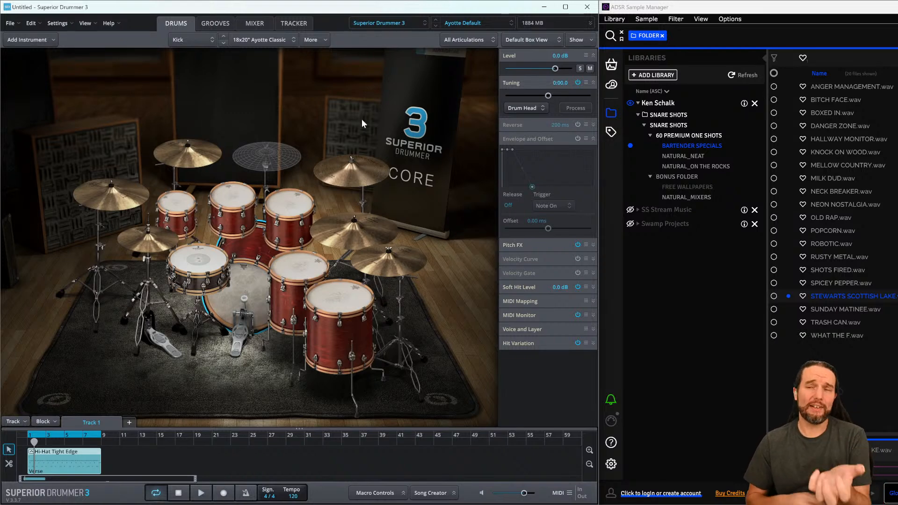
right_click(202, 257)
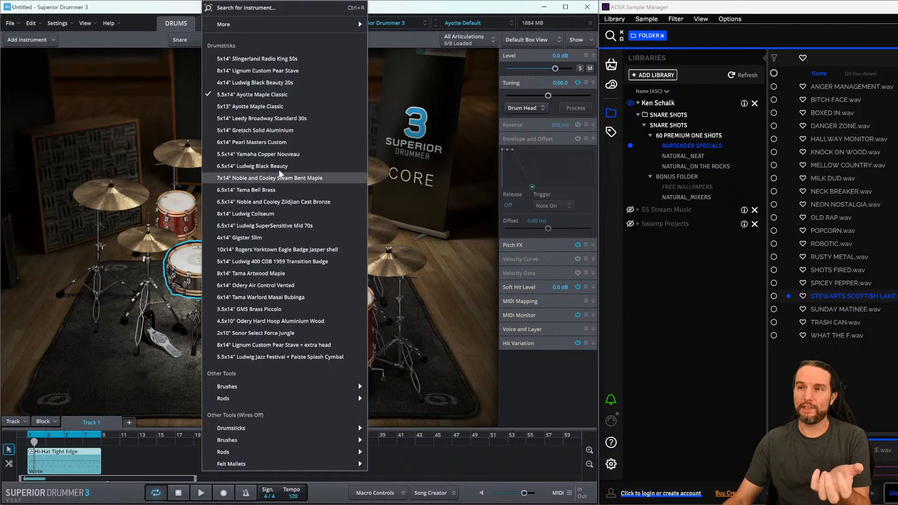
left_click(265, 95)
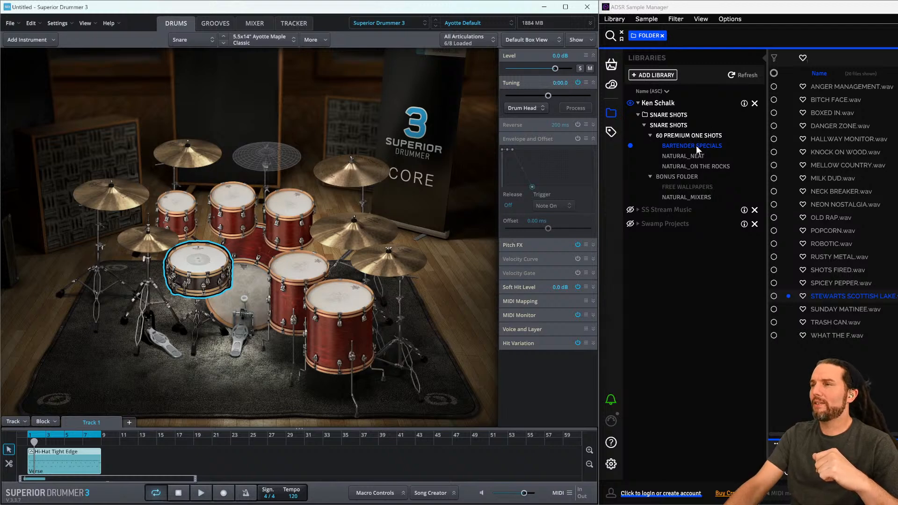
- Open the NATURAL_NEAT snare folder in ADSR Sample Manager and enlarge its window
left_click(689, 156)
left_click_drag(750, 10, 327, 34)
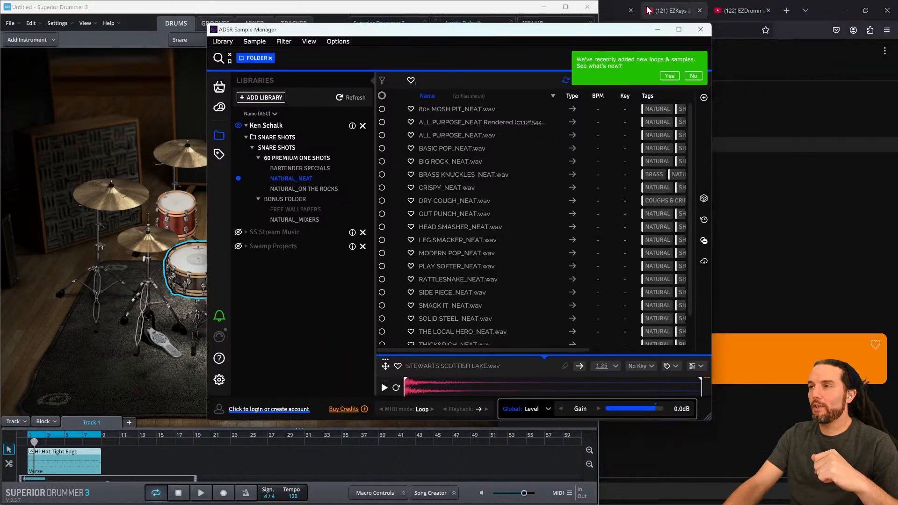
left_click(679, 30)
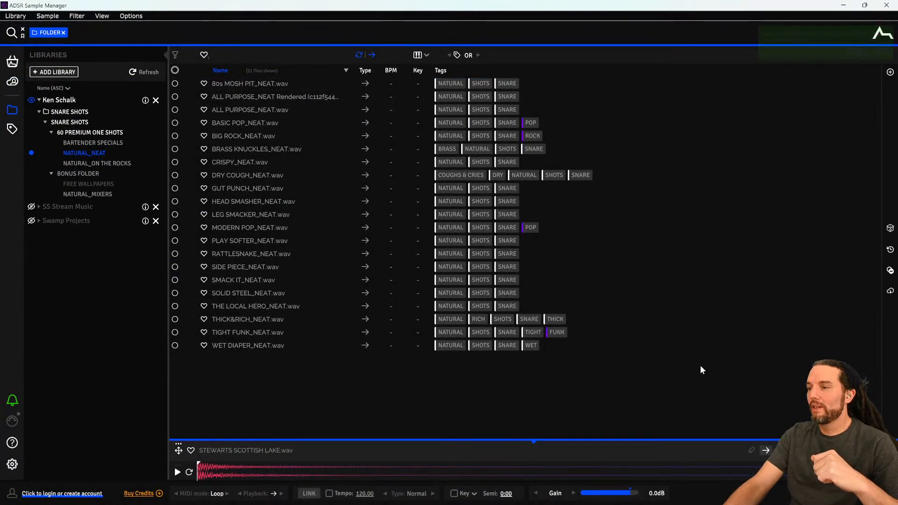
left_click_drag(803, 9, 432, 24)
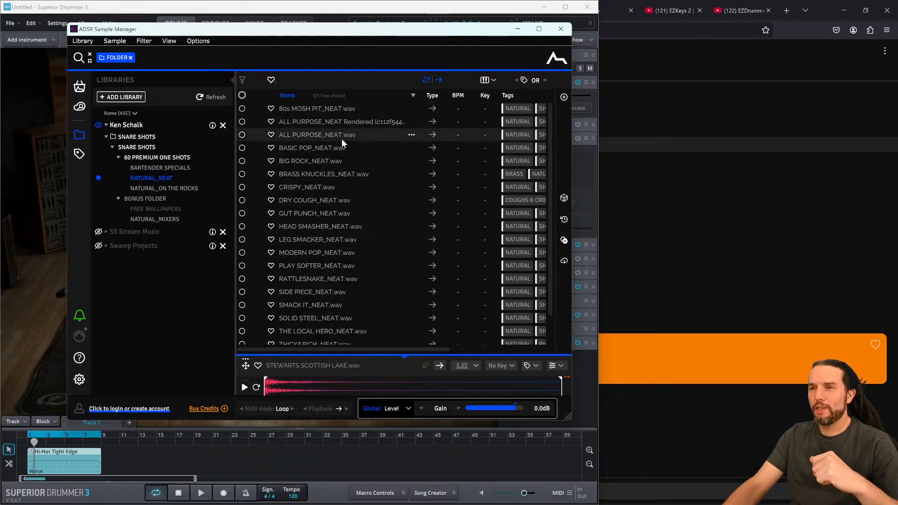
- Preview the first NATURAL_NEAT samples and lower the preview gain to -5.5 dB
left_click(305, 109)
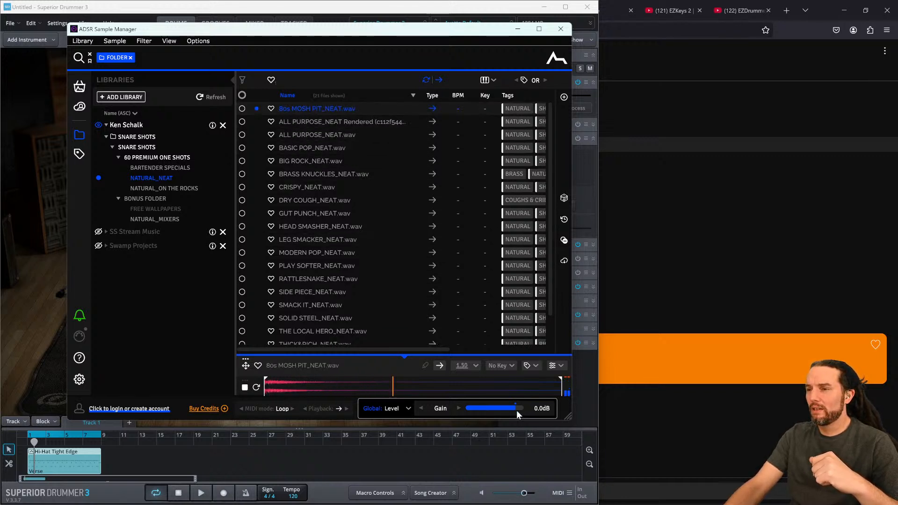
left_click(295, 122)
left_click(296, 135)
left_click_drag(487, 405, 508, 409)
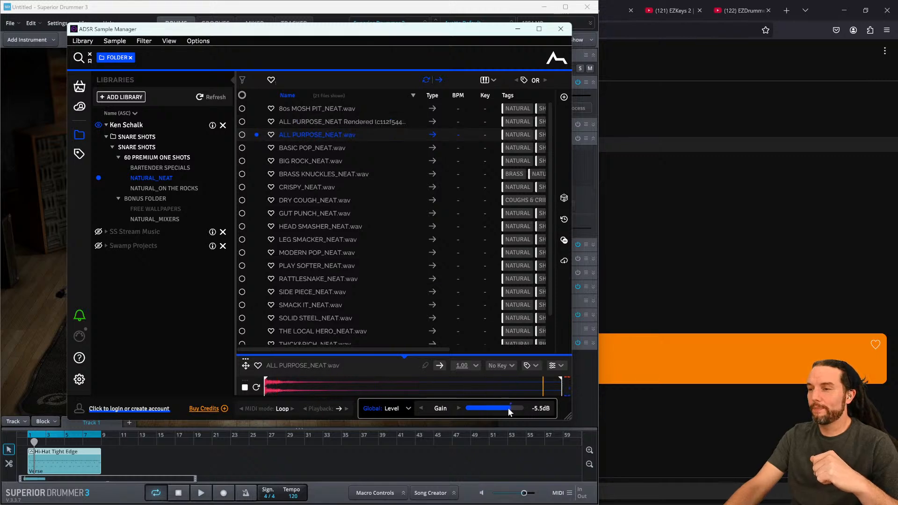
left_click_drag(359, 30, 418, 34)
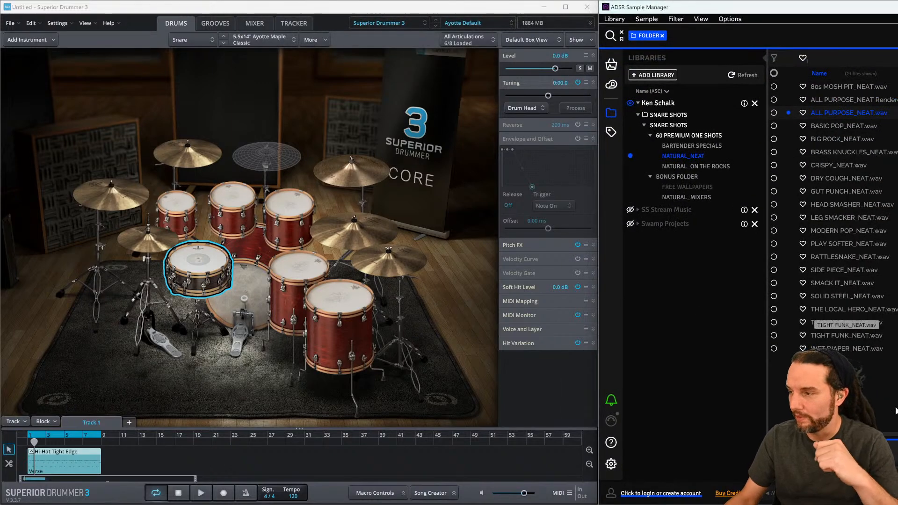
- Preview GUT PUNCH_NEAT.wav and compare it with the kit's snare
left_click_drag(823, 8, 542, 7)
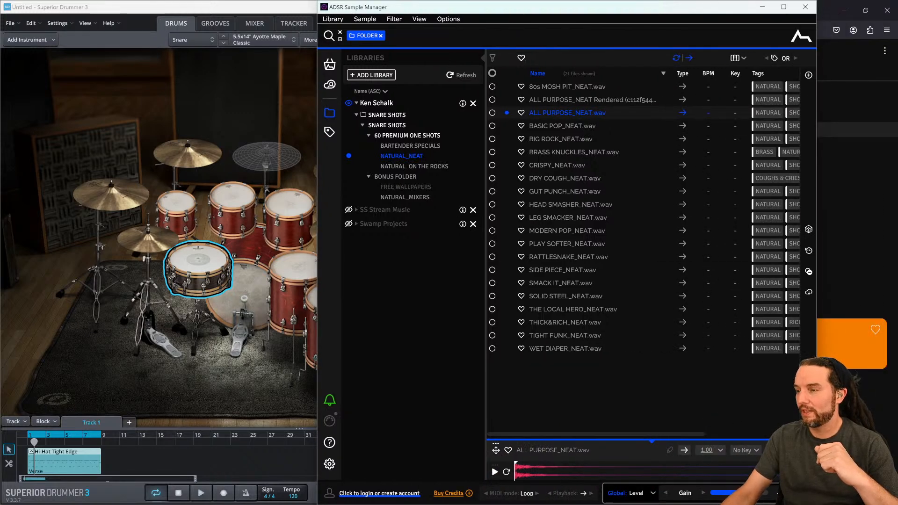
left_click(641, 191)
left_click_drag(637, 10, 443, 29)
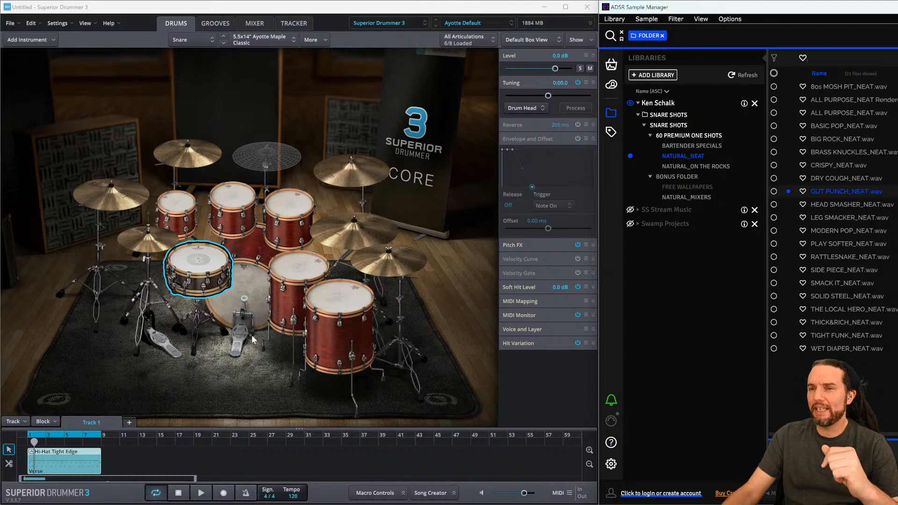
left_click(196, 265)
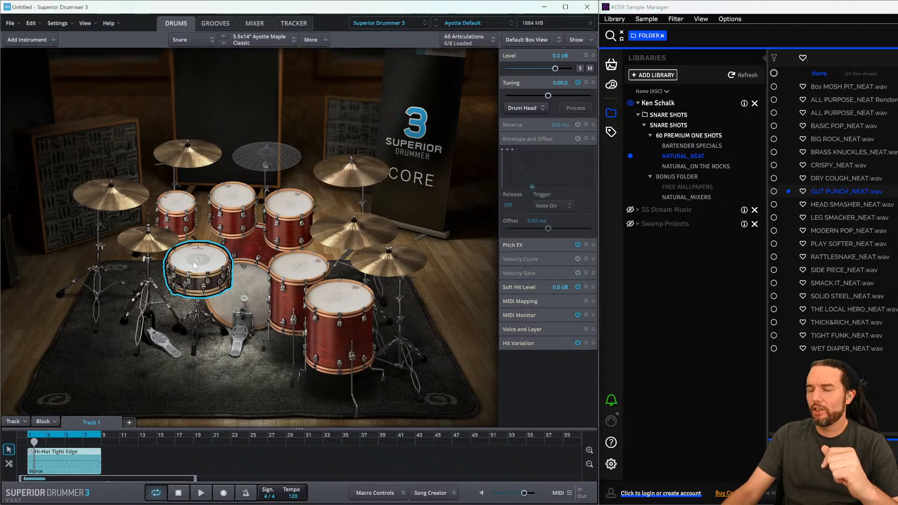
- Preview the NATURAL_NEAT samples one by one down to CRISPY_NEAT.wav, comparing with the kit snare
left_click(845, 114)
left_click(842, 100)
left_click(842, 88)
left_click(837, 100)
left_click(834, 114)
left_click(834, 126)
left_click(834, 138)
left_click(834, 152)
left_click(835, 164)
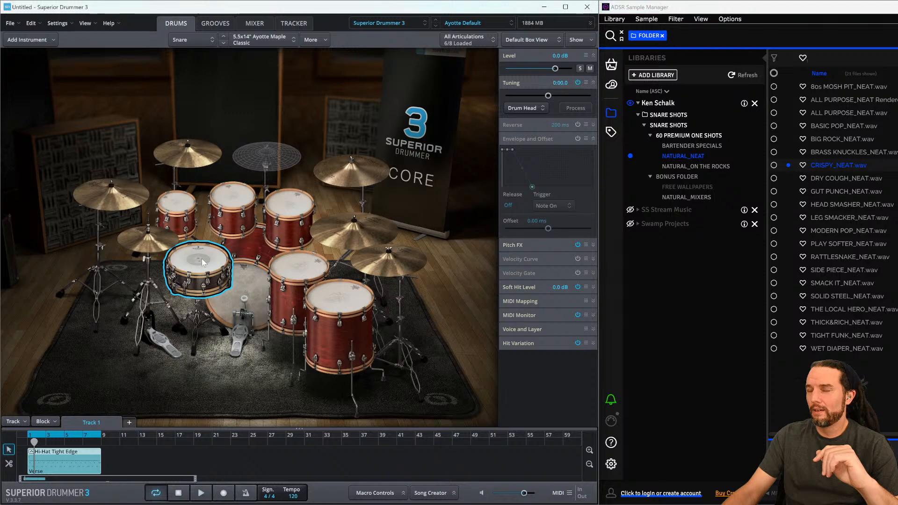
left_click(832, 164)
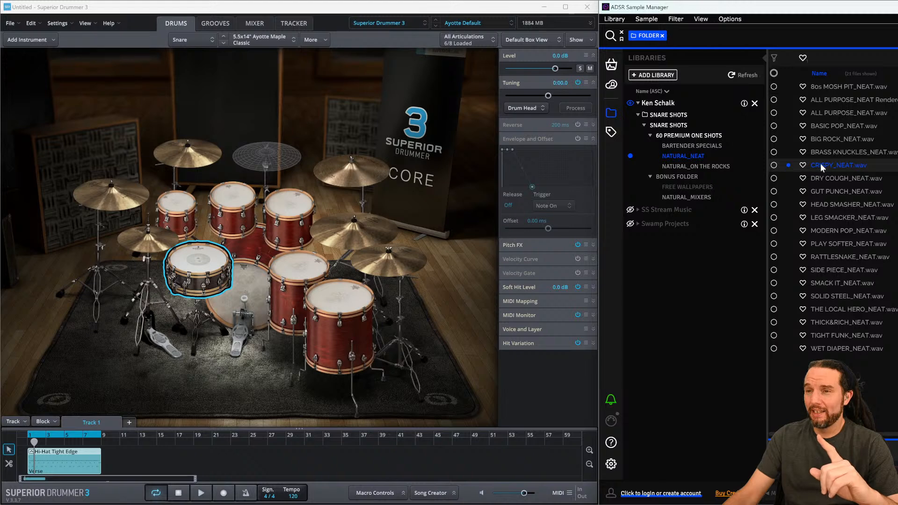
left_click(190, 259)
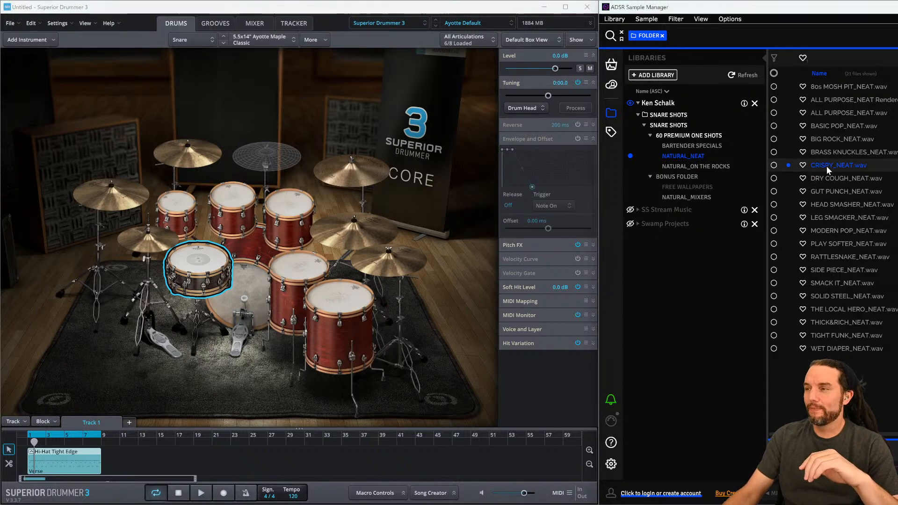
- Import CRISPY_NEAT.wav as an added stack on the snare's Center articulation and maximize the drum window
left_click_drag(824, 166, 197, 257)
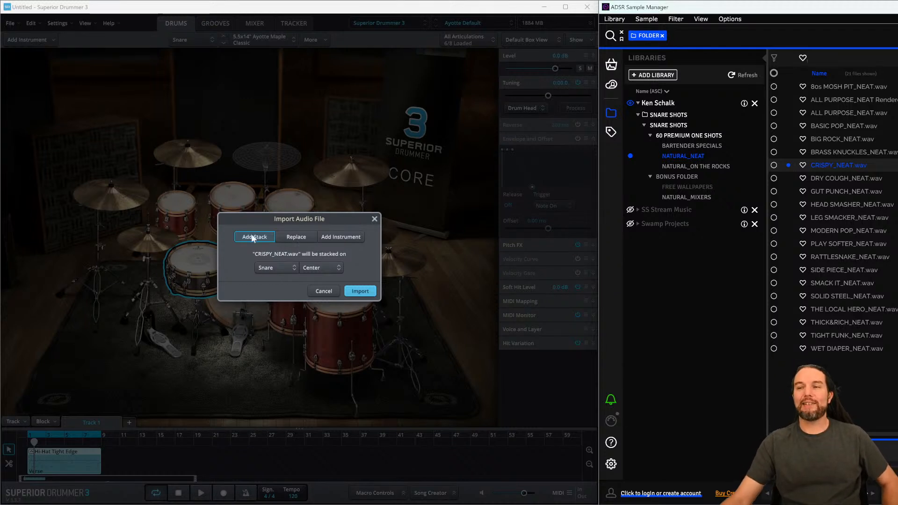
left_click(280, 268)
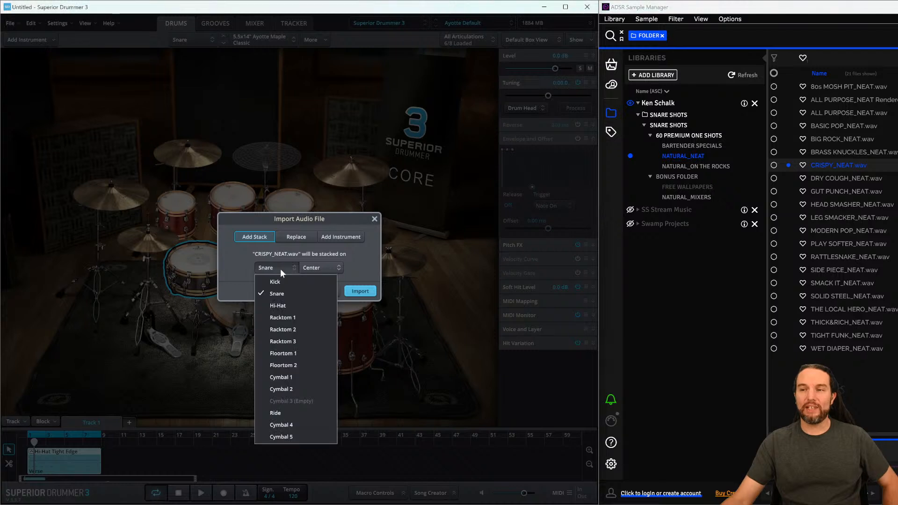
left_click(279, 295)
left_click(328, 270)
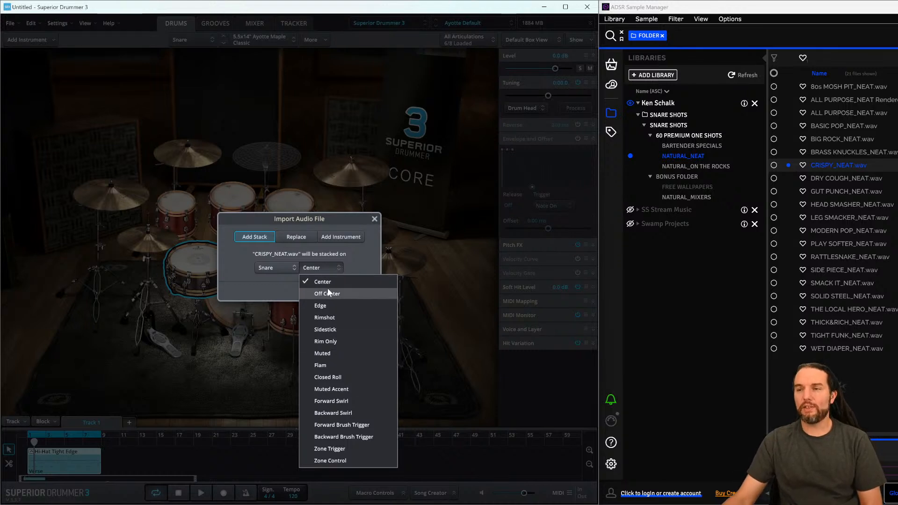
left_click(362, 260)
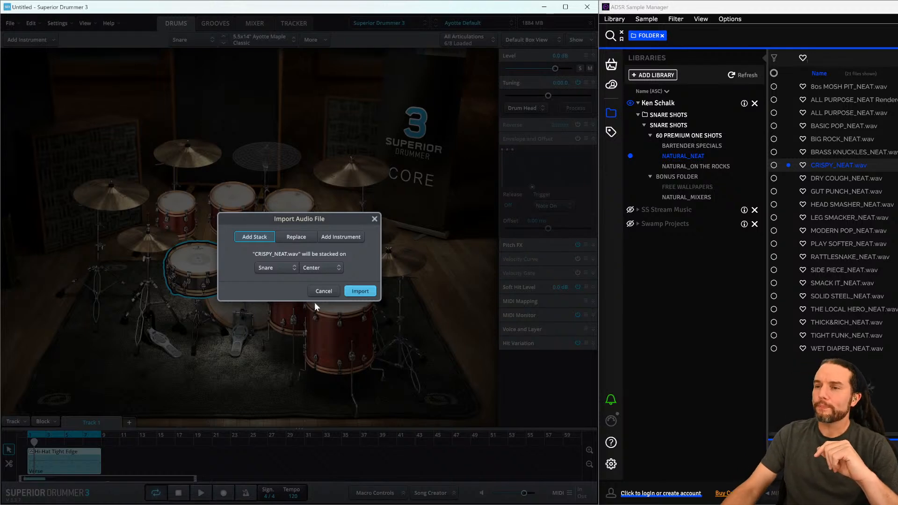
left_click(360, 291)
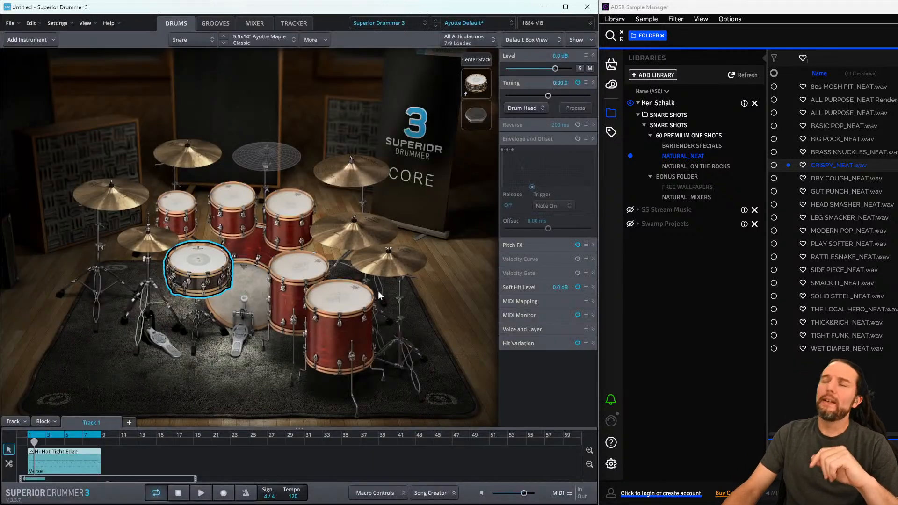
left_click(565, 7)
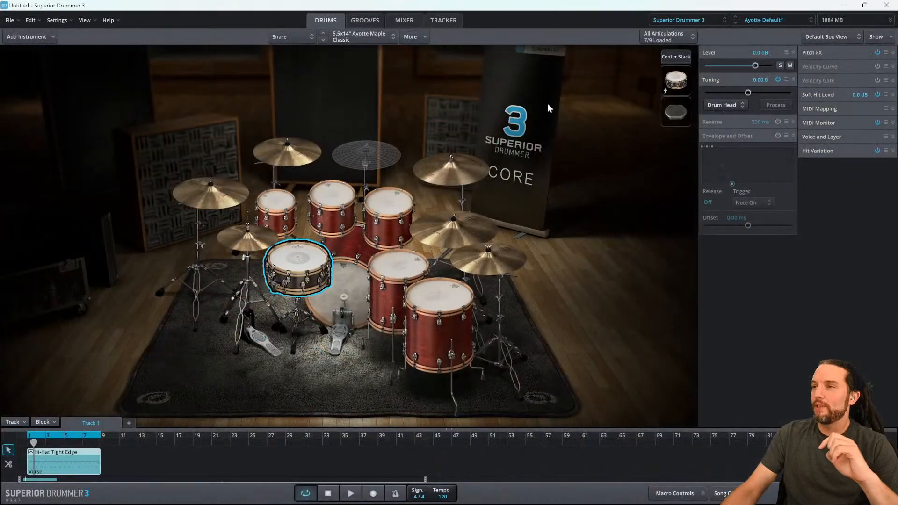
key("super+plus")
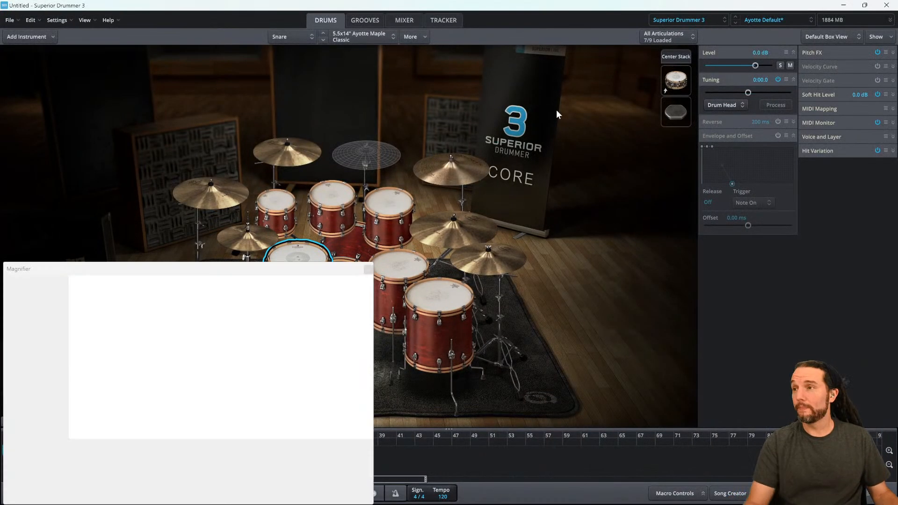
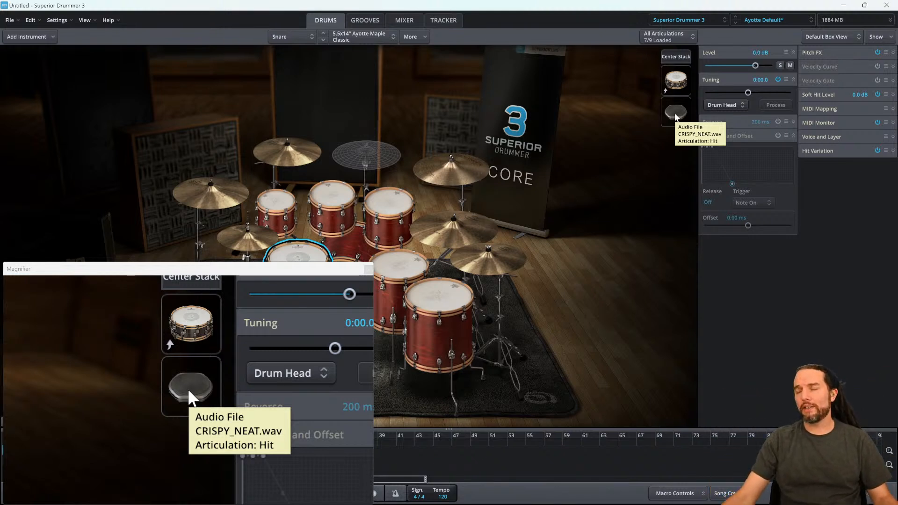
- Select the CRISPY_NEAT Hit layer on the snare and lower its level to -10.6 dB
left_click(675, 114)
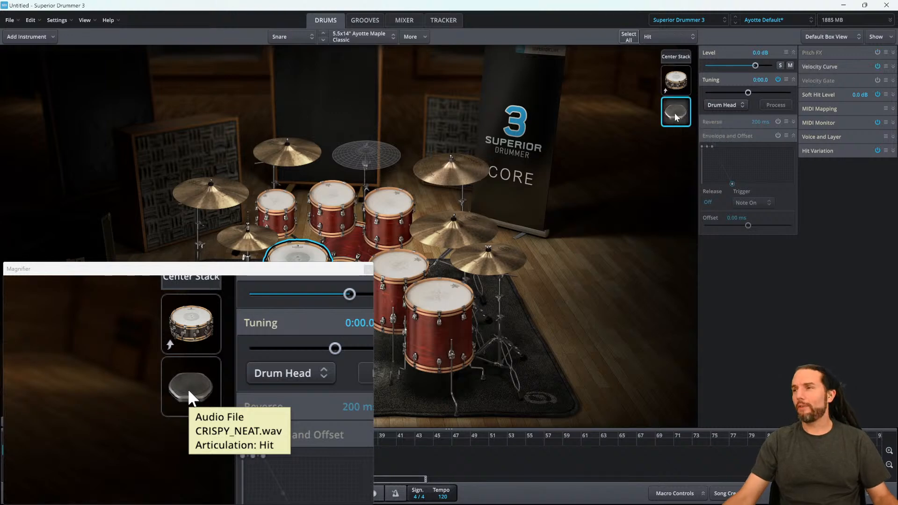
left_click_drag(754, 66, 740, 65)
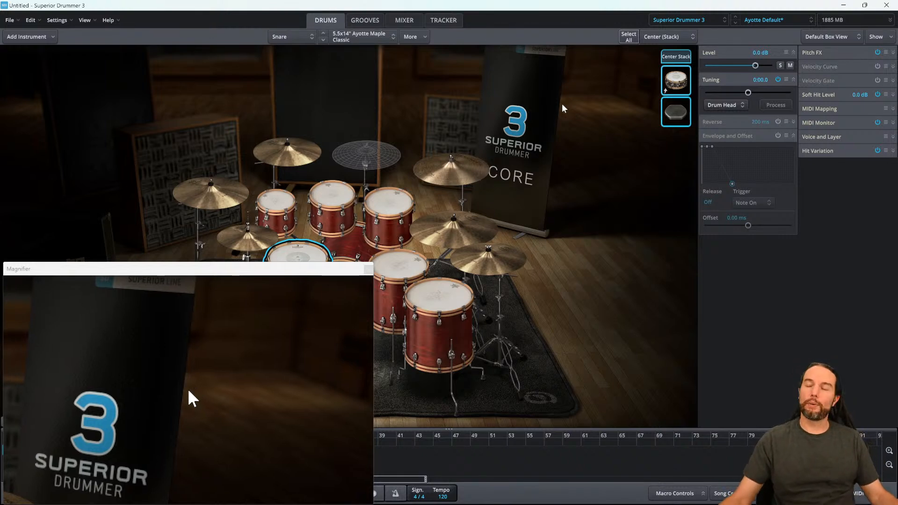
key("super")
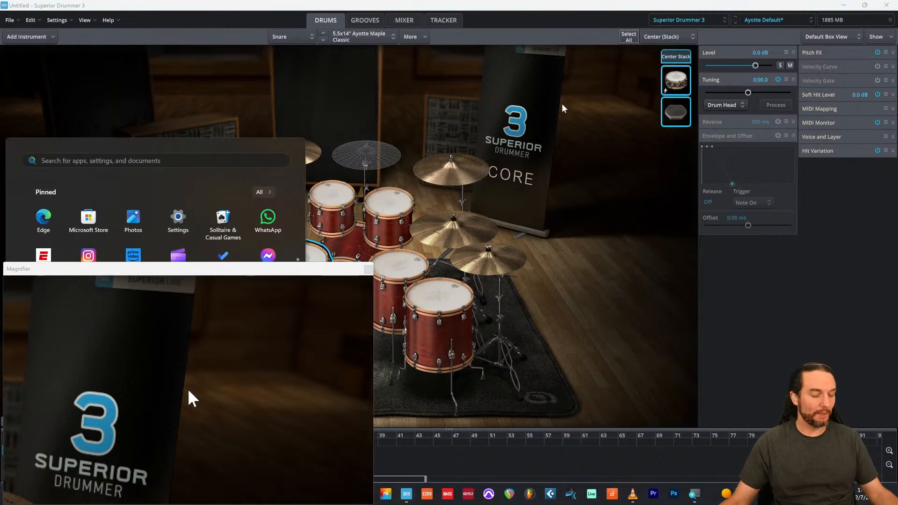
key("super")
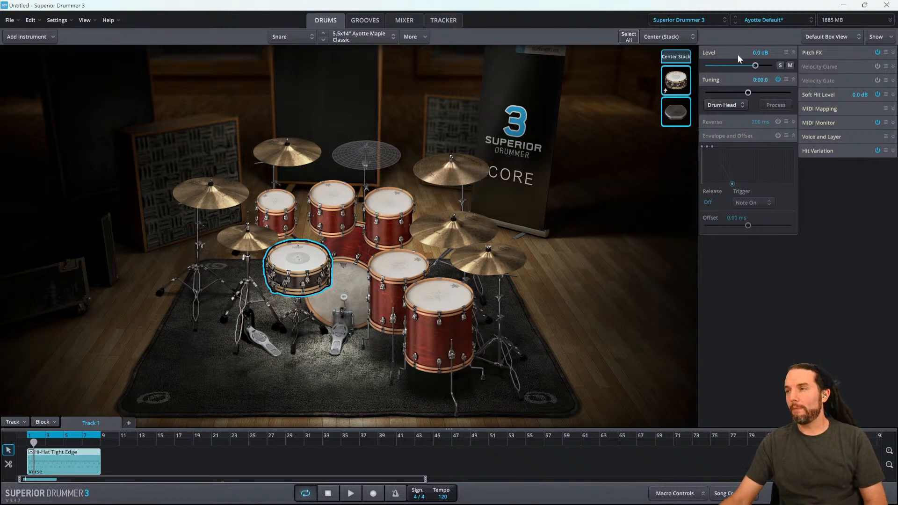
left_click(402, 20)
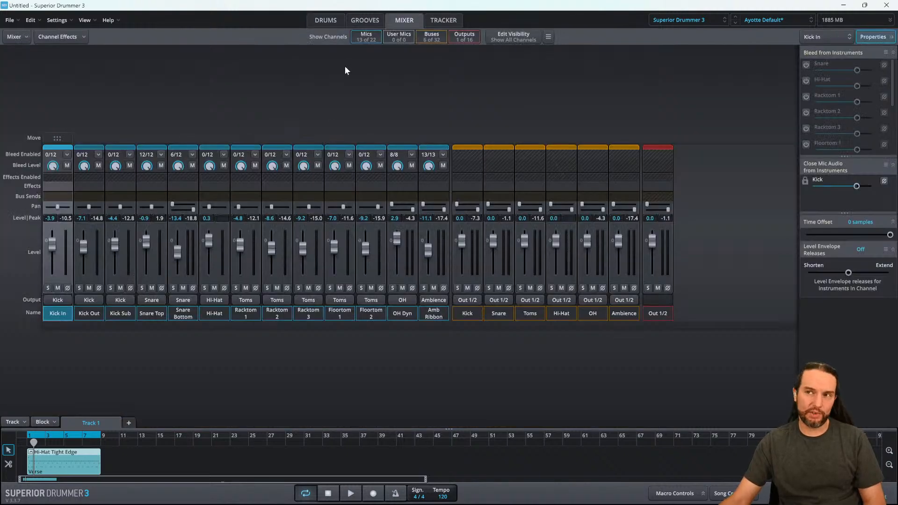
left_click(327, 24)
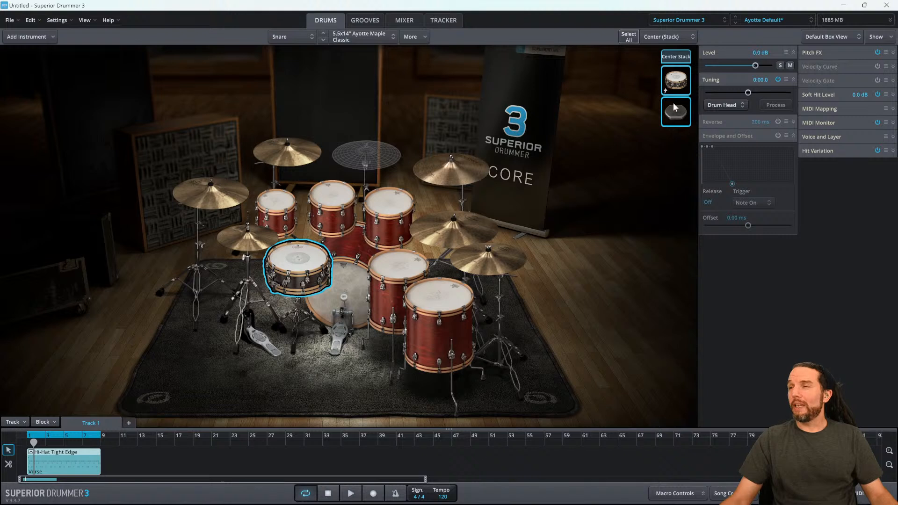
- Switch between the snare's Center layer and the CRISPY_NEAT Hit layer to compare their settings
left_click(678, 86)
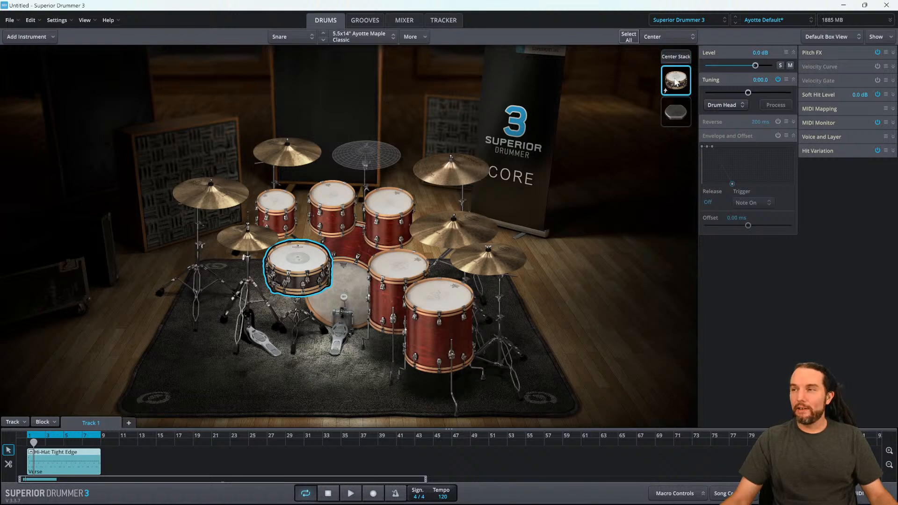
left_click(679, 116)
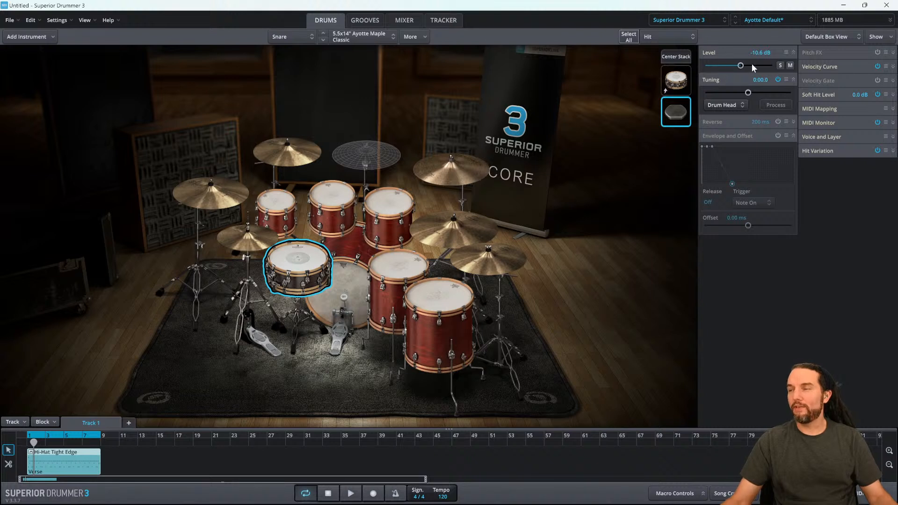
left_click(679, 82)
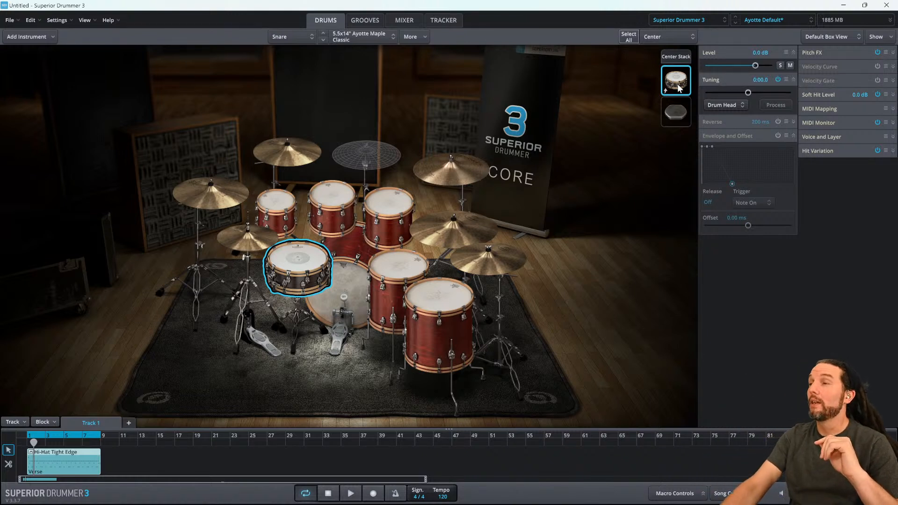
left_click(672, 104)
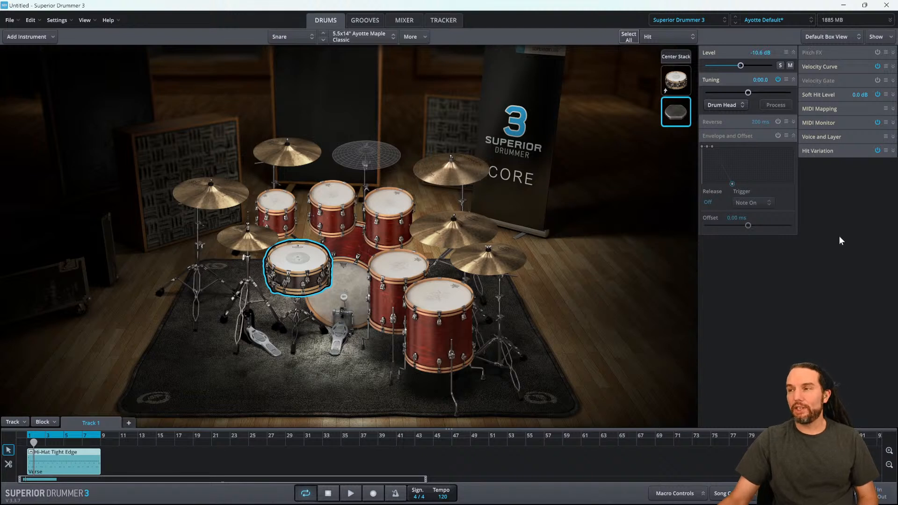
left_click(676, 81)
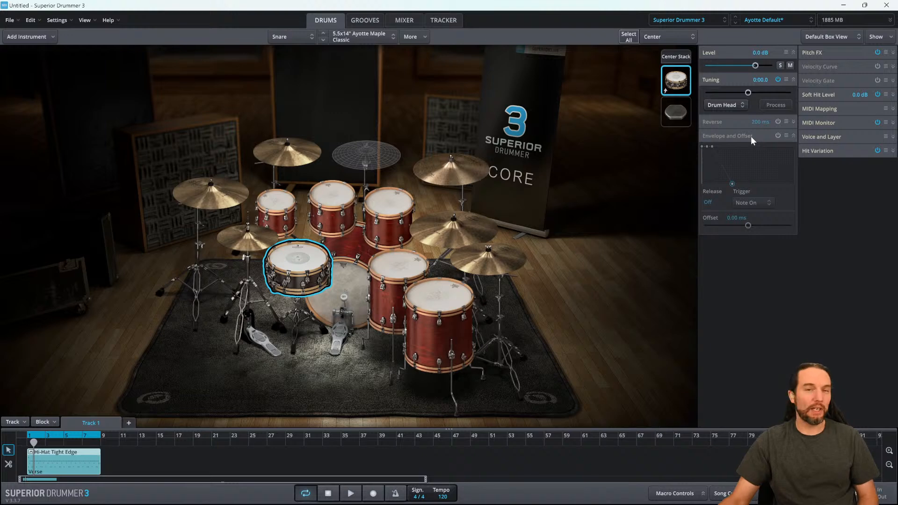
- Compare the Center and CRISPY_NEAT Hit layers up close and audition the snare by hitting it in the kit
key("super+plus")
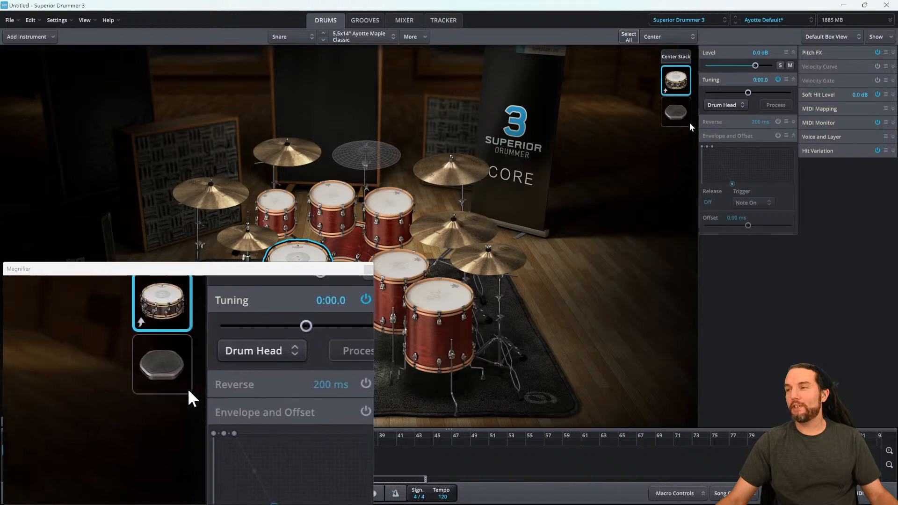
left_click(675, 119)
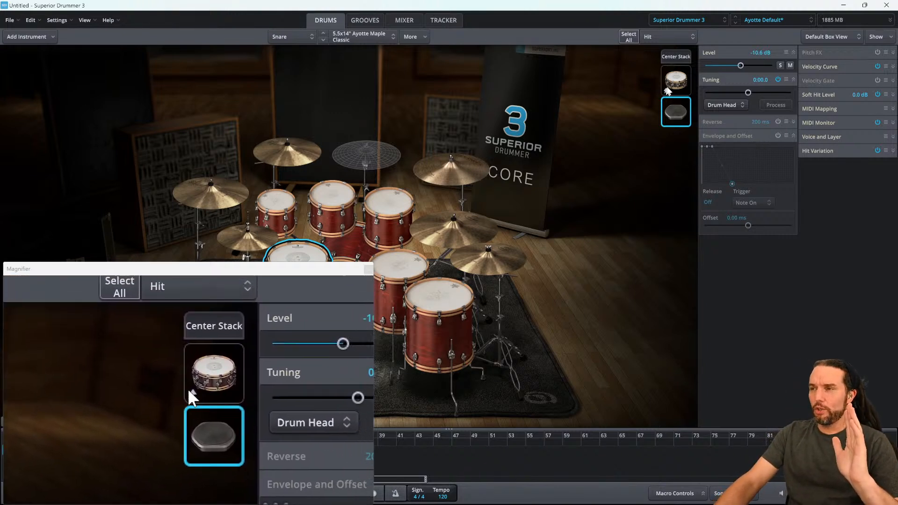
left_click(679, 81)
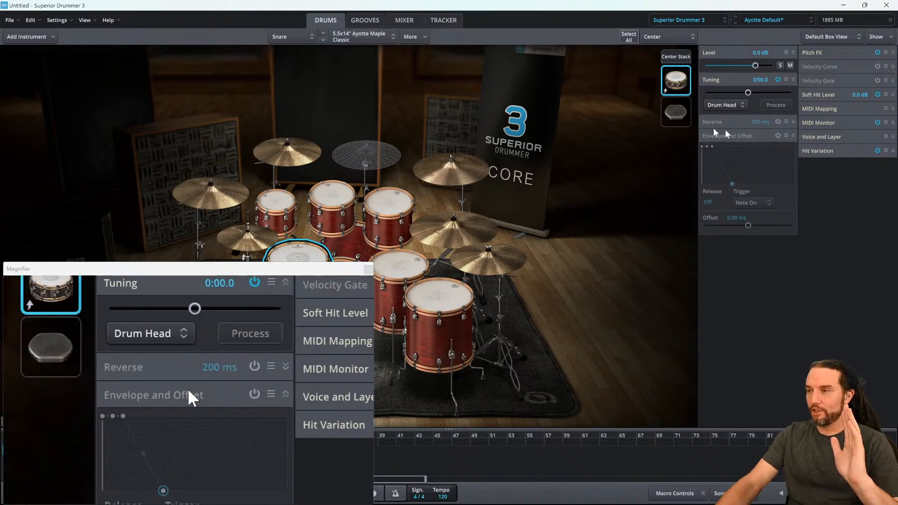
left_click(676, 111)
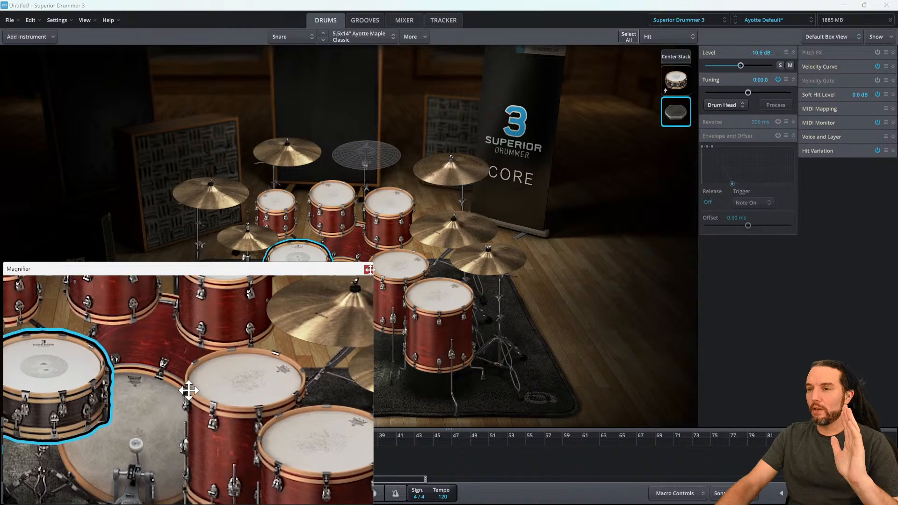
key("super+Escape")
left_click(304, 260)
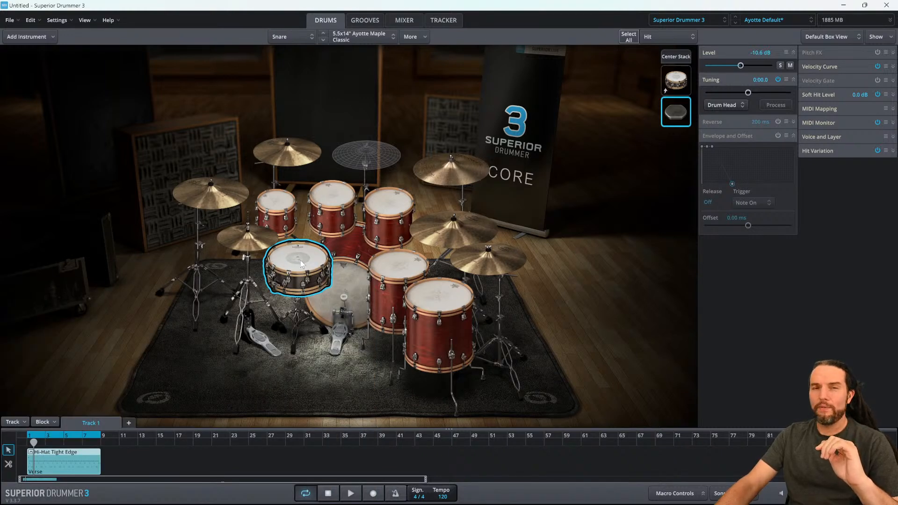
left_click(310, 255)
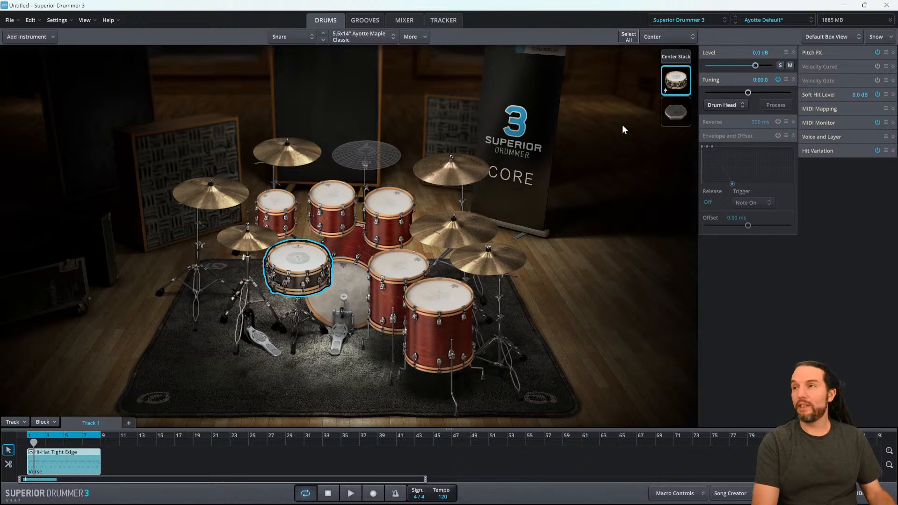
- Select the snare's Center Stack and audition the combined stacked snare in the kit
key("super+plus")
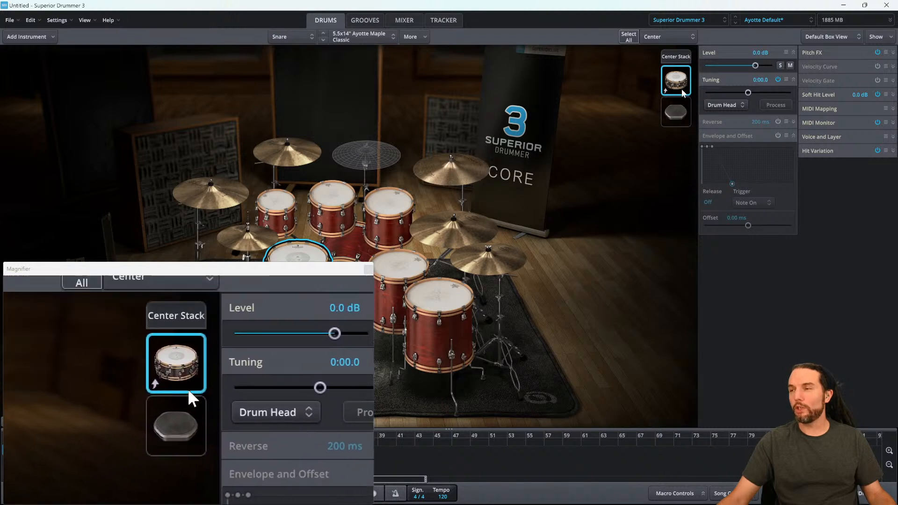
left_click(681, 59)
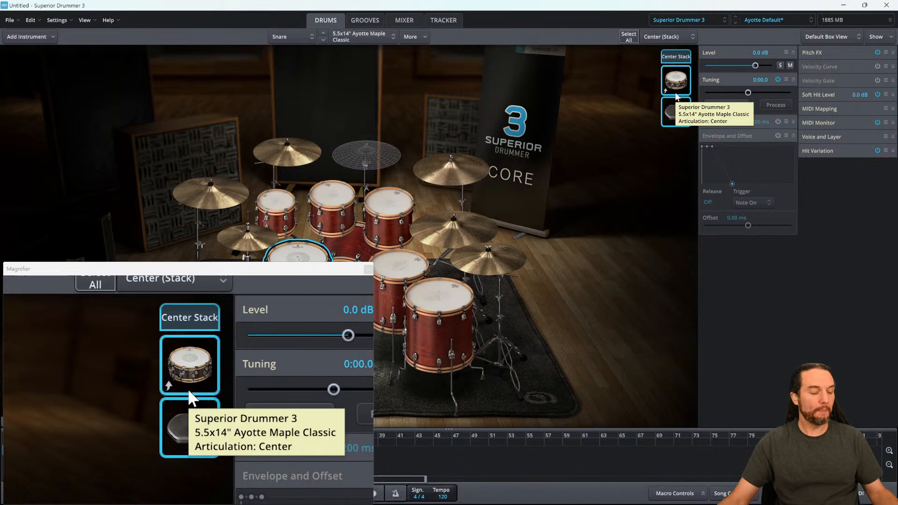
key("super+Escape")
left_click(292, 262)
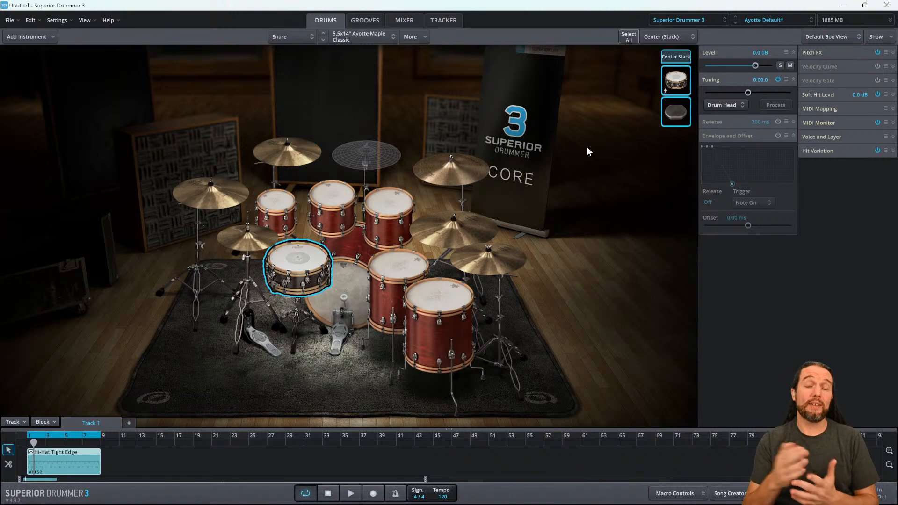
- Play back the hi-hat groove to hear the stacked snare and stop playback
left_click(352, 492)
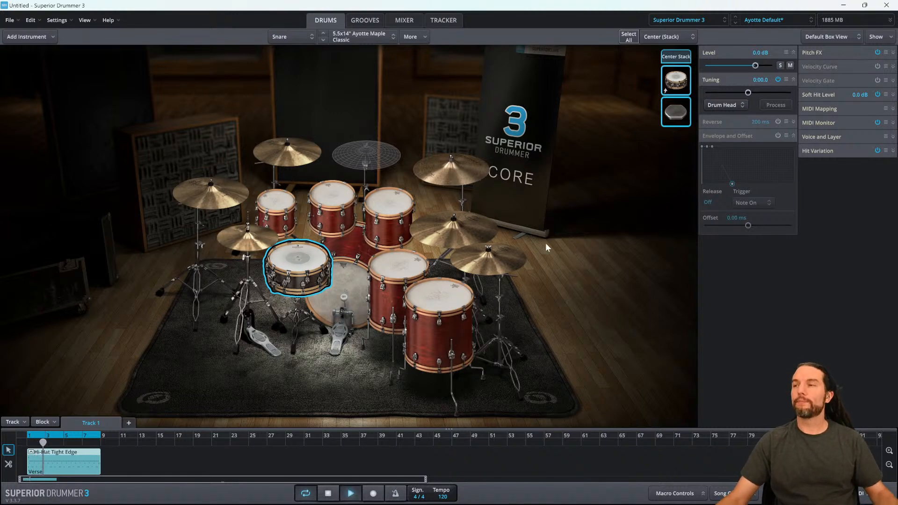
left_click(669, 119)
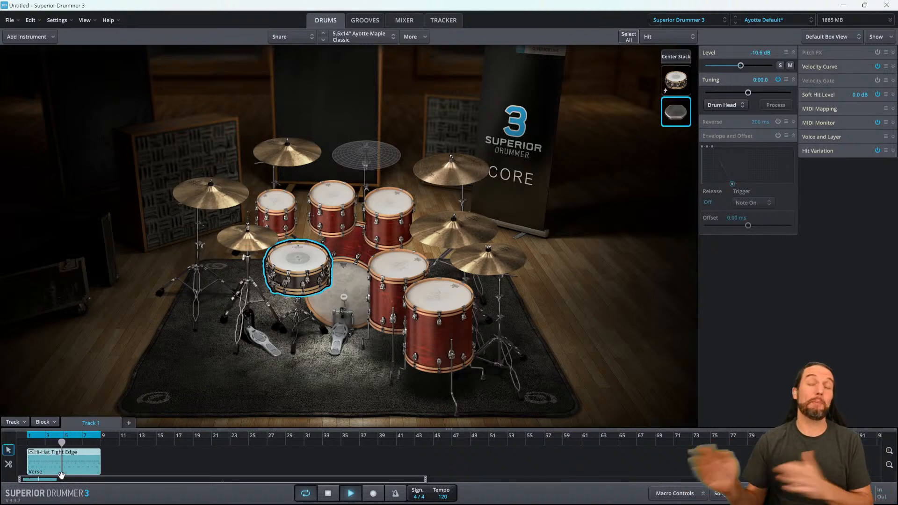
left_click(328, 495)
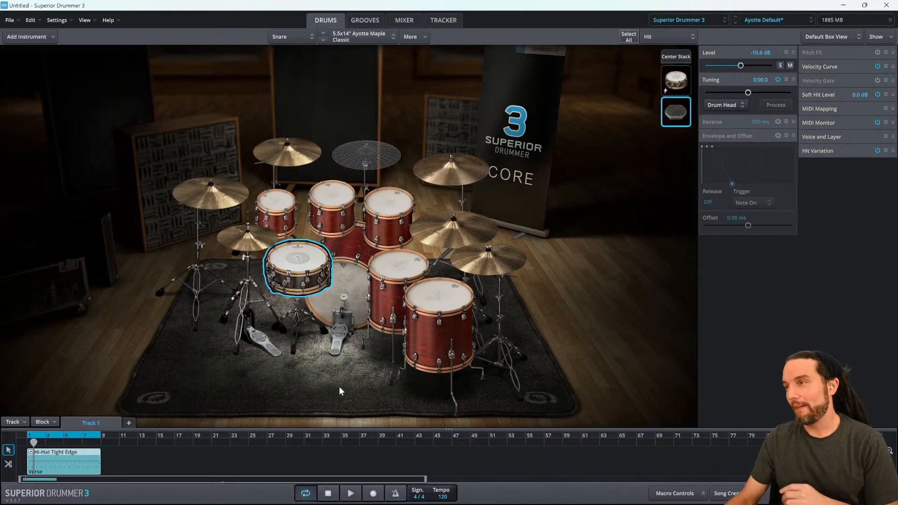
- Toggle mute on the snare's Center layer and restart groove playback with the Hit layer selected
left_click(676, 57)
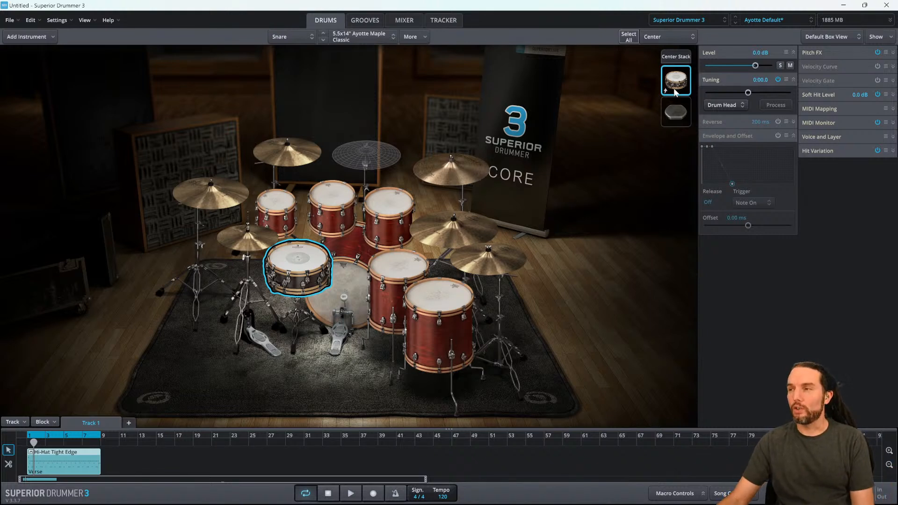
left_click(791, 65)
left_click(790, 66)
left_click(687, 115)
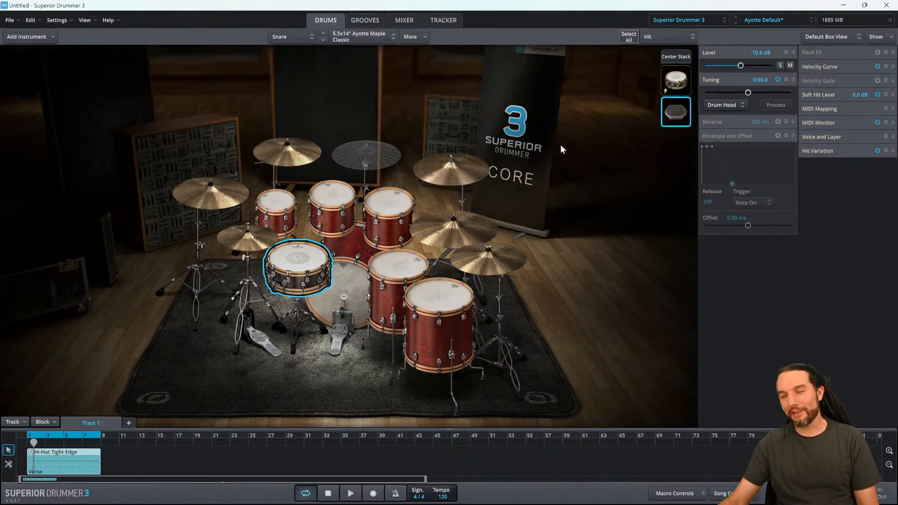
left_click(359, 490)
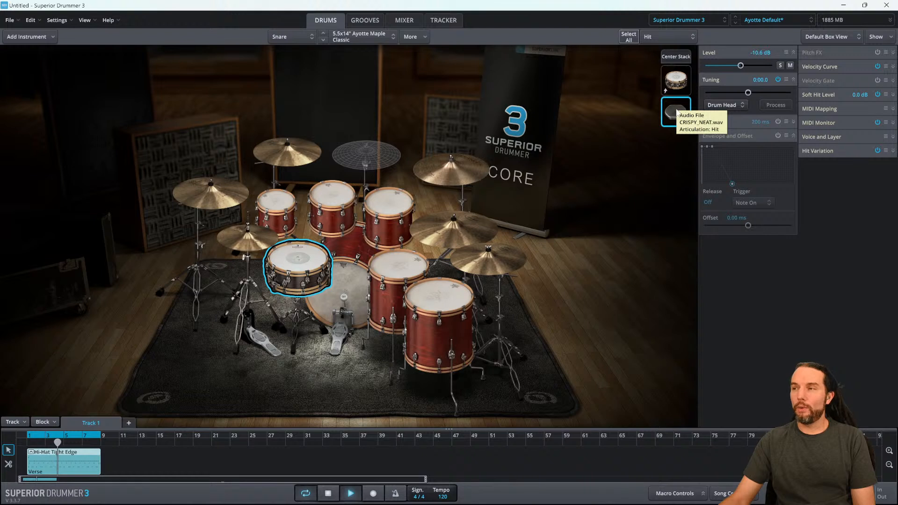
- Mute the snare's Center layer and lower the CRISPY_NEAT Hit layer's level to -14.0 dB
left_click(677, 82)
left_click(790, 65)
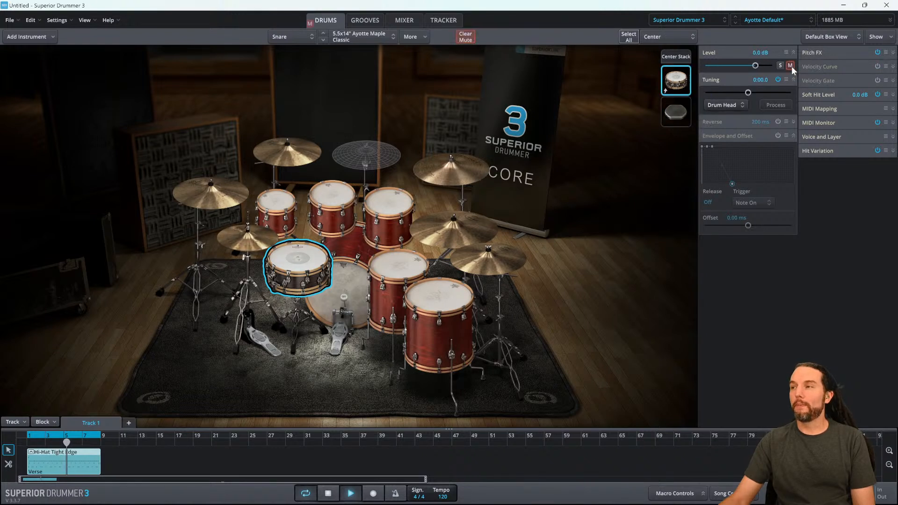
left_click(676, 114)
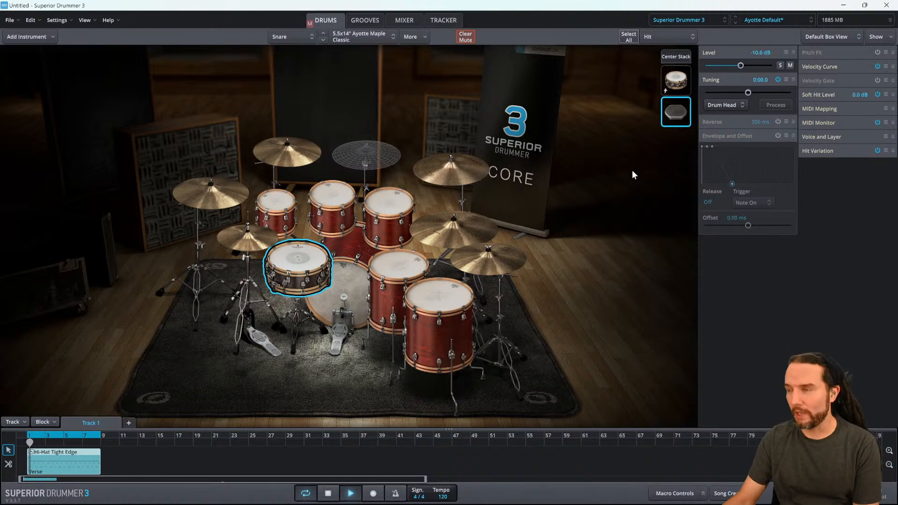
left_click_drag(741, 65, 737, 66)
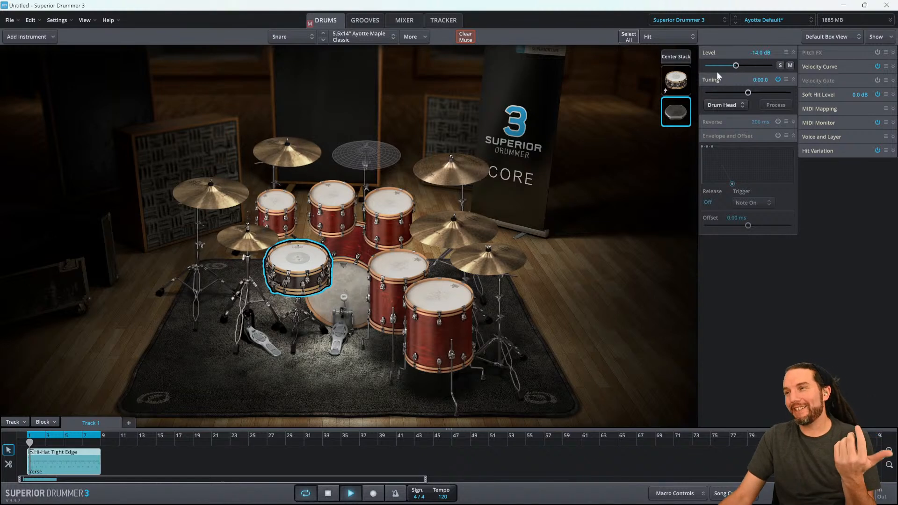
- Unmute the snare's Center layer, set its level to -5.4 dB and mute it again
left_click(677, 82)
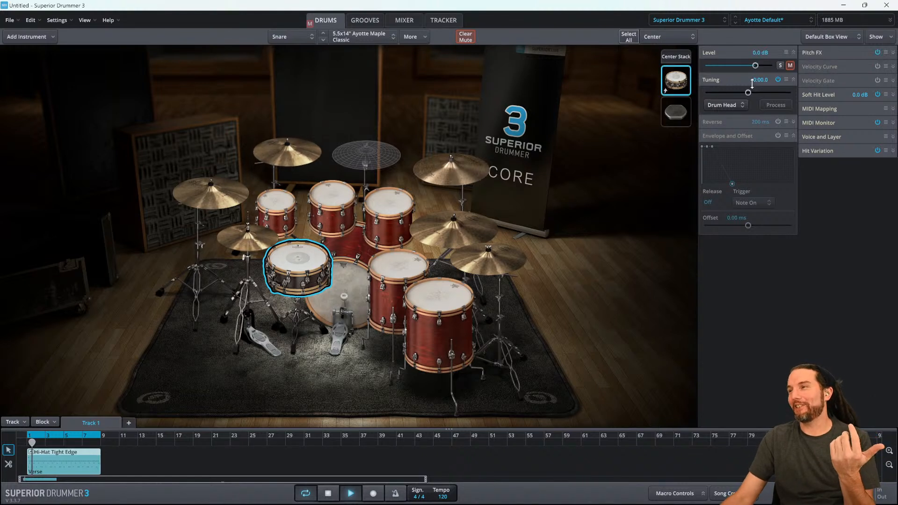
left_click(790, 66)
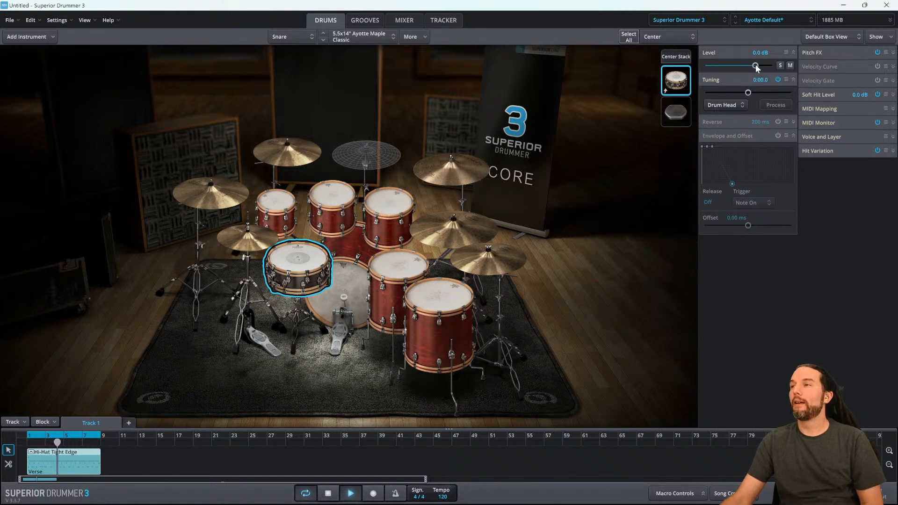
mouse_move(751, 64)
left_mouse_down()
mouse_move(703, 66)
mouse_move(748, 67)
left_mouse_up()
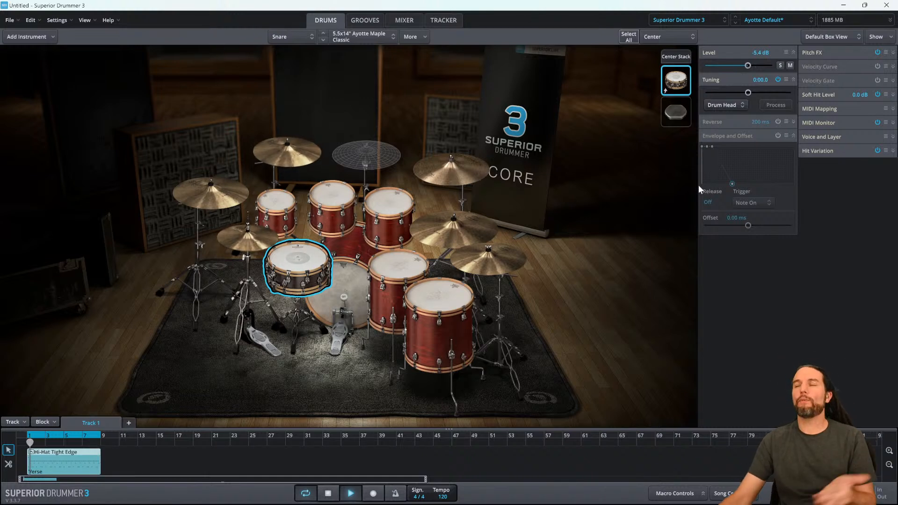
left_click(790, 66)
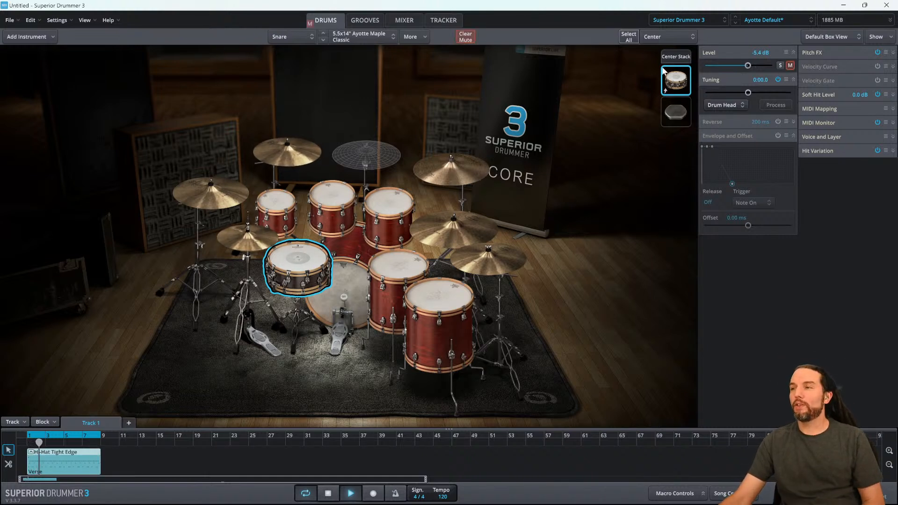
- Select the snare's CRISPY_NEAT Hit layer, enable Envelope and Offset, and shorten its release to about 311 ms
left_click(678, 114)
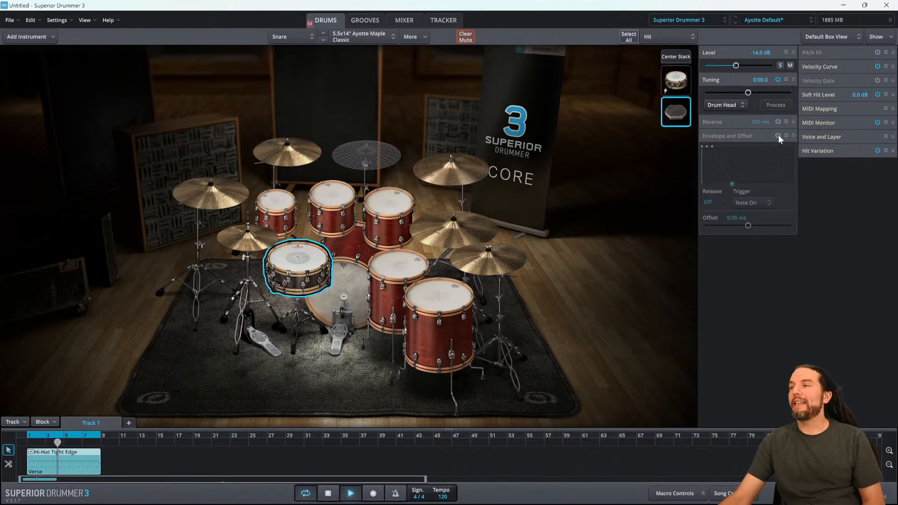
key("super+plus")
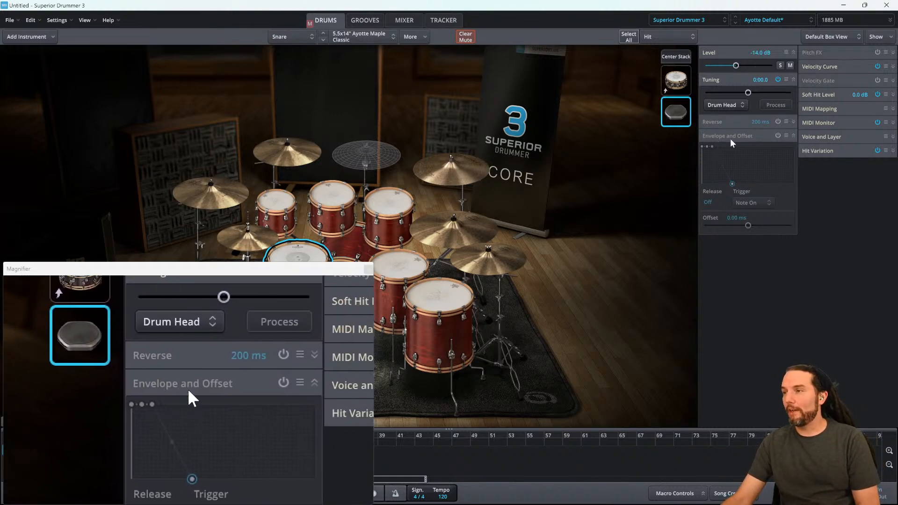
left_click(778, 135)
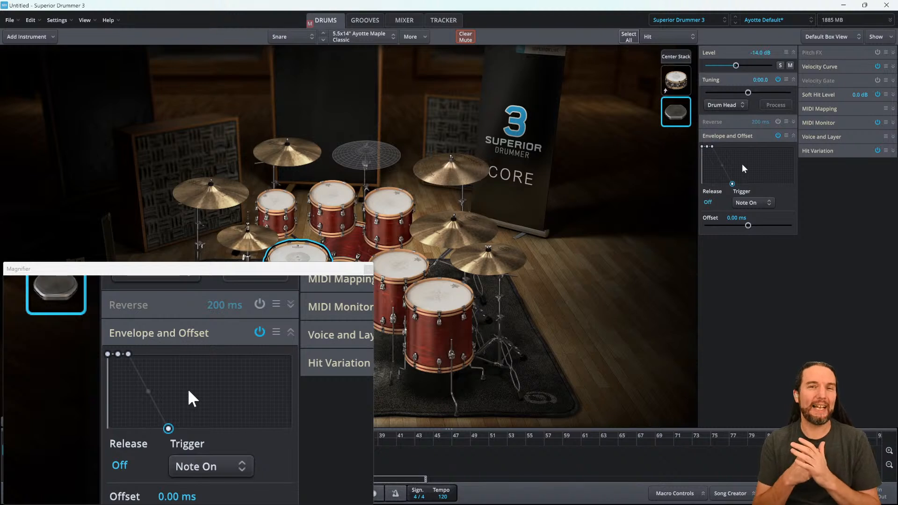
left_click_drag(733, 184, 727, 185)
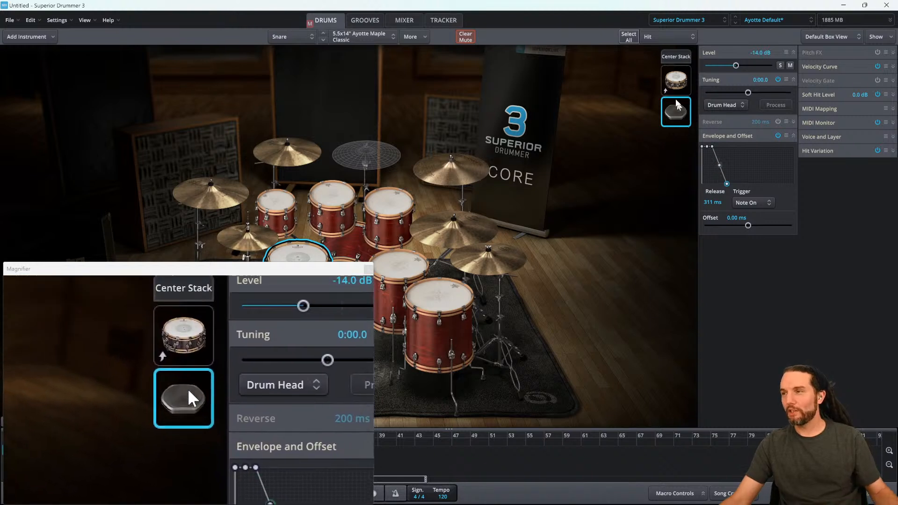
- Unmute the snare's Center layer, then toggle the Hit layer's mute on and off to compare
left_click(676, 82)
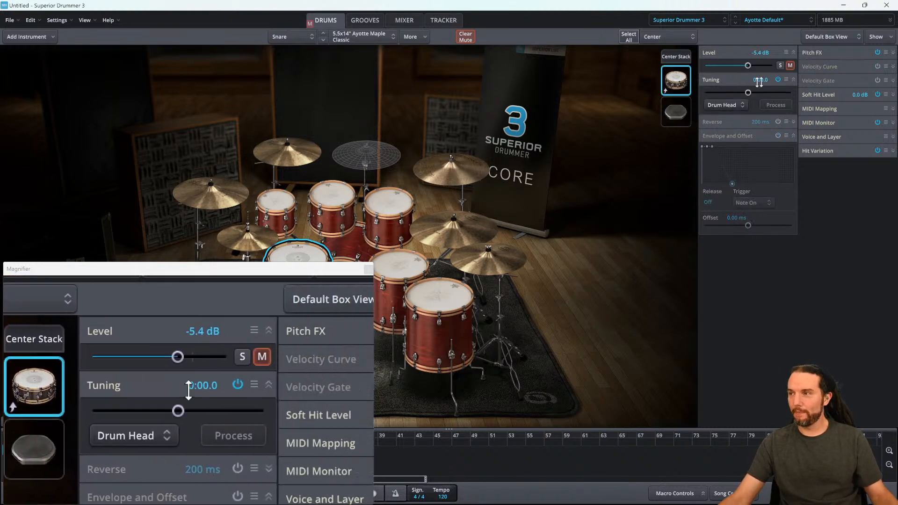
left_click(790, 65)
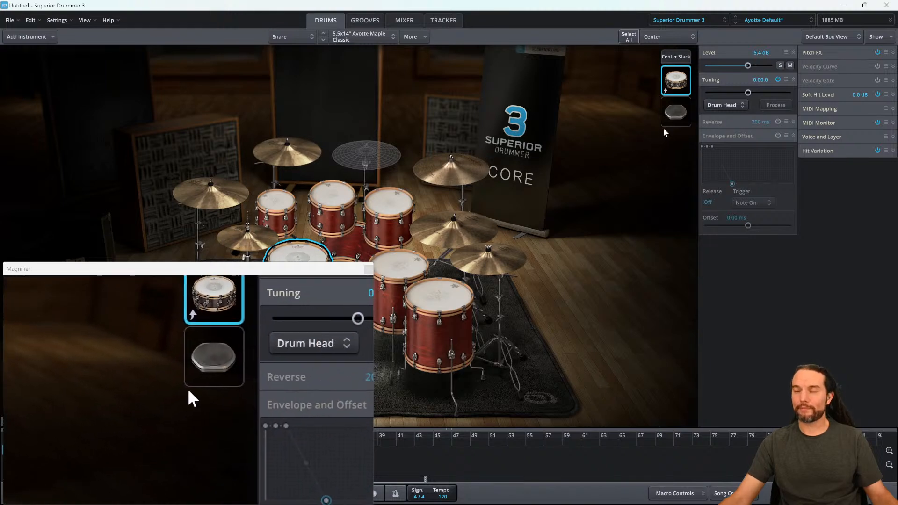
left_click(674, 118)
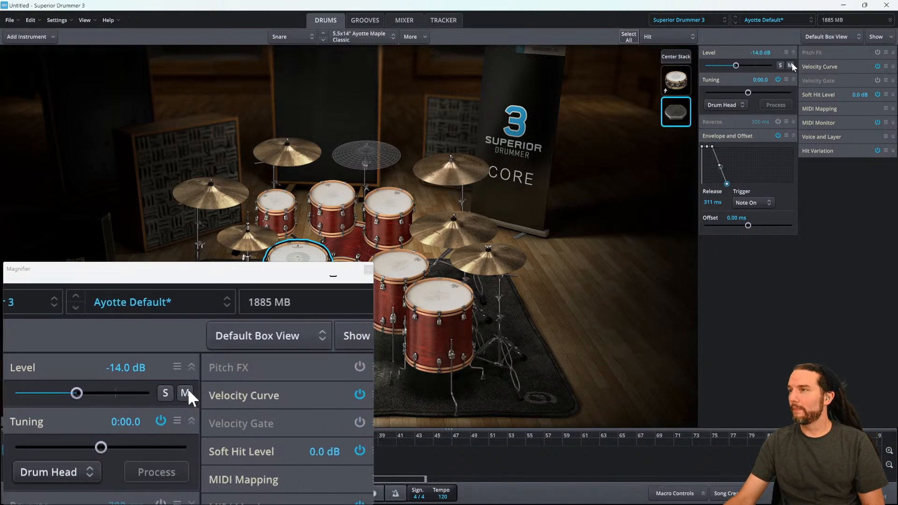
left_click(790, 66)
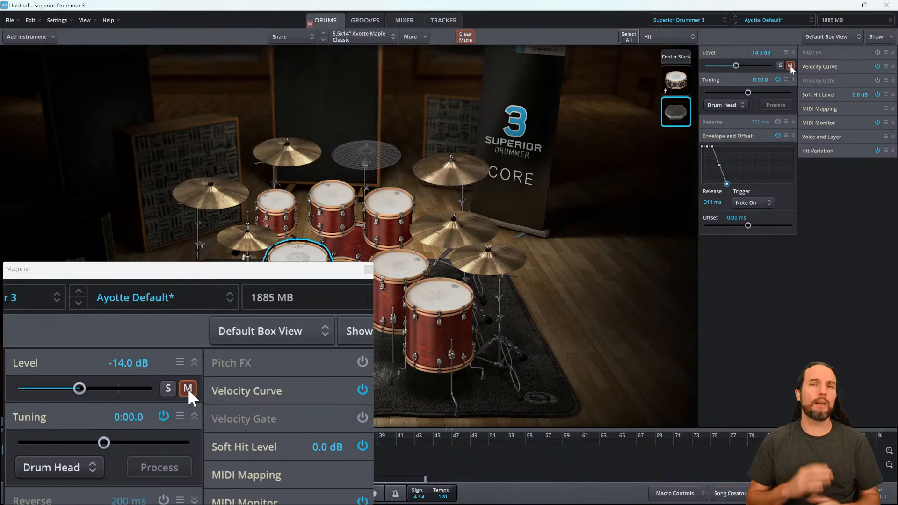
left_click(790, 66)
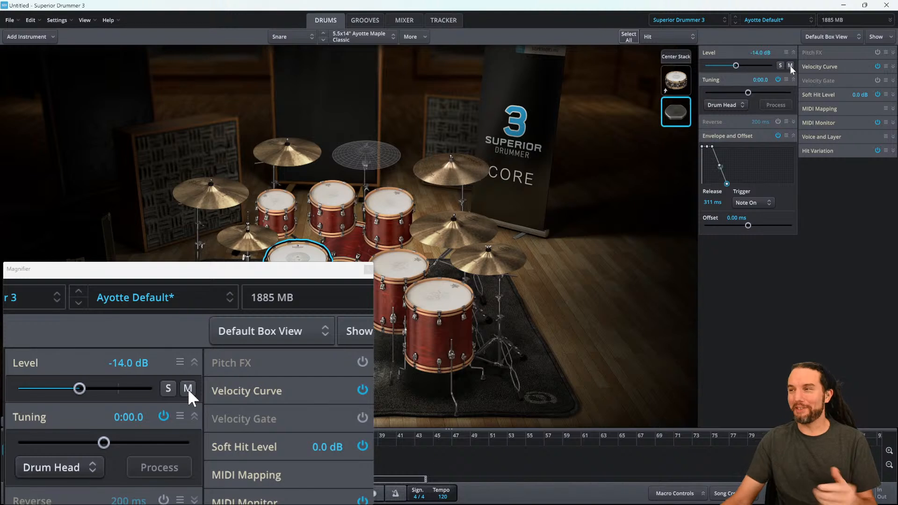
left_click(790, 66)
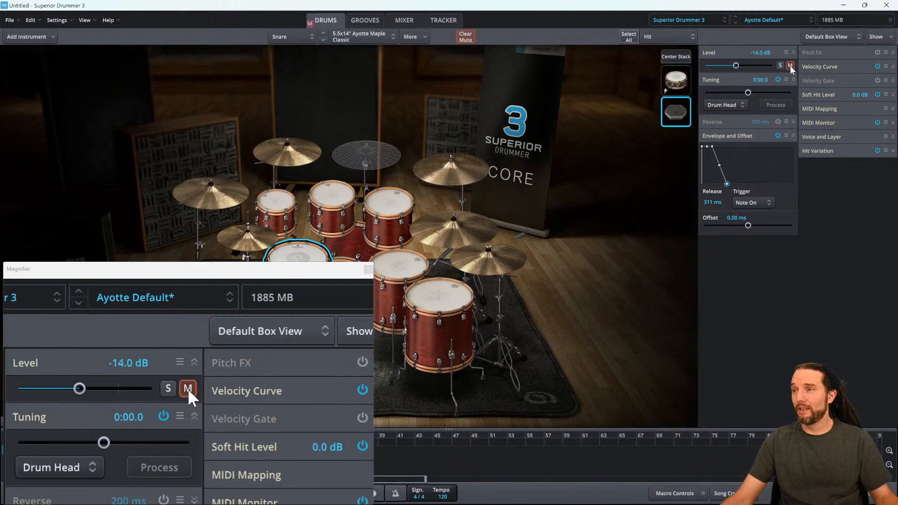
left_click(790, 66)
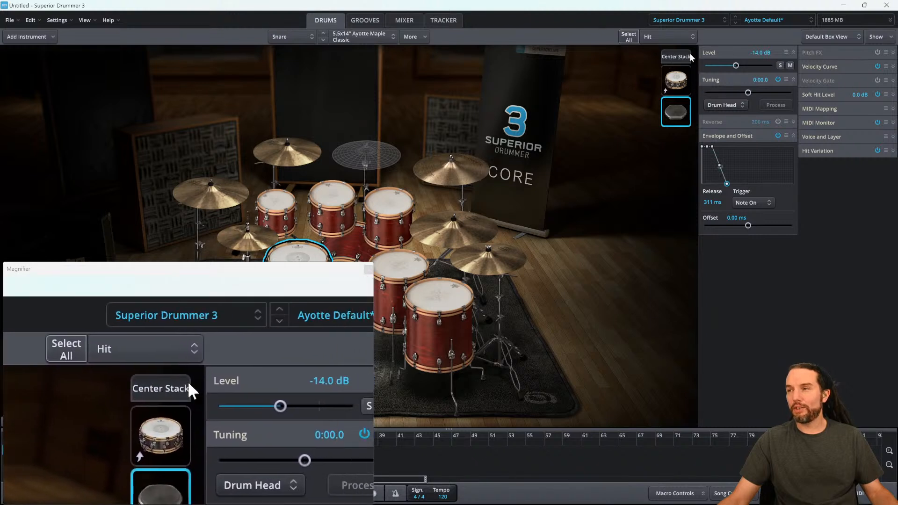
- Select the snare's Center Stack and lower its level to -8.8 dB
left_click(679, 57)
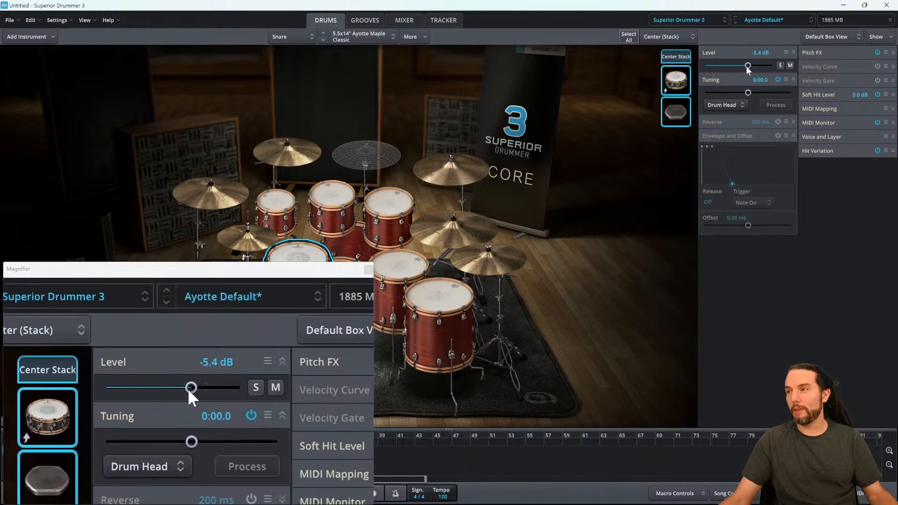
mouse_move(747, 66)
left_mouse_down()
mouse_move(736, 67)
mouse_move(744, 66)
left_mouse_up()
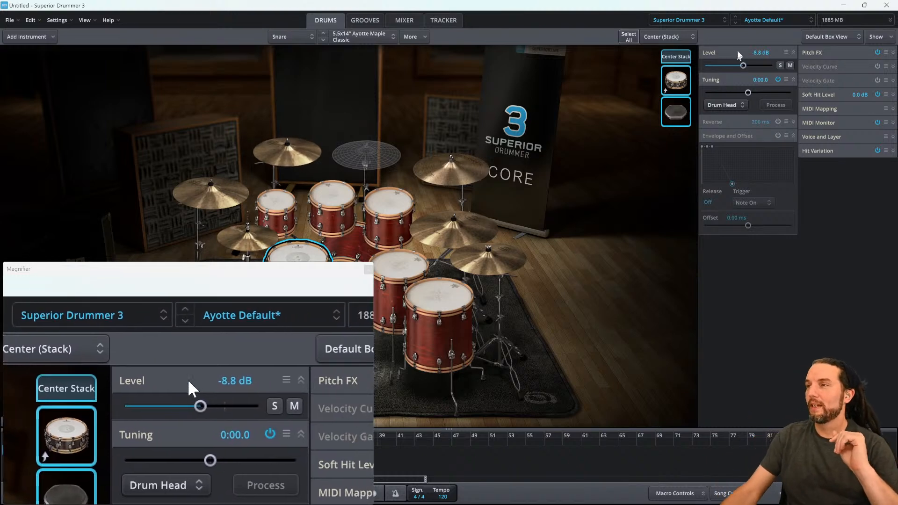
left_click(690, 118)
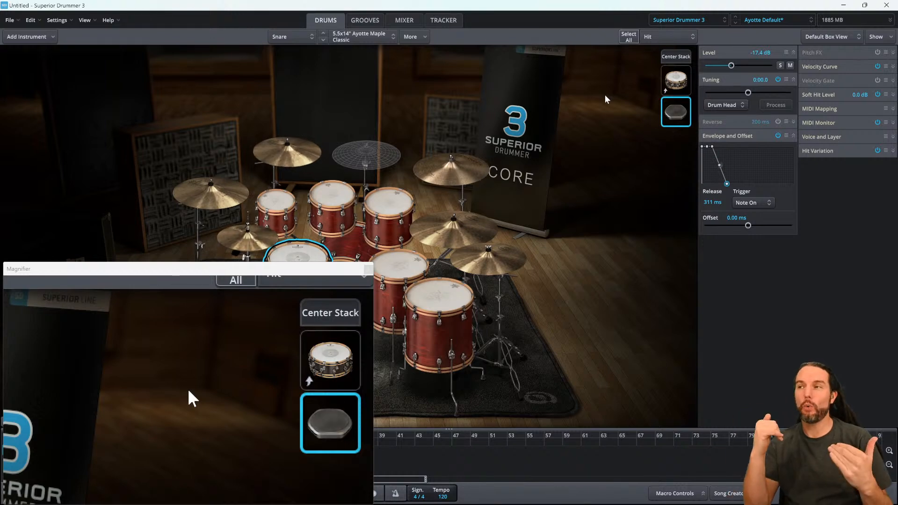
left_click(677, 58)
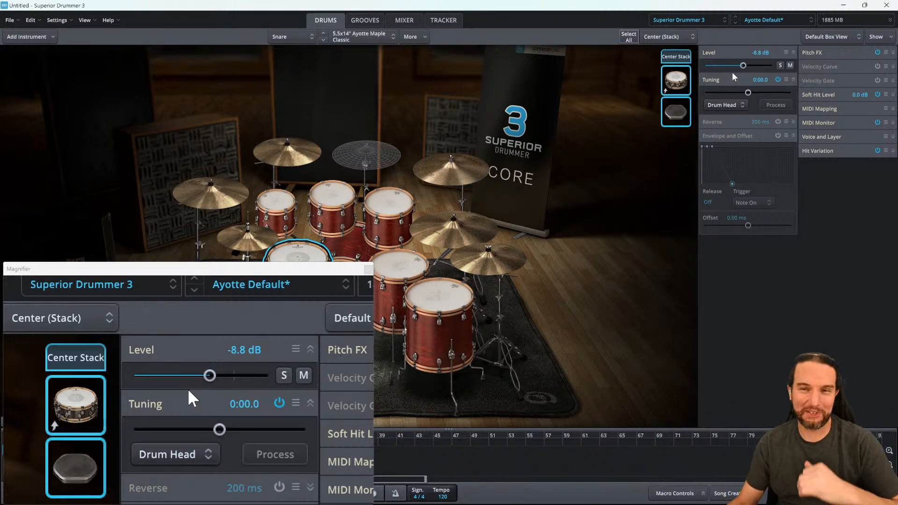
left_click(369, 270)
key("space")
right_click(305, 254)
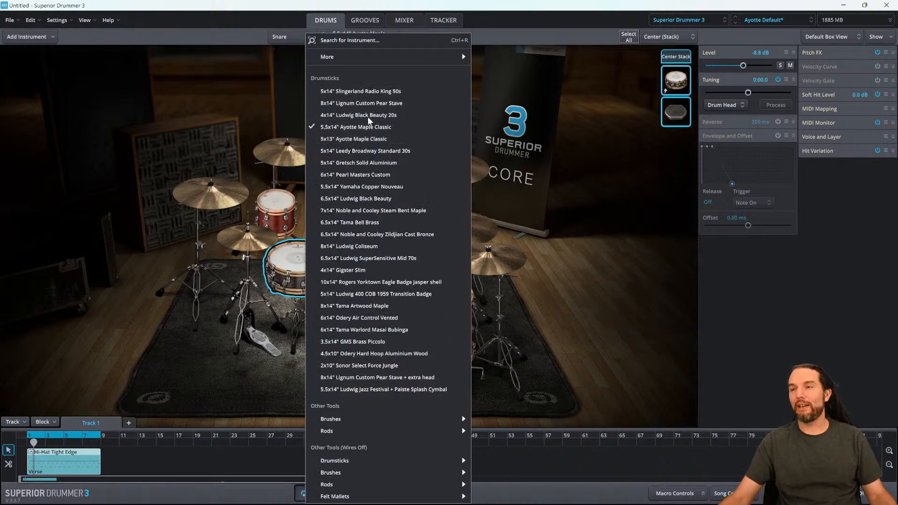
left_click(540, 181)
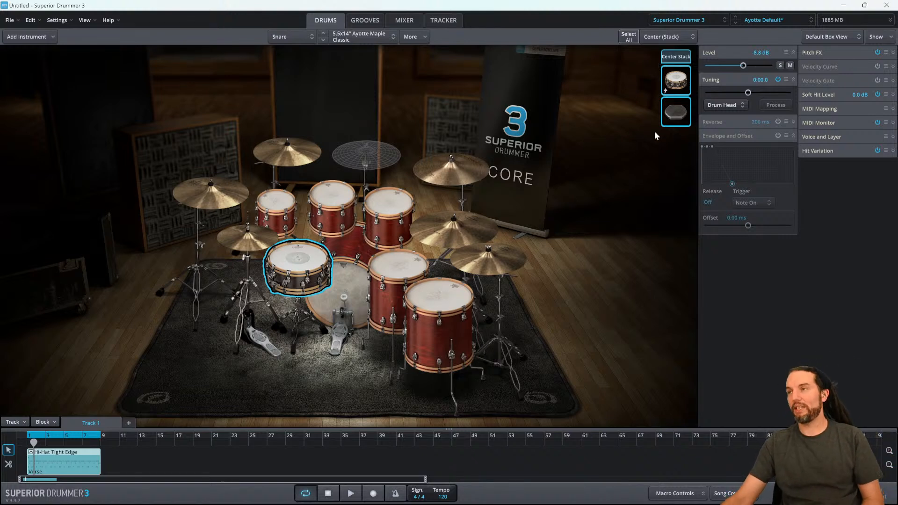
- Remove the CRISPY_NEAT Hit layer from the snare's stack
left_click(676, 114)
right_click(677, 115)
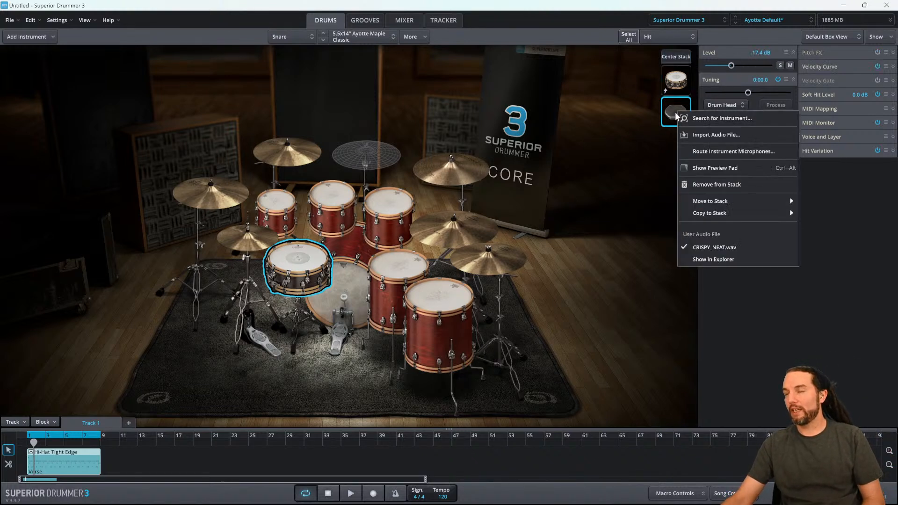
left_click(637, 135)
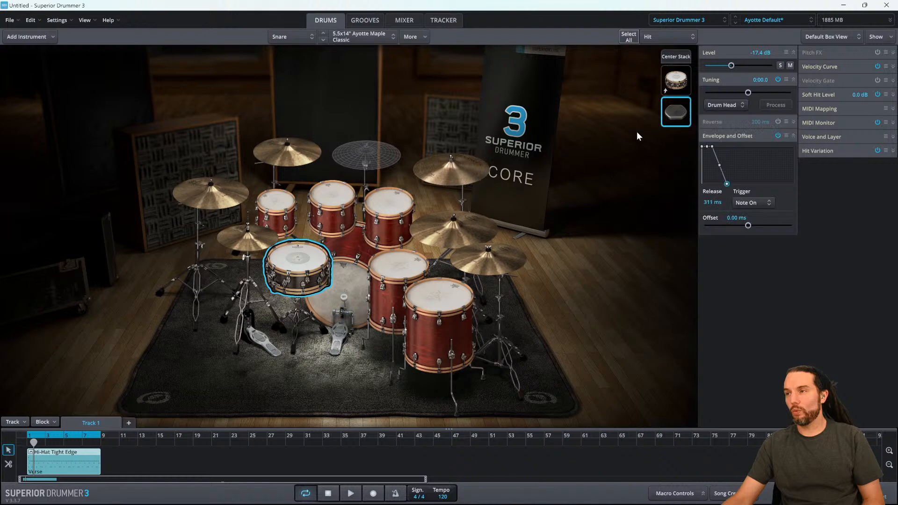
right_click(678, 117)
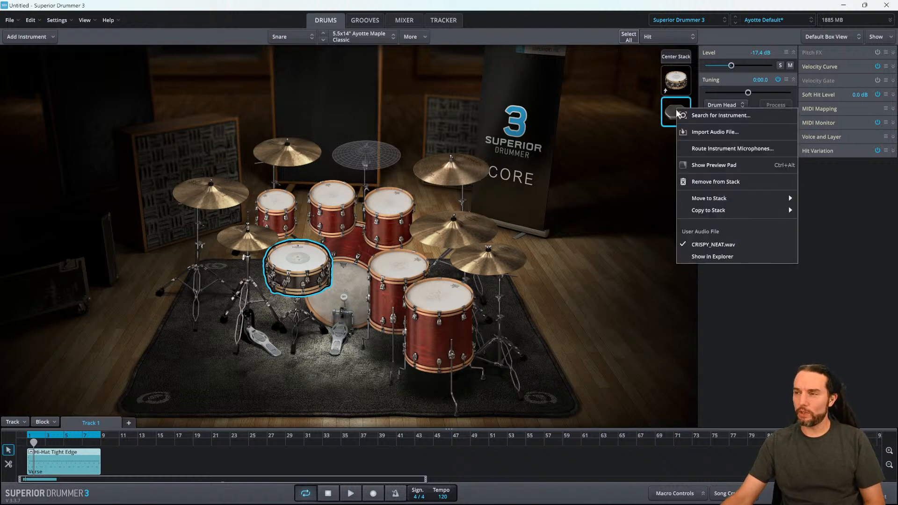
left_click(717, 181)
- Select the snare and set its level to 0 dB
left_click(292, 259)
left_click(293, 260)
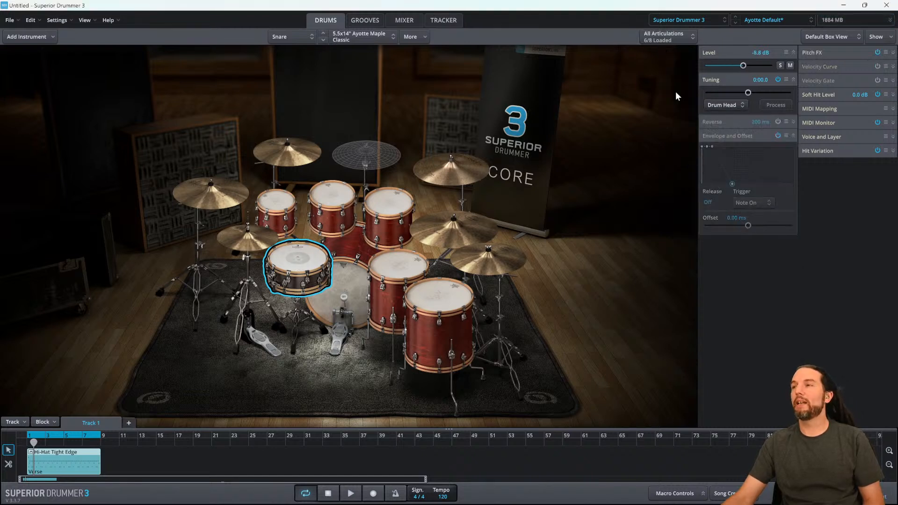
double_click(761, 53)
type("0")
key("Return")
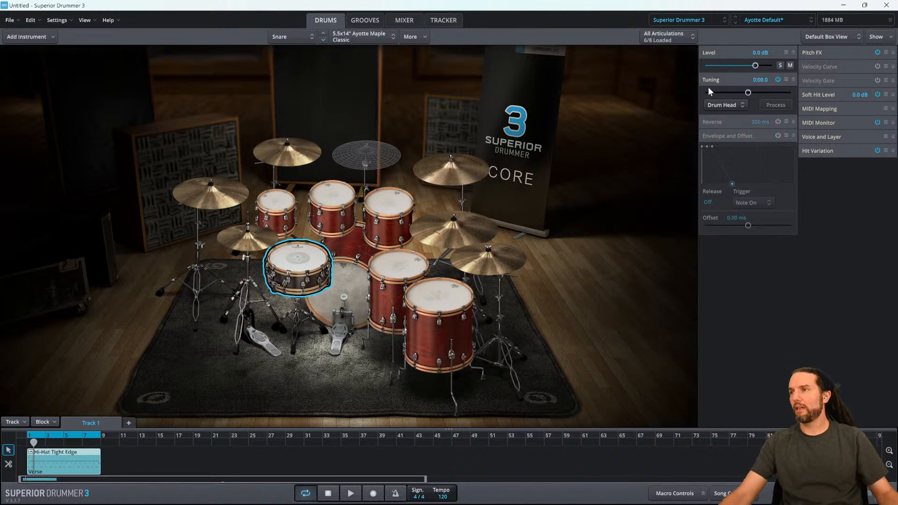
- Play the groove to hear the snare without the layer and stop playback
left_click(358, 496)
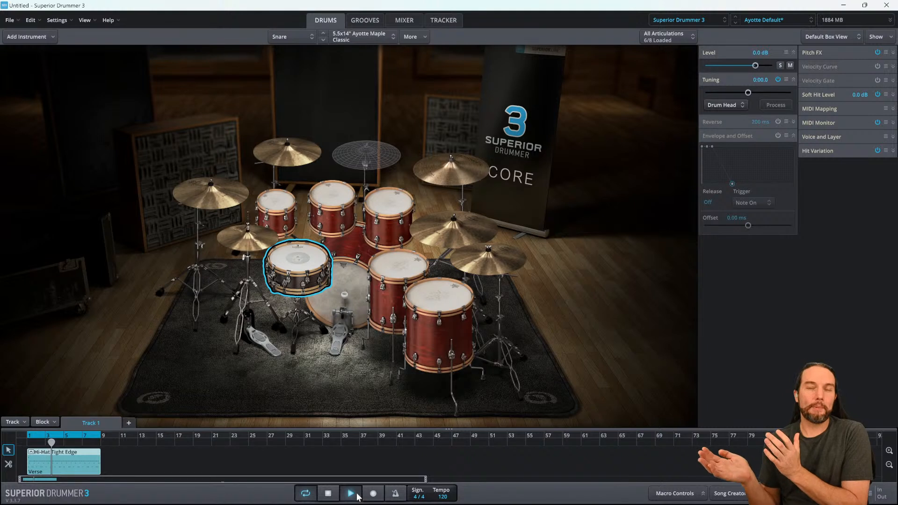
key("space")
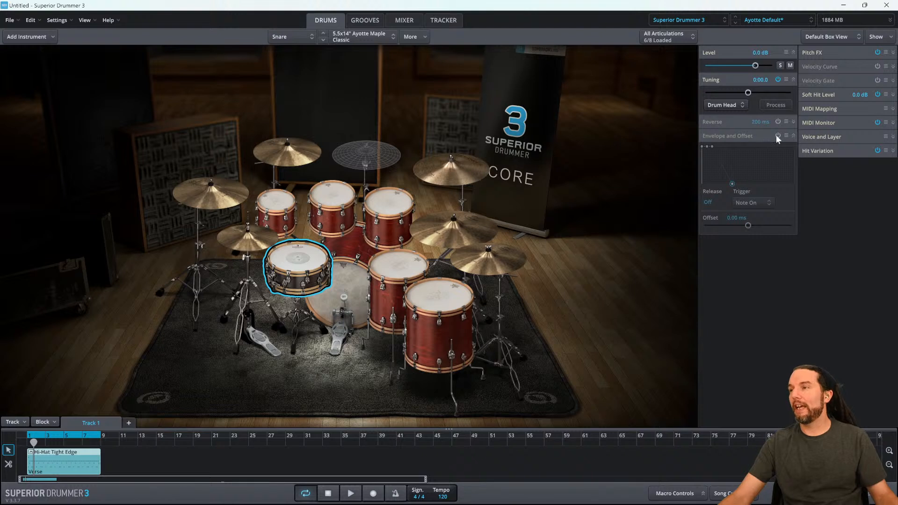
- Enable Envelope and Offset on the snare and shorten its release to about 464 ms
key("super+plus")
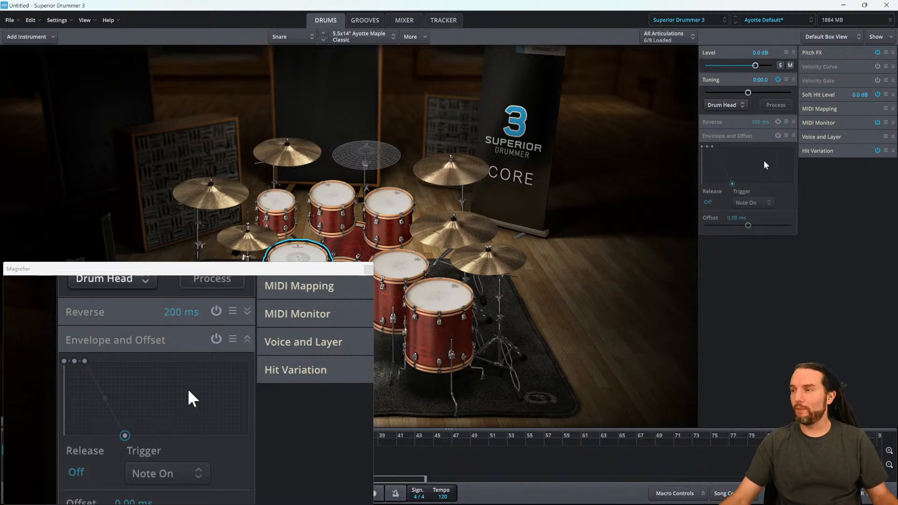
left_click(778, 136)
left_click_drag(732, 184, 729, 184)
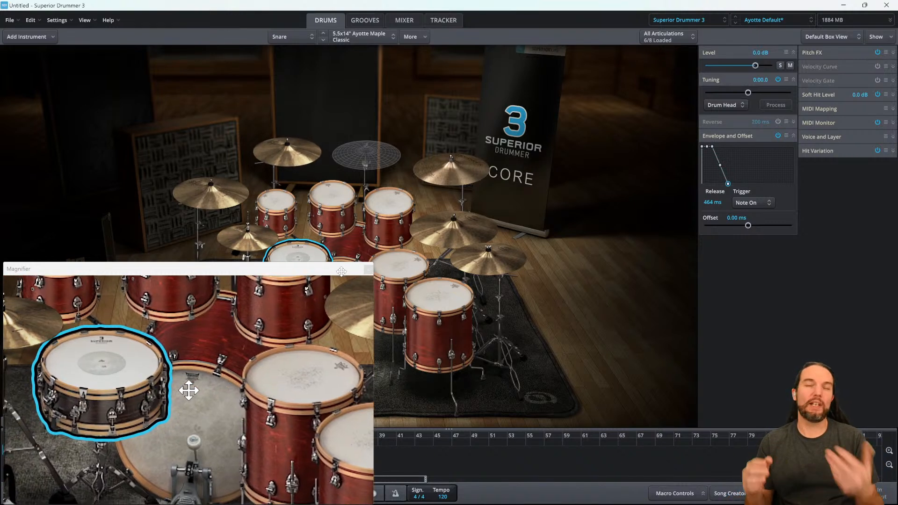
left_click(368, 270)
- Snap Superior Drummer to the left half and place ADSR Sample Manager beside it
left_click_drag(742, 6, 483, 13)
left_click_drag(420, 37, 419, 33)
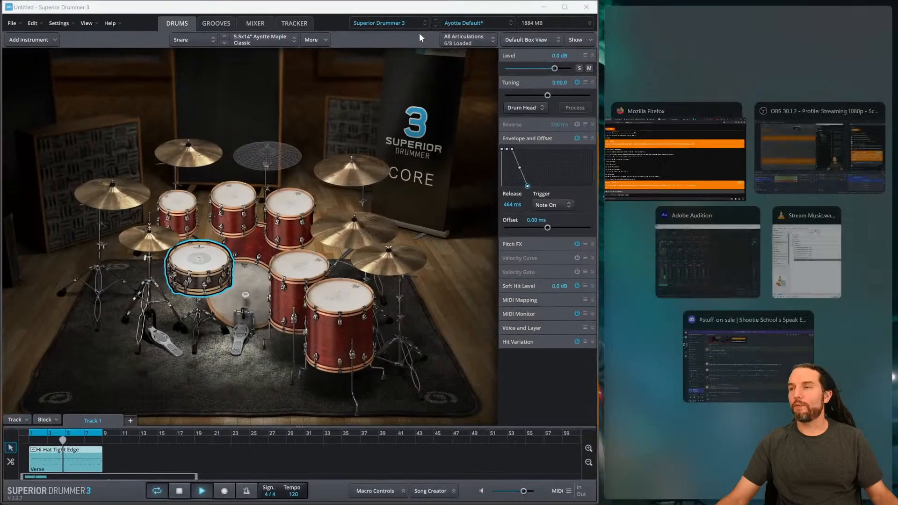
left_click(666, 250)
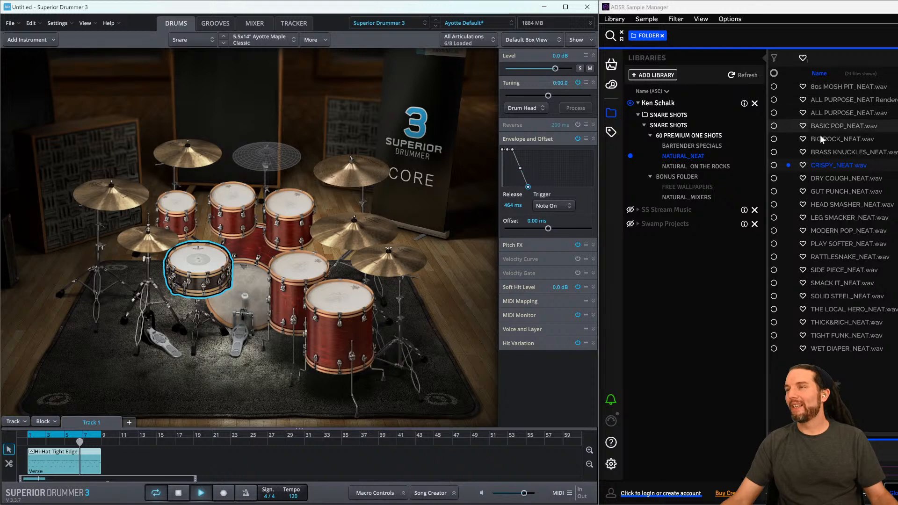
- Browse the BARTENDER SPECIALS and NATURAL_MIXERS folders of the Snare Shots library in the sample manager
left_click(681, 146)
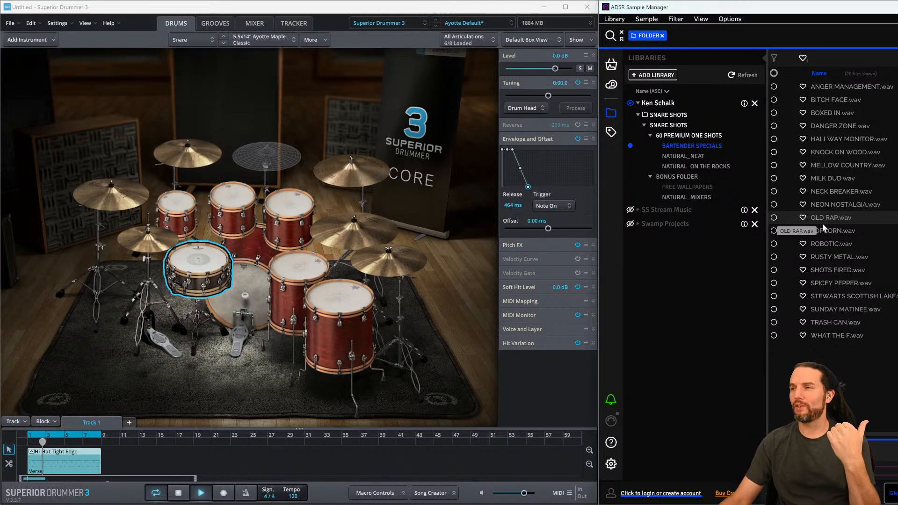
left_click(687, 198)
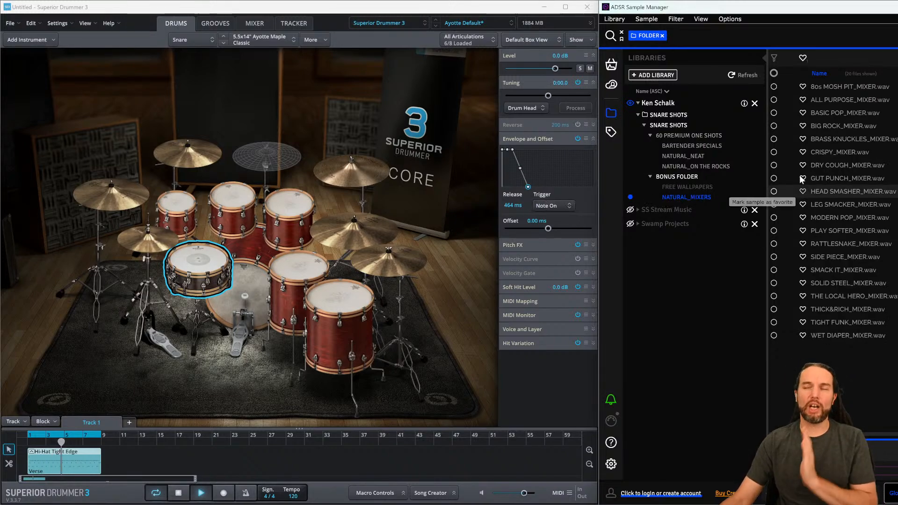
left_click_drag(757, 10, 432, 23)
double_click(433, 18)
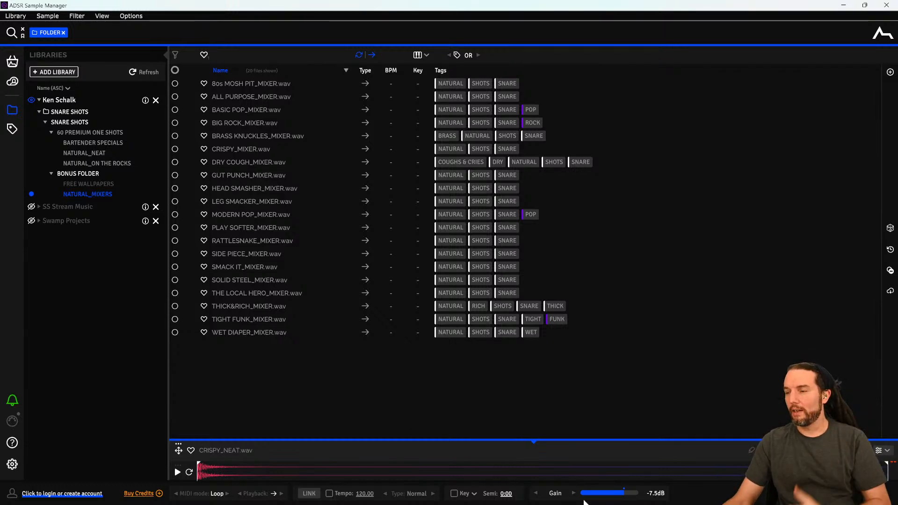
left_click_drag(761, 8, 428, 29)
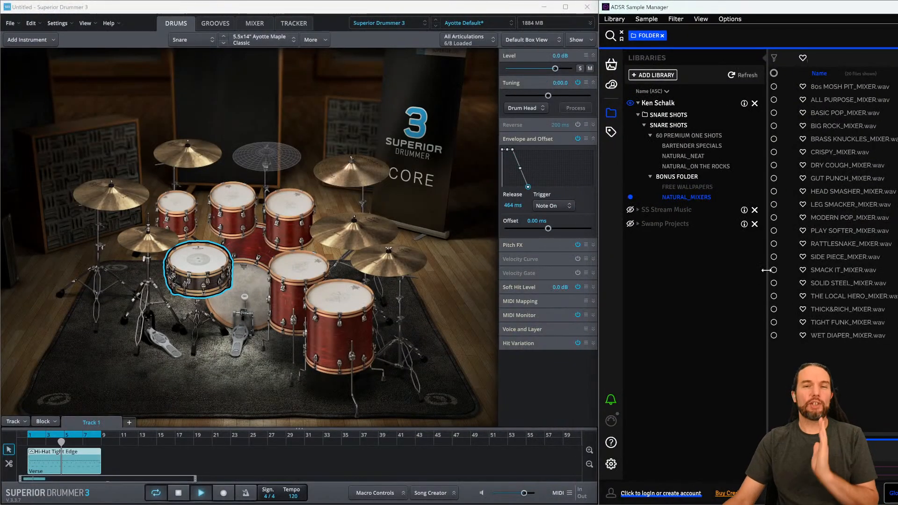
- Audition the 80s MOSH PIT_MIXER and ALL PURPOSE_MIXER samples from the NATURAL_MIXERS folder
left_click(268, 460)
key("space")
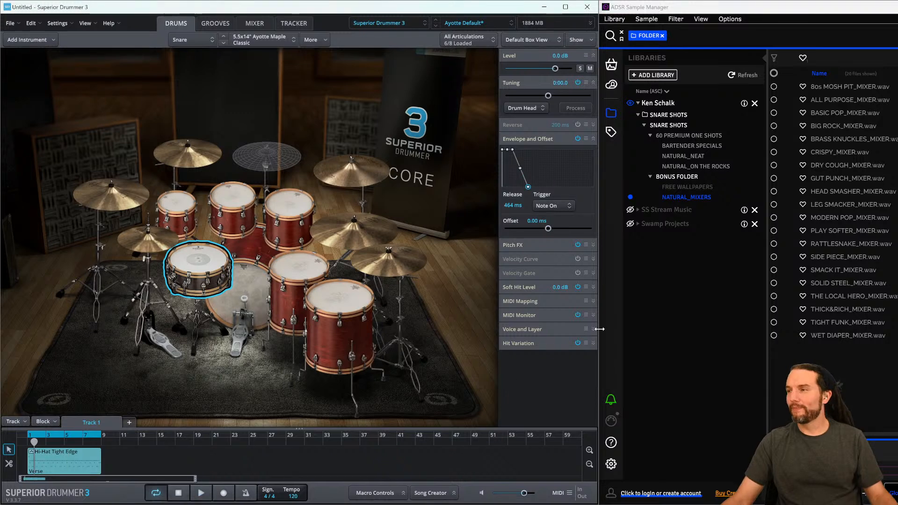
left_click(776, 14)
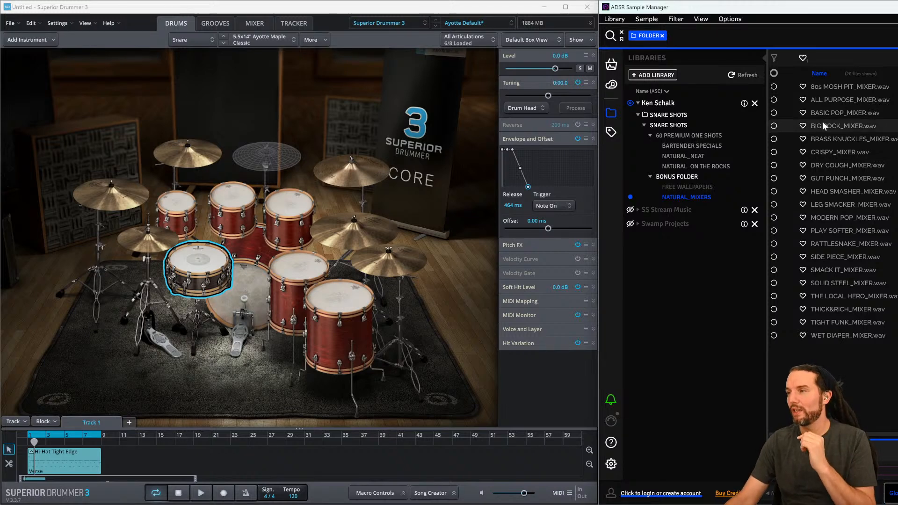
left_click(829, 87)
left_click(832, 102)
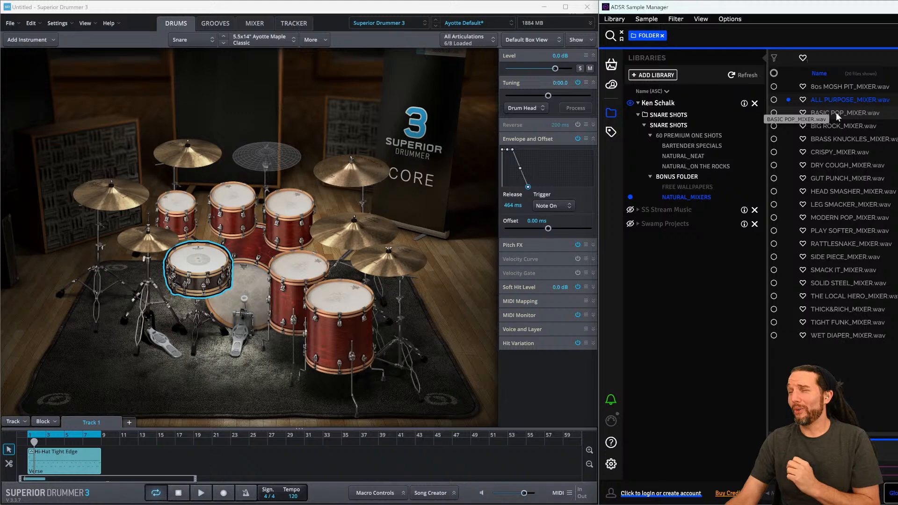
- Audition the NATURAL_MIXERS samples from BASIC POP_MIXER down to LEG SMACKER_MIXER in the sample manager
left_click(835, 115)
left_click(834, 125)
left_click(833, 138)
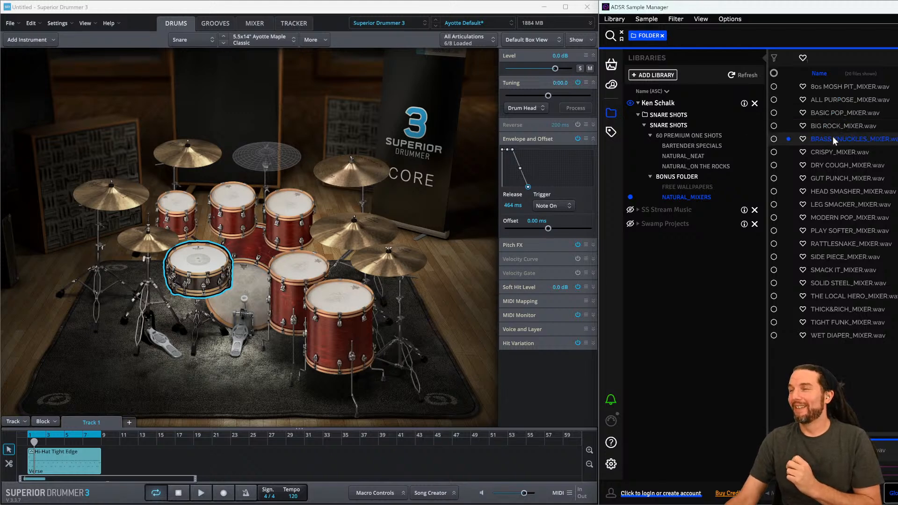
left_click(834, 154)
left_click(834, 166)
left_click(833, 178)
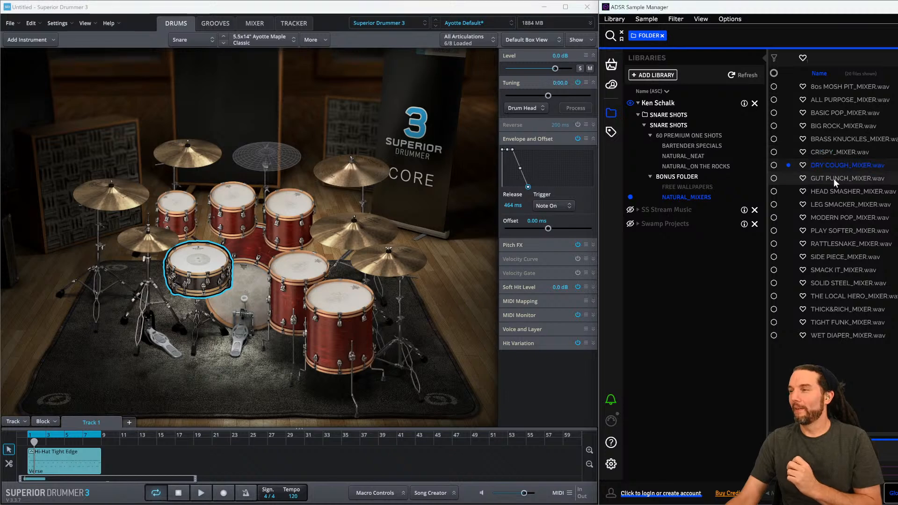
left_click(832, 212)
left_click(833, 204)
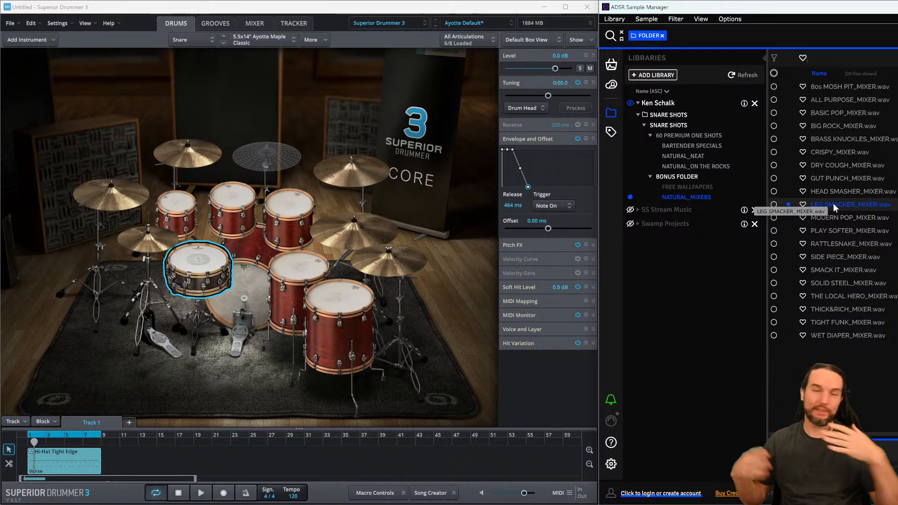
- Audition the remaining NATURAL_MIXERS samples from MODERN POP_MIXER down to WET DIAPER_MIXER
left_click(840, 218)
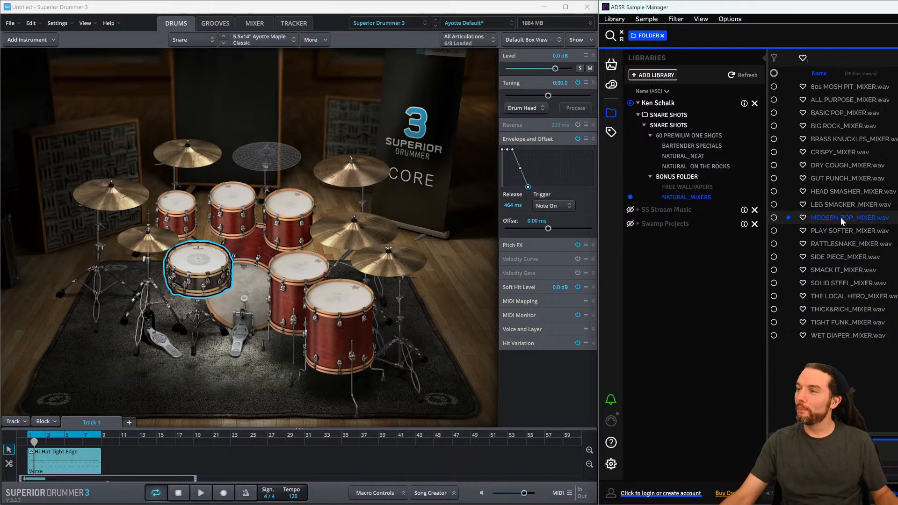
left_click(843, 241)
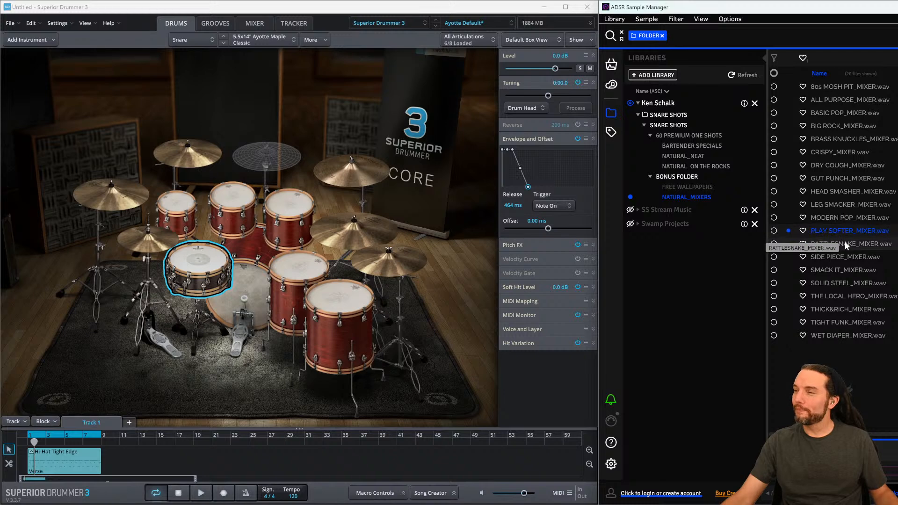
left_click(845, 270)
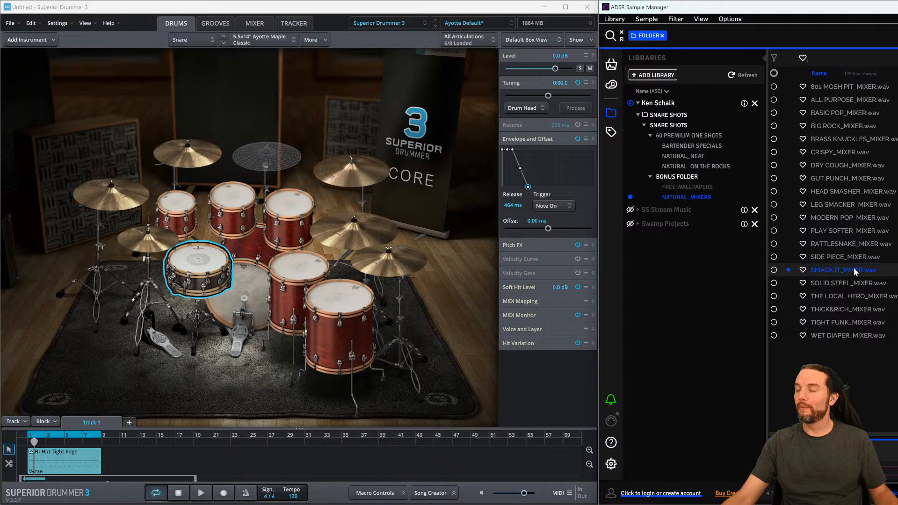
left_click(845, 283)
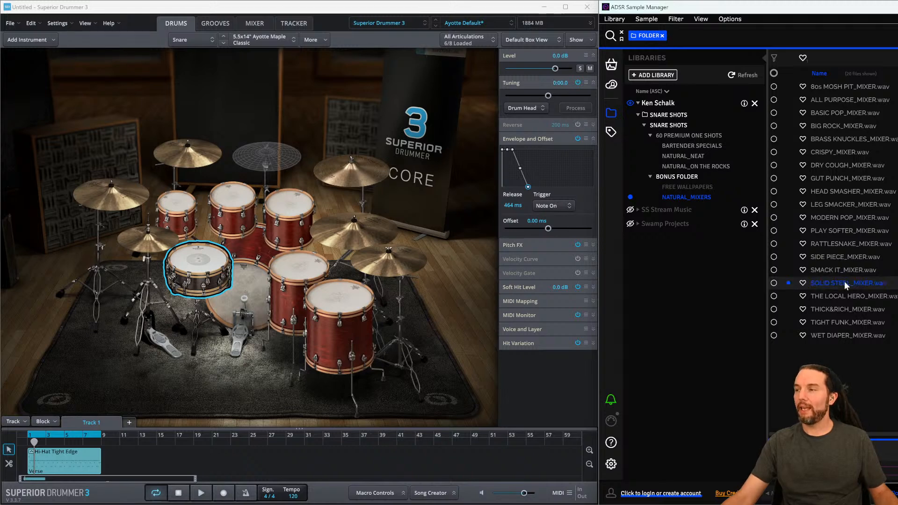
left_click(845, 296)
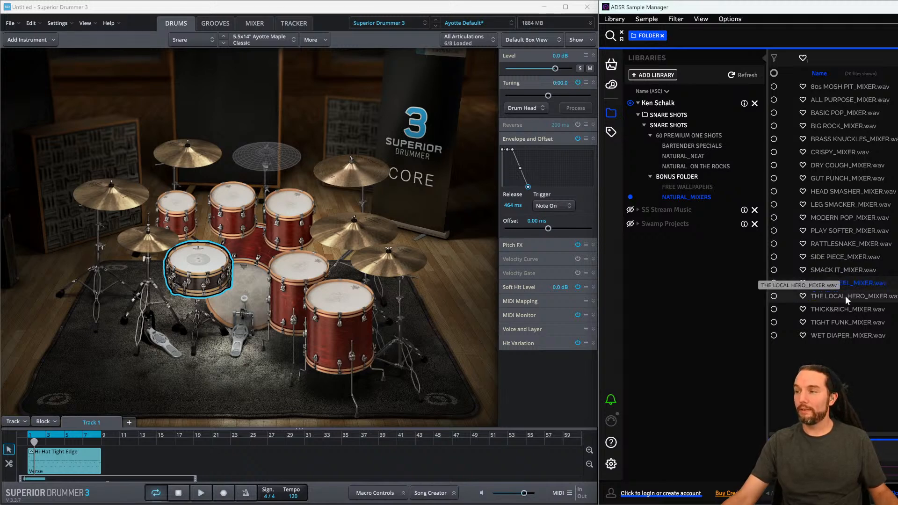
left_click(848, 309)
left_click(845, 326)
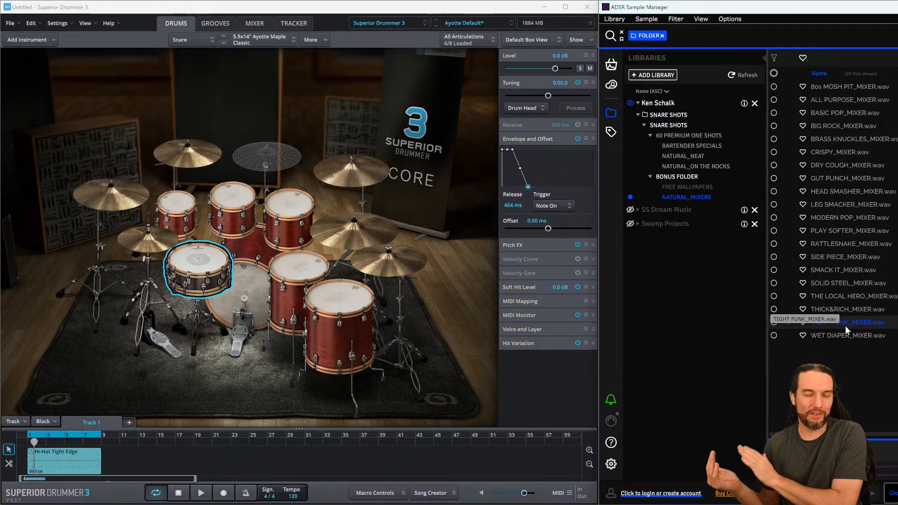
left_click(846, 335)
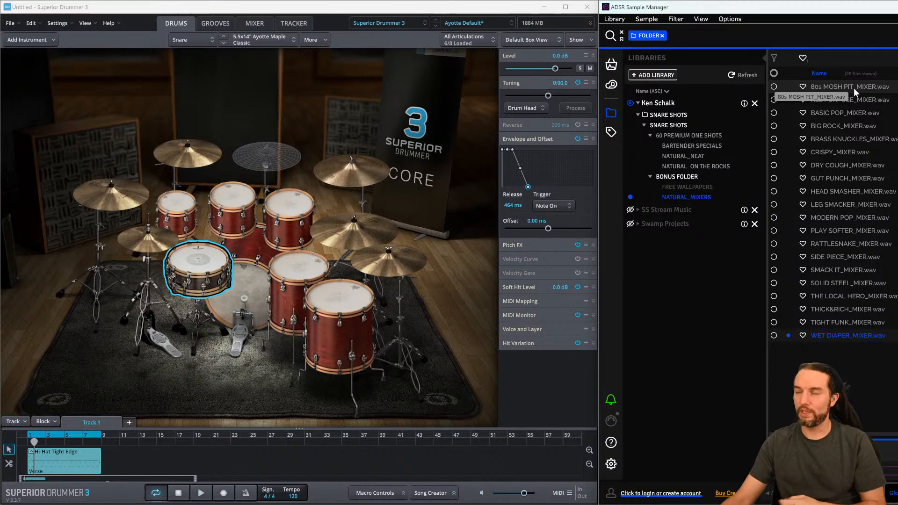
- Import ALL PURPOSE_MIXER.wav onto the snare as an added stack on the Center articulation
left_click(848, 100)
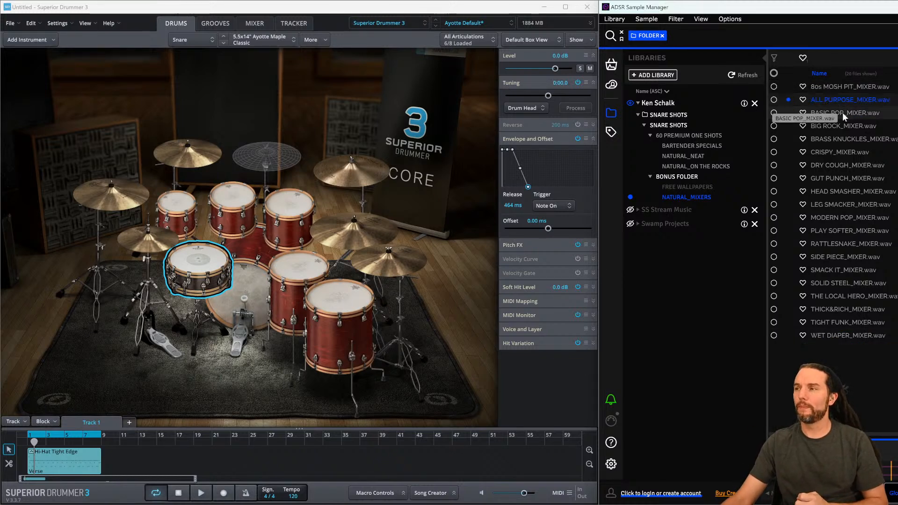
left_click(186, 271)
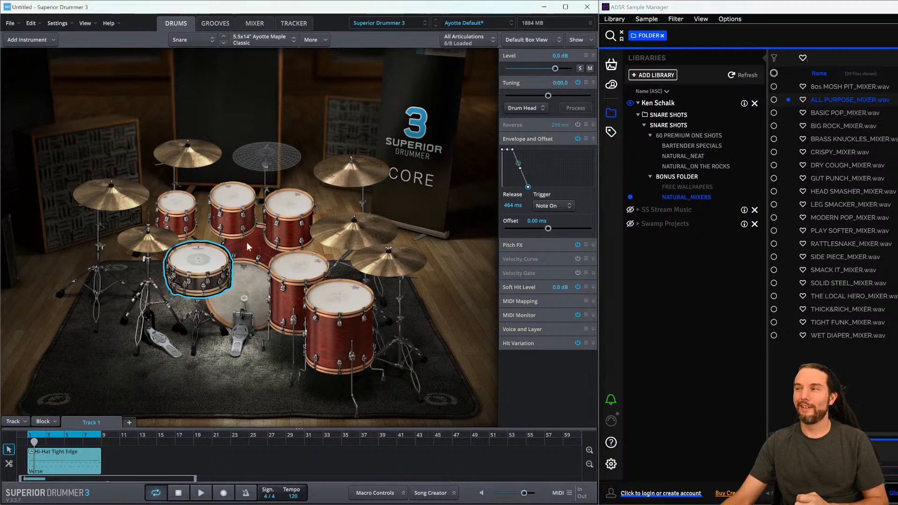
left_click(831, 99)
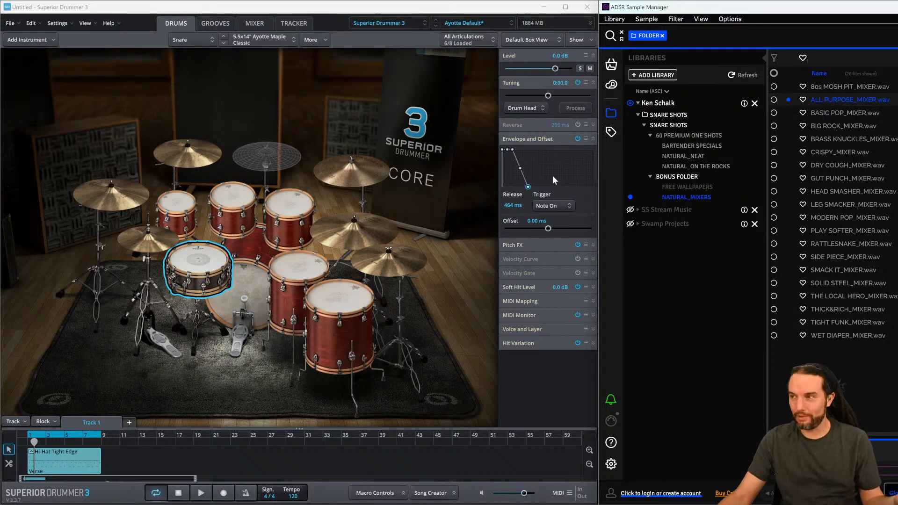
left_click_drag(821, 101, 204, 257)
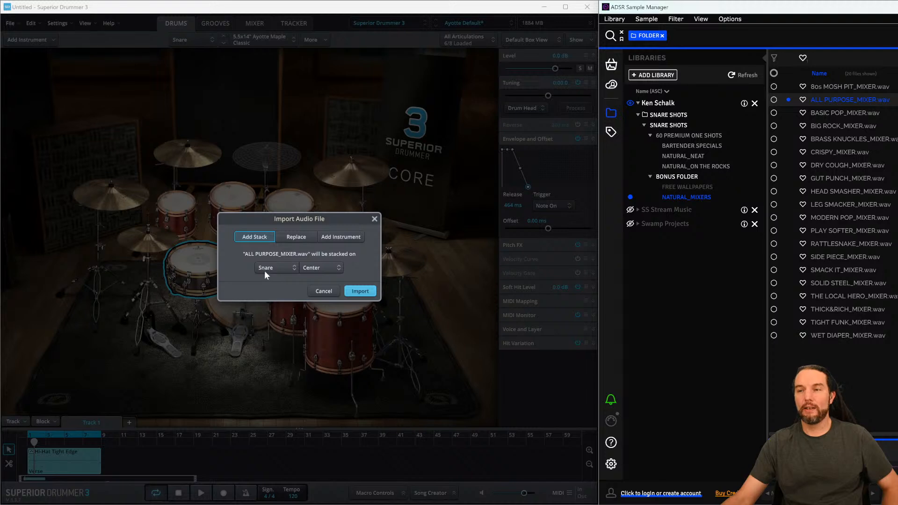
left_click(360, 292)
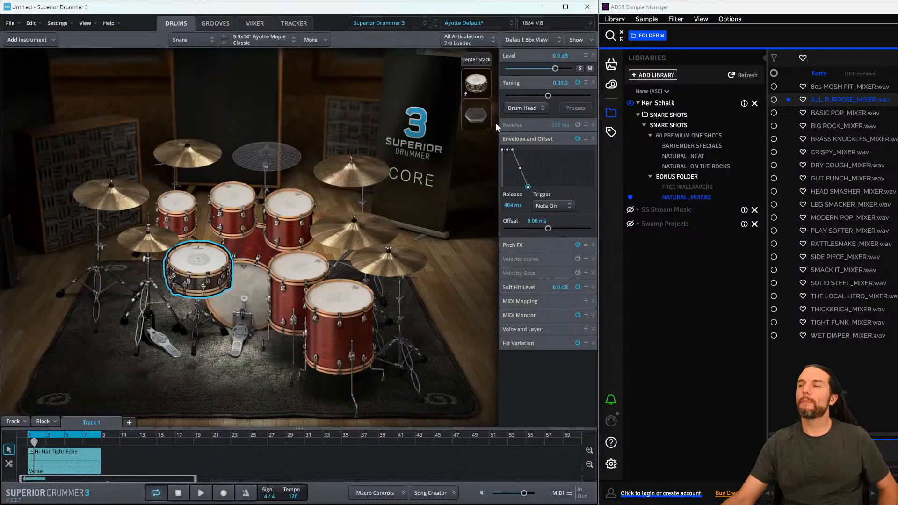
- Maximize Superior Drummer and select the newly stacked hit layer in the snare's center stack
left_click(566, 7)
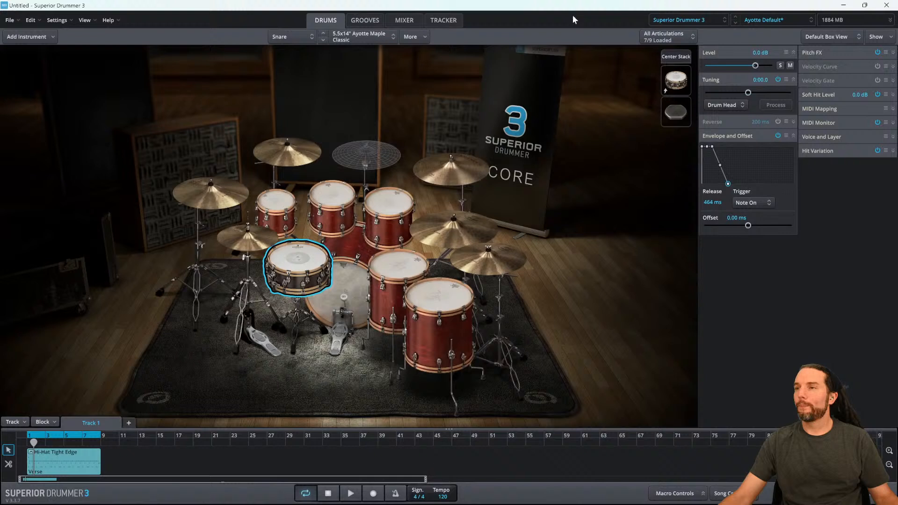
left_click(679, 57)
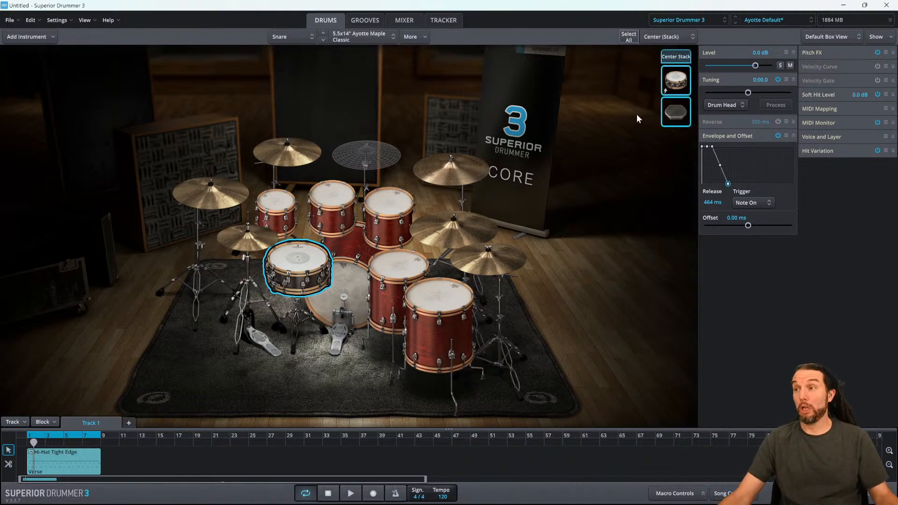
left_click(686, 114)
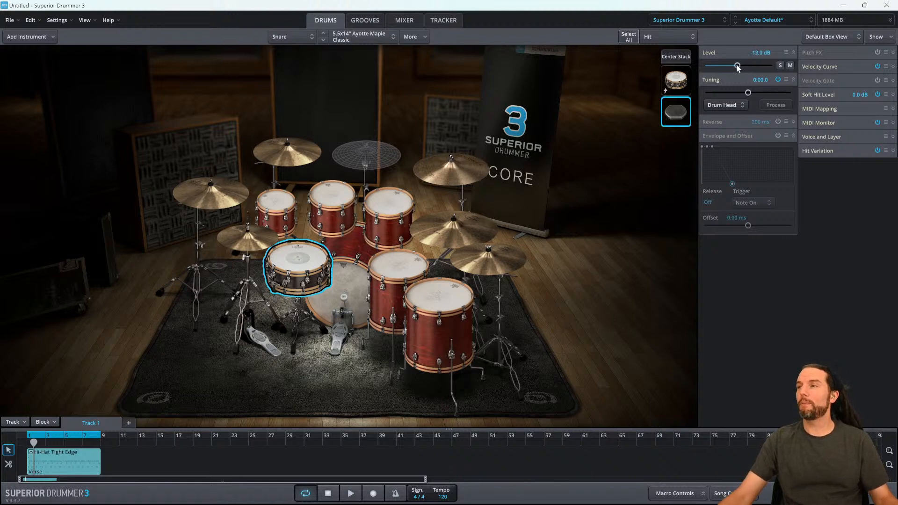
- Play the groove and lower the stacked hit layer's level to about -24.2 dB
left_click(675, 121)
key("space")
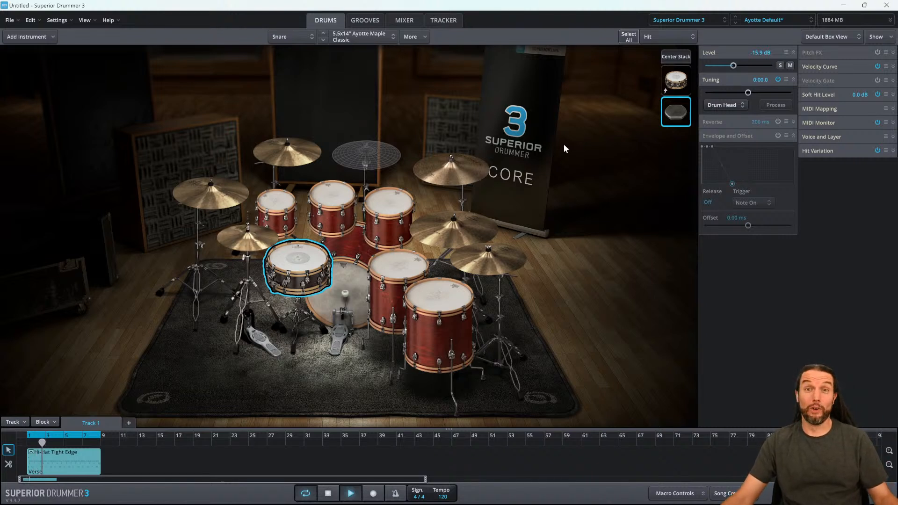
key("space")
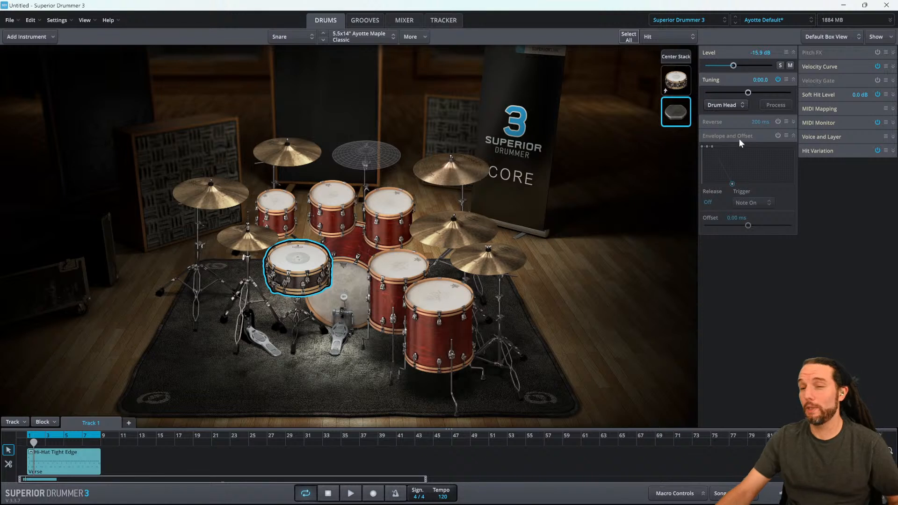
key("space")
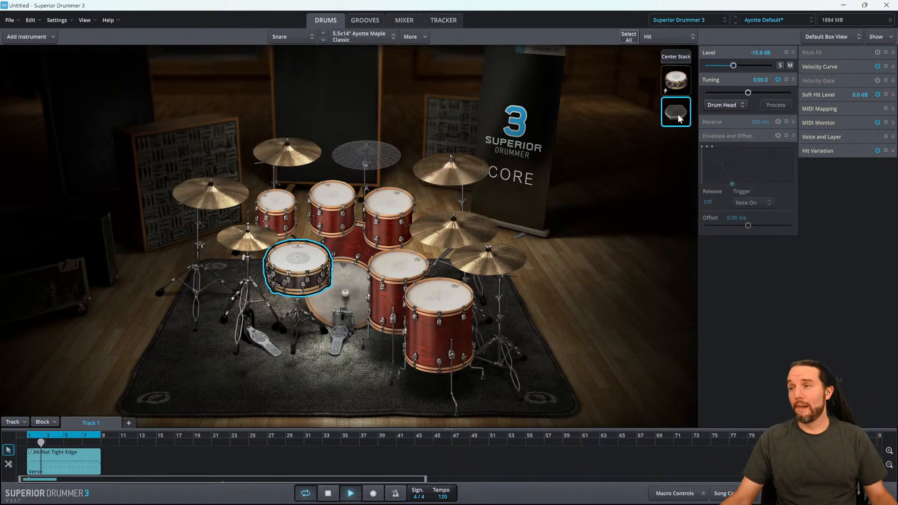
mouse_move(734, 66)
left_mouse_down()
mouse_move(712, 66)
mouse_move(723, 67)
left_mouse_up()
key("super+plus")
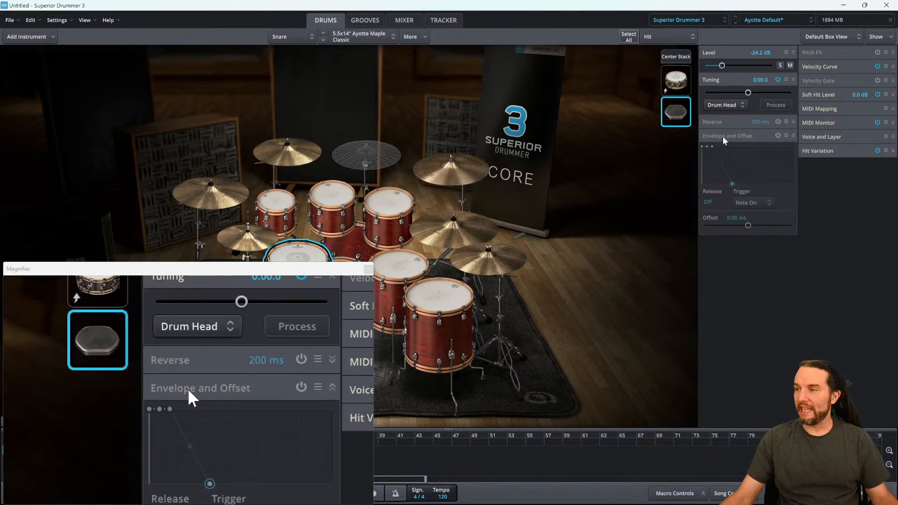
- Enable Envelope and Offset on the stacked hit layer and set its attack to about 428 ms
left_click(779, 137)
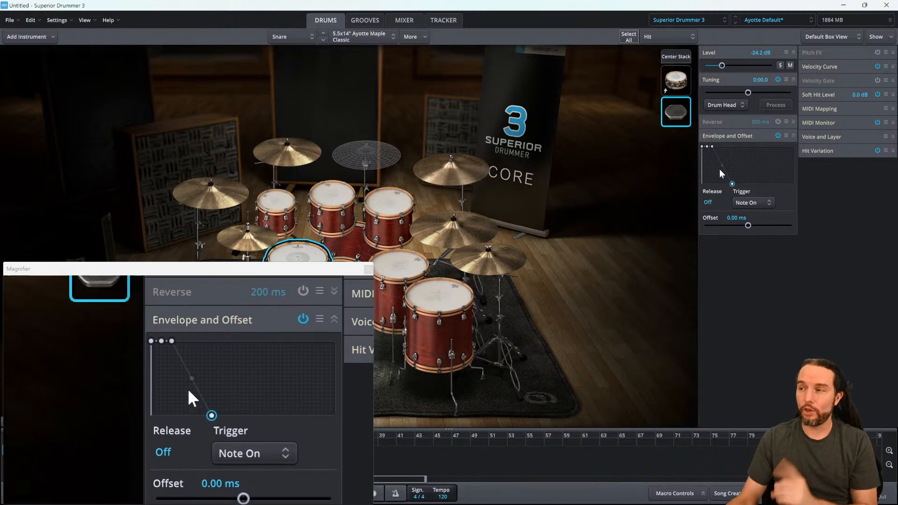
left_click(702, 147)
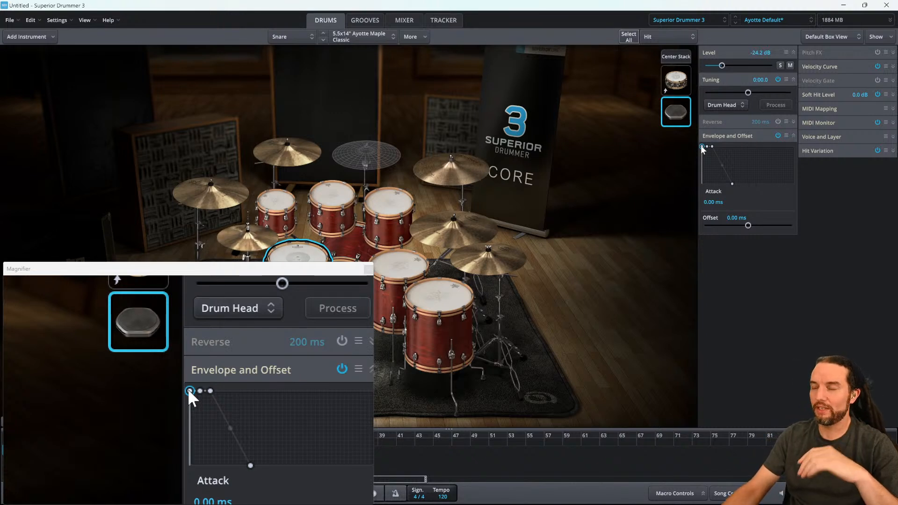
left_click_drag(702, 147, 703, 147)
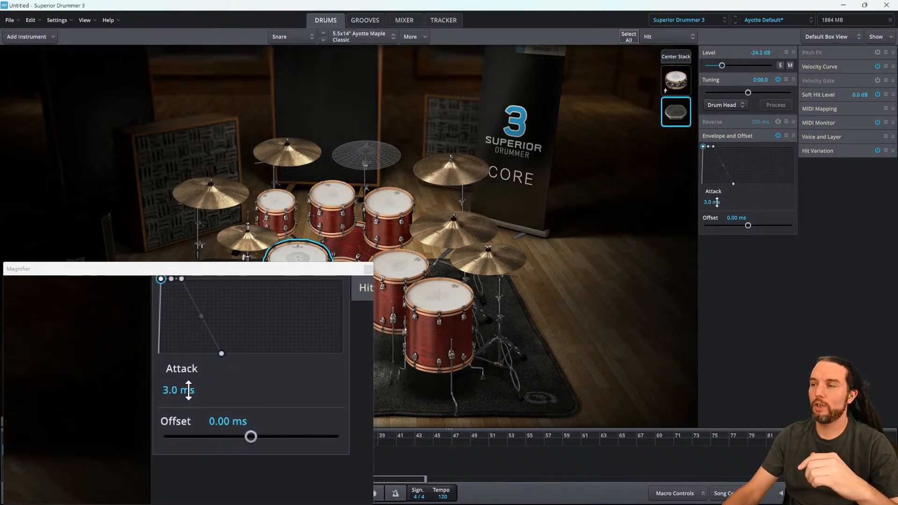
double_click(711, 202)
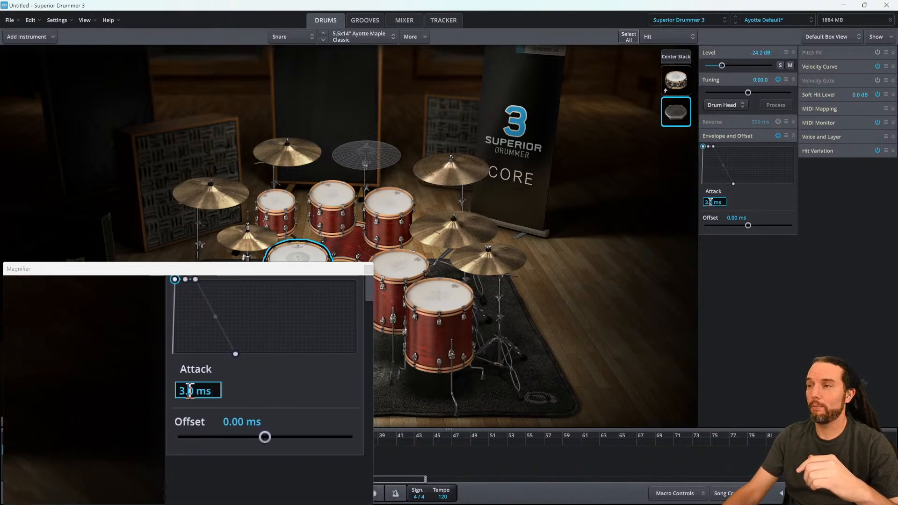
left_click(751, 196)
left_click_drag(703, 147, 705, 147)
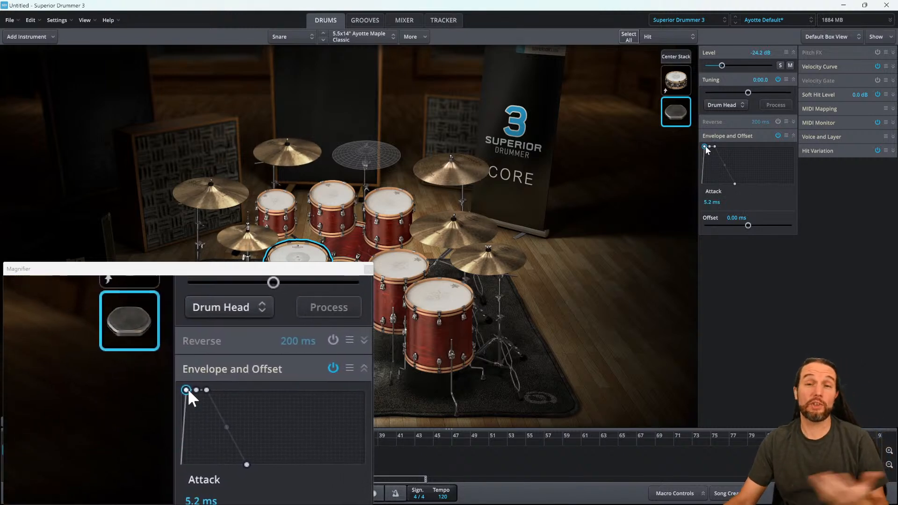
left_click_drag(705, 147, 802, 154)
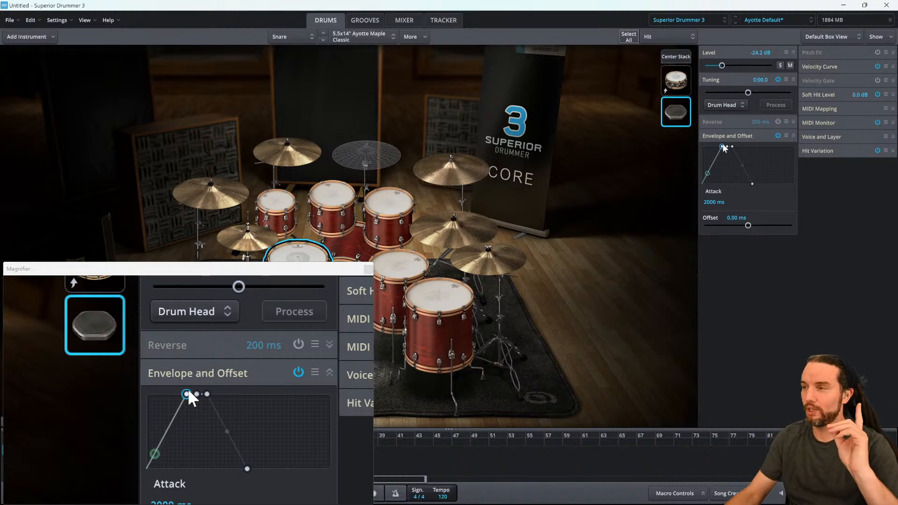
left_click_drag(722, 147, 718, 147)
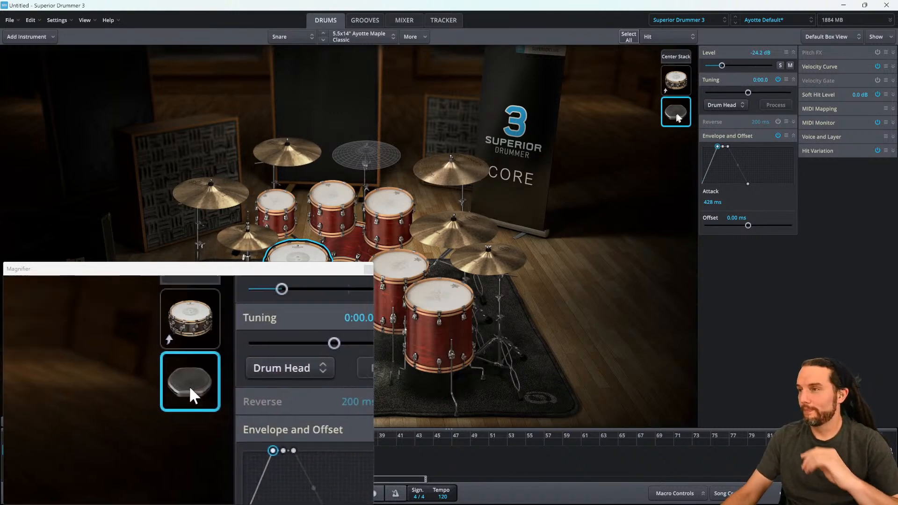
- Audition the stacked hit layer repeatedly to hear the slowed attack
left_click(679, 112)
left_click(680, 113)
left_click(679, 113)
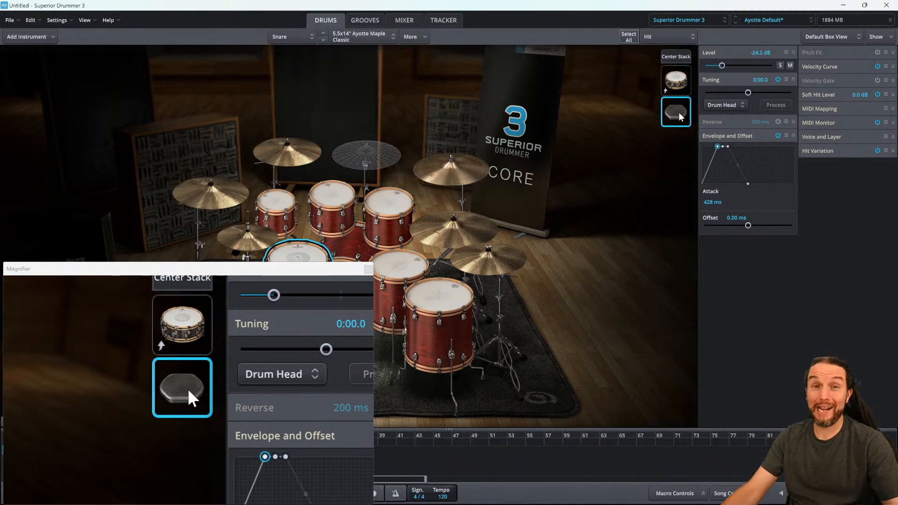
left_click(679, 113)
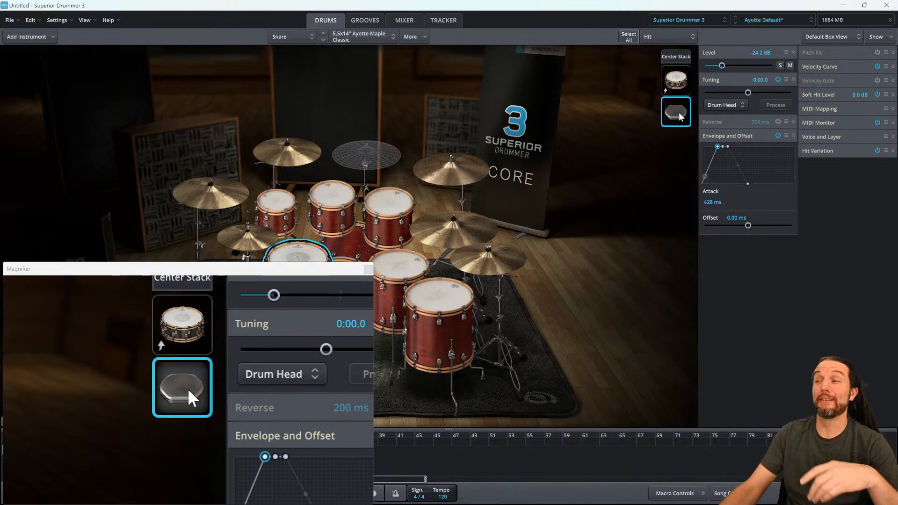
left_click(679, 113)
left_click(681, 115)
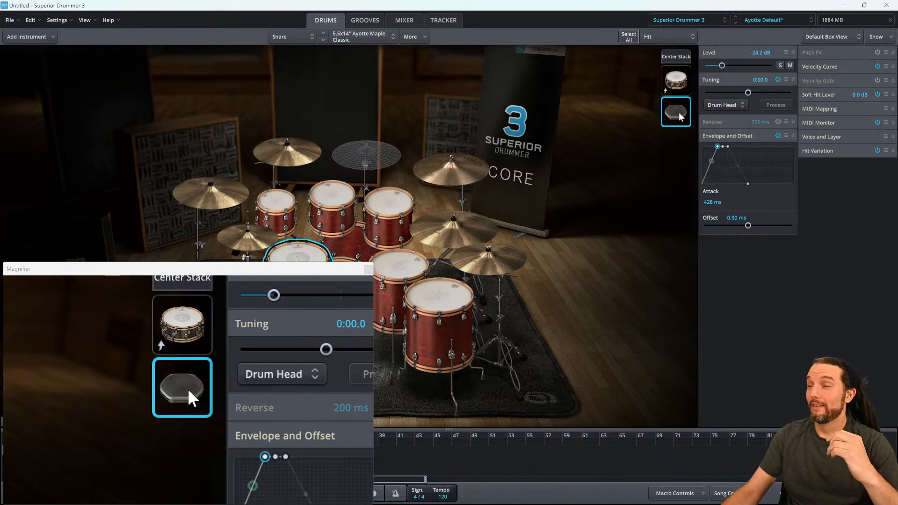
left_click(680, 116)
- Switch between the snare's layers and center stack, then pull the stacked hit layer's level down to Off
left_click(677, 85)
left_click(681, 120)
left_click(676, 57)
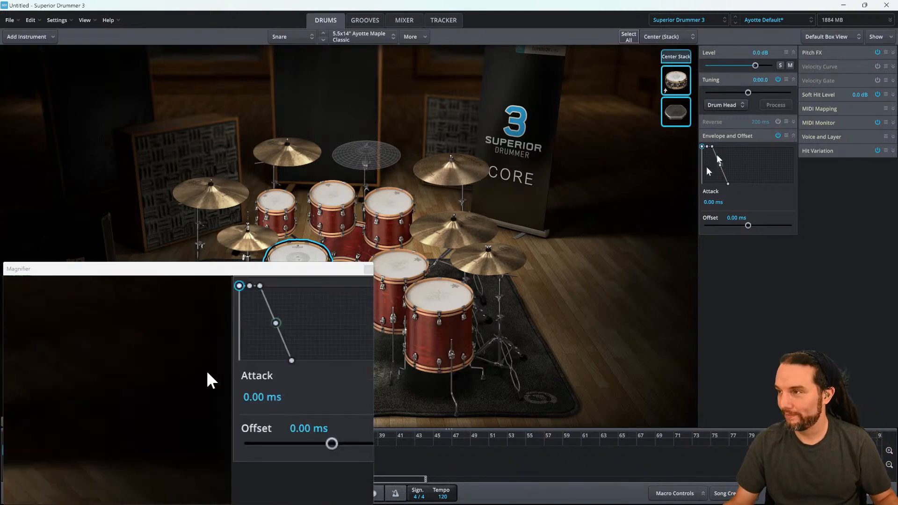
left_click(689, 113)
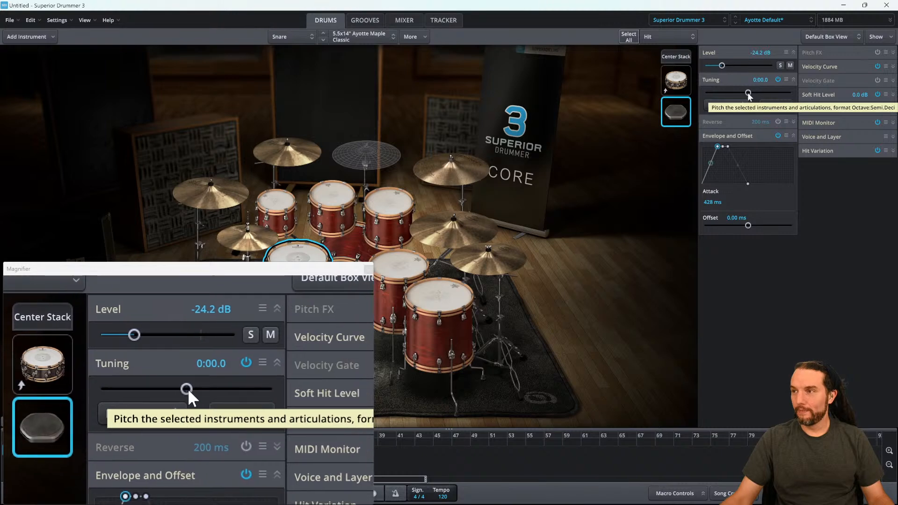
left_click_drag(722, 66, 682, 86)
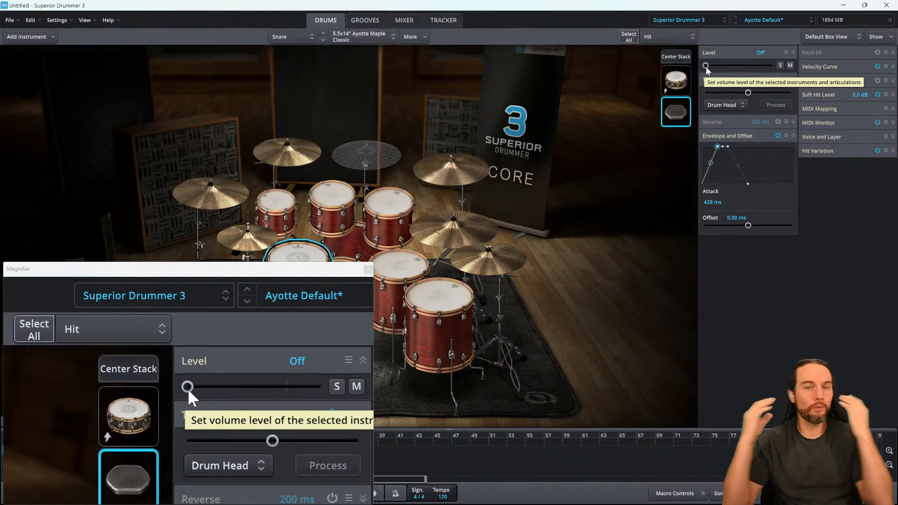
- Raise the stacked hit layer's level to about -30.3 dB and reshape its envelope release and curve slope
left_click_drag(706, 68, 714, 66)
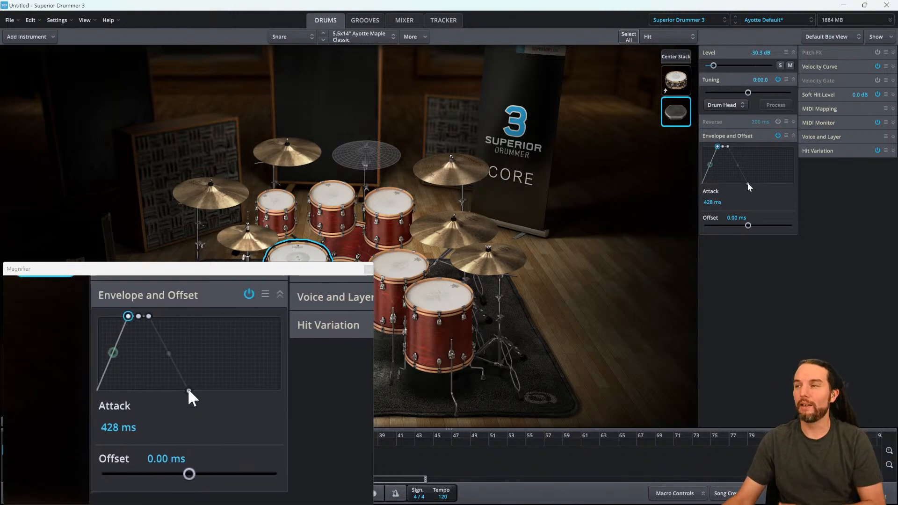
left_click_drag(749, 184, 745, 184)
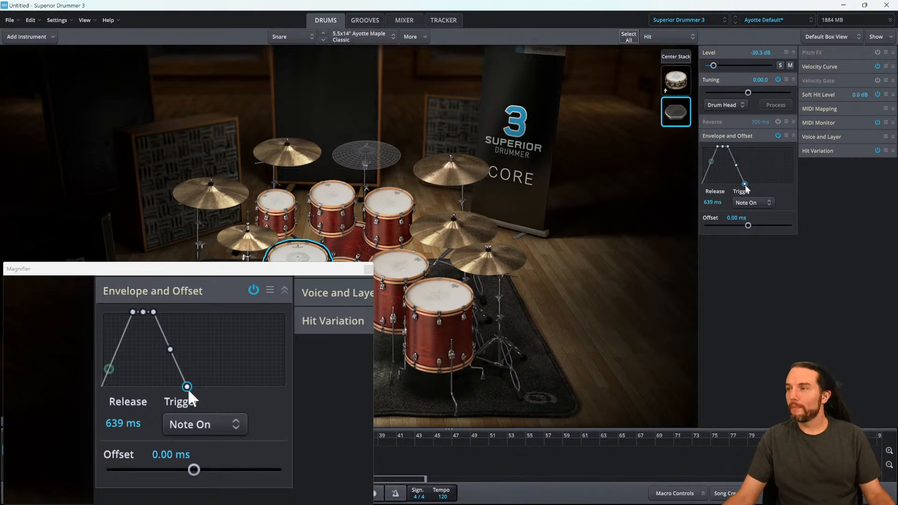
left_click_drag(745, 185, 747, 184)
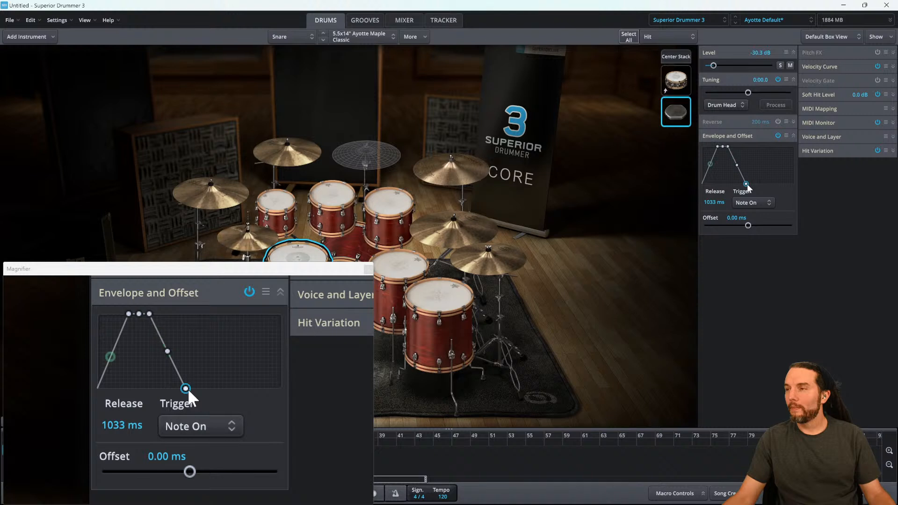
left_click_drag(747, 184, 770, 183)
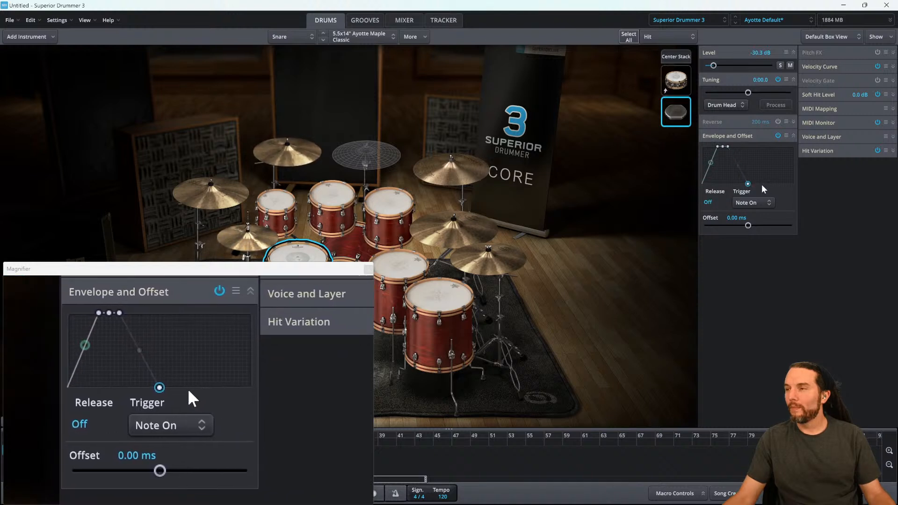
left_click_drag(748, 184, 745, 184)
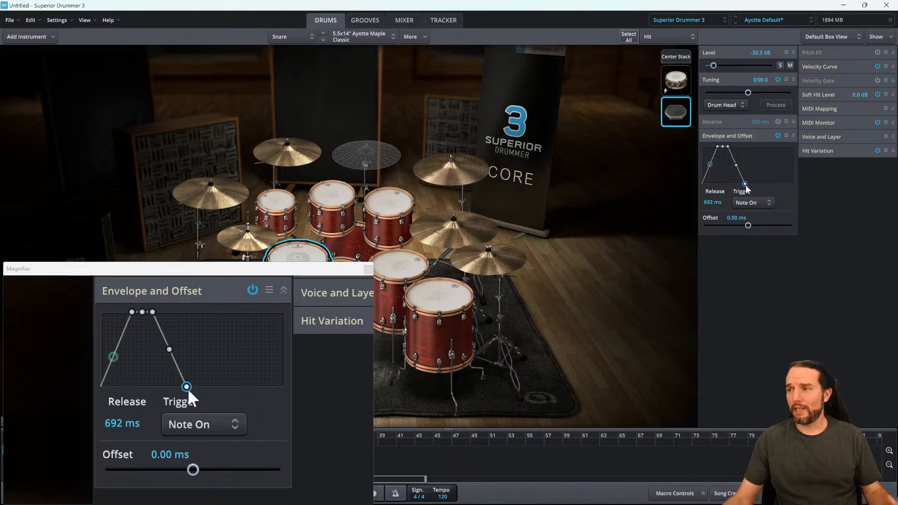
left_click_drag(746, 185, 734, 185)
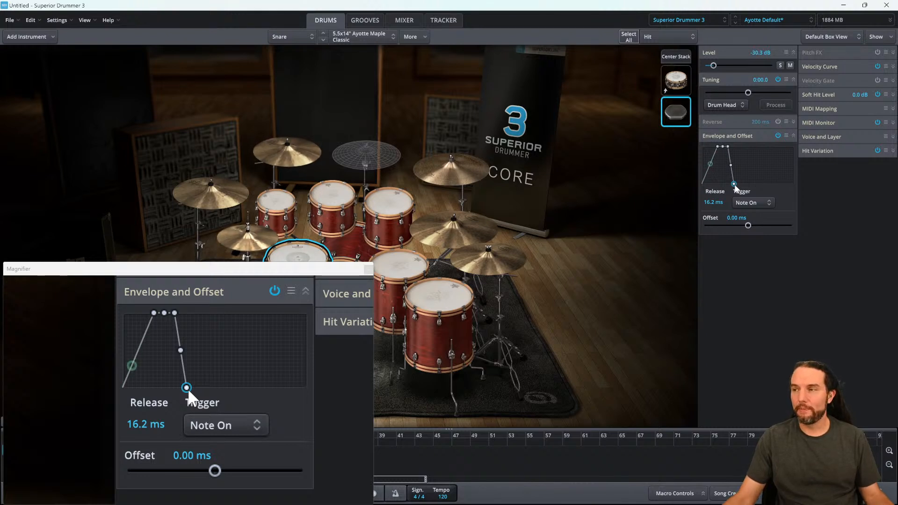
left_click_drag(734, 184, 743, 185)
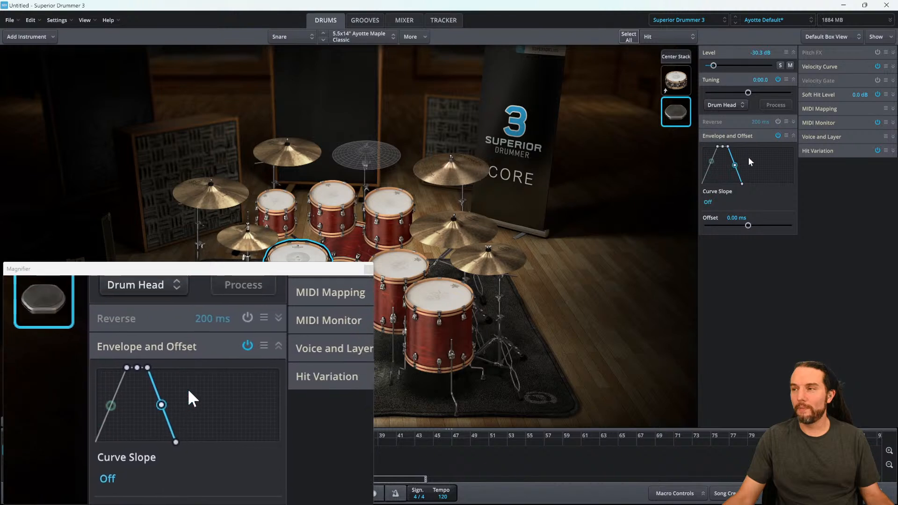
mouse_move(740, 170)
left_mouse_down()
mouse_move(742, 162)
mouse_move(730, 166)
left_mouse_up()
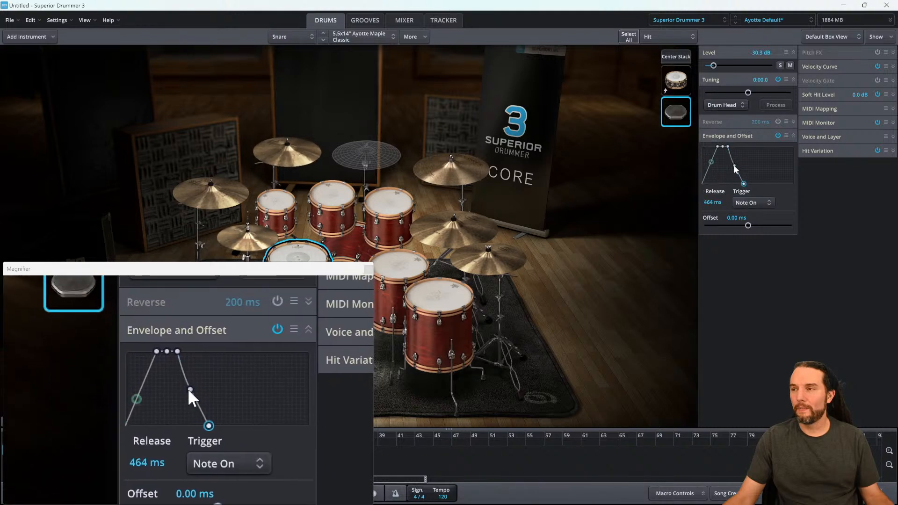
left_click_drag(735, 166, 733, 166)
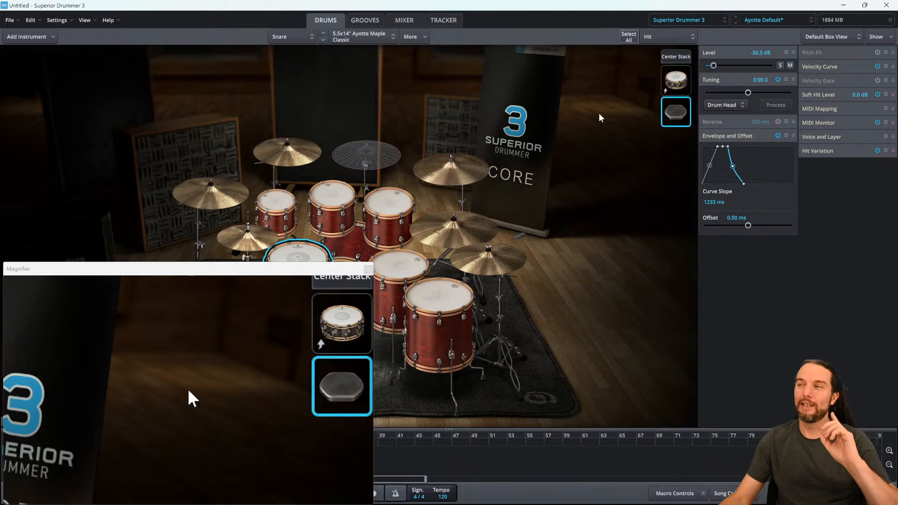
- Mute and unmute the stacked hit layer to compare the snare with and without it
mouse_move(674, 115)
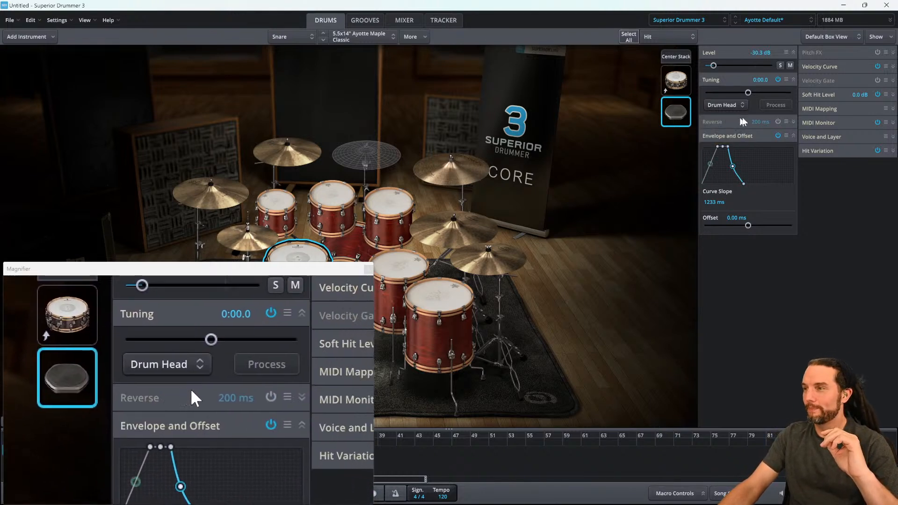
left_click(789, 65)
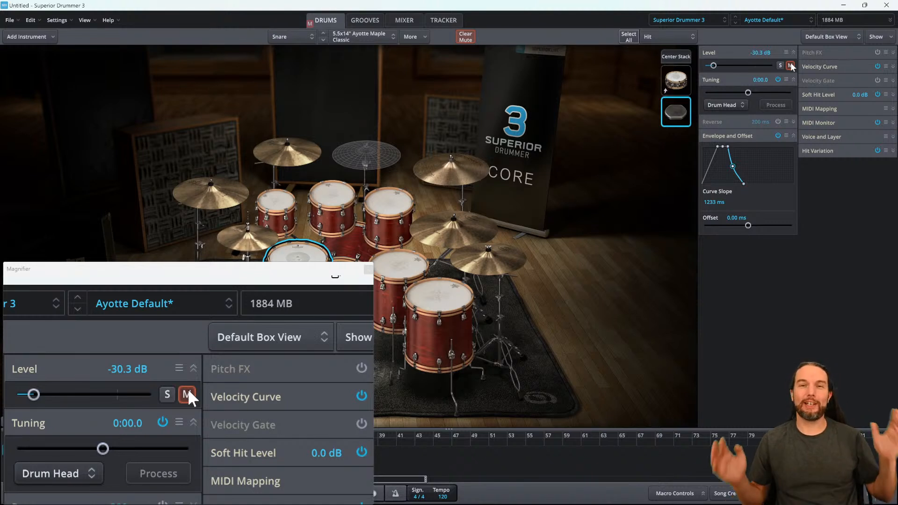
left_click(791, 63)
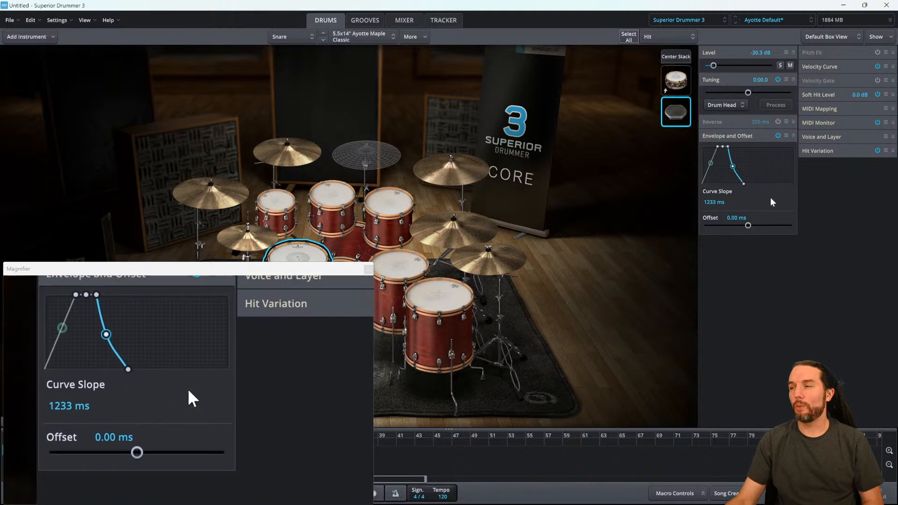
- Set the stacked hit layer's envelope offset to 0 ms
left_click_drag(748, 224, 752, 226)
double_click(736, 218)
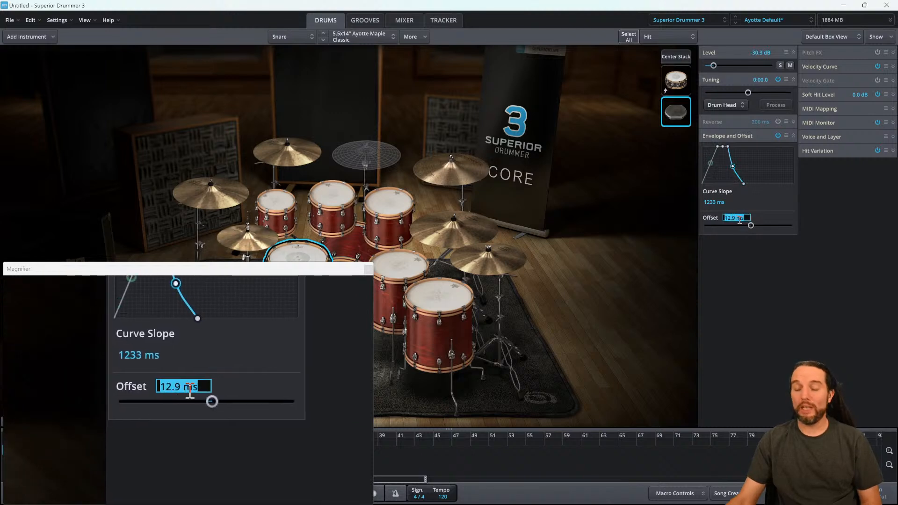
type("0")
key("Return")
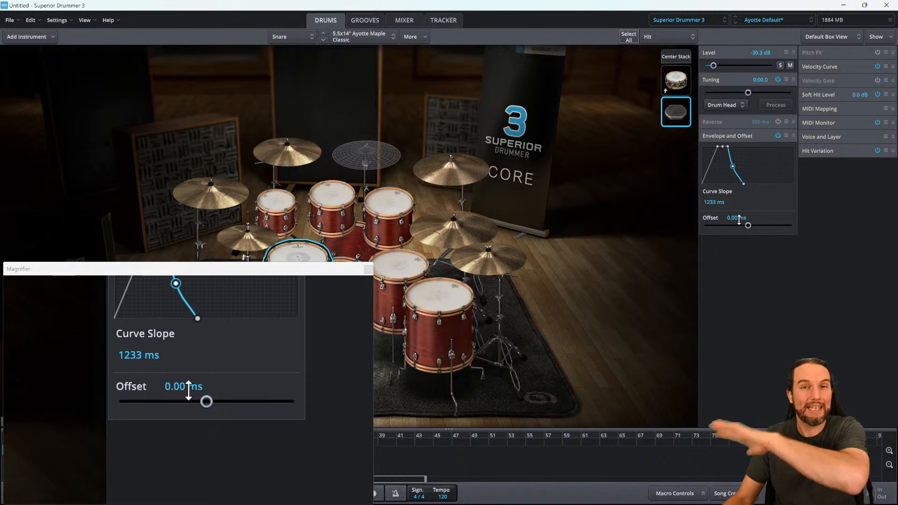
- Open the recent Metal Kit-Song project without saving changes to the untitled project
left_click(360, 271)
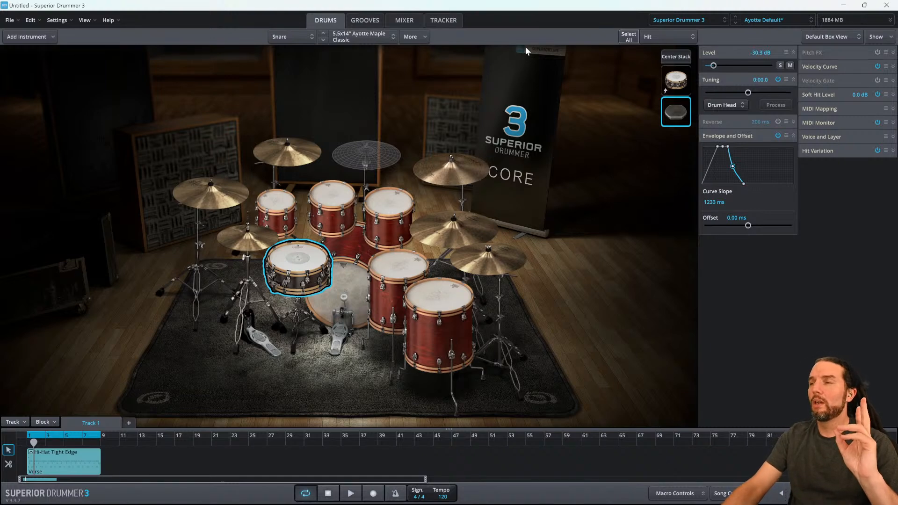
left_click(20, 21)
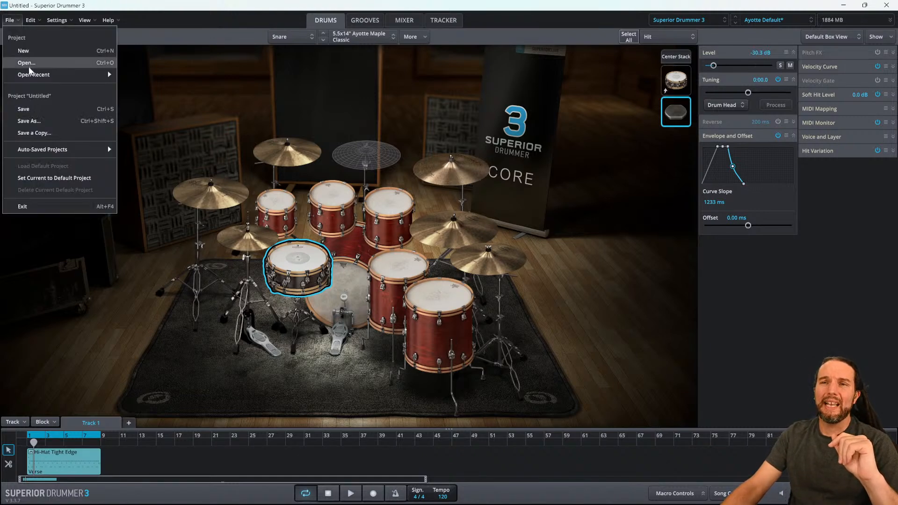
mouse_move(28, 74)
left_click(219, 76)
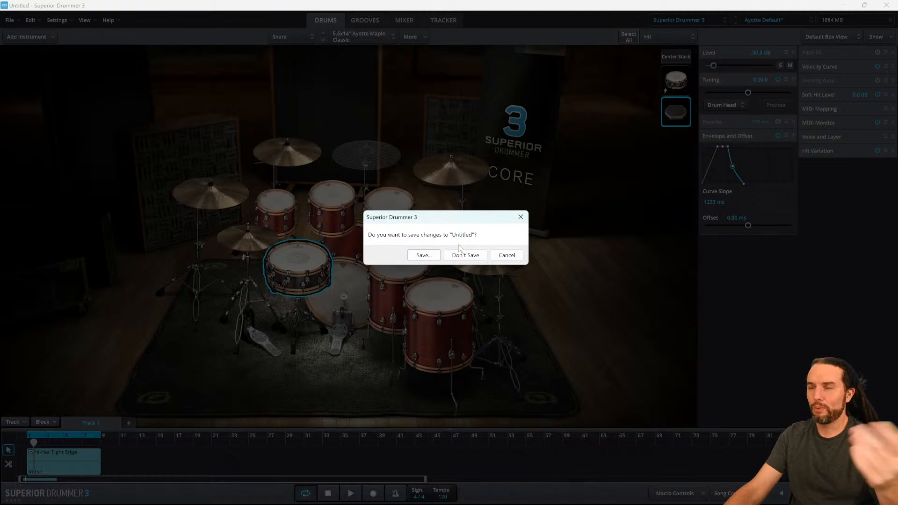
left_click(470, 255)
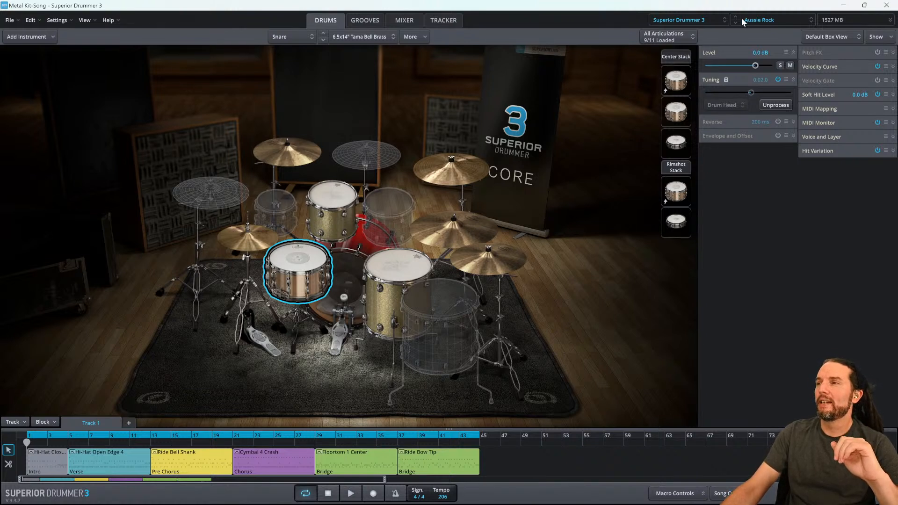
- Select the snare's Rimshot Stack and start and stop song playback
left_click(680, 56)
left_click(676, 167)
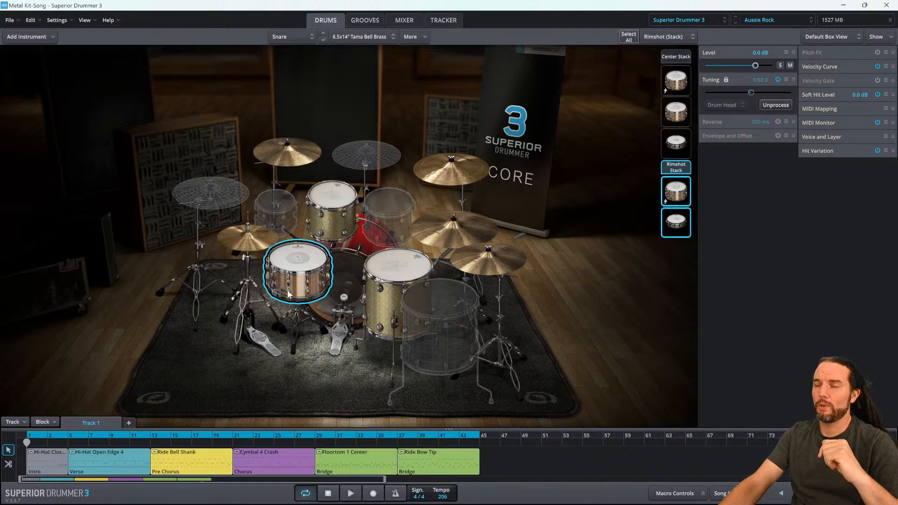
left_click(351, 493)
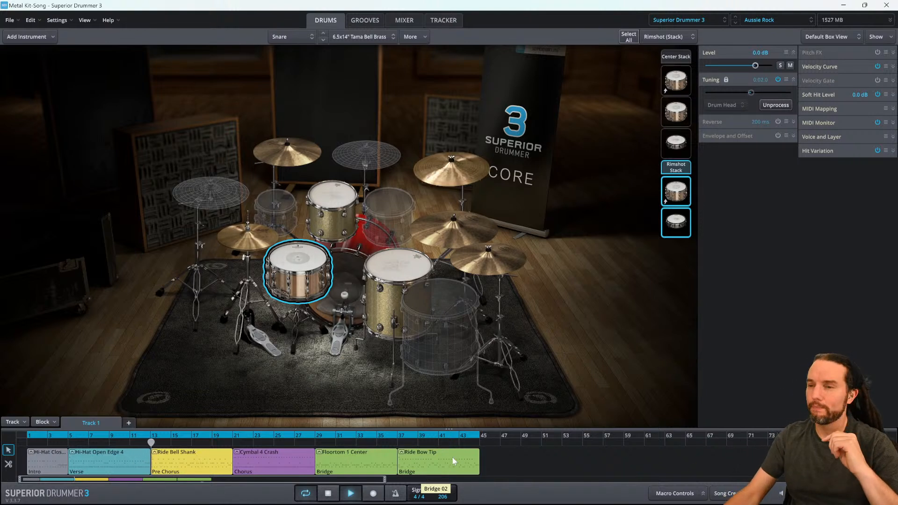
key("space")
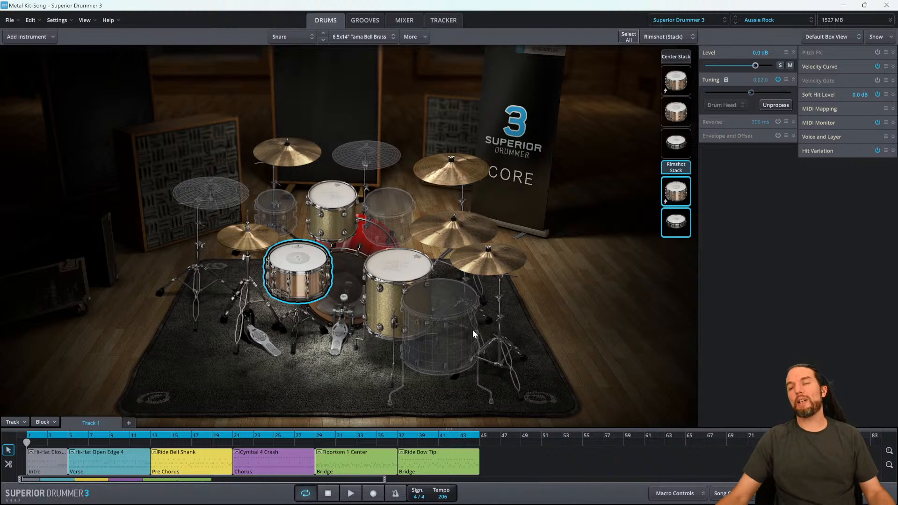
- Set a loop area from bar 25 to about bar 40 and play it back
left_click(315, 443)
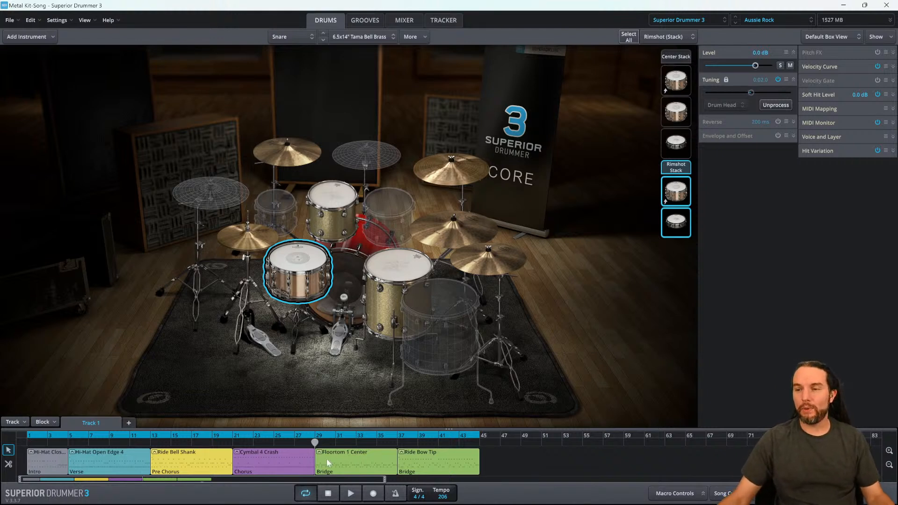
left_click_drag(28, 437, 267, 447)
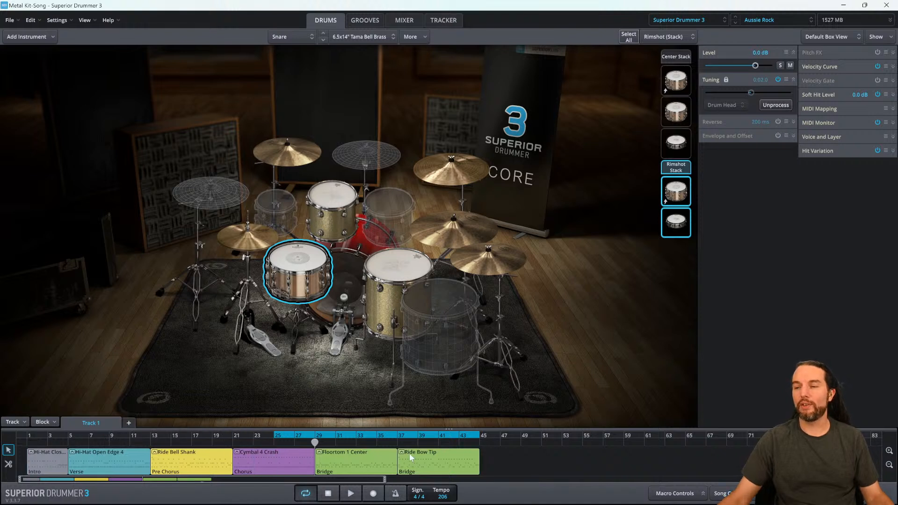
left_click_drag(477, 435, 439, 436)
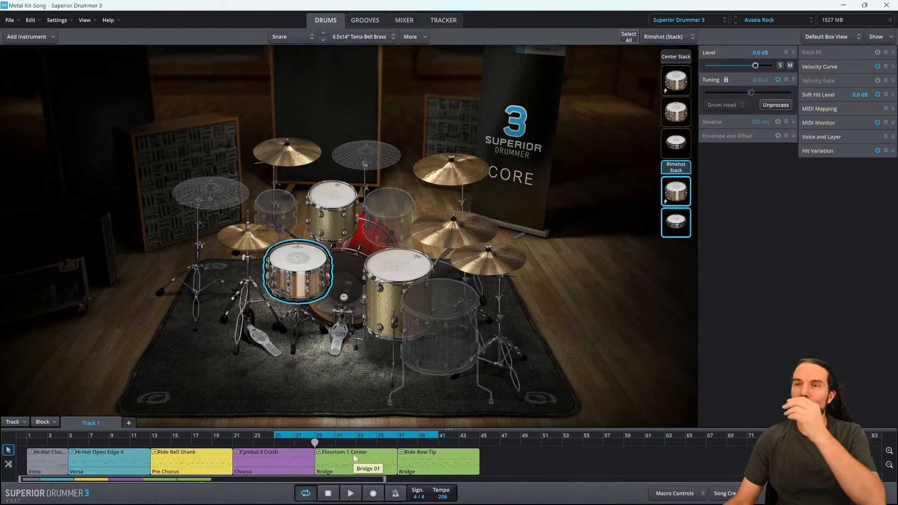
left_click(351, 493)
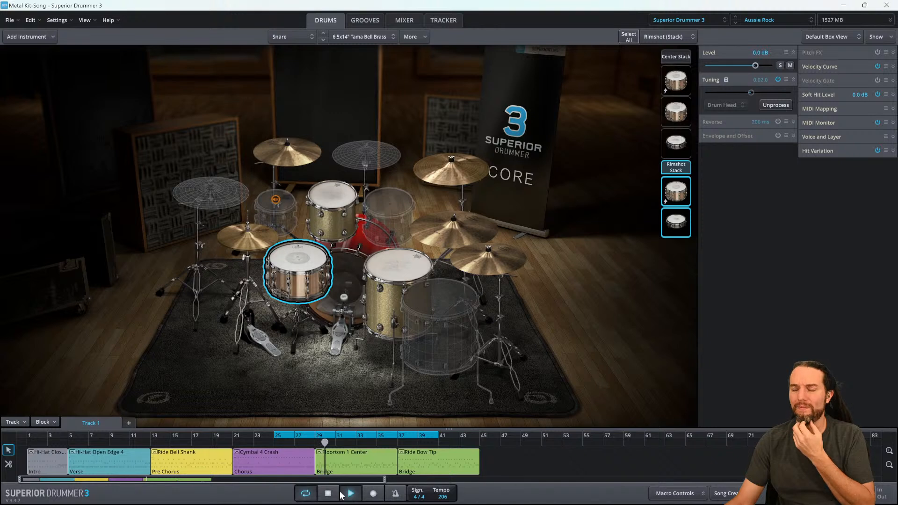
left_click(351, 494)
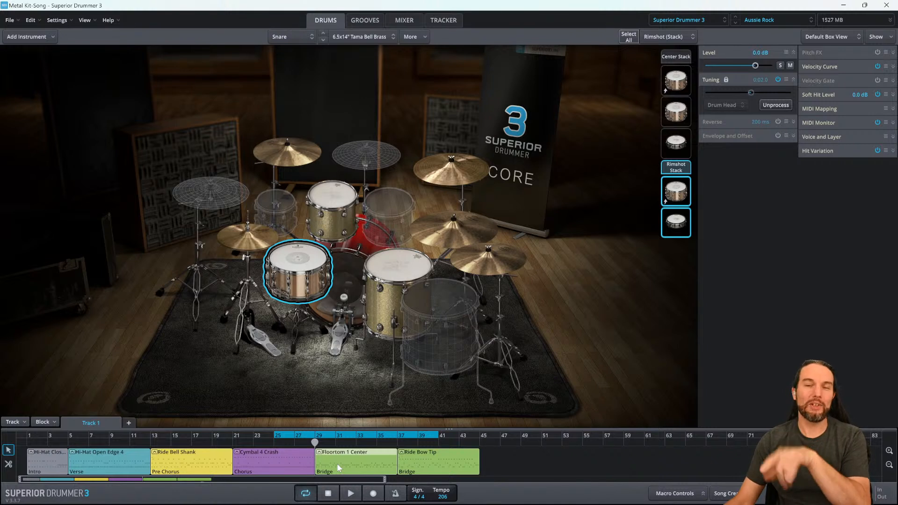
- Stretch the bridge groove block's notes to 1/2x (Half Tempo) and play the loop again
right_click(339, 468)
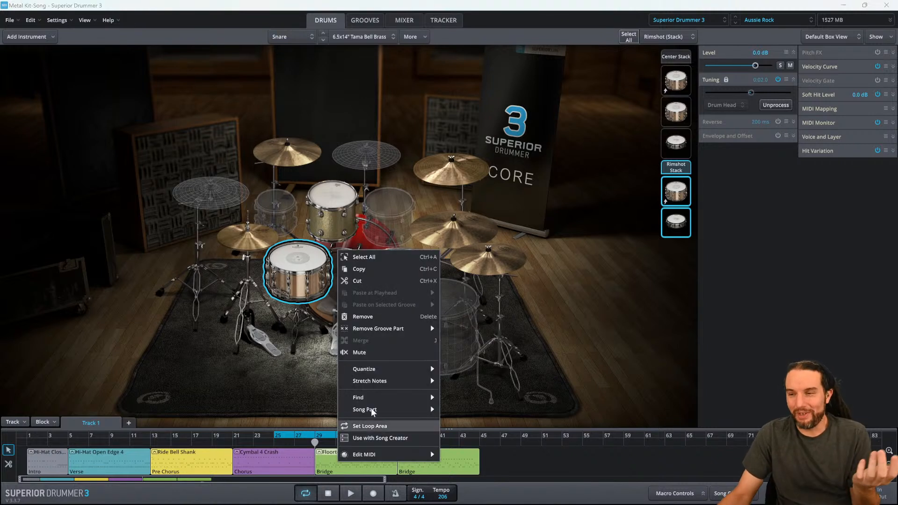
mouse_move(376, 383)
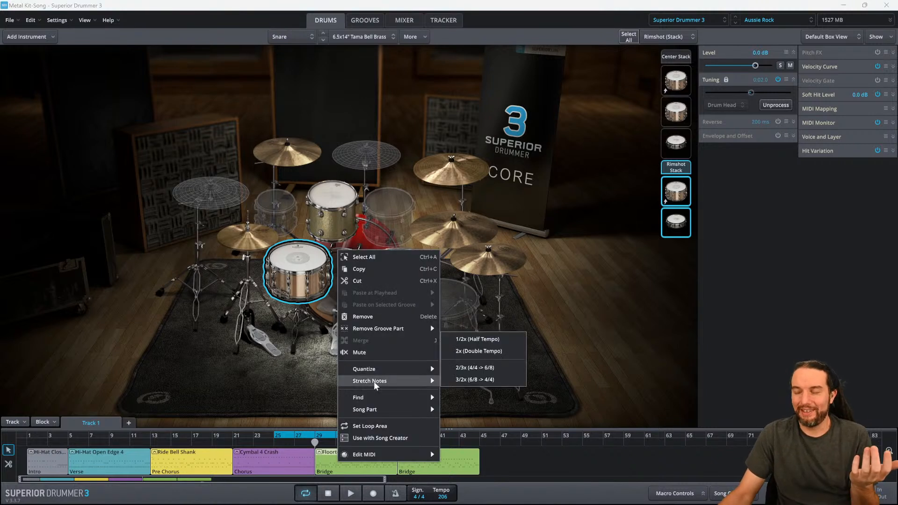
left_click(473, 338)
left_click(341, 490)
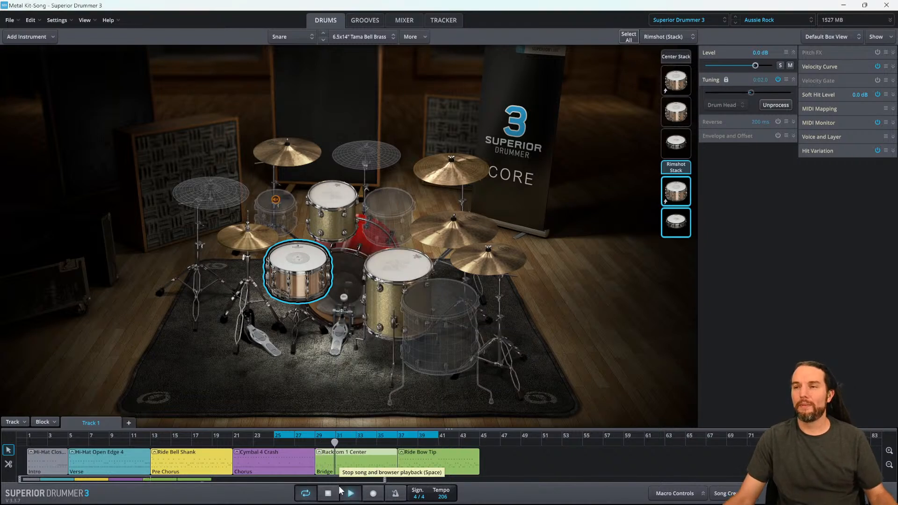
left_click(341, 490)
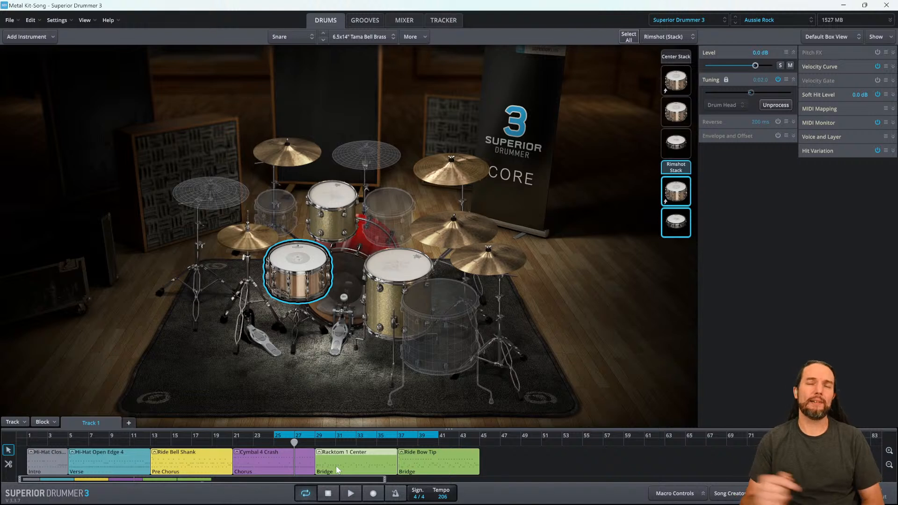
left_click(351, 494)
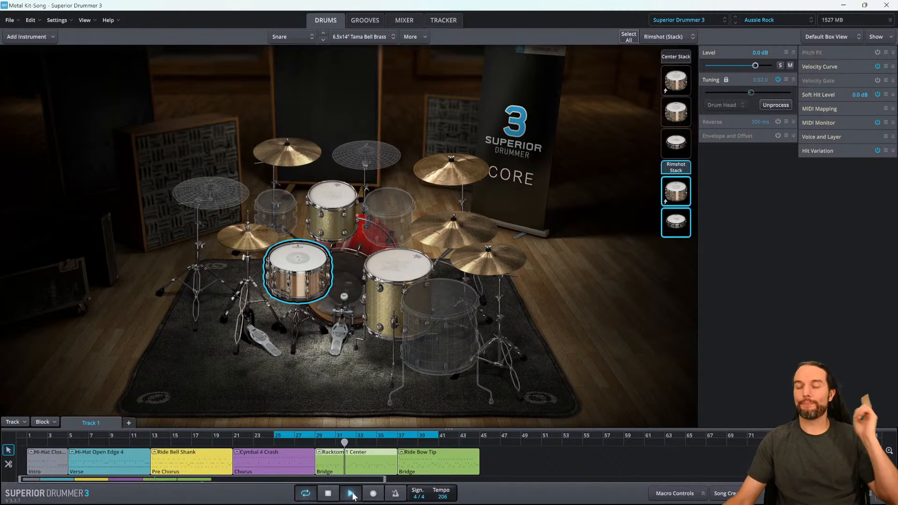
left_click(352, 494)
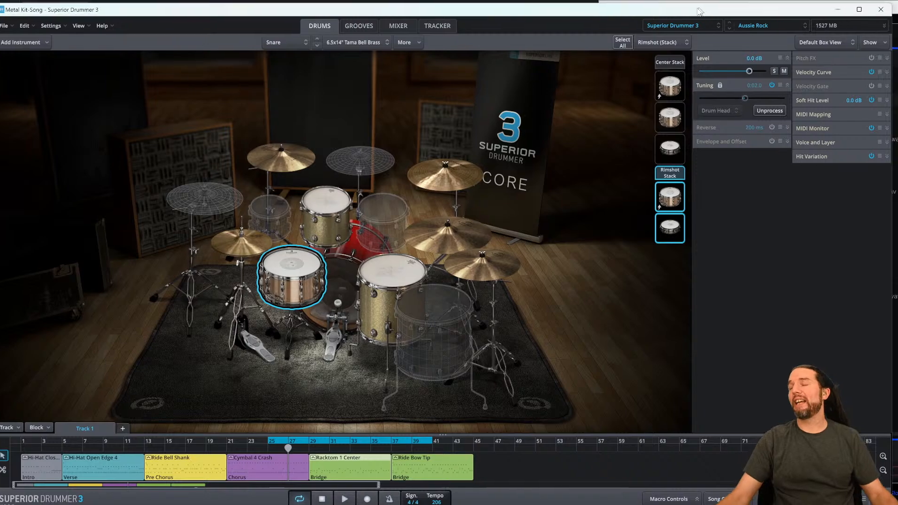
- Arrange Superior Drummer beside ADSR Sample Manager and open the sample manager's folder browser
left_click_drag(699, 10, 328, 28)
left_click(672, 61)
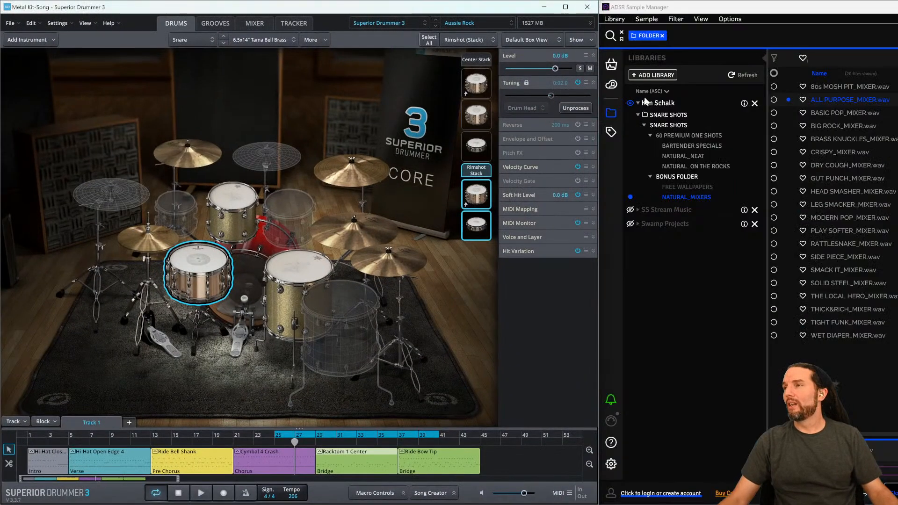
left_click(482, 10)
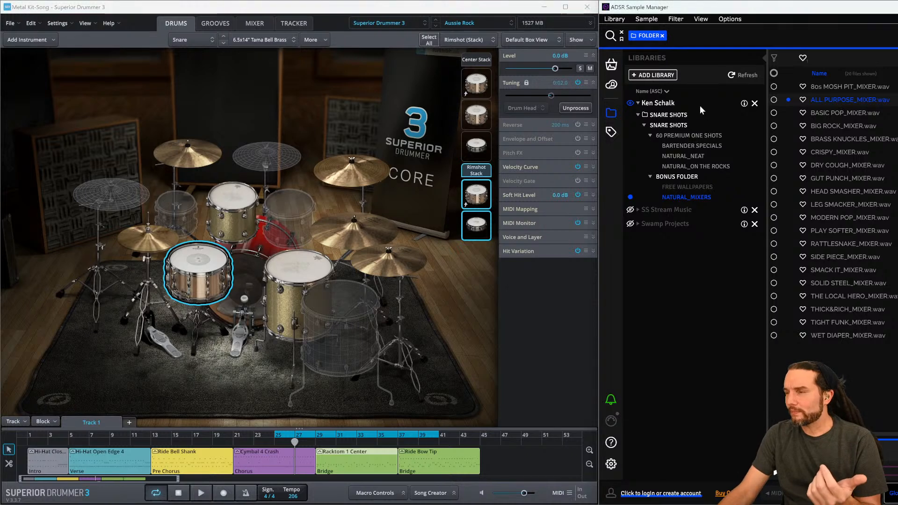
left_click_drag(767, 350, 741, 350)
left_click(613, 113)
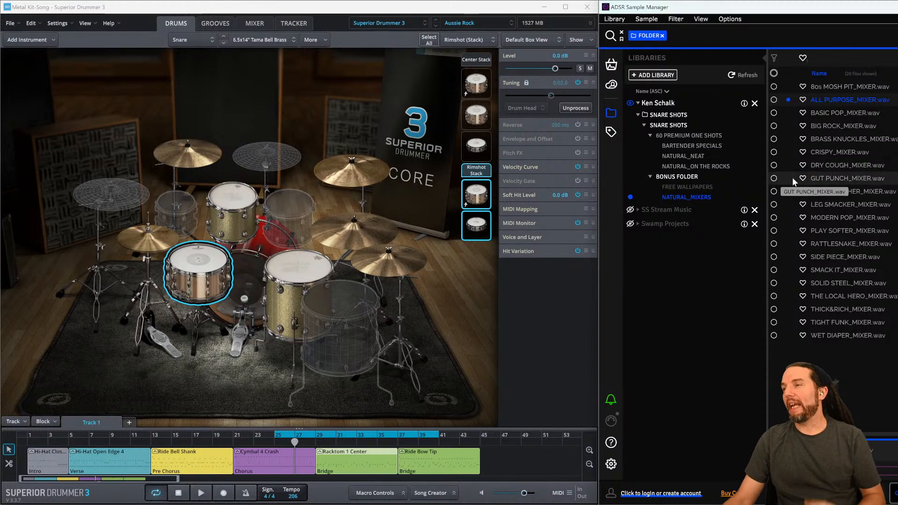
- Open the BARTENDER SPECIALS folder and audition its first few snare samples
left_click(692, 144)
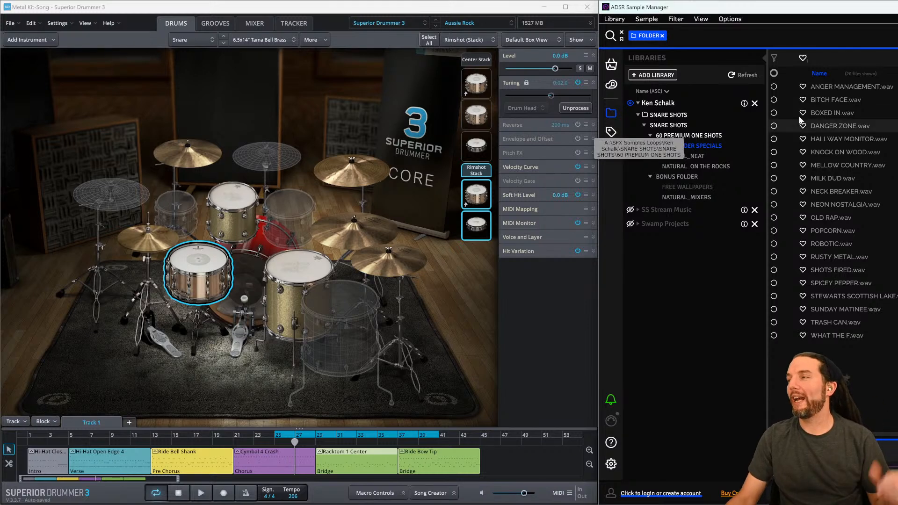
left_click(840, 100)
left_click(838, 115)
left_click(835, 130)
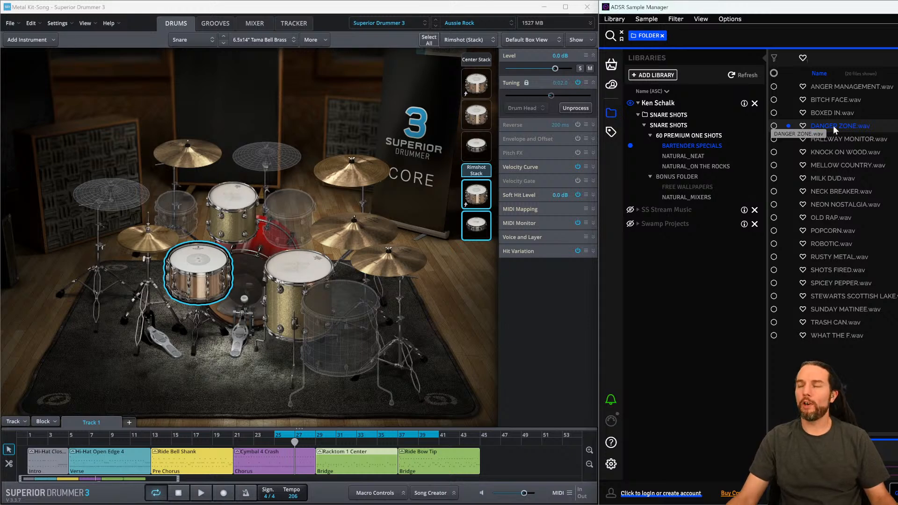
left_click(839, 139)
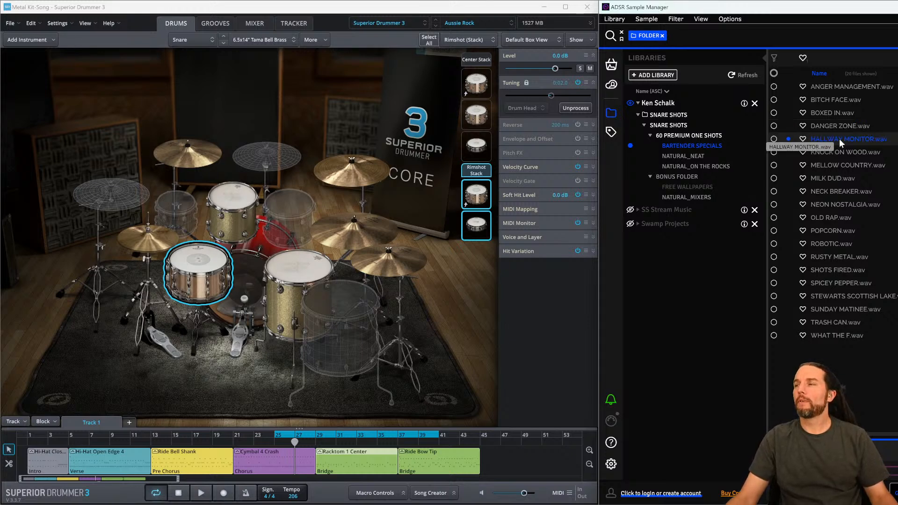
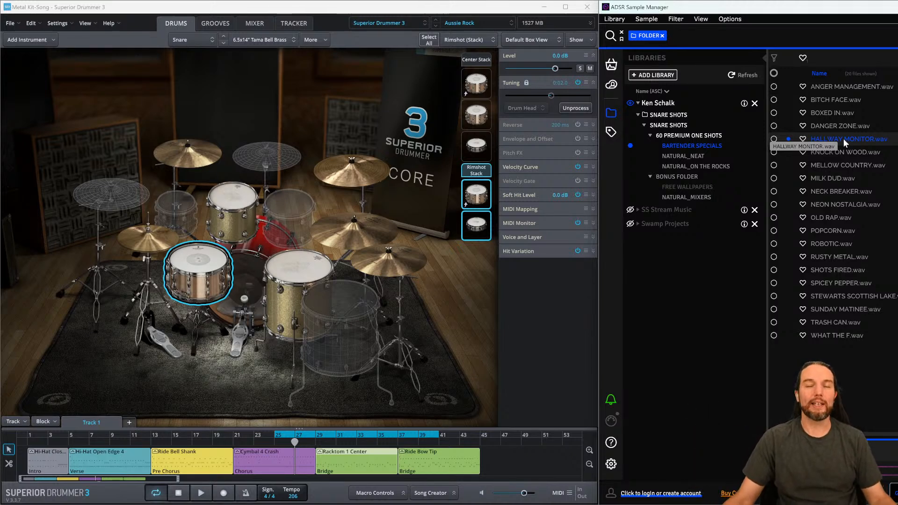
- Import HALLWAY MONITOR.wav from the sample manager into the kit as a new Snare instrument
left_click_drag(838, 141, 63, 87)
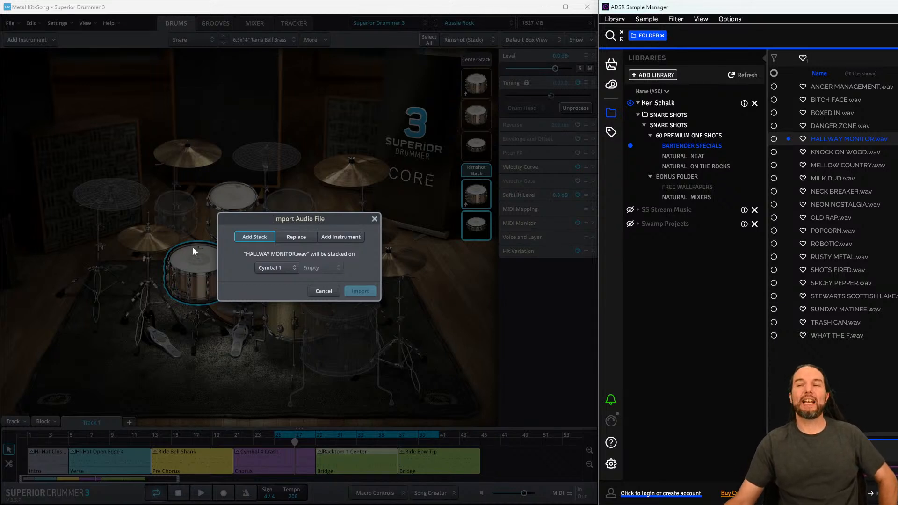
left_click(331, 239)
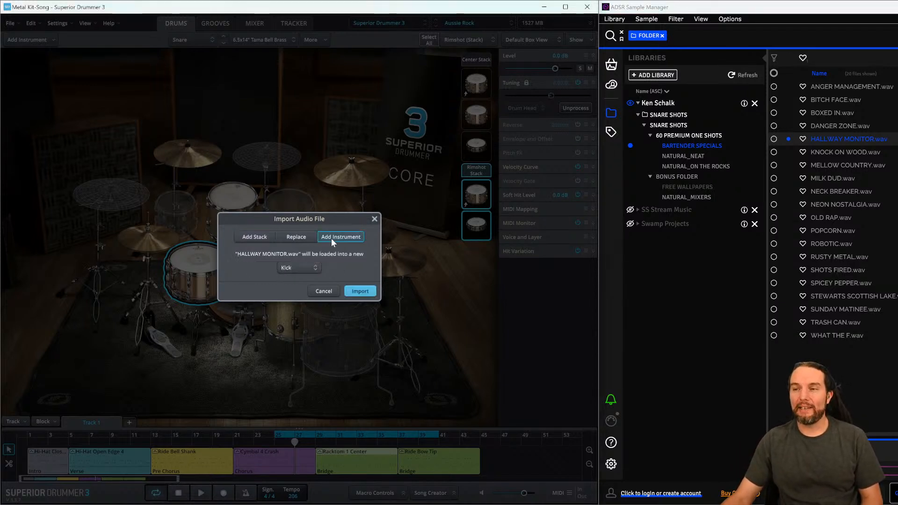
left_click(303, 265)
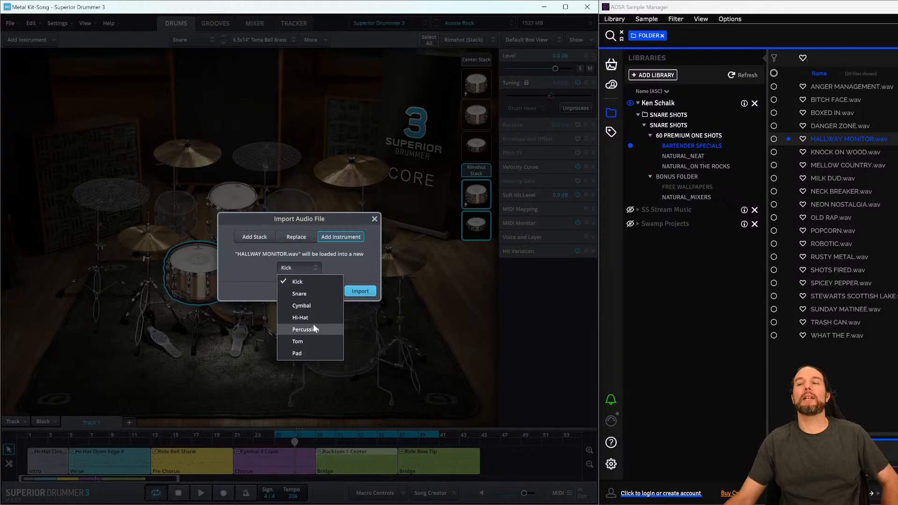
left_click(307, 292)
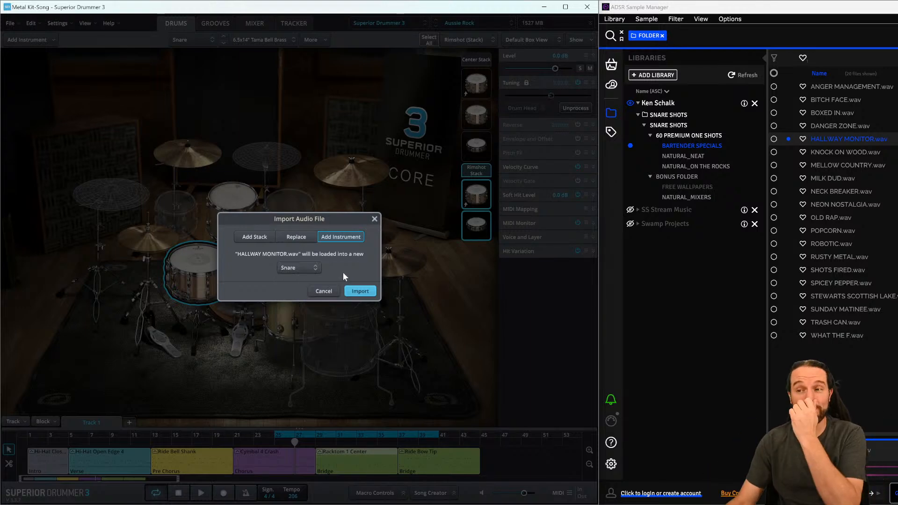
left_click(357, 290)
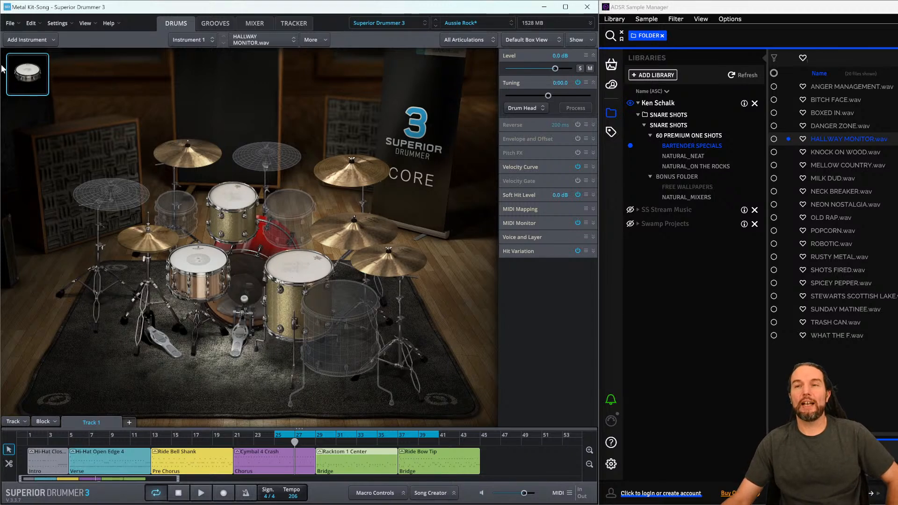
- Select the imported instrument and lower its tuning to about -04.9
left_click(214, 271)
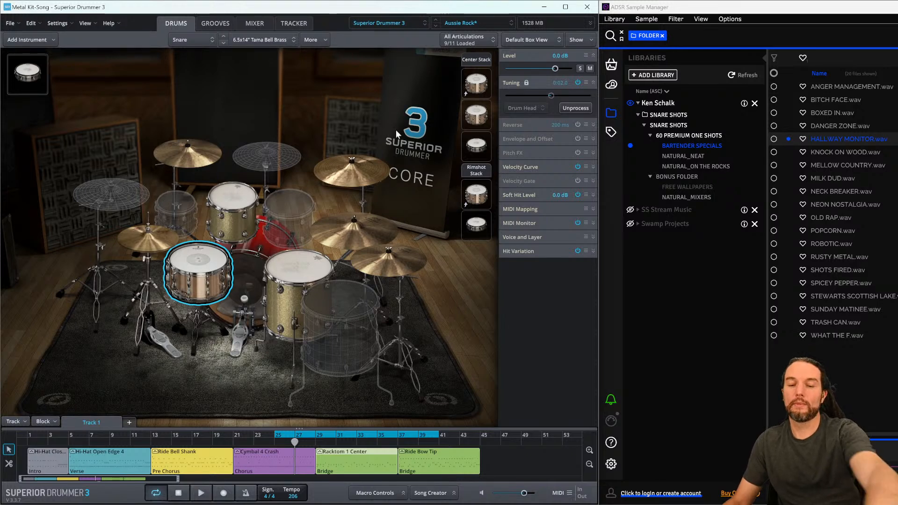
left_click(31, 71)
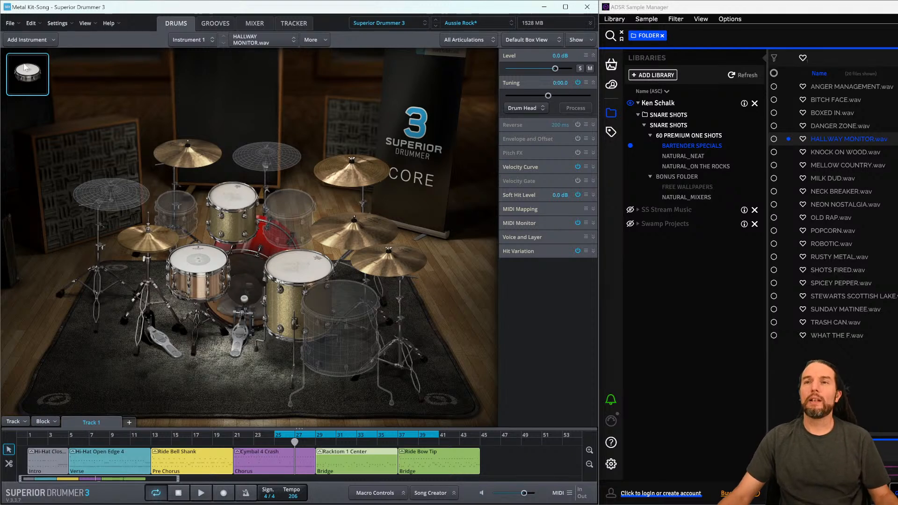
left_click_drag(548, 97, 546, 97)
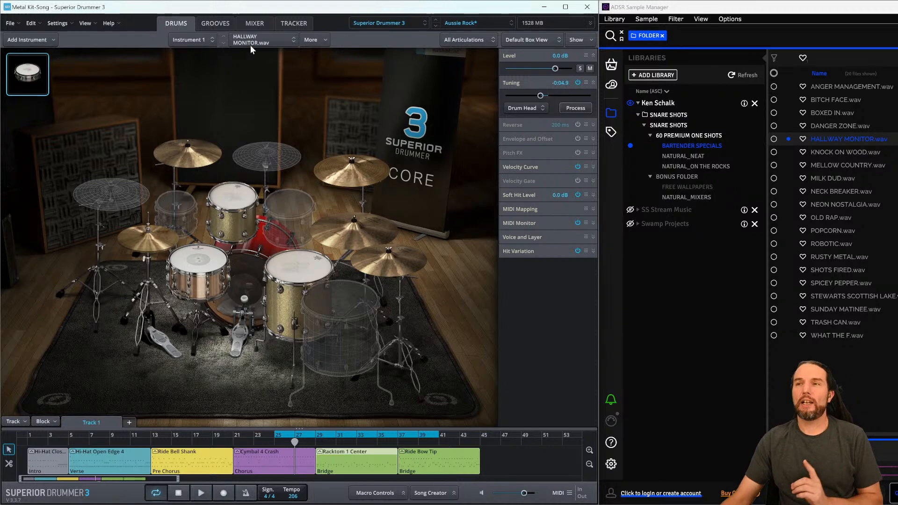
- Rename the imported instrument's X-User Mic mixer channel to "10 SHots"
left_click(255, 23)
left_click(566, 7)
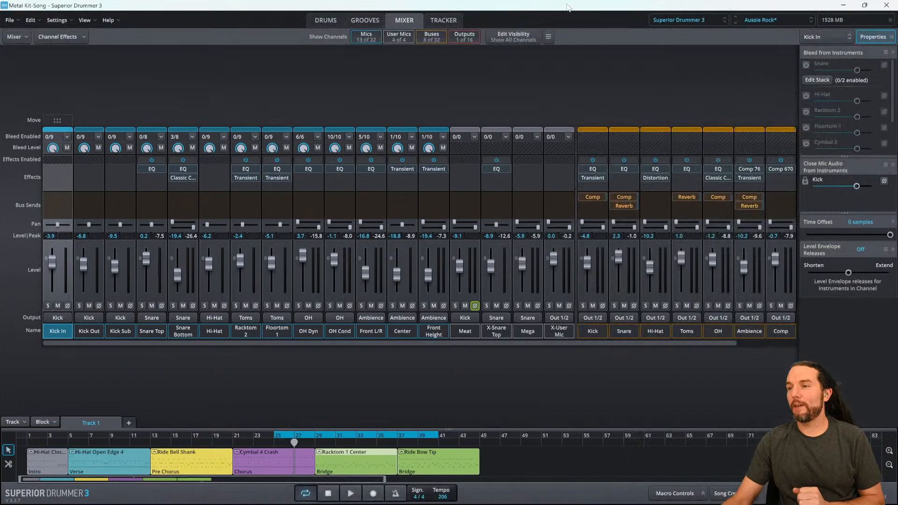
key("super+plus")
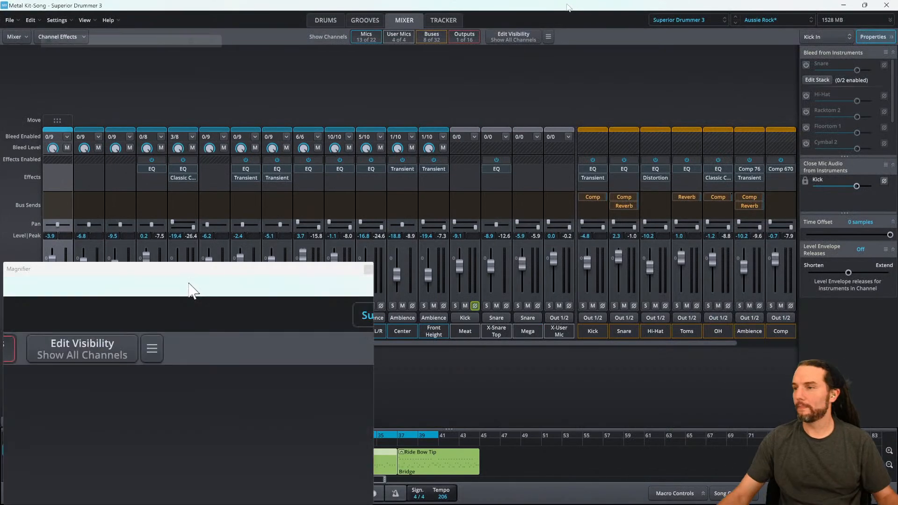
left_click(560, 335)
double_click(559, 334)
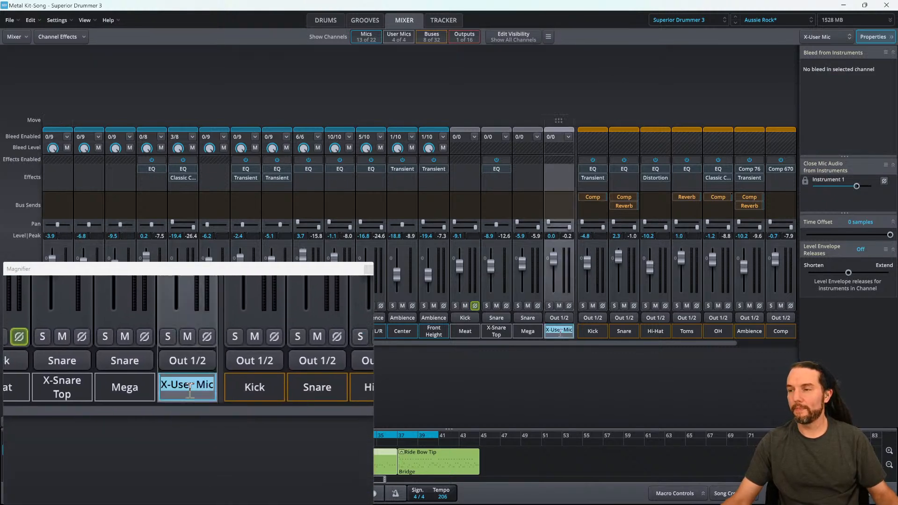
type("10")
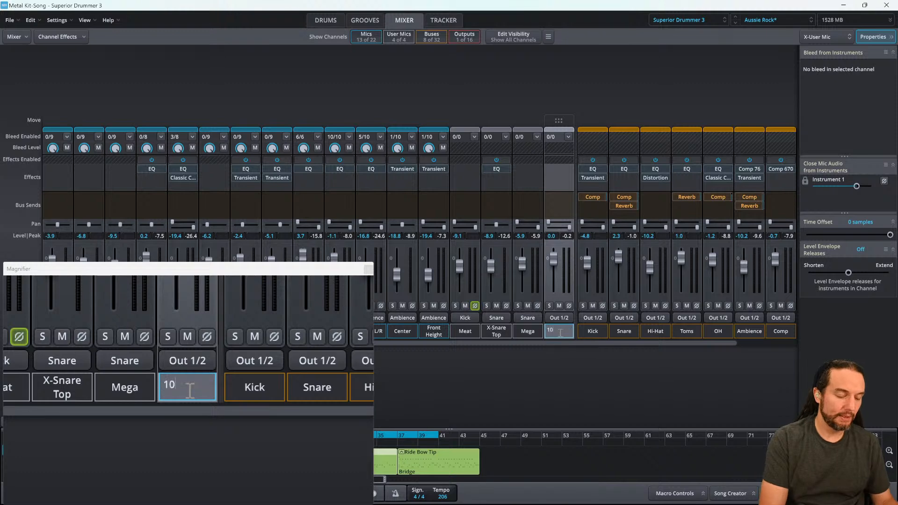
type(" SHots")
key("Return")
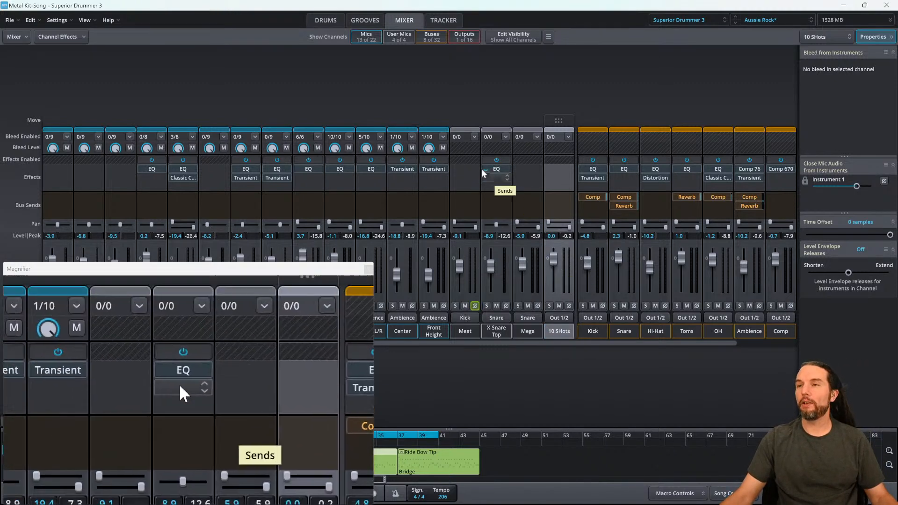
- Lower the imported instrument's level to -5.1 dB in the drum view
left_click(324, 18)
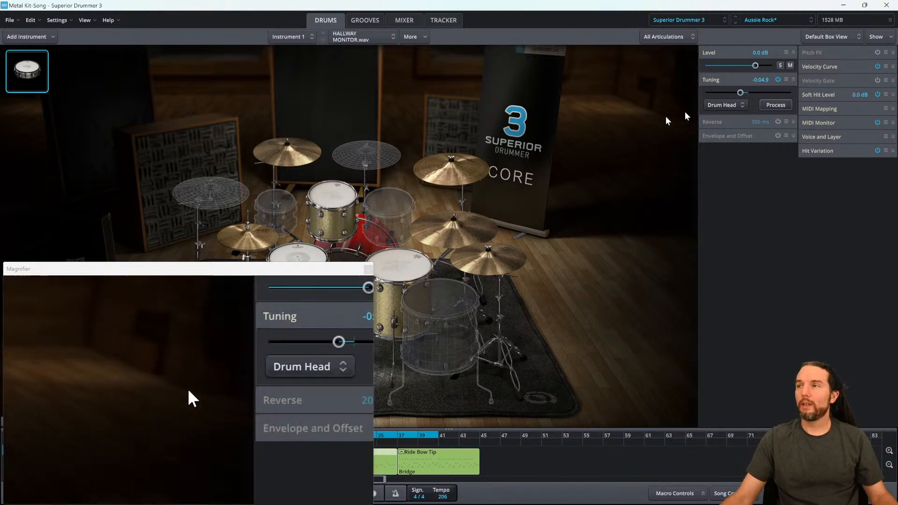
left_click_drag(756, 74, 749, 70)
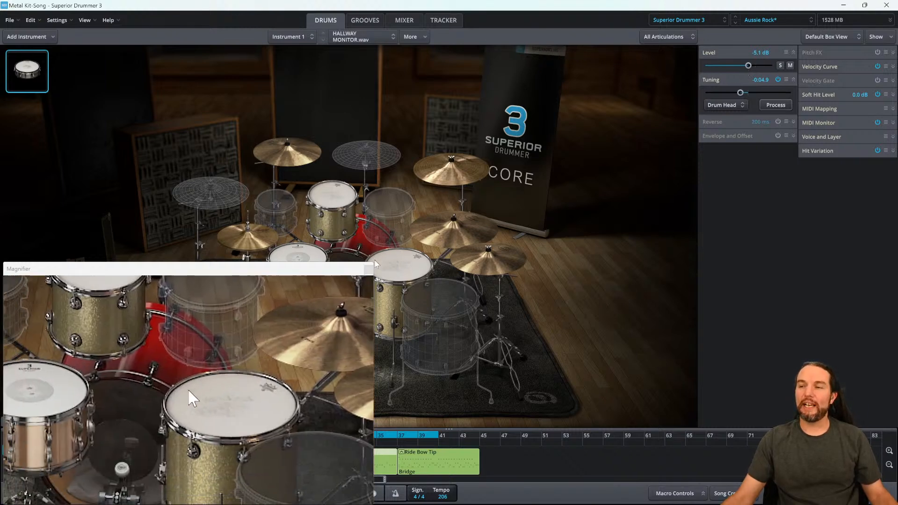
left_click(368, 270)
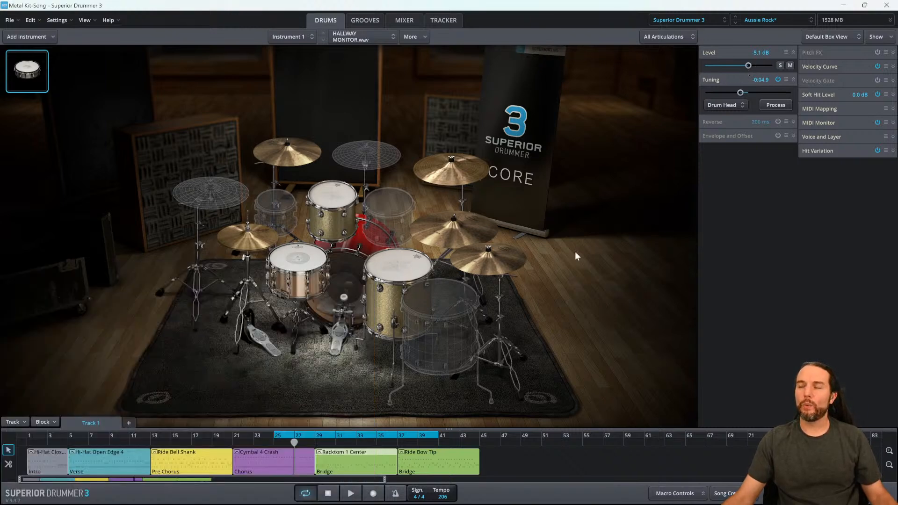
- Open the bridge block in the Edit Play Style editor, play it, and copy the Snare's MIDI
double_click(368, 462)
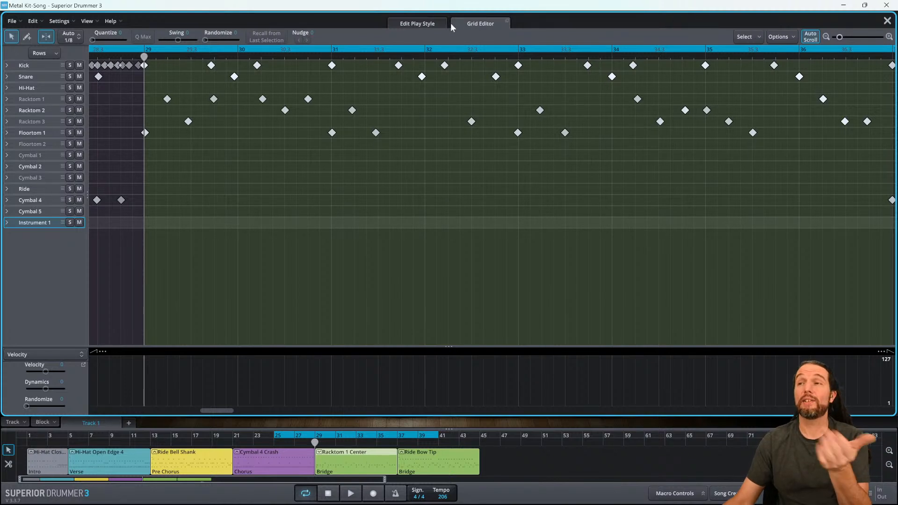
left_click(426, 24)
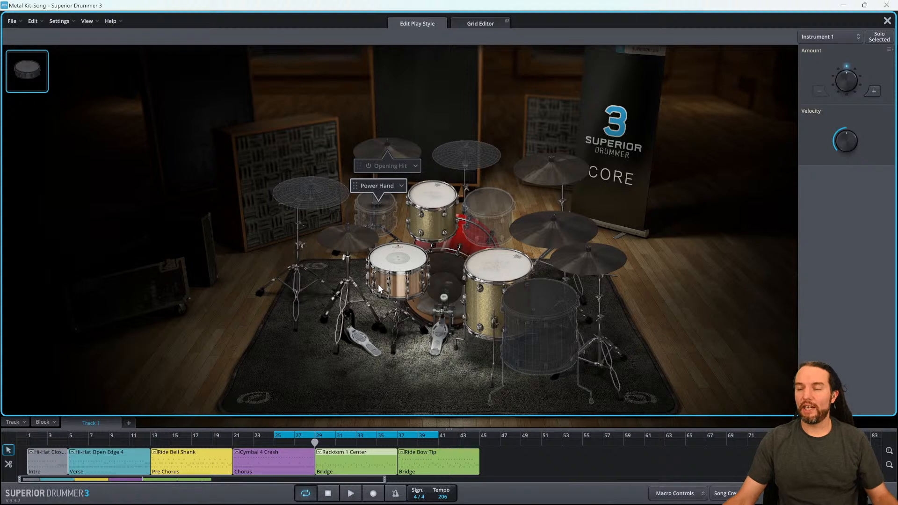
key("space")
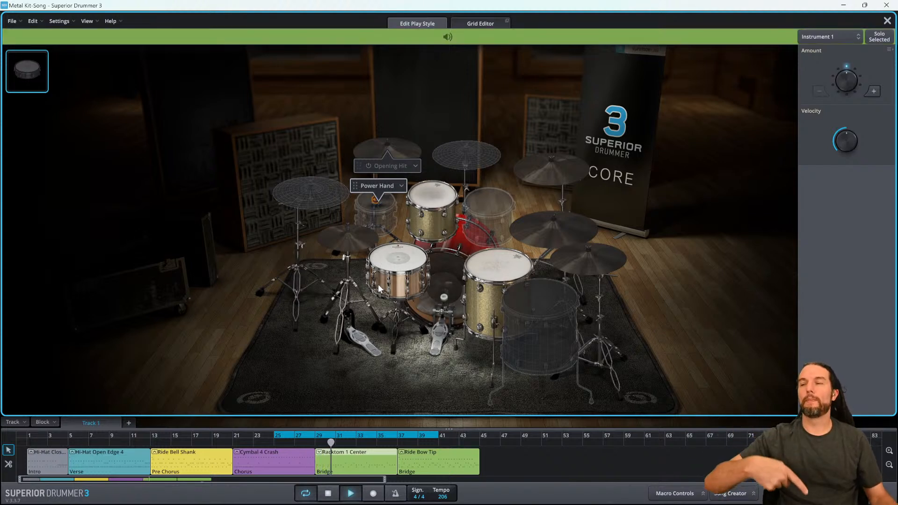
key("space")
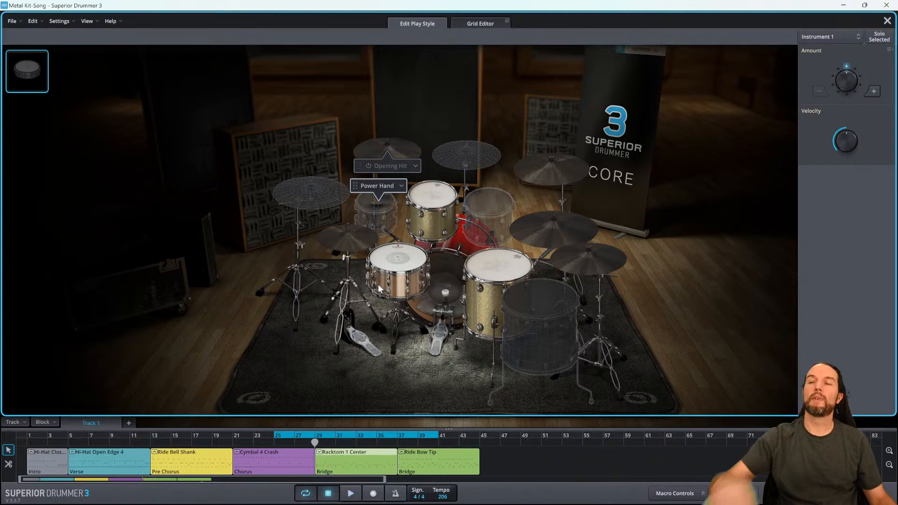
right_click(386, 294)
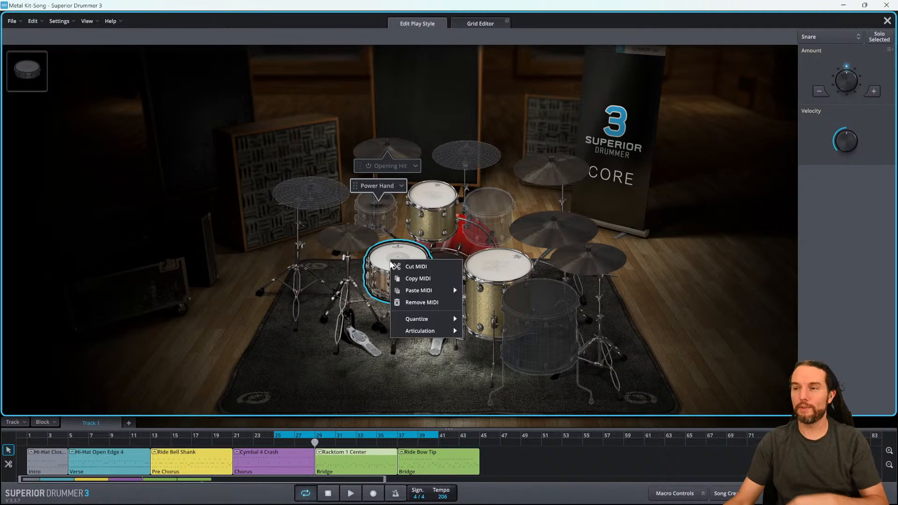
left_click(422, 280)
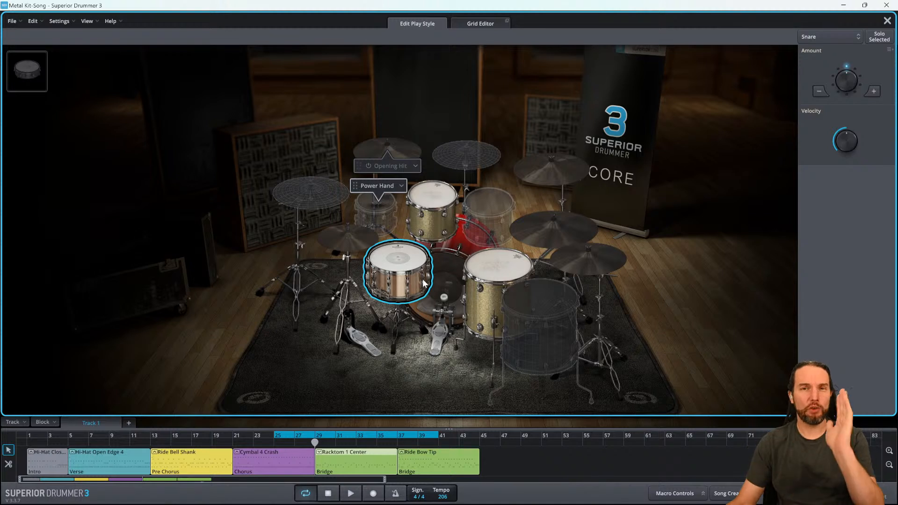
- Paste the copied Snare MIDI onto the imported instrument and play the loop
left_click(34, 75)
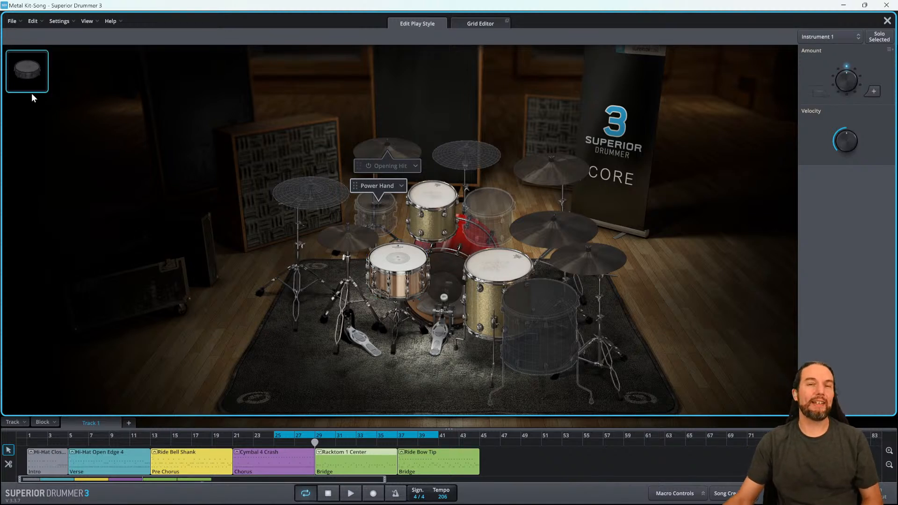
right_click(33, 71)
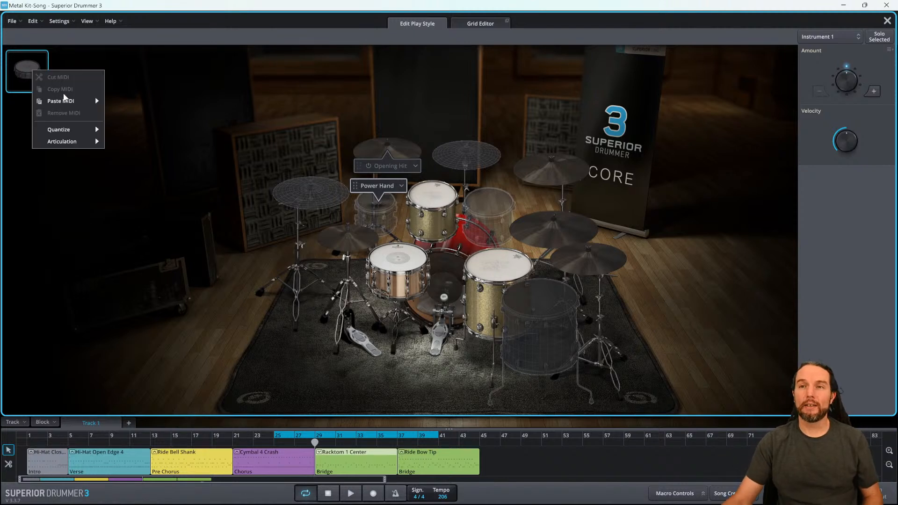
mouse_move(63, 101)
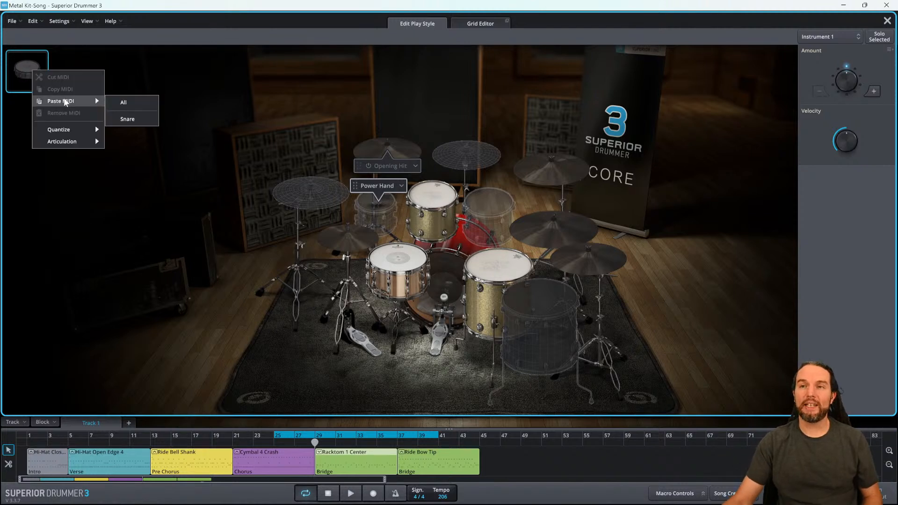
left_click(126, 120)
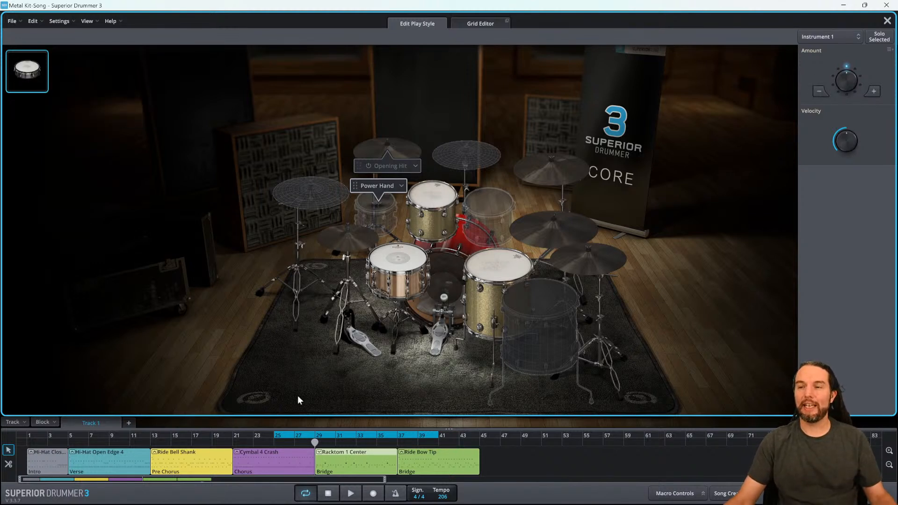
key("space")
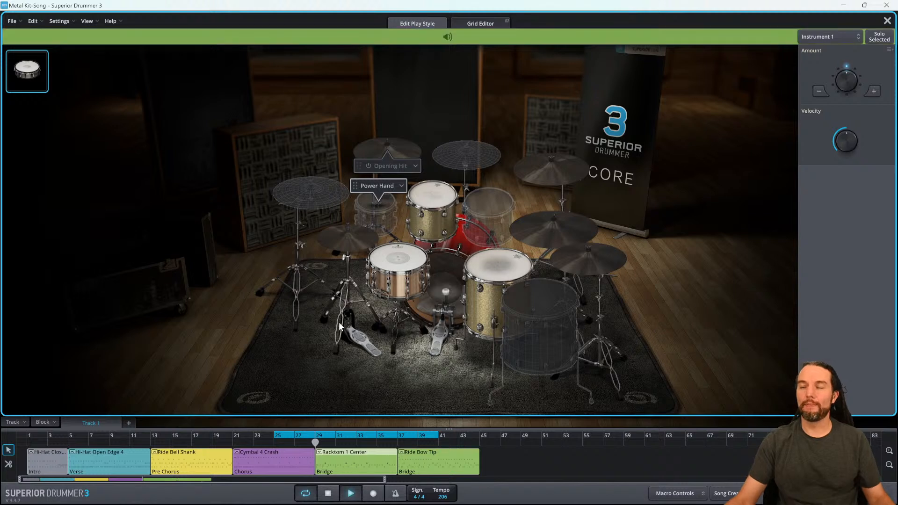
key("space")
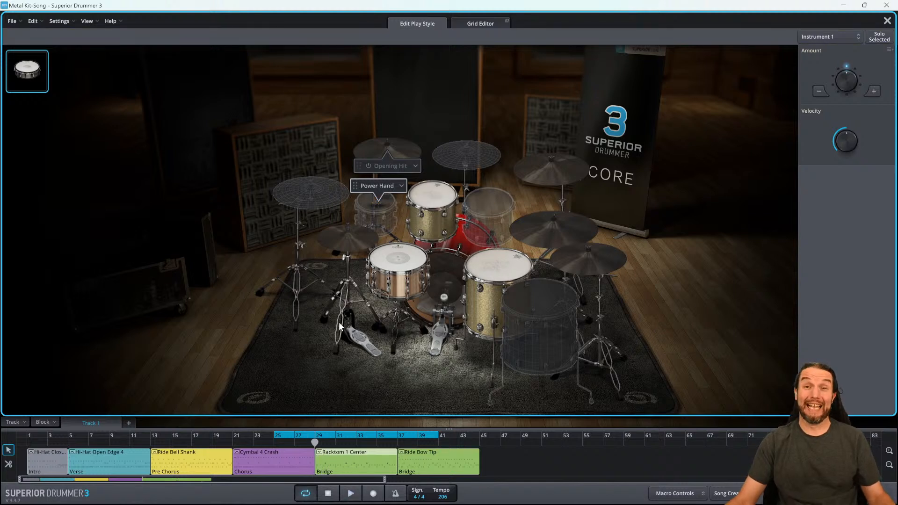
- Close the editor and switch to the live chat in the browser to read viewer messages
left_click(887, 21)
key("alt+Tab")
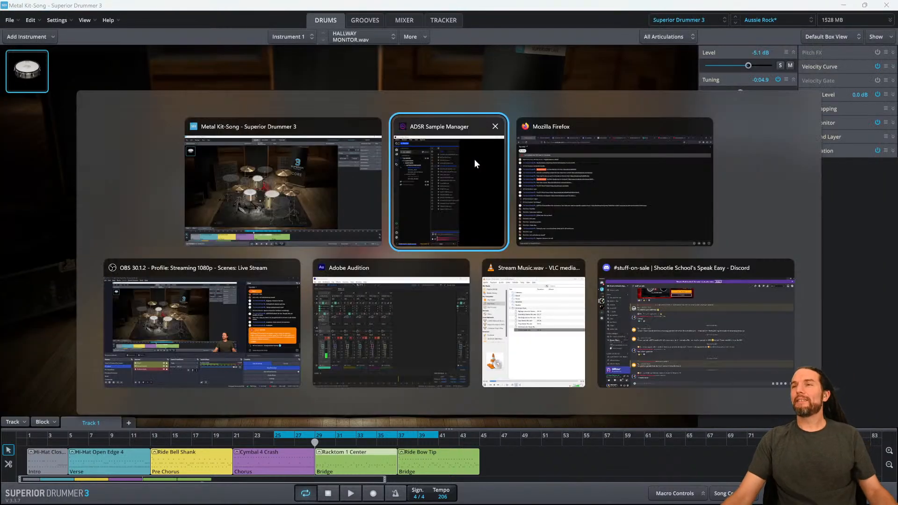
key("alt+Tab")
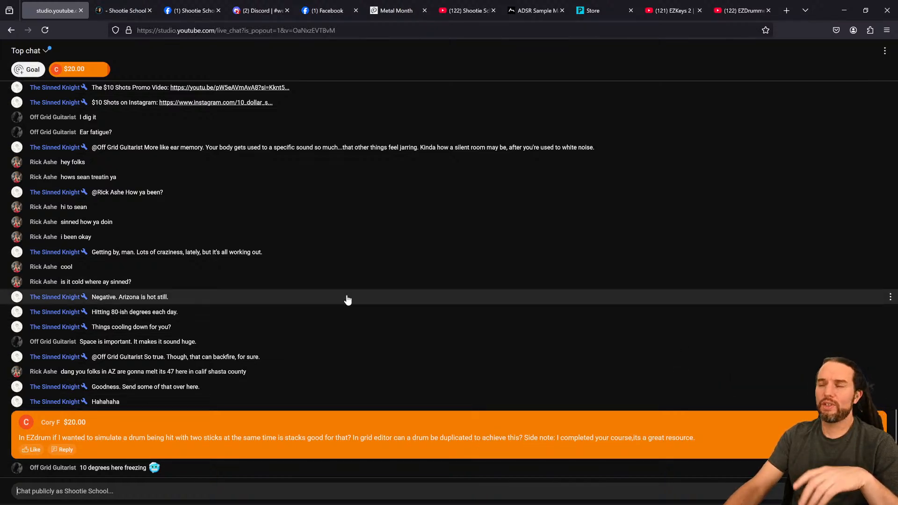
left_click(406, 499)
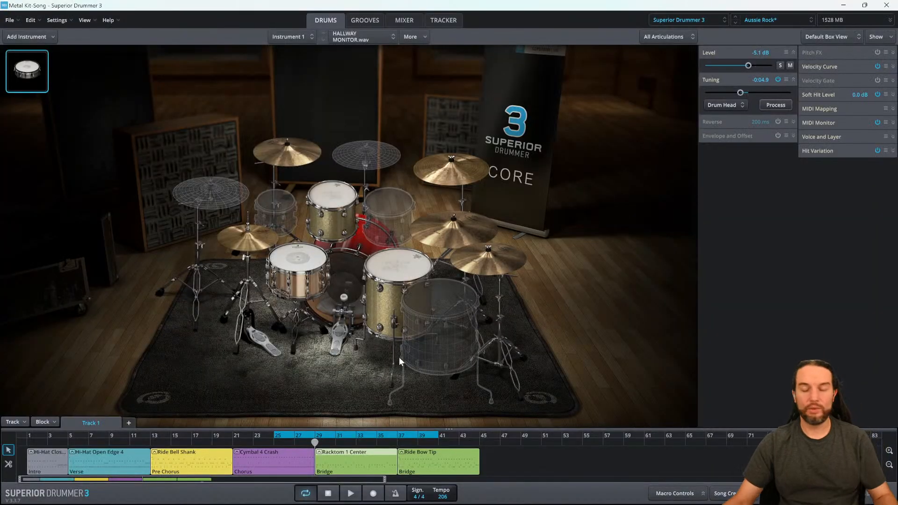
- Open the grid editor and inspect the Snare and Instrument 1 notes across the bridge bars
key("e")
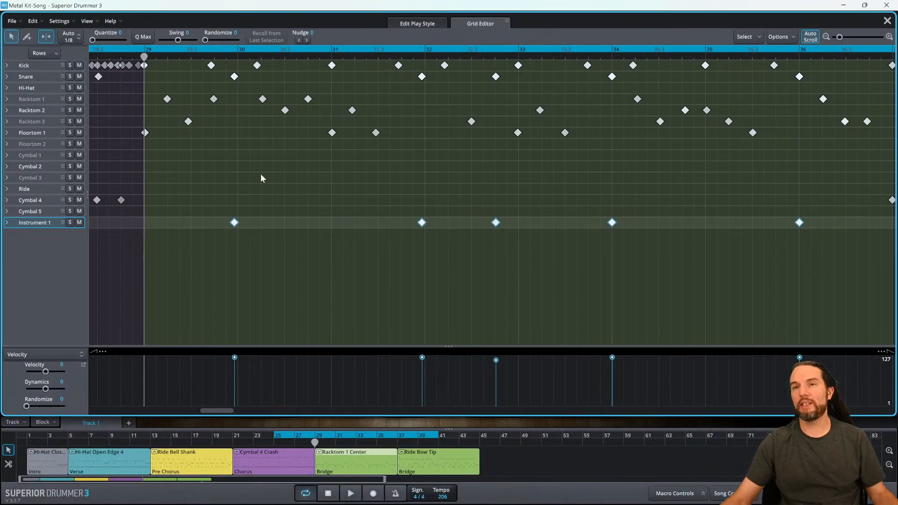
left_click(36, 79)
scroll(241, 83, "up", 5)
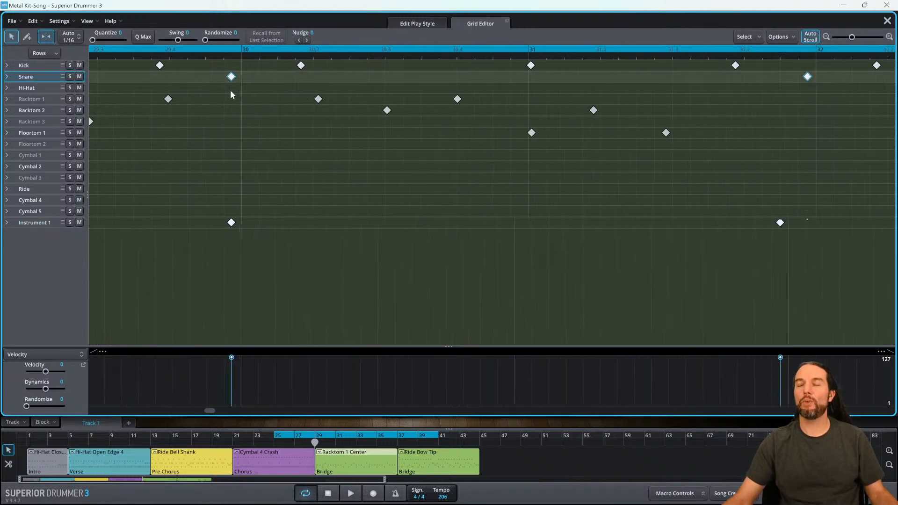
scroll(230, 95, "up", 1)
scroll(314, 122, "right", 3)
scroll(327, 122, "down", 3)
scroll(399, 130, "right", 3)
scroll(407, 131, "right", 6)
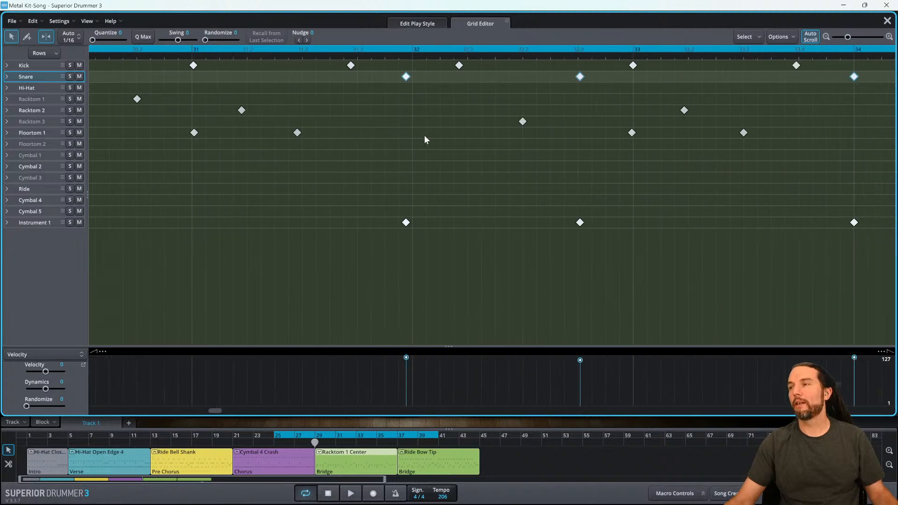
scroll(484, 147, "right", 4)
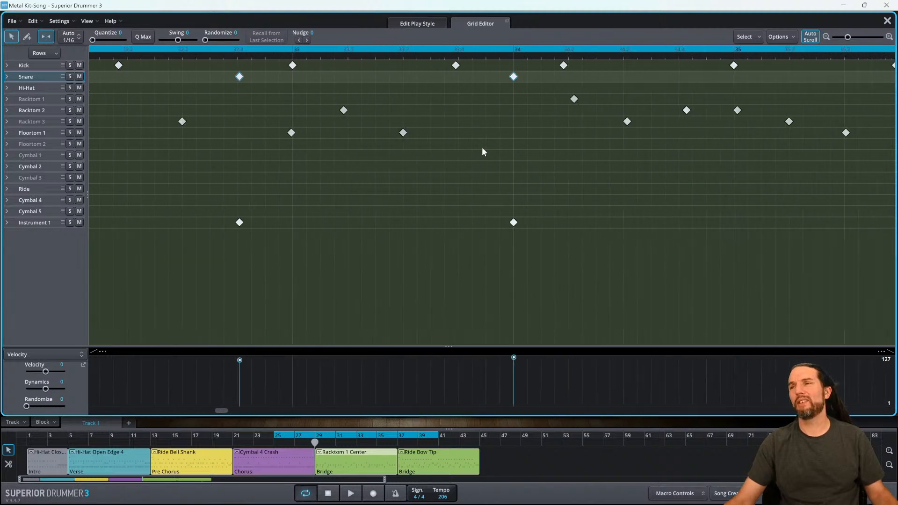
- Draw a new Snare note just after the existing Snare hit at bar 34 with the draw tool
left_click(403, 57)
scroll(413, 94, "up", 8)
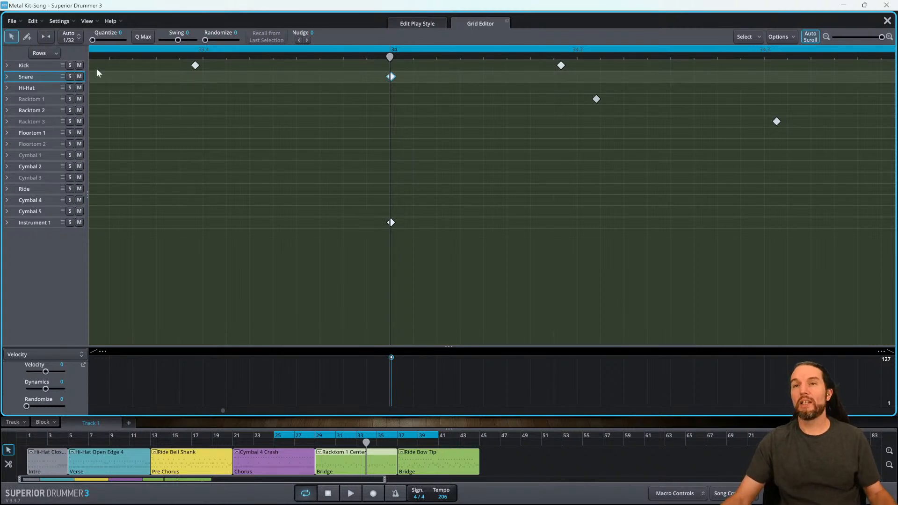
left_click(29, 36)
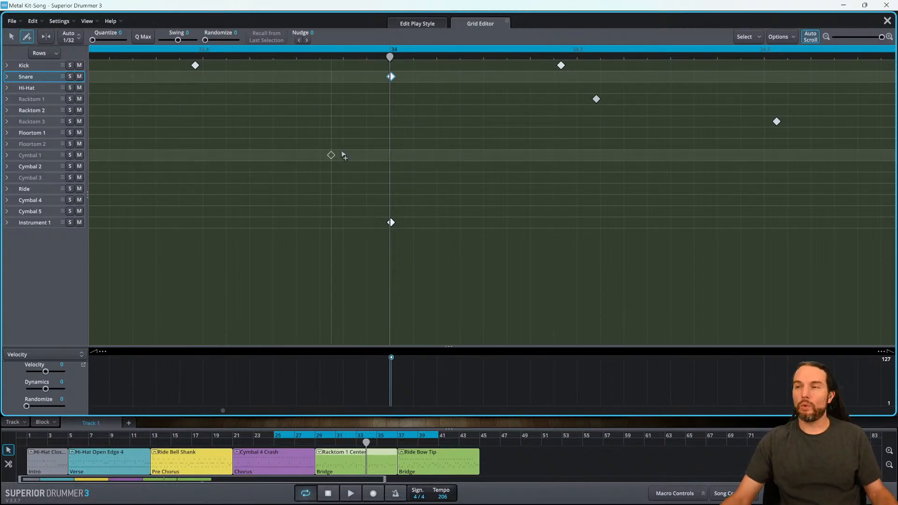
left_click(434, 77)
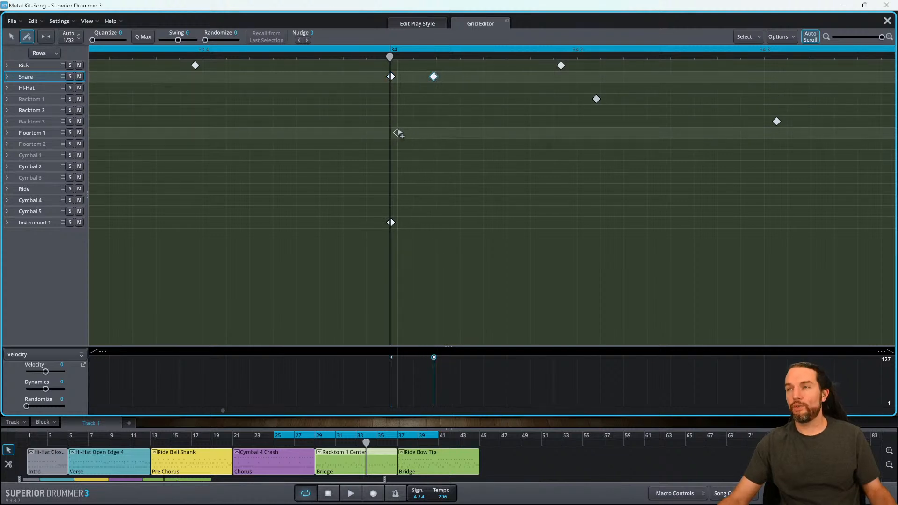
- Move the new Snare note right up against the existing hit at bar 34 to form a flam
scroll(397, 135, "down", 1)
scroll(393, 136, "up", 2)
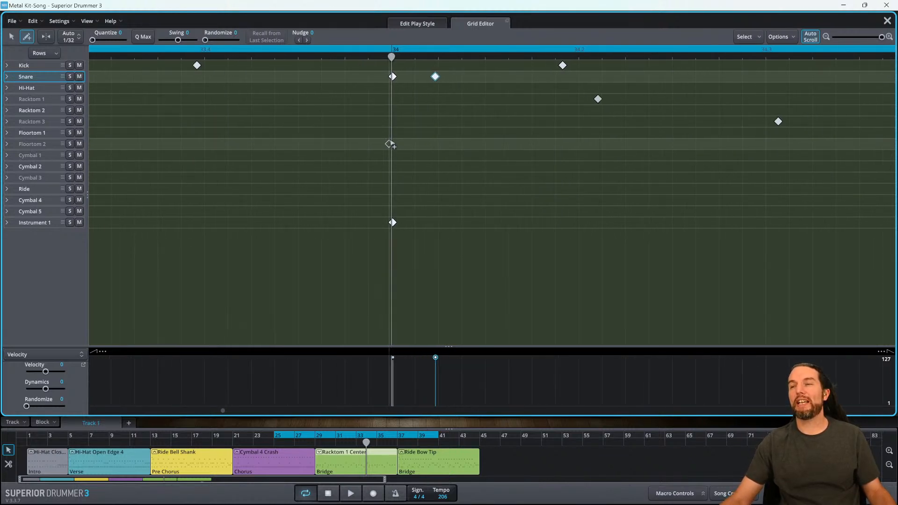
left_click(11, 36)
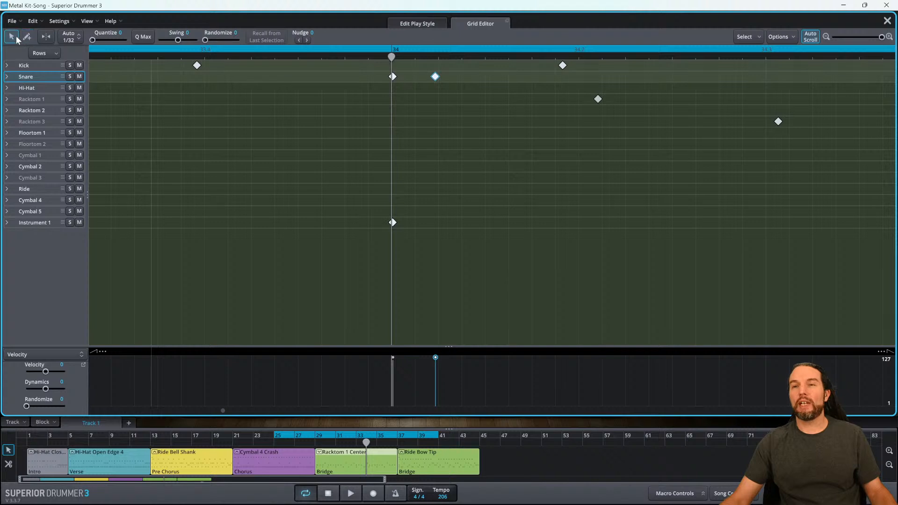
left_click_drag(436, 80, 395, 82)
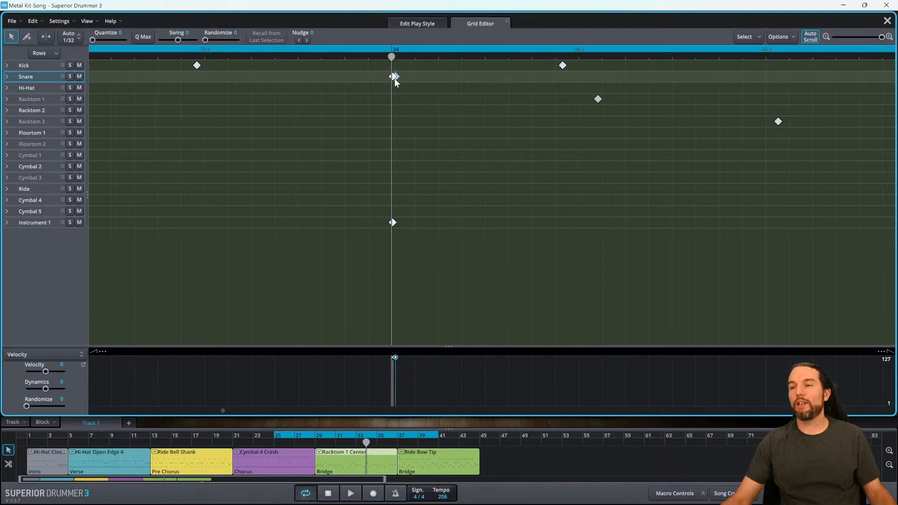
- Lower the velocity of the flam's added Snare note
left_click(59, 355)
left_click(55, 353)
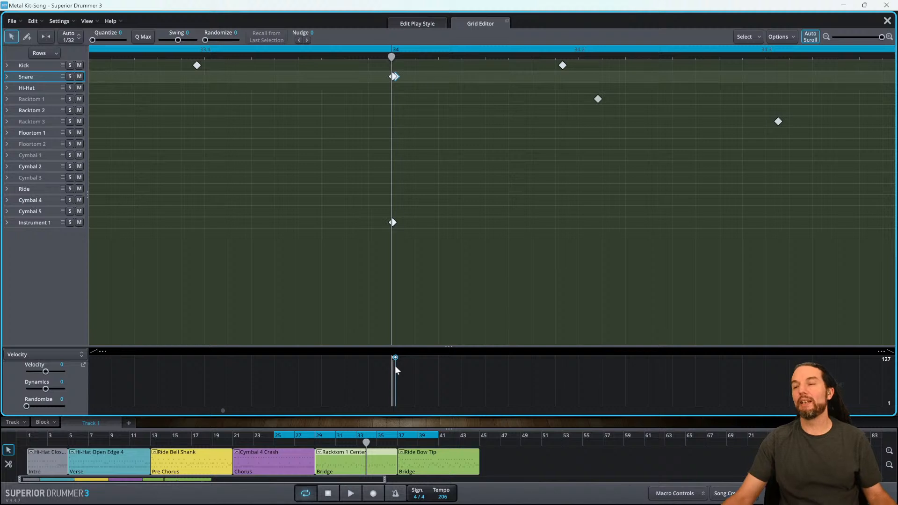
mouse_move(392, 358)
left_mouse_down()
mouse_move(389, 374)
mouse_move(390, 346)
mouse_move(397, 378)
mouse_move(397, 366)
left_mouse_up()
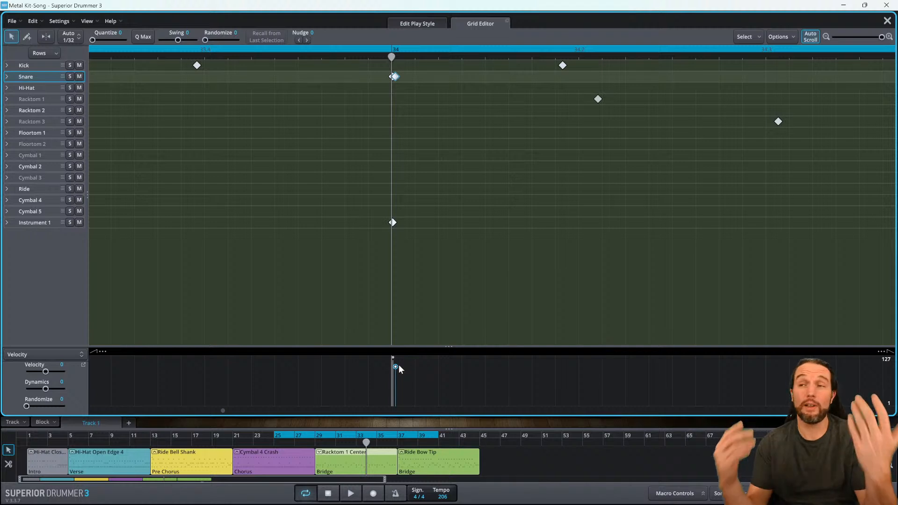
key("Delete")
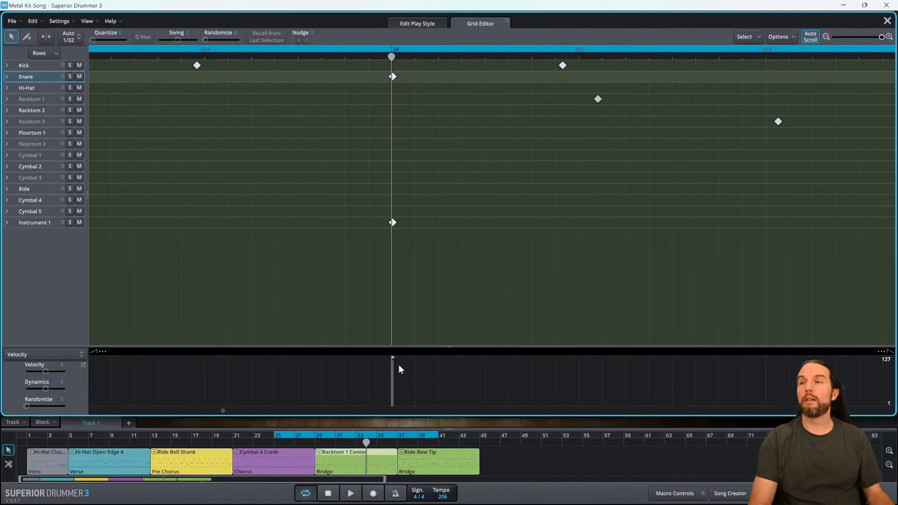
key("ctrl+z")
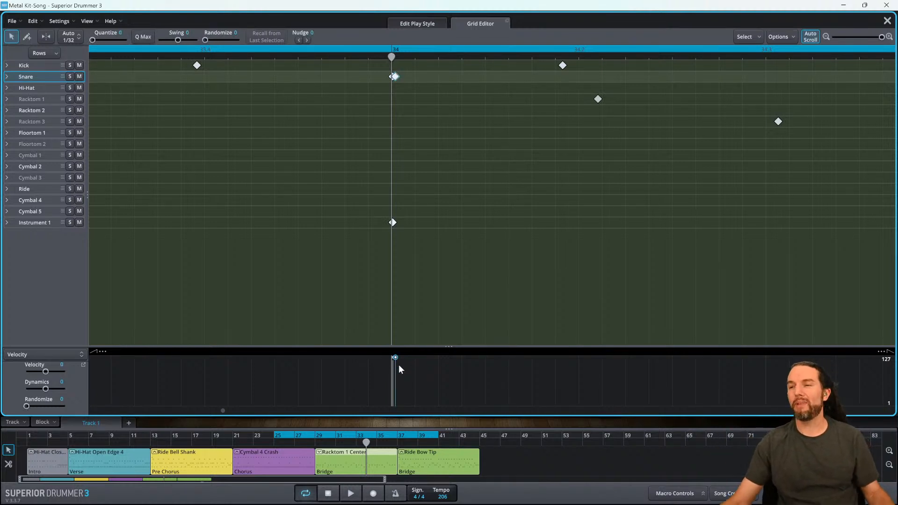
key("ctrl+d")
key("Delete")
- Close the grid editor, select the bridge block and start playback
scroll(461, 311, "down", 2)
scroll(447, 304, "down", 2)
scroll(431, 307, "left", 1)
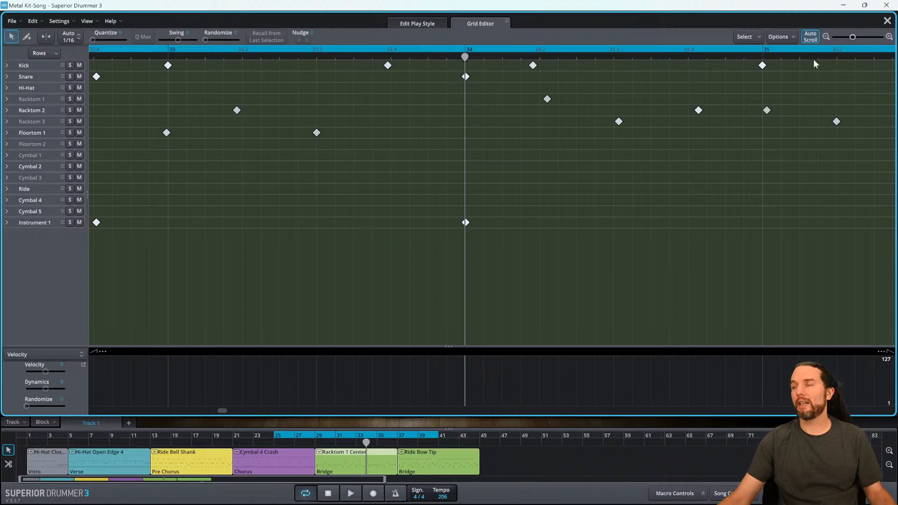
left_click(886, 22)
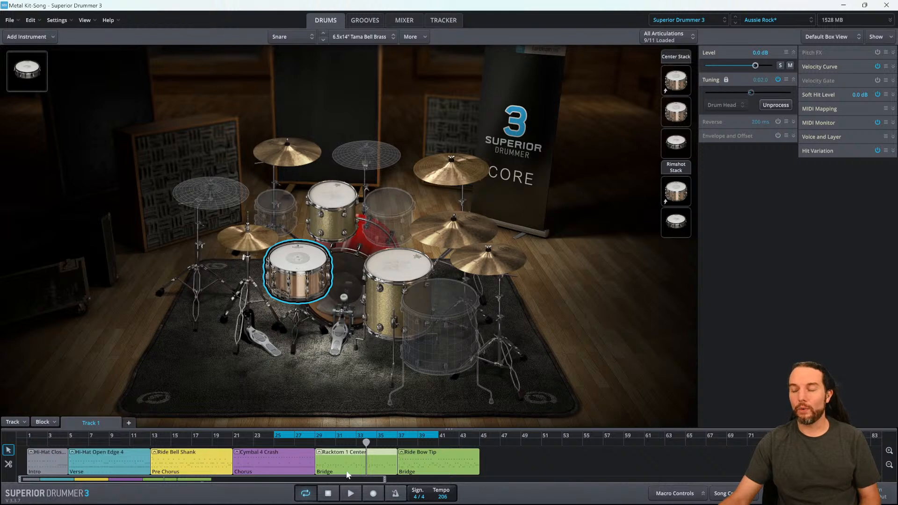
left_click(327, 451)
key("space")
- Select Instrument 1 and set its tuning to 0
left_click(25, 73)
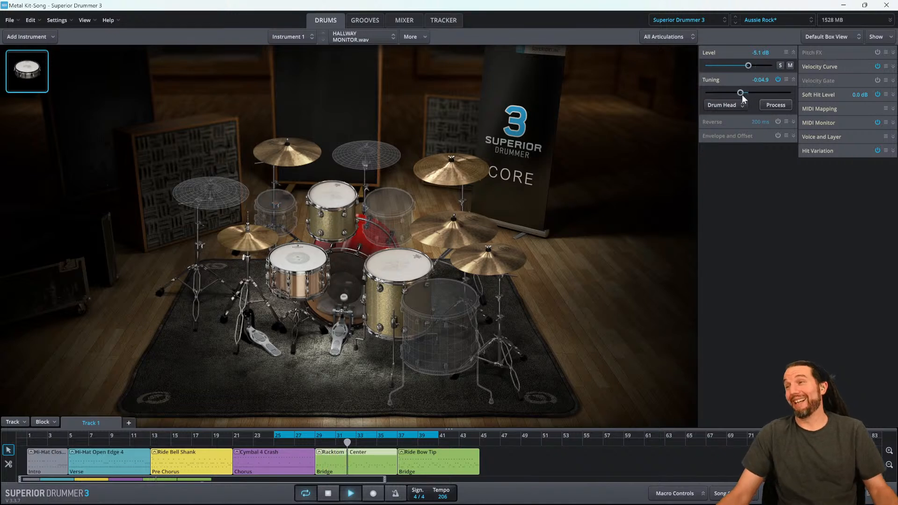
double_click(760, 80)
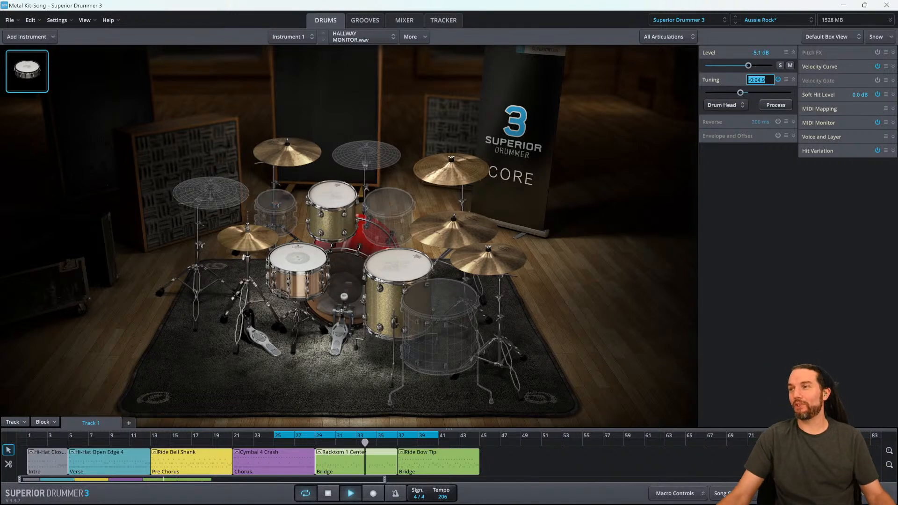
type("0")
key("Return")
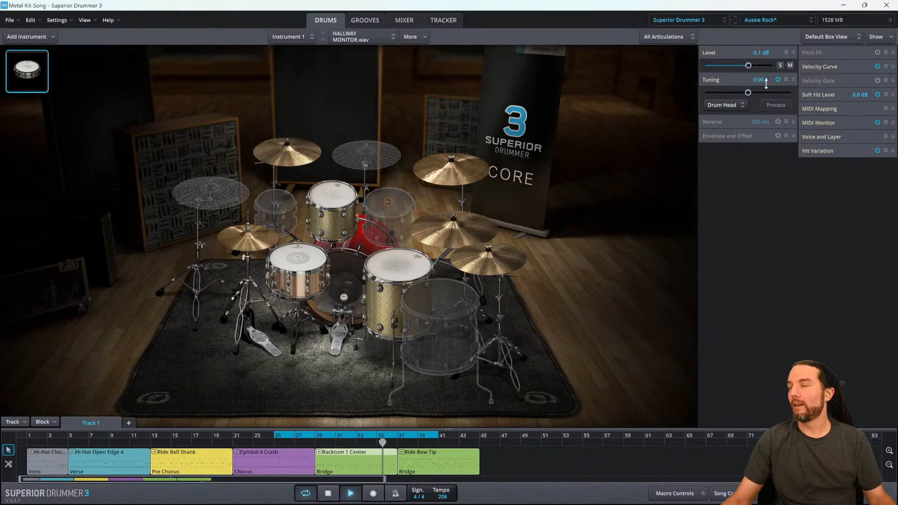
- Lower Instrument 1's level to about -12.3 dB and stop playback
left_click_drag(749, 65, 732, 66)
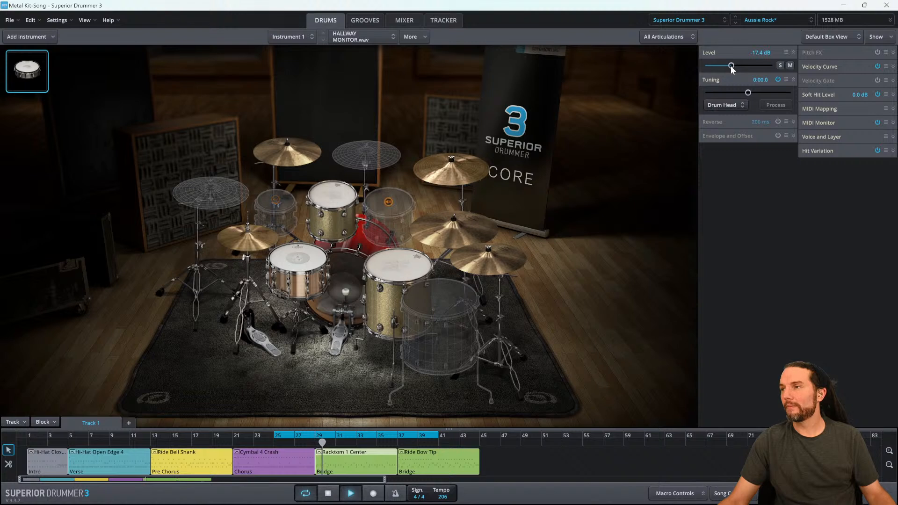
left_click_drag(732, 66, 738, 65)
key("space")
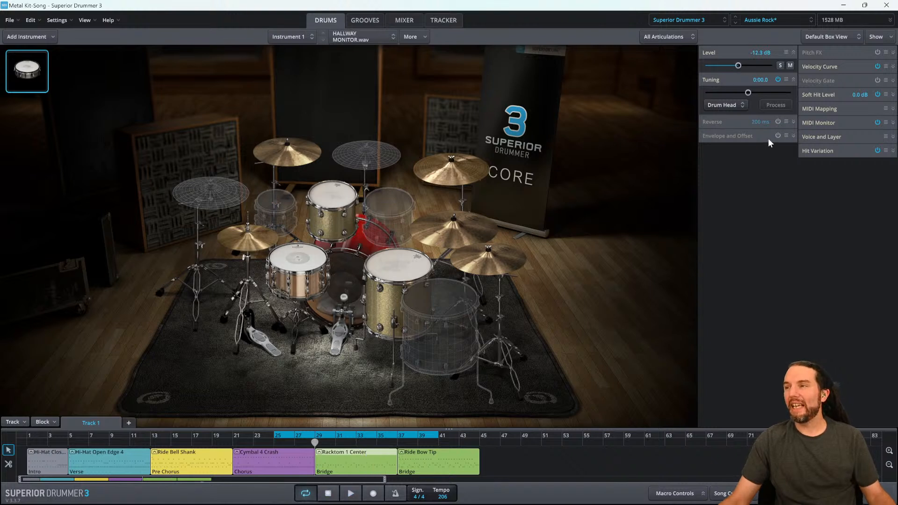
- Enable Envelope and Offset for Instrument 1 and set its attack to about 544 ms
left_click(777, 136)
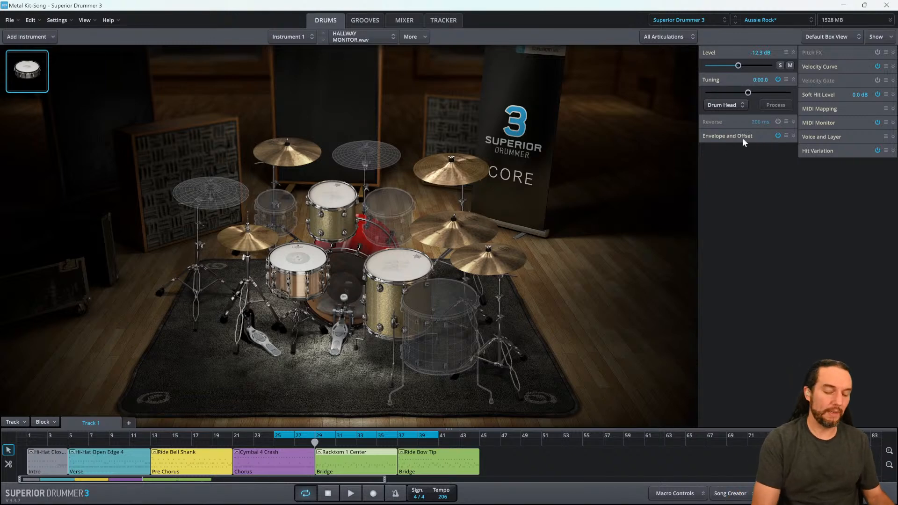
key("super+plus")
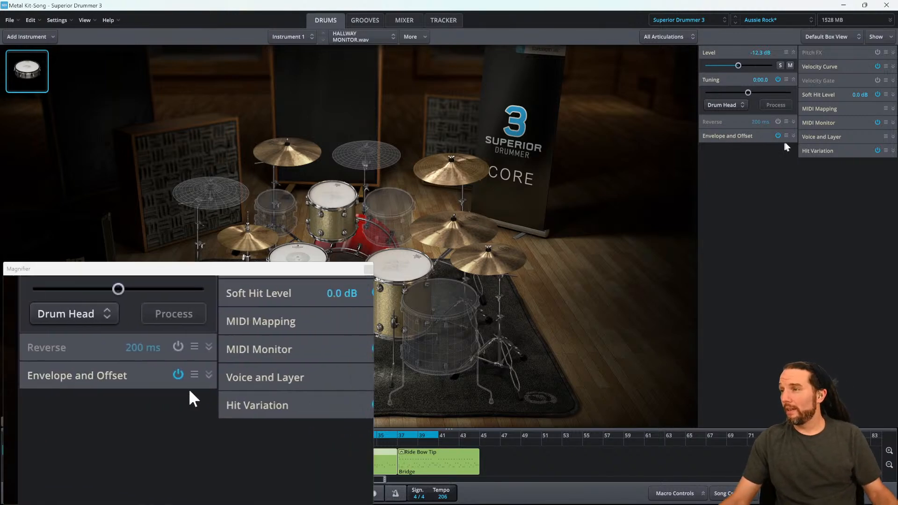
left_click(793, 136)
left_click_drag(706, 149, 709, 149)
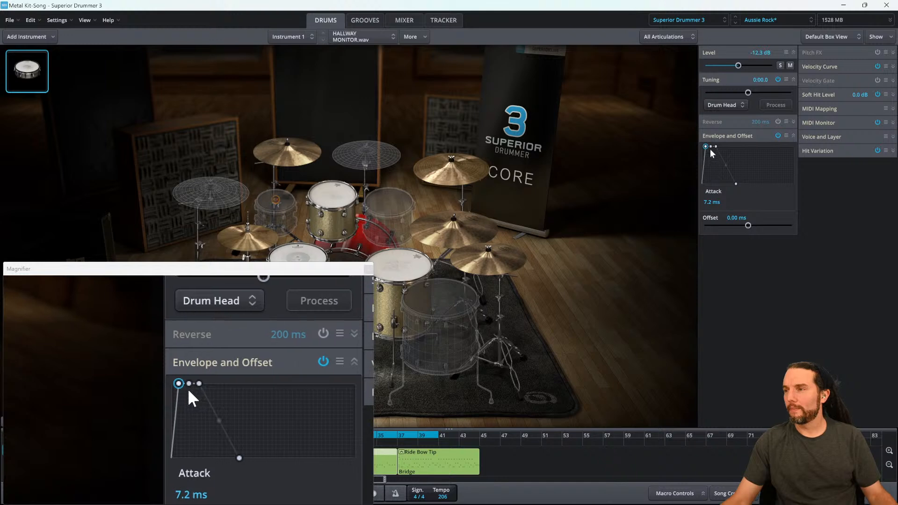
left_click_drag(710, 151, 713, 154)
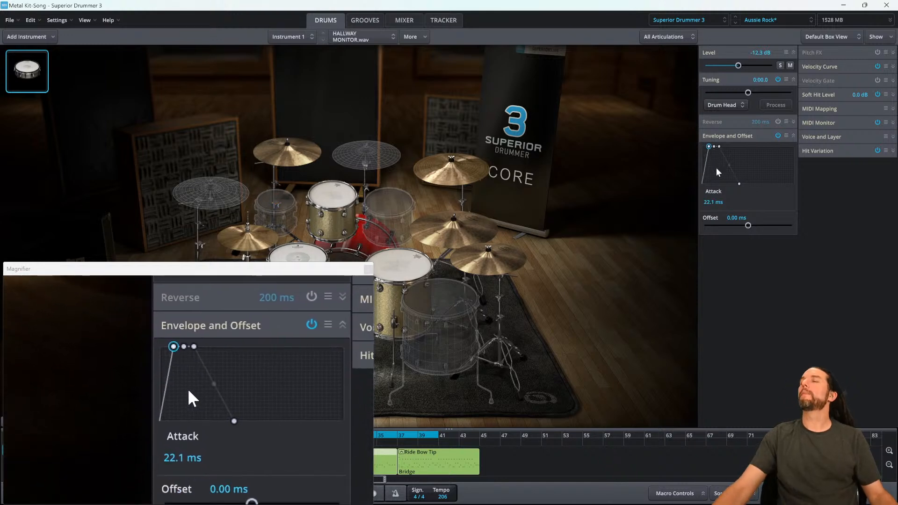
left_click_drag(709, 146, 713, 151)
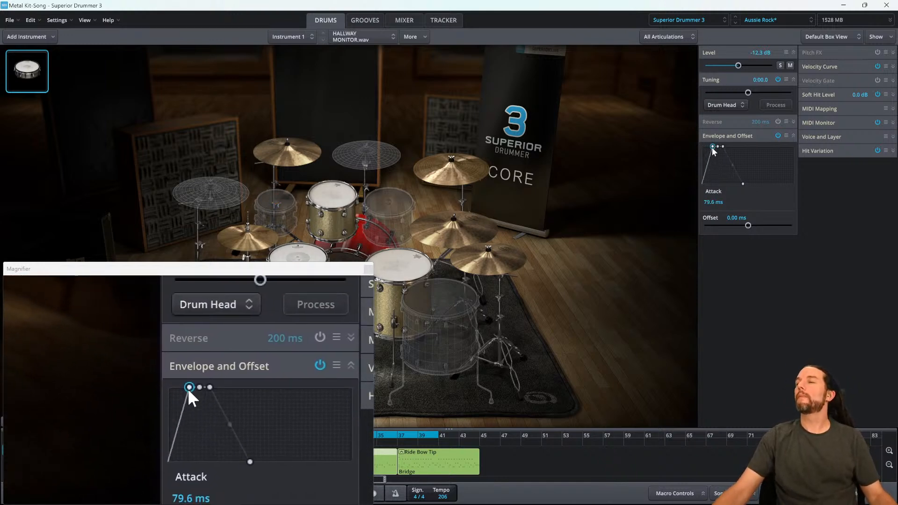
left_click_drag(713, 147, 739, 149)
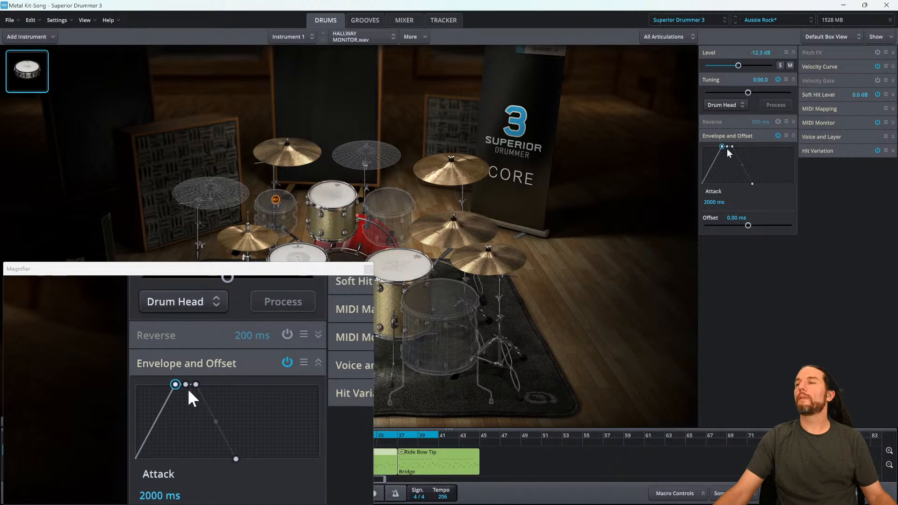
left_click_drag(722, 147, 719, 148)
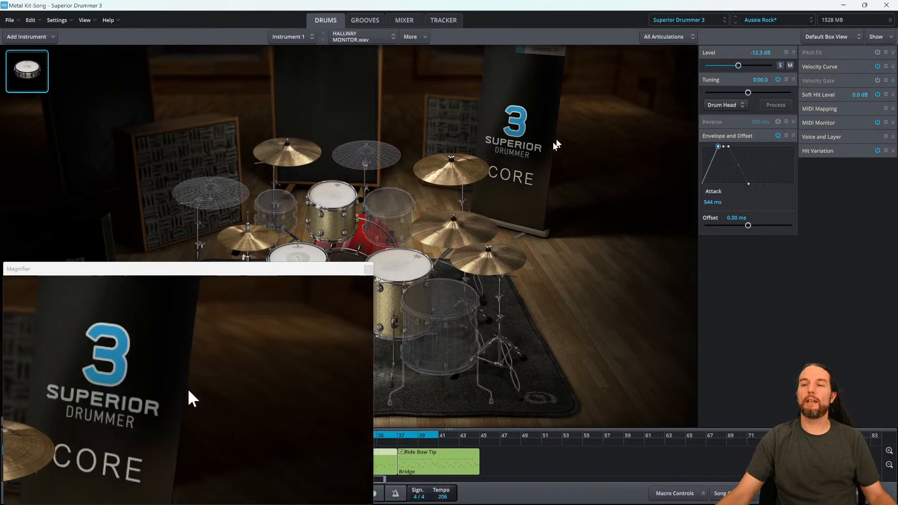
left_click(368, 269)
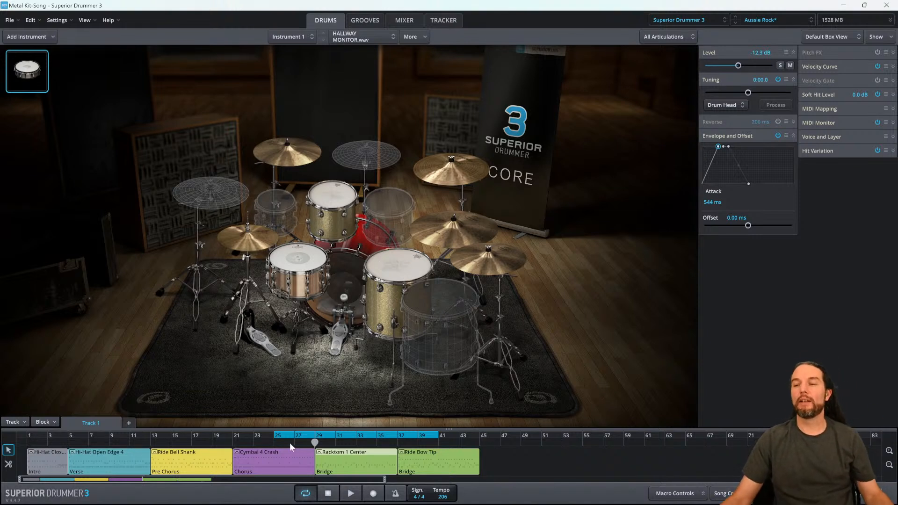
- Select the bridge block and play it back to hear the shaped sample
left_click(285, 462)
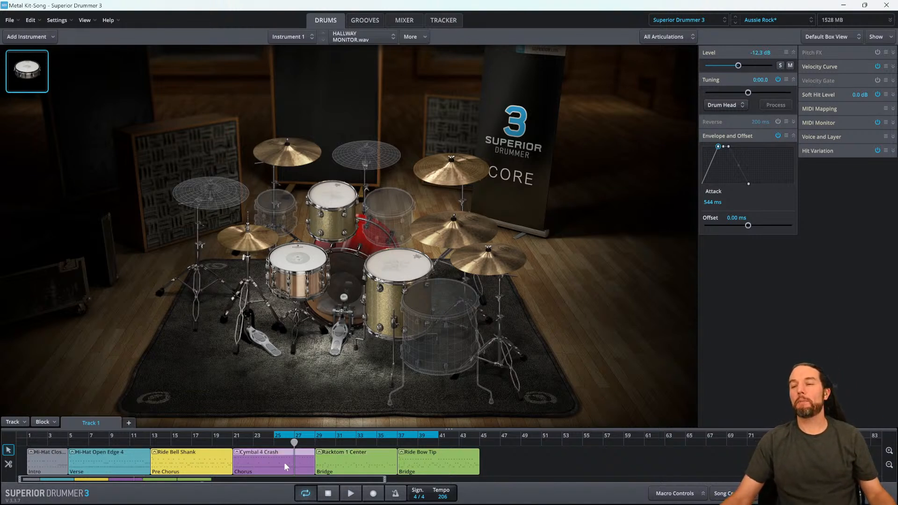
left_click(342, 461)
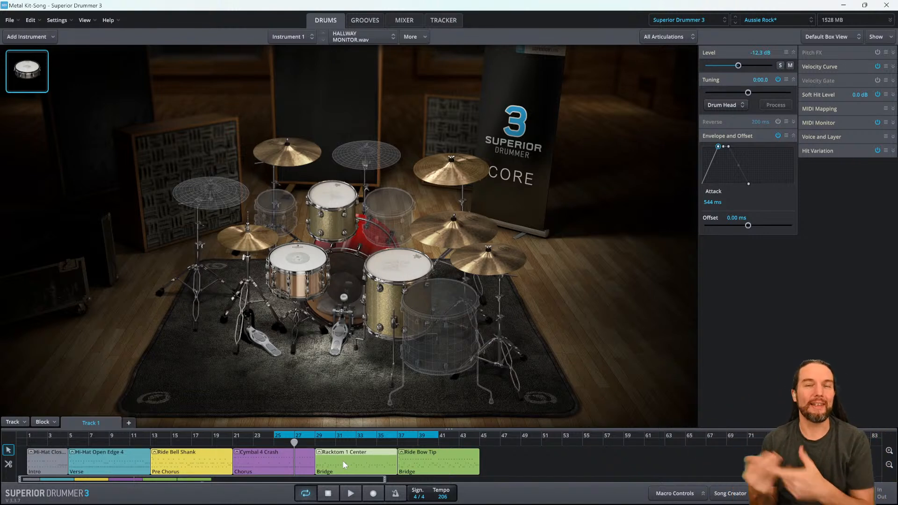
key("space")
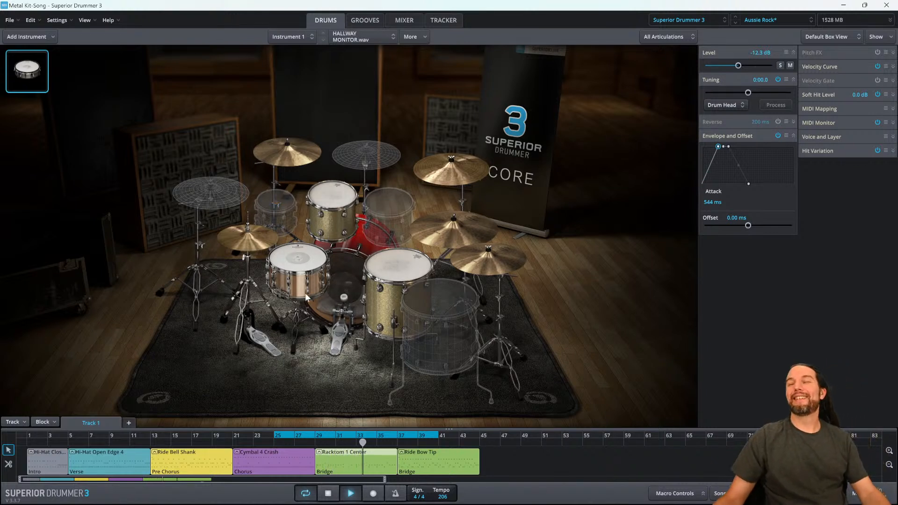
key("space")
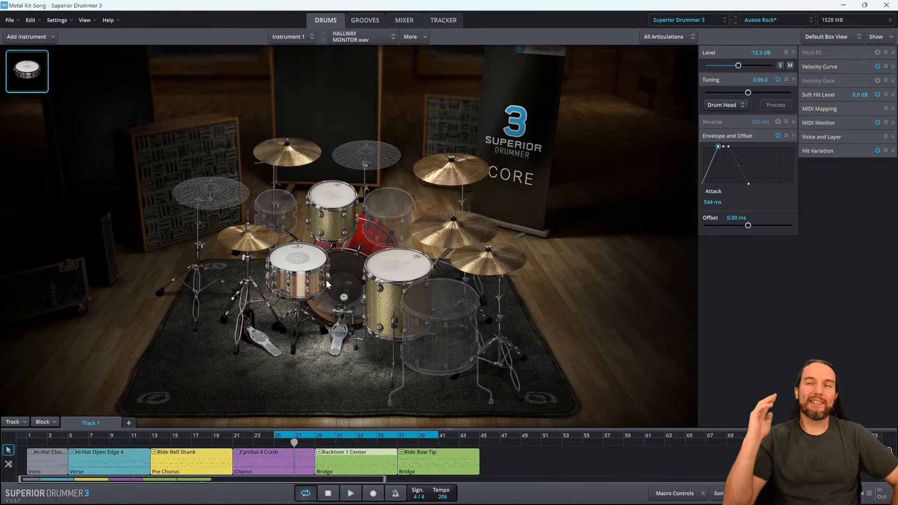
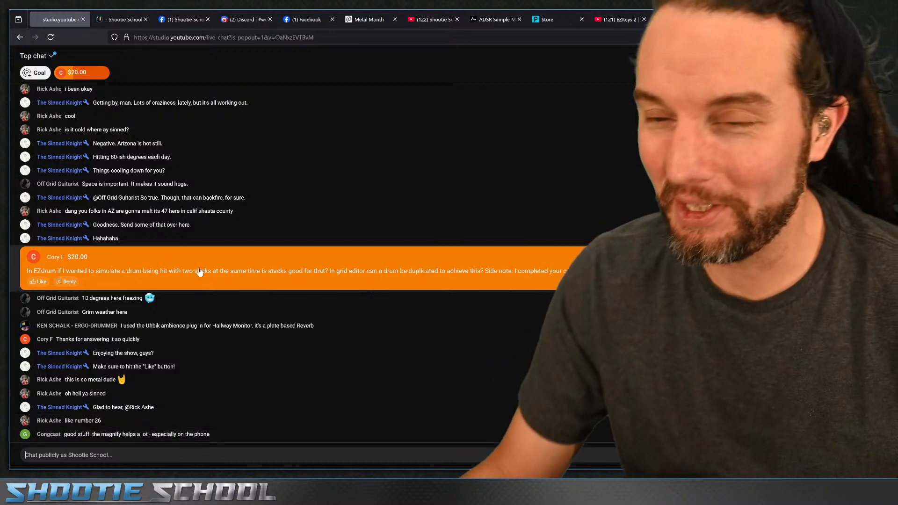
- Scroll through the live chat to read the viewers' messages, then leave the chat window
scroll(156, 219, "up", 5)
scroll(155, 219, "up", 6)
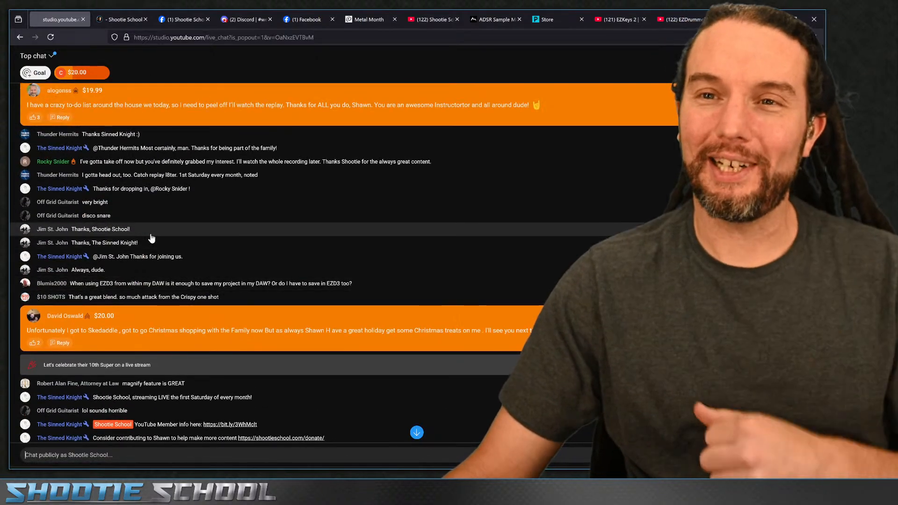
scroll(155, 241, "up", 2)
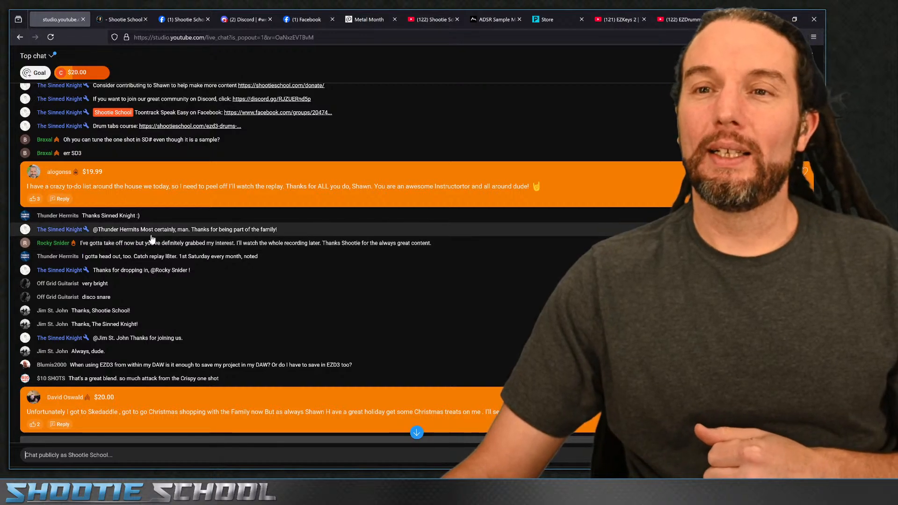
scroll(151, 239, "up", 10)
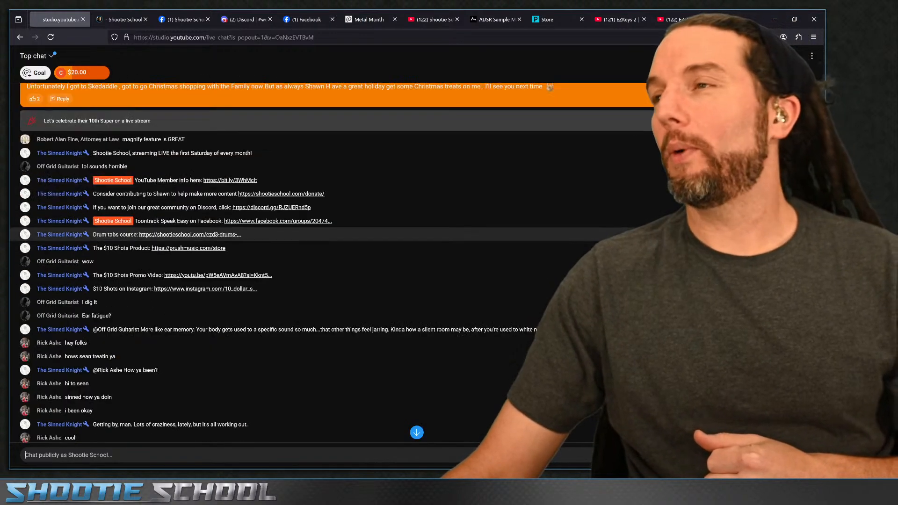
scroll(328, 235, "down", 2)
left_click(775, 19)
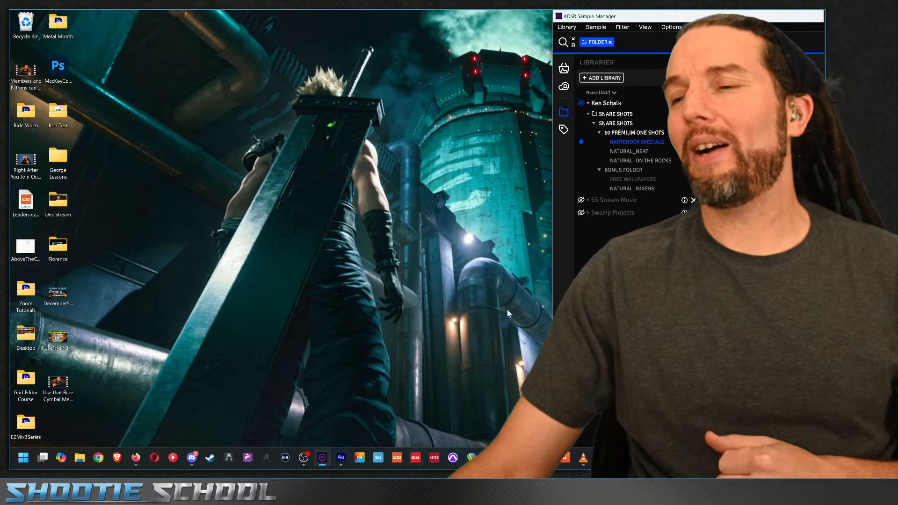
- Launch Pro Tools and open the recent EZD Blend session
left_click(453, 458)
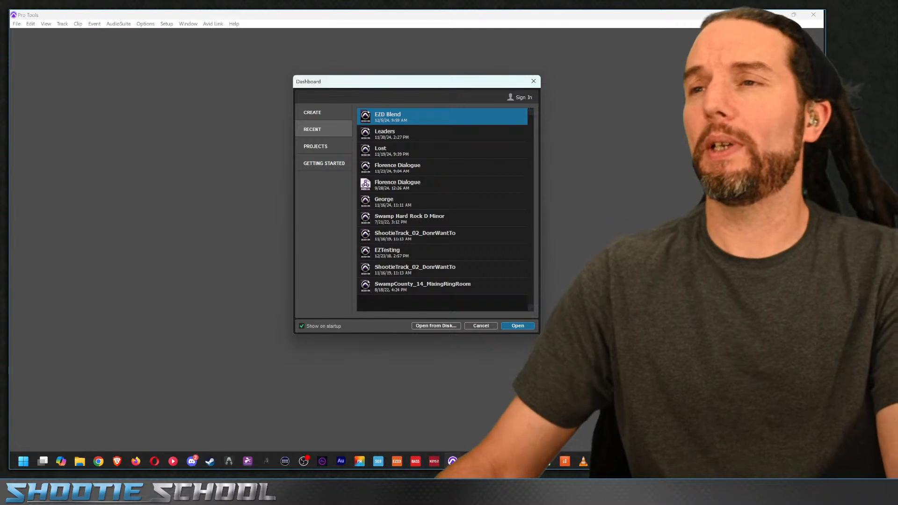
double_click(481, 119)
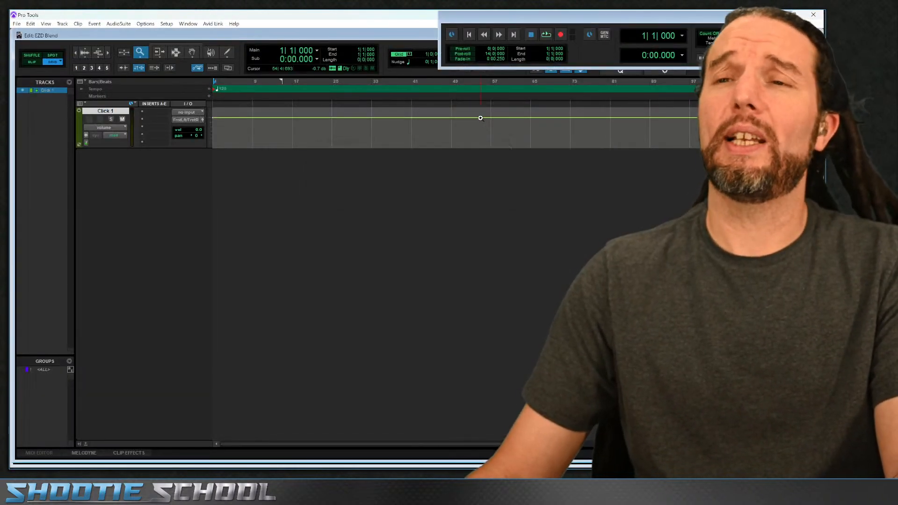
- Try to delete the Click 1 track
right_click(112, 114)
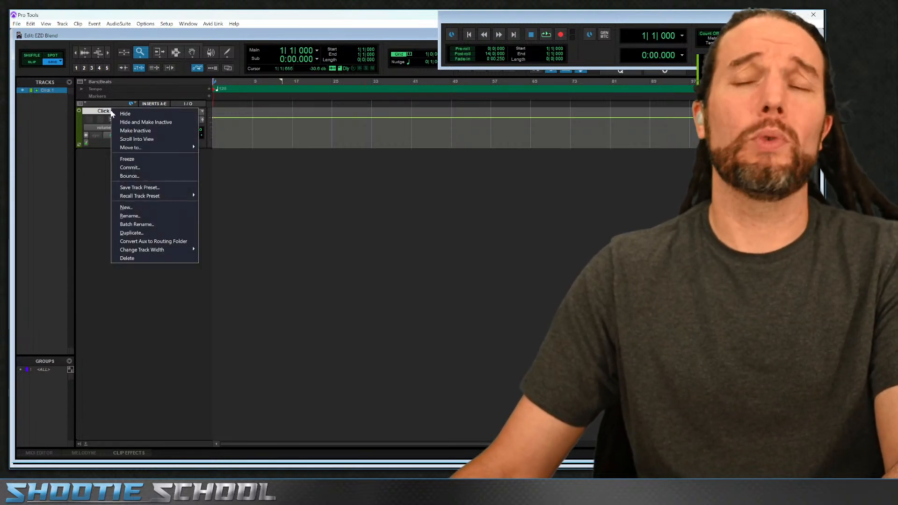
left_click(137, 258)
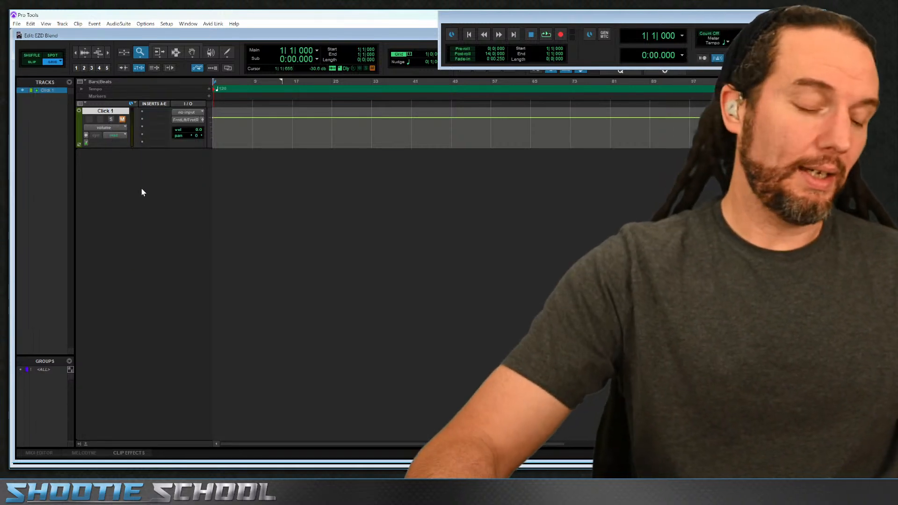
- Create two stereo instrument tracks named EZD
key("ctrl+shift+n")
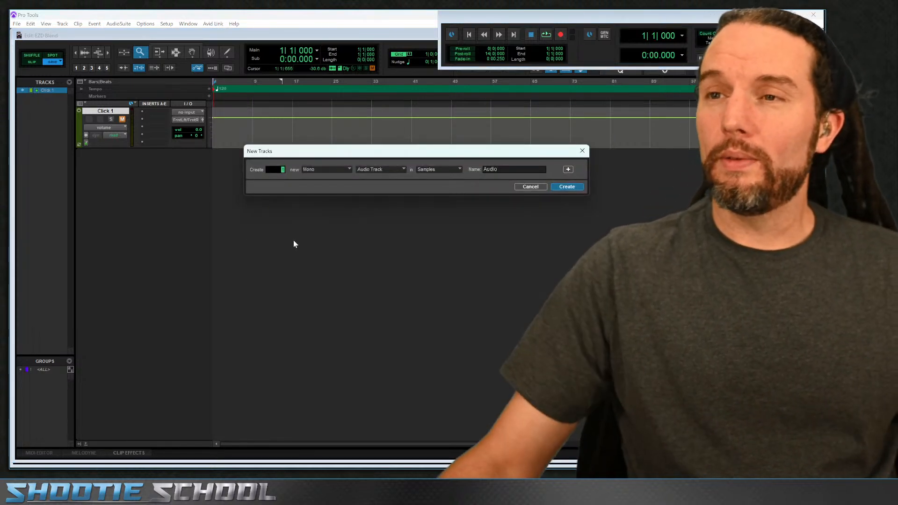
left_click(327, 169)
left_click(330, 177)
left_click(385, 169)
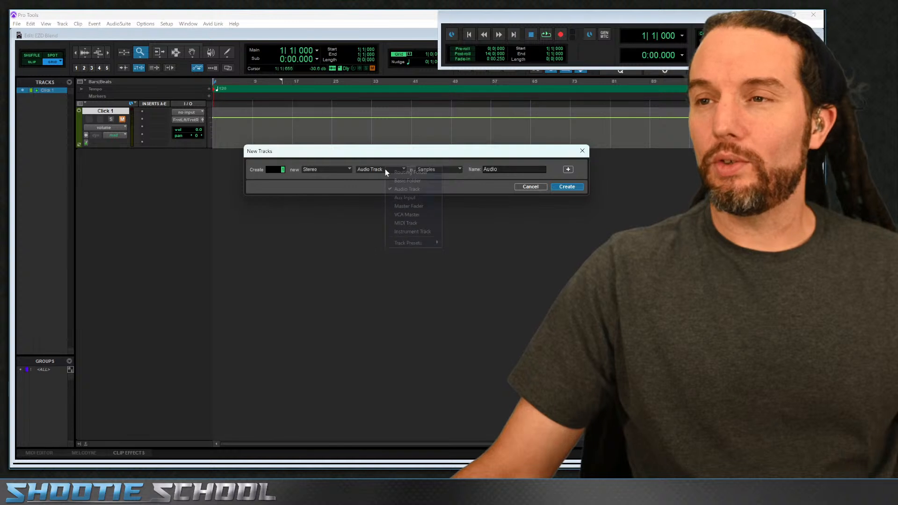
left_click(412, 231)
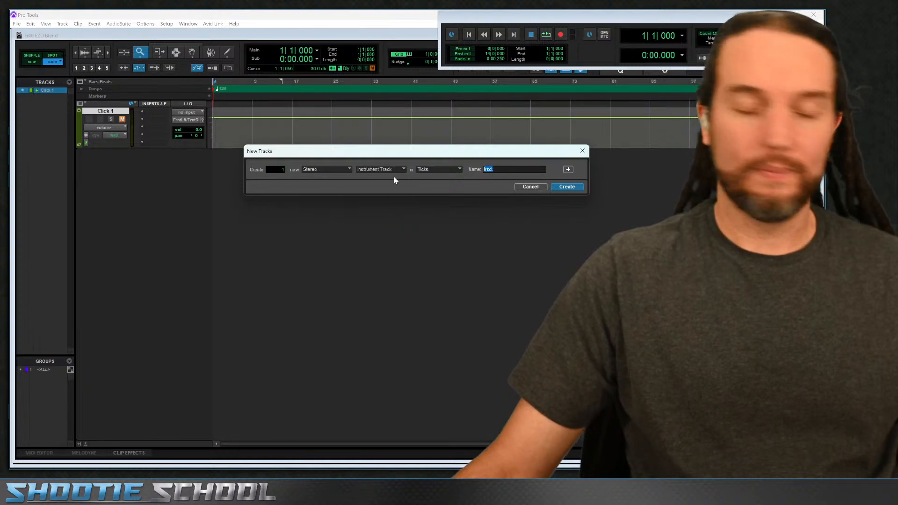
type("EZD")
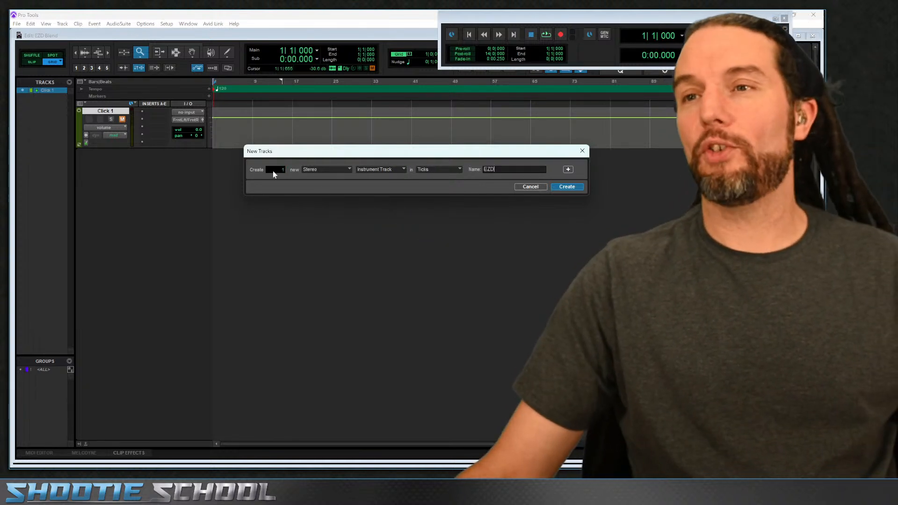
type("2")
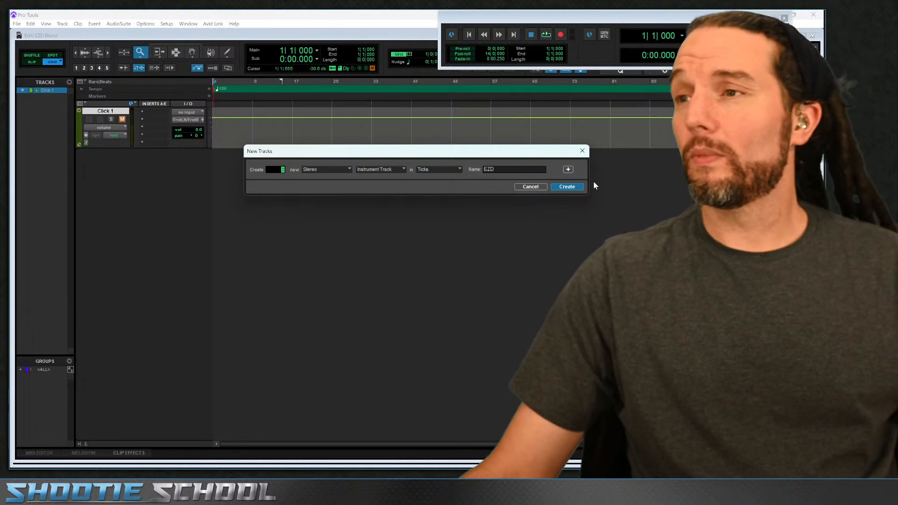
left_click(566, 187)
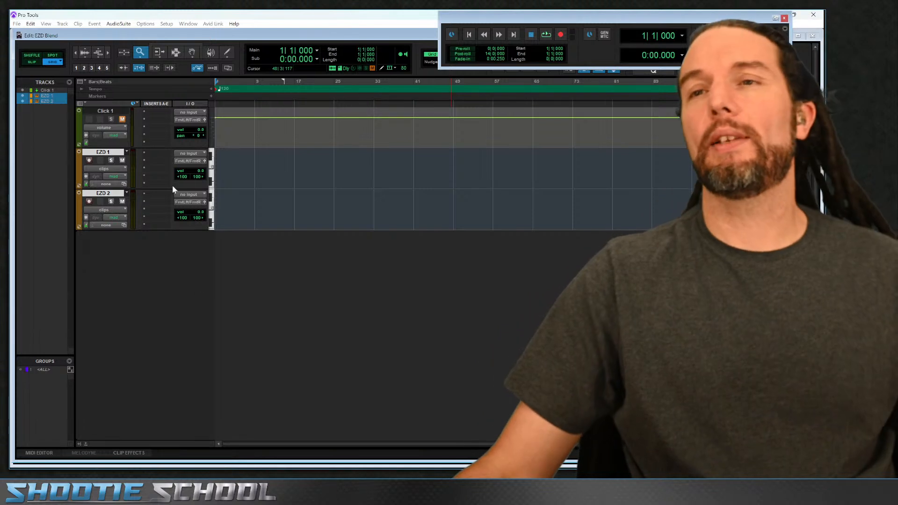
- Insert EZdrummer 3 as a multichannel plug-in on the EZD 1 track and close its window
left_click(155, 152)
mouse_move(187, 179)
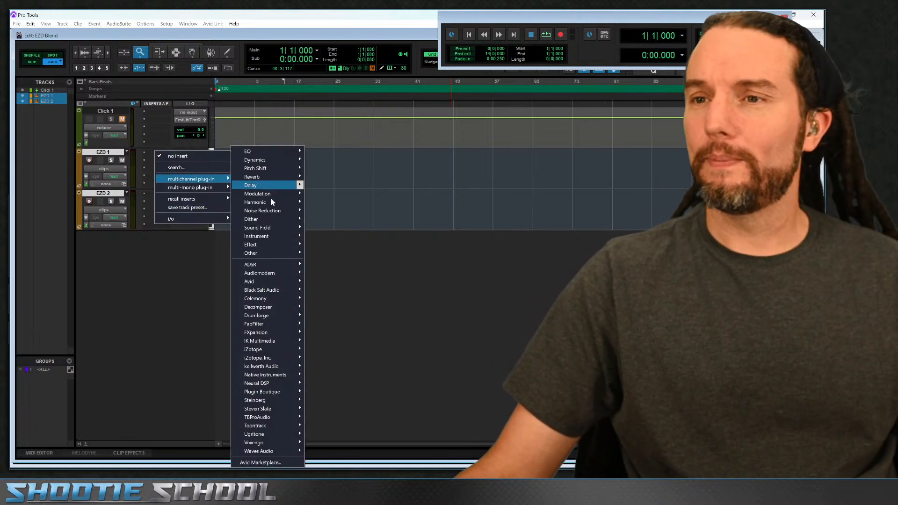
mouse_move(257, 426)
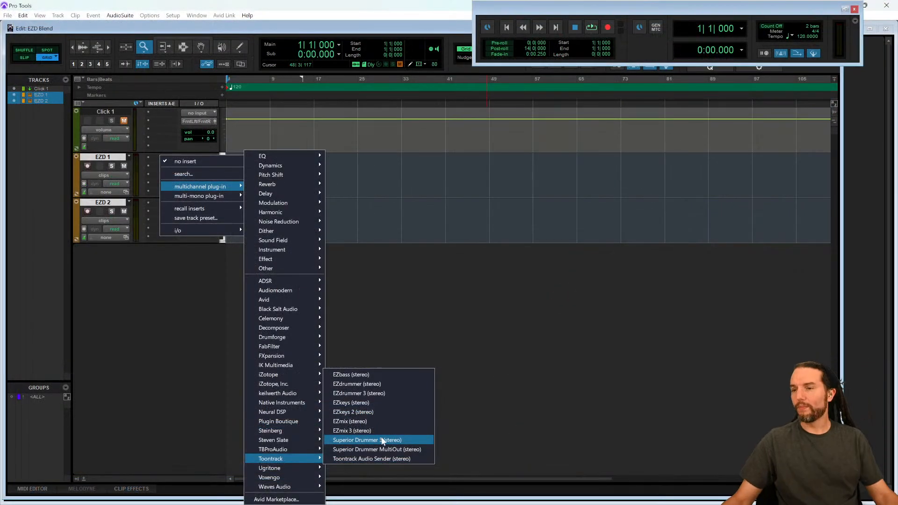
left_click(366, 394)
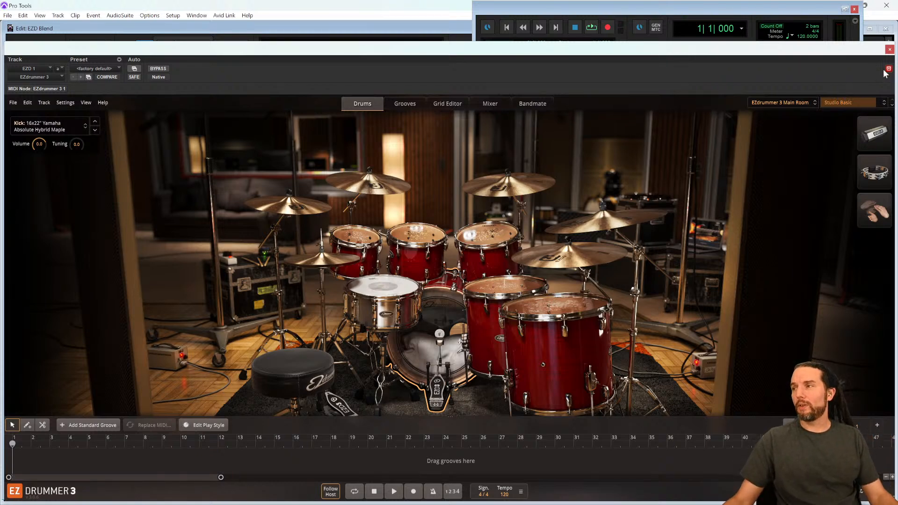
left_click(890, 50)
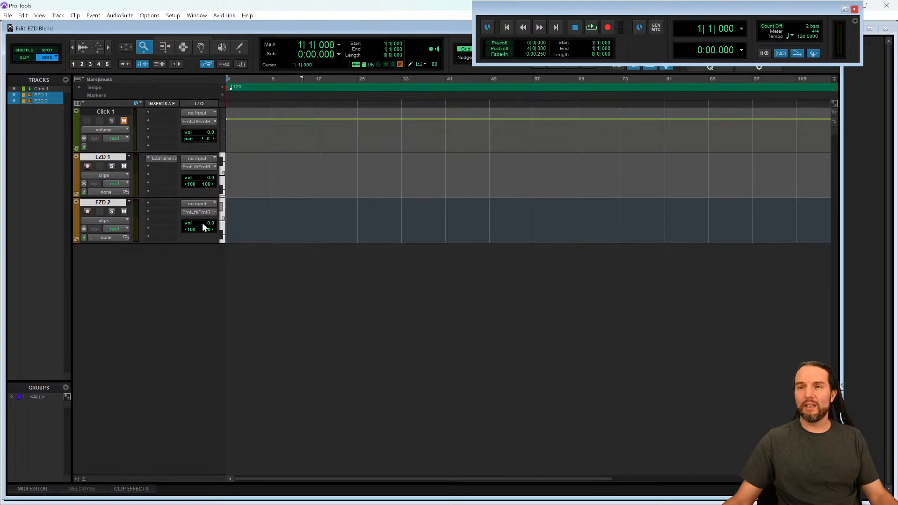
- Insert EZdrummer 3 as a multichannel plug-in on the EZD 2 track and close its window
left_click(158, 204)
mouse_move(206, 232)
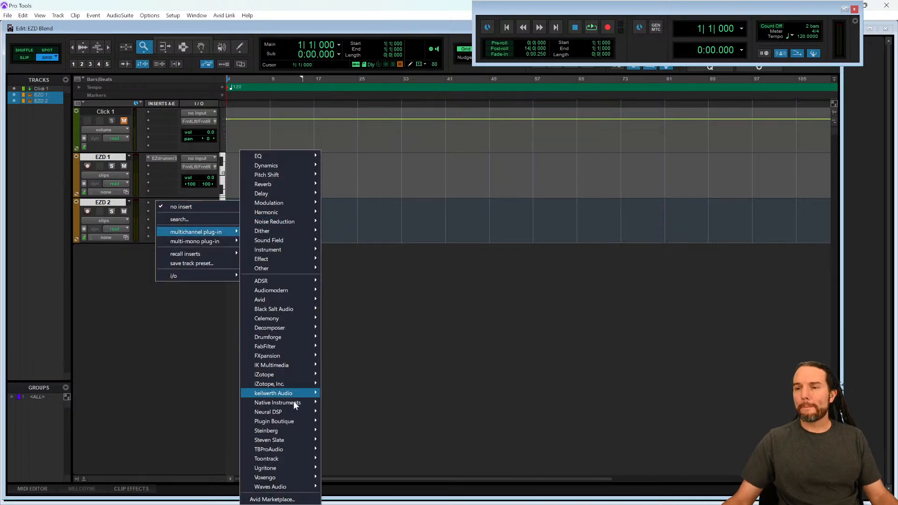
mouse_move(290, 457)
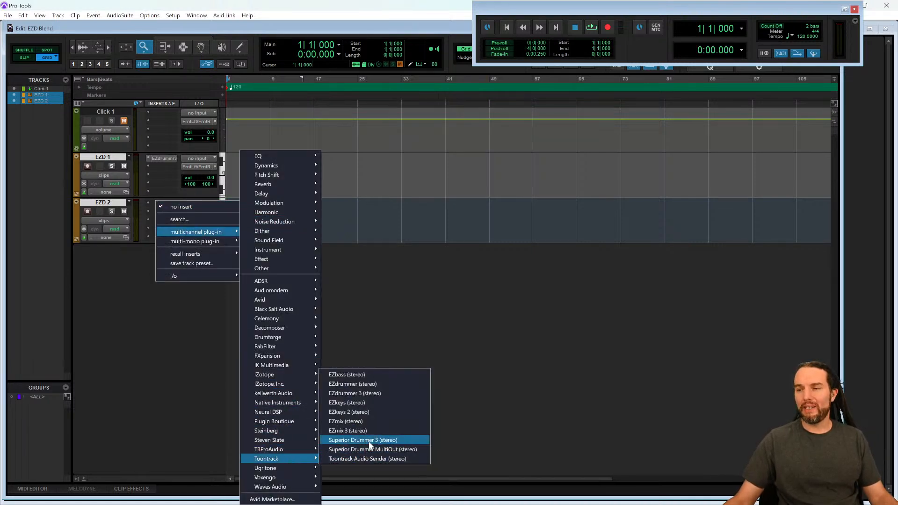
left_click(374, 394)
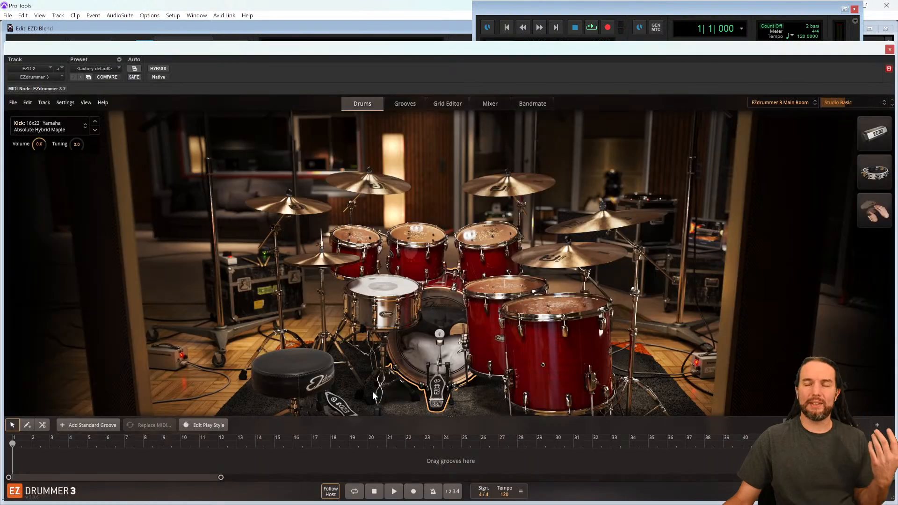
left_click(890, 50)
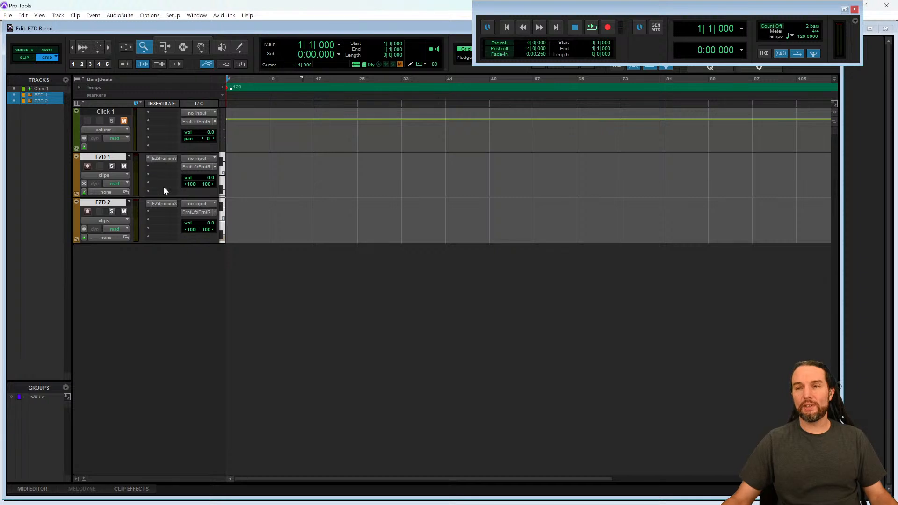
- Close the transport window and resize the Pro Tools window to fill the left half of the screen
left_click(164, 159)
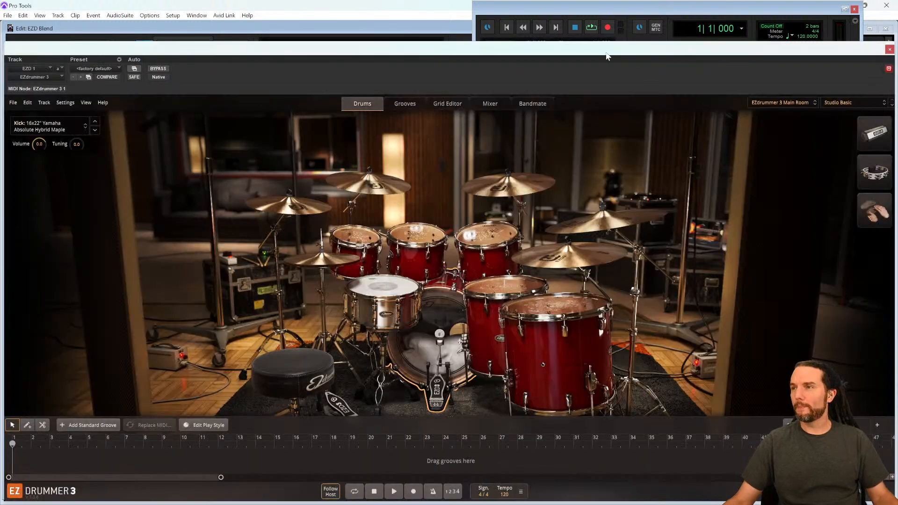
left_click_drag(603, 55, 605, 53)
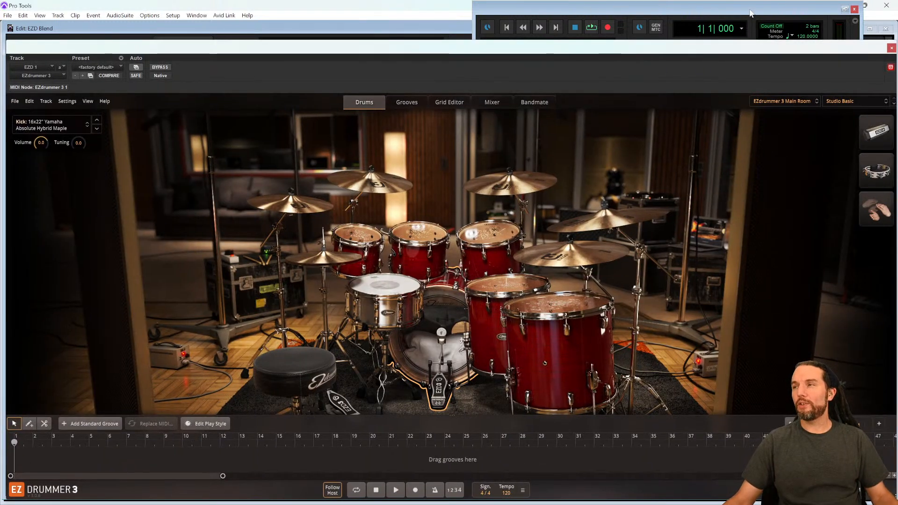
left_click(854, 10)
left_click_drag(832, 12, 423, 38)
left_click(893, 48)
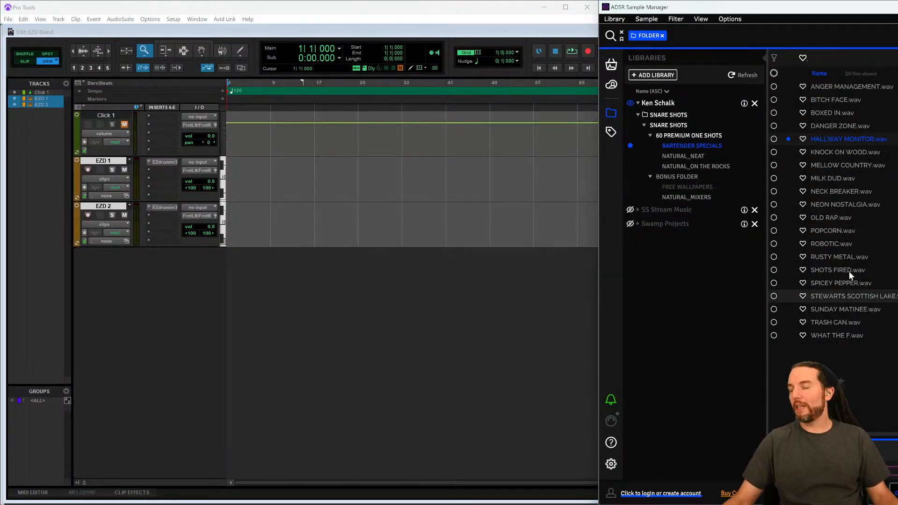
- Relaunch ADSR Sample Manager and decline the new loops and samples notice
left_click(834, 231)
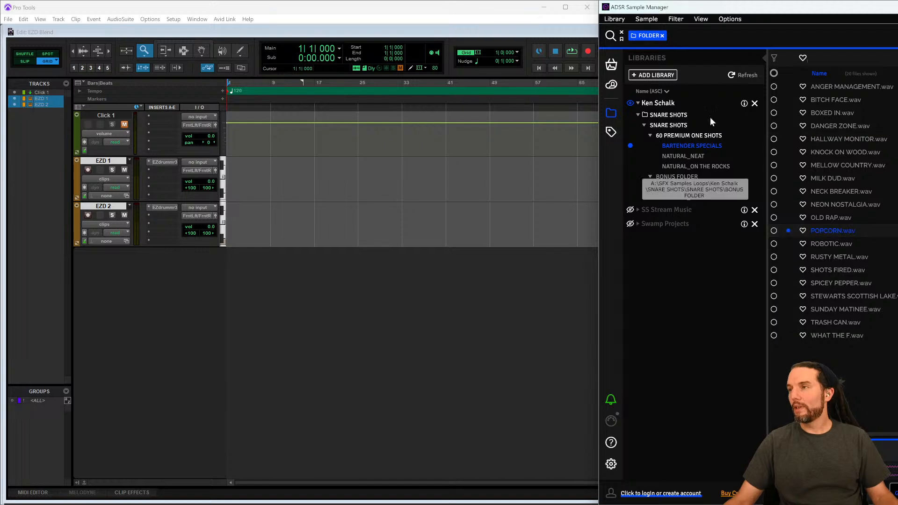
left_click_drag(767, 8, 316, 40)
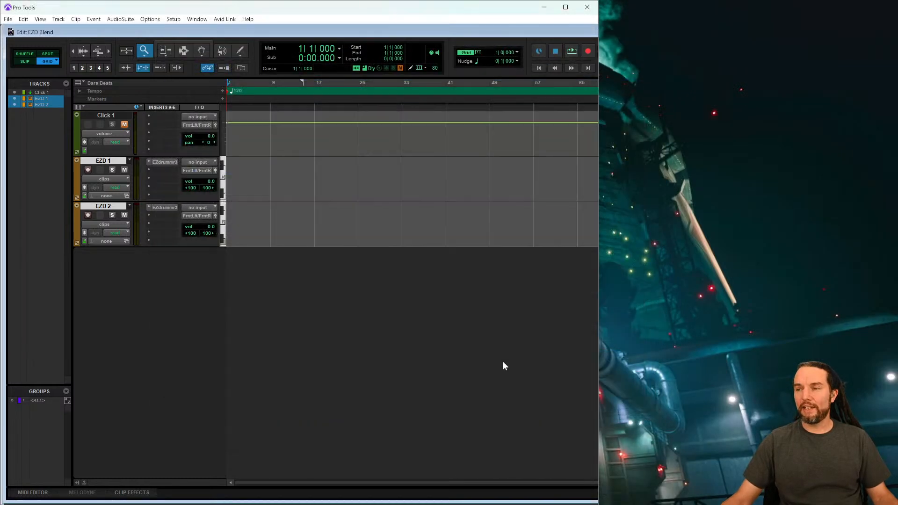
mouse_move(495, 503)
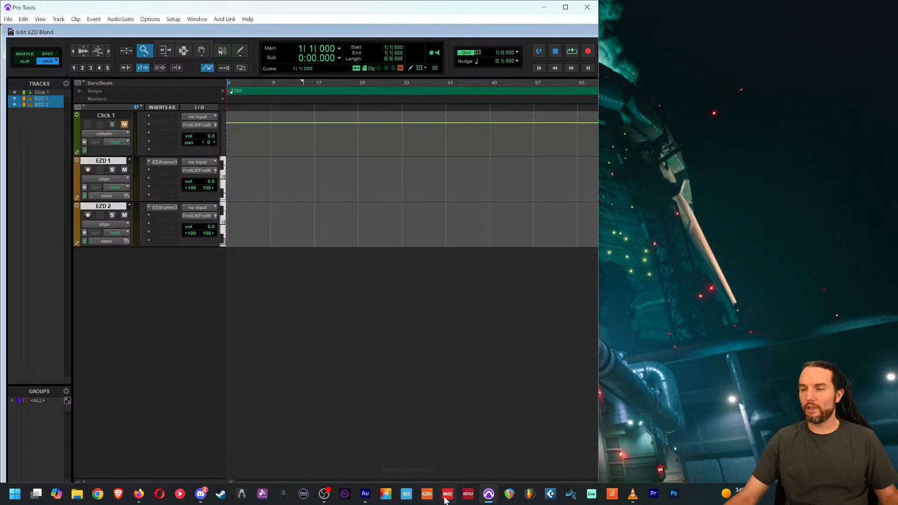
left_click(345, 494)
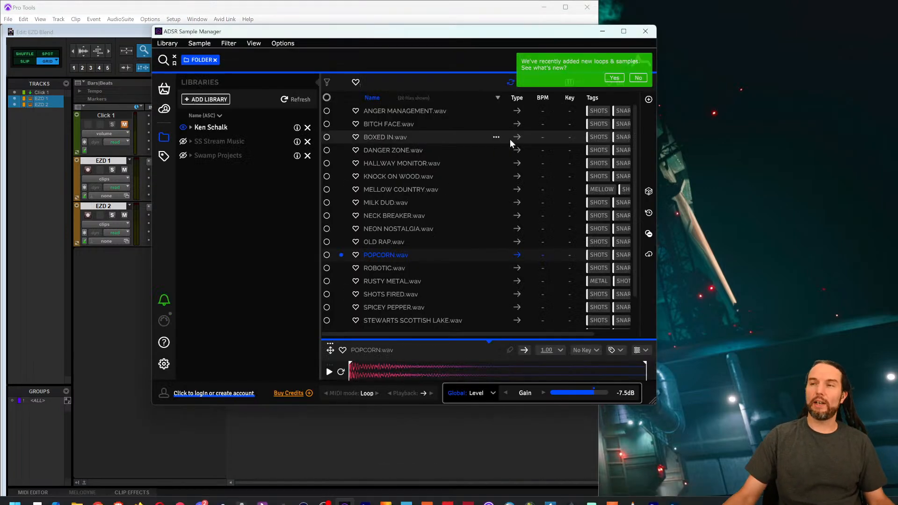
left_click(638, 78)
- Dock the sample manager to the right and expand Ken Schalk's library down to the 60 Premium One Shots folder
left_click(400, 137)
mouse_move(438, 30)
left_mouse_down()
mouse_move(547, 4)
mouse_move(490, 30)
mouse_move(426, 38)
mouse_move(447, 55)
mouse_move(442, 27)
left_mouse_up()
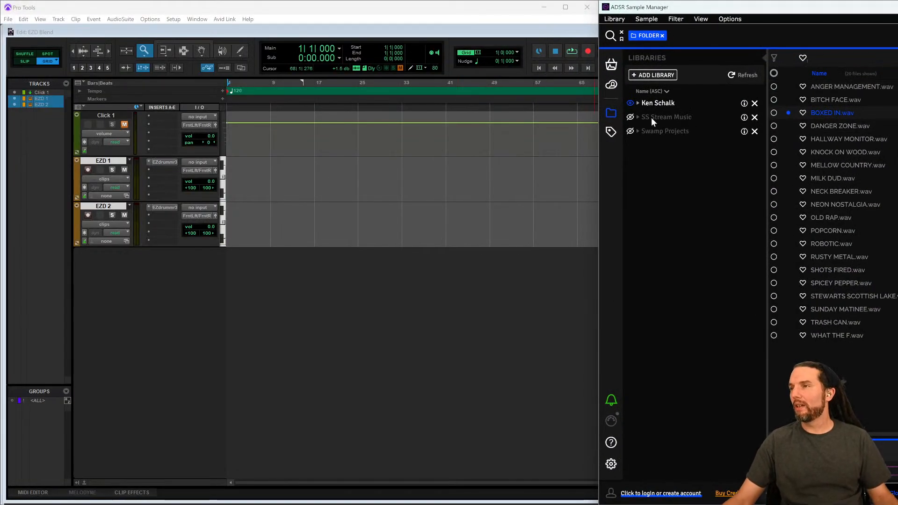
left_click(638, 104)
left_click(637, 116)
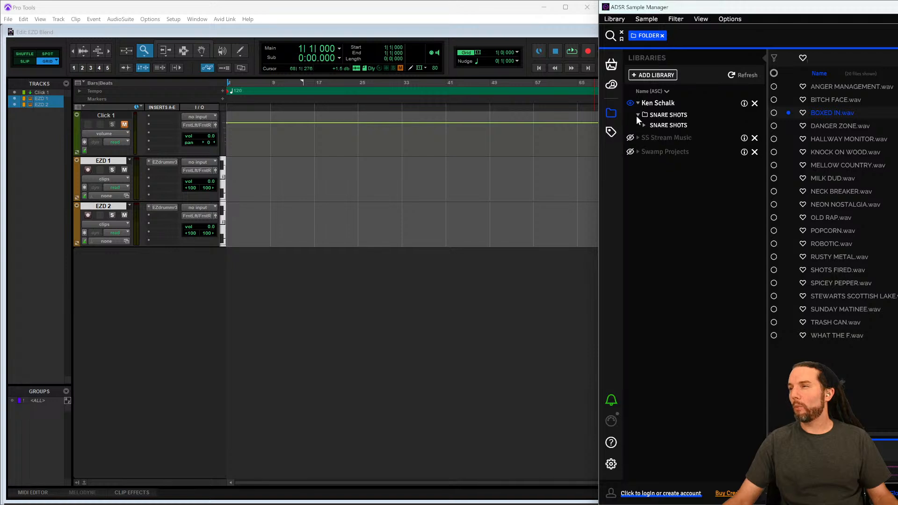
left_click(644, 125)
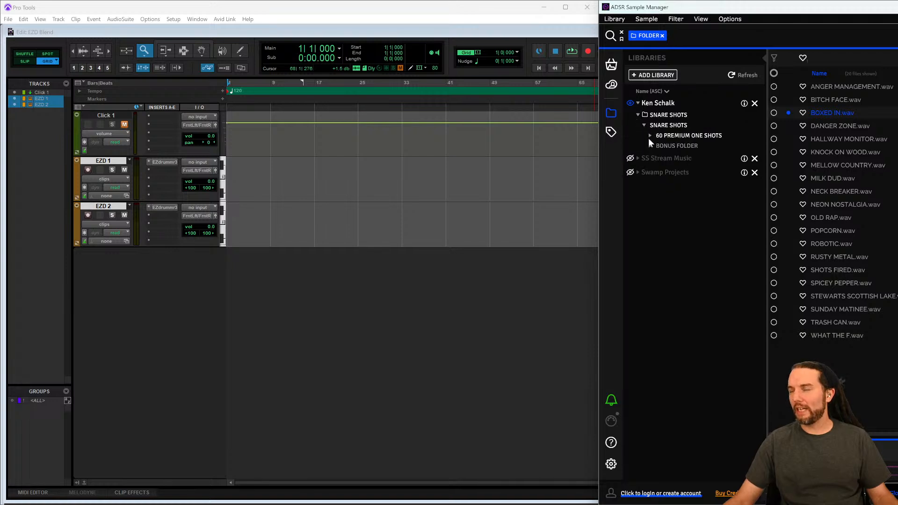
left_click(649, 135)
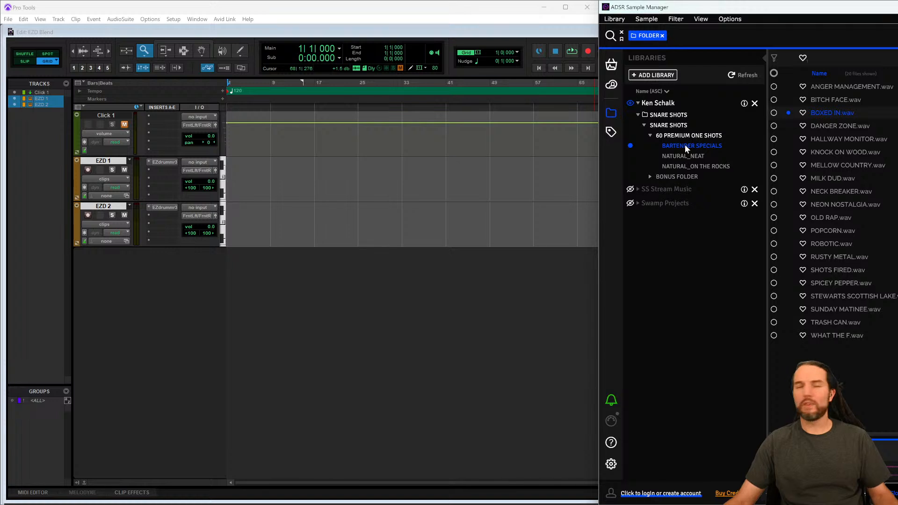
- Audition the BITCH FACE.wav and ANGER MANAGEMENT.wav snare samples
left_click(833, 100)
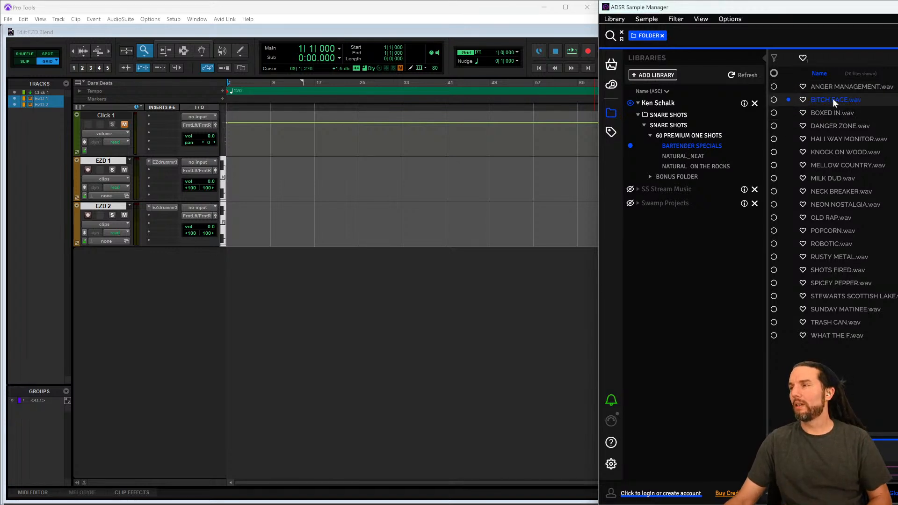
left_click(827, 90)
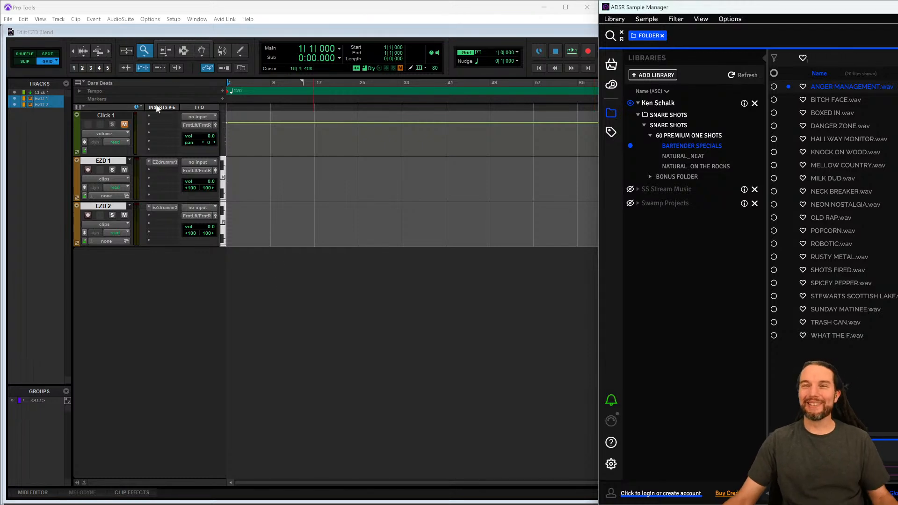
- Open the EZdrummer 3 plugin on the EZD 1 track and position its window beside the sample manager
left_click(165, 162)
left_click_drag(774, 58, 655, 44)
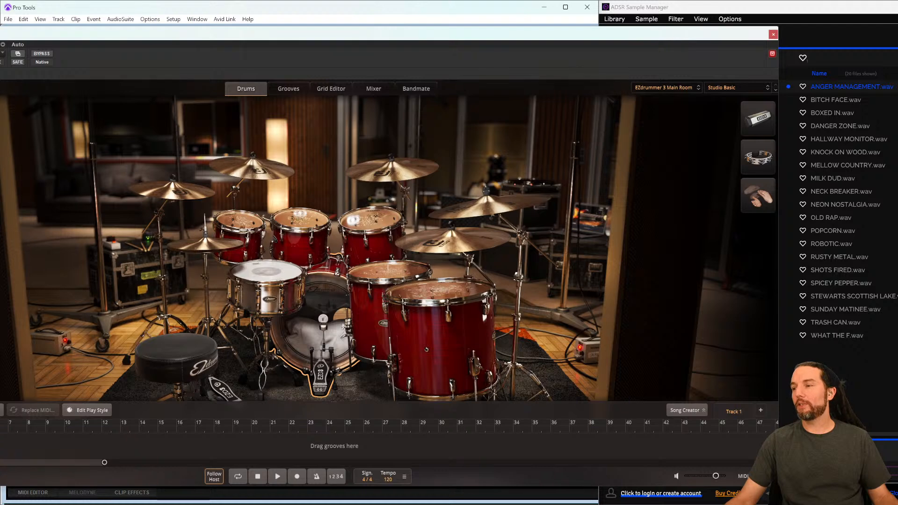
left_click_drag(588, 38, 487, 40)
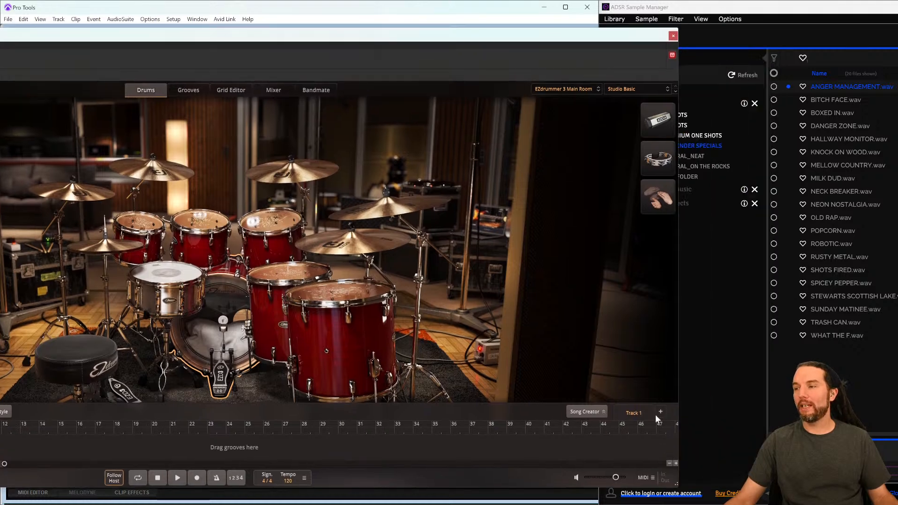
left_click_drag(676, 485, 270, 387)
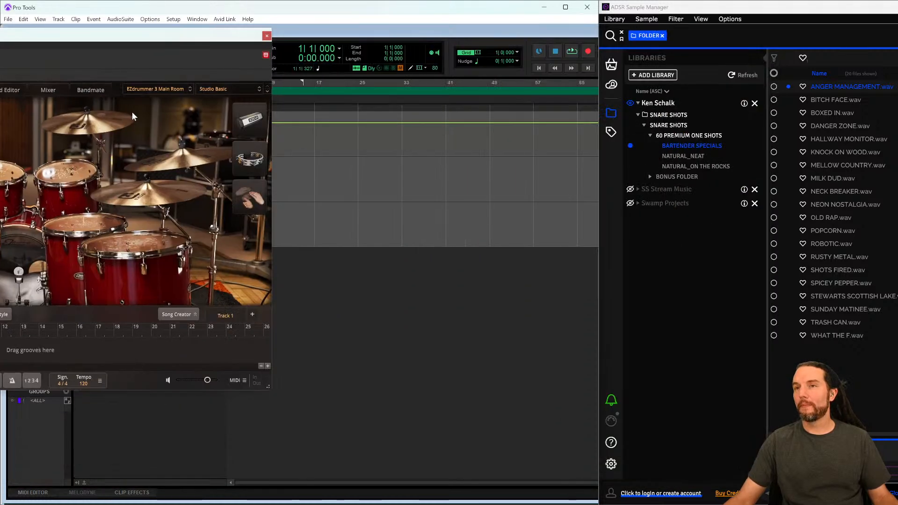
left_click_drag(129, 36, 365, 37)
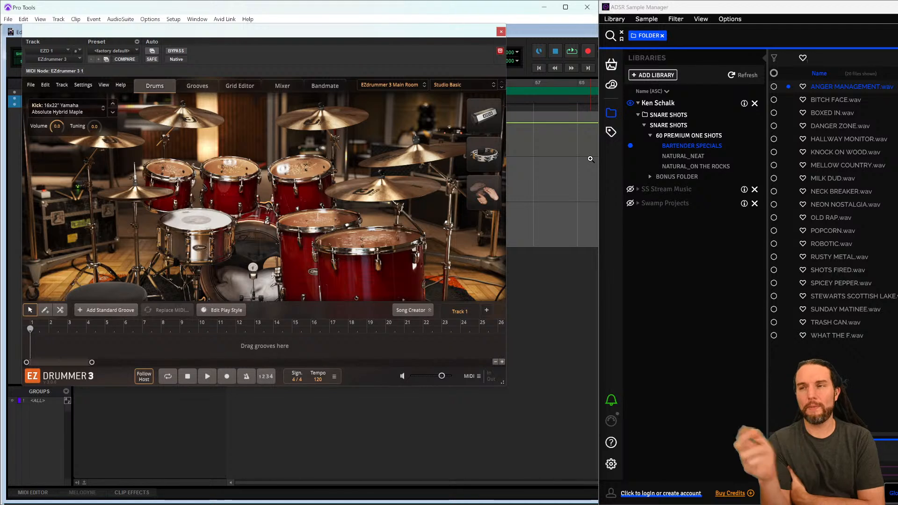
- Load ANGER MANAGEMENT.wav onto the EZdrummer snare and lower its volume to about -13.4 dB while auditioning
left_click_drag(840, 92, 197, 229)
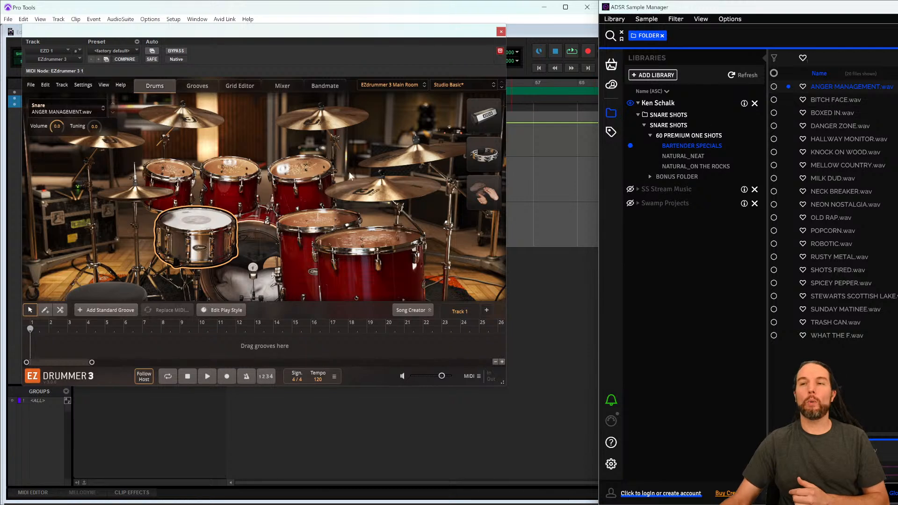
left_click(217, 215)
left_click_drag(55, 130, 54, 157)
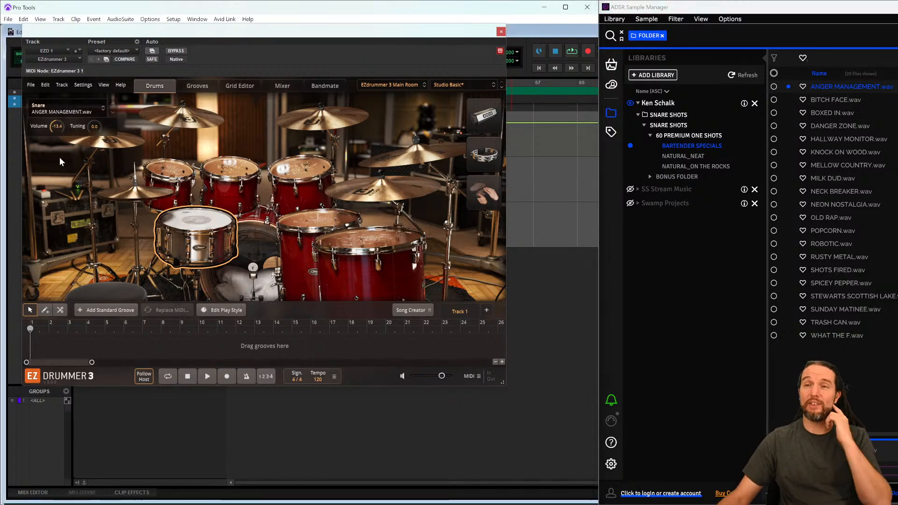
left_click(228, 171)
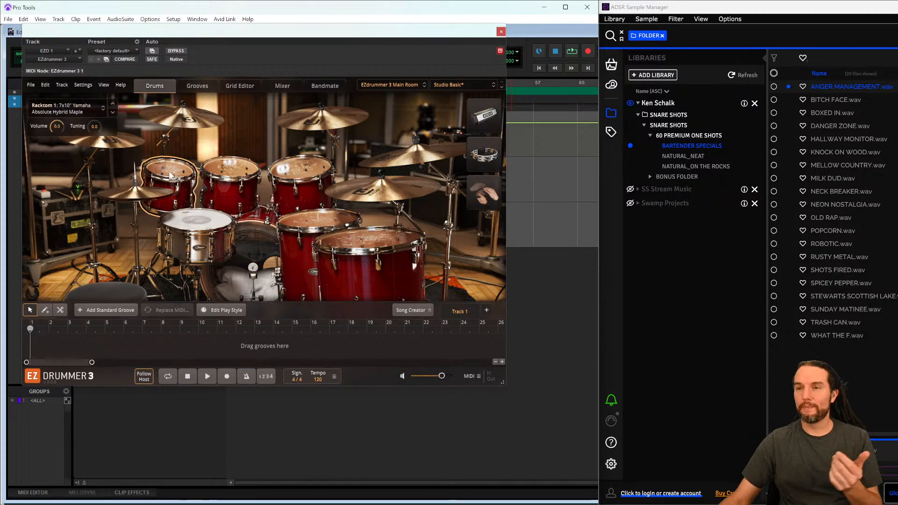
- Create a new stereo Master Fader track
left_click_drag(256, 33, 466, 45)
key("ctrl+shift+n")
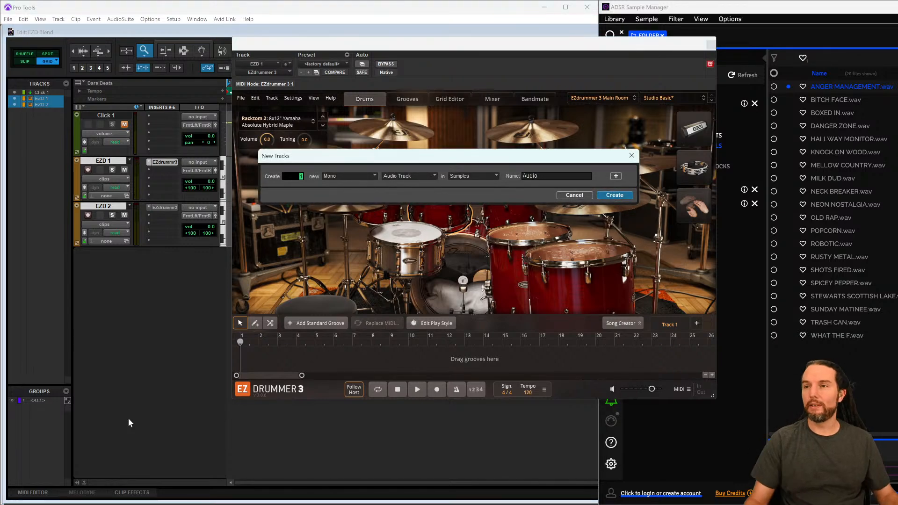
left_click(357, 181)
left_click(373, 189)
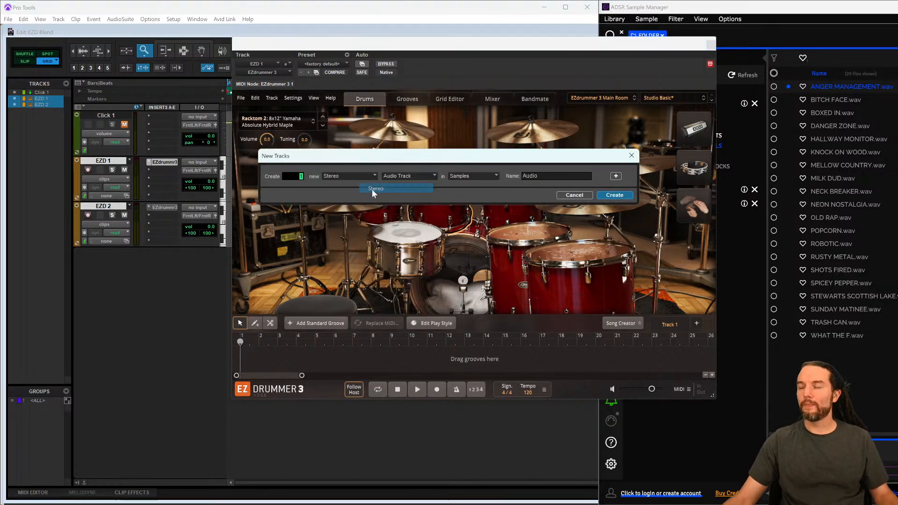
left_click(434, 175)
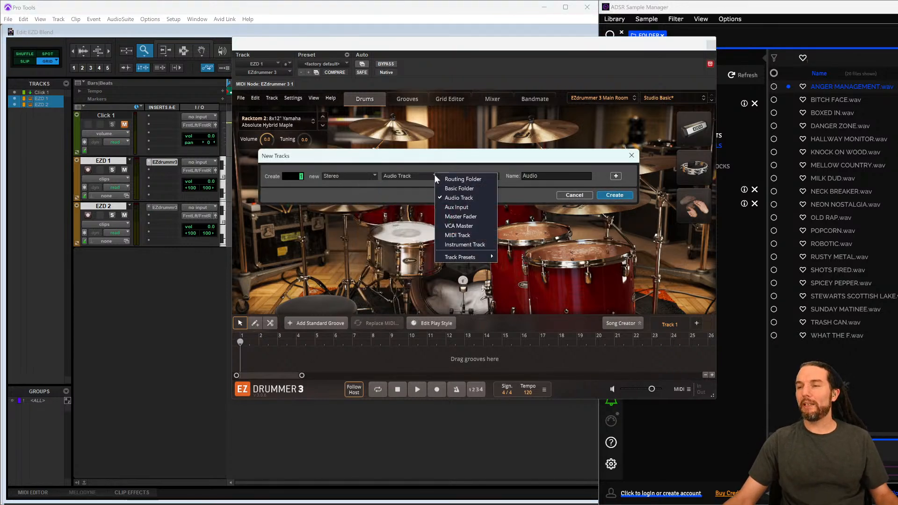
left_click(467, 219)
left_click_drag(467, 160, 350, 147)
key("Tab")
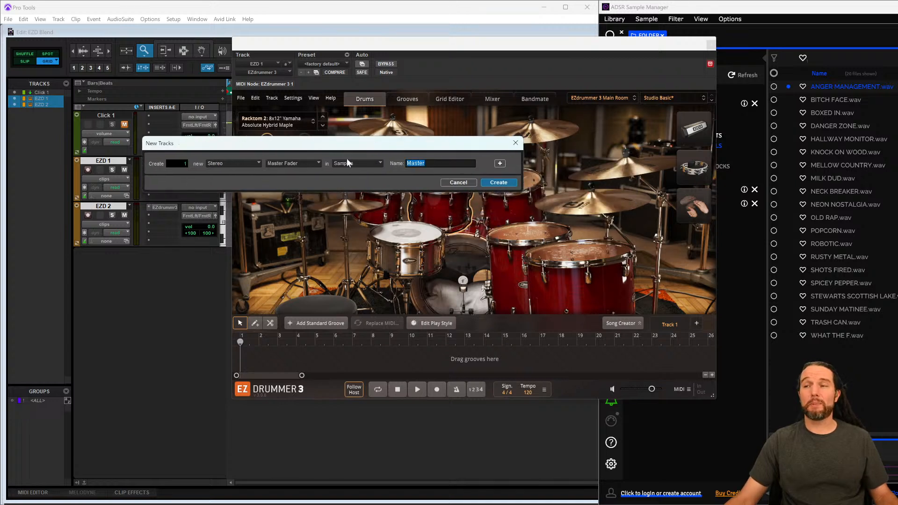
left_click(499, 183)
- Set the master fader volume to -6.0 dB while auditioning the snare
left_click_drag(211, 263, 214, 270)
left_click(462, 260)
left_click(421, 254)
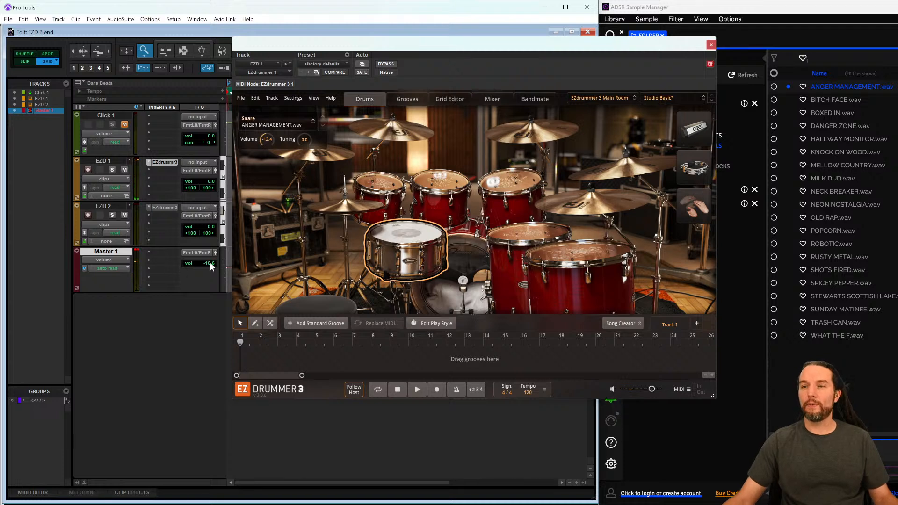
left_click_drag(211, 267, 212, 265)
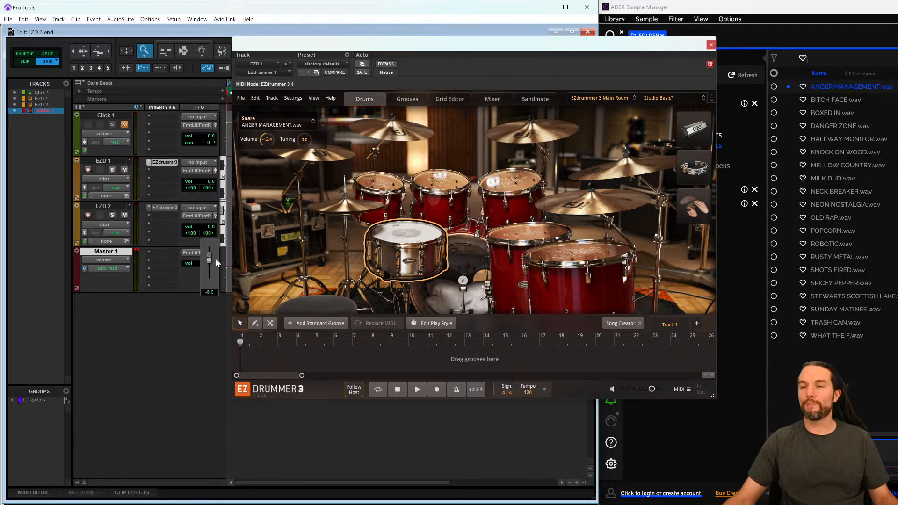
left_click_drag(216, 263, 217, 262)
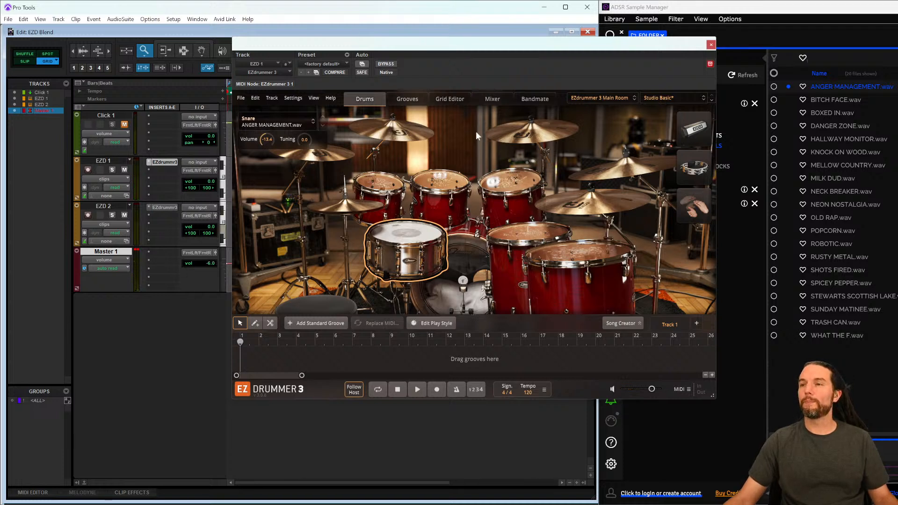
left_click(405, 98)
left_click(337, 223)
left_click(359, 98)
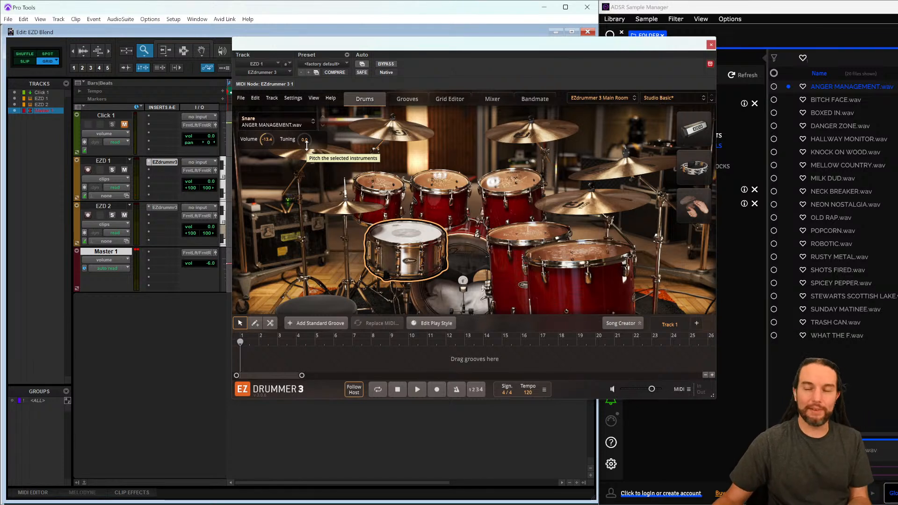
- Try pitching the snare up to about +6.0, then reset its tuning to 0
left_click_drag(306, 146, 302, 132)
left_click(405, 234)
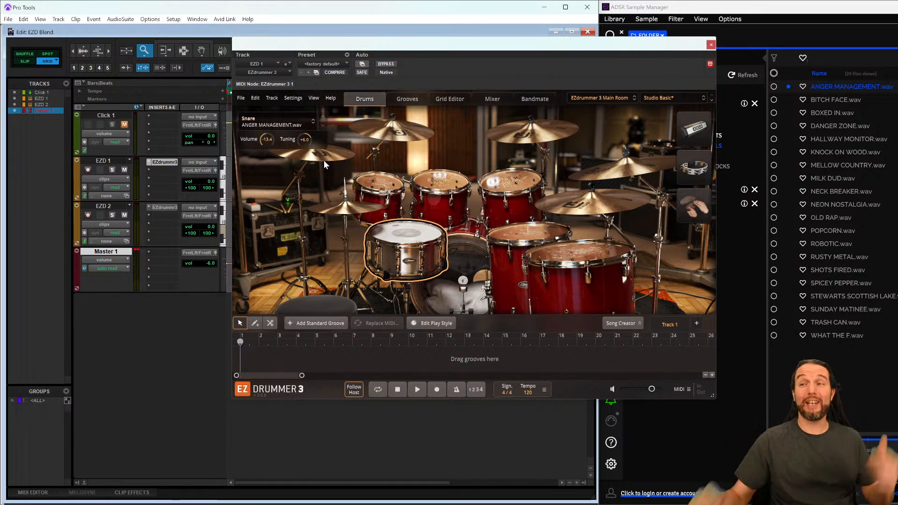
left_click_drag(305, 140, 314, 195)
double_click(306, 143)
type("0")
key("Return")
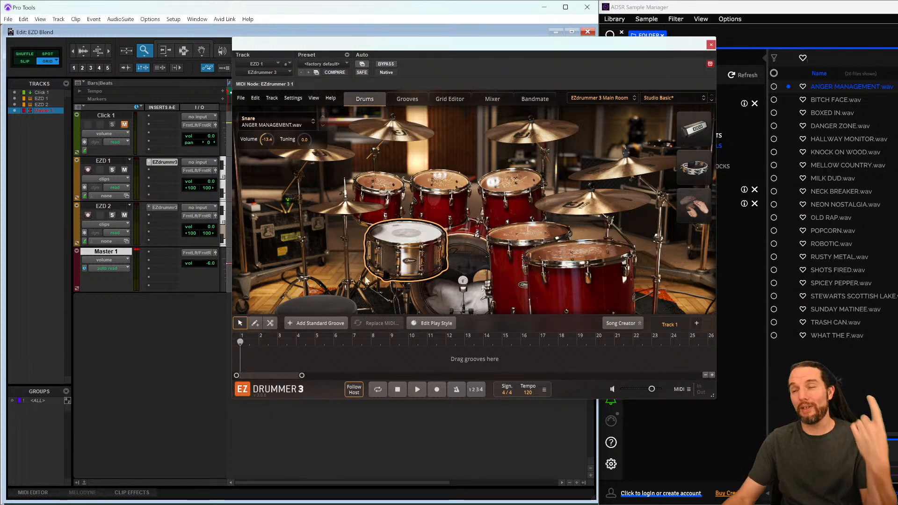
- Lower the User Snare fader in the EZdrummer mixer to about -20.1 dB
left_click(403, 232)
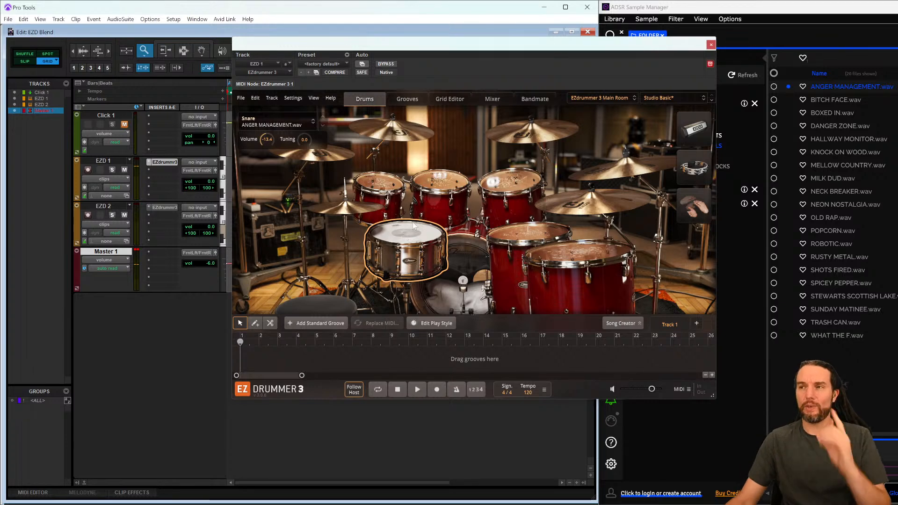
left_click(492, 99)
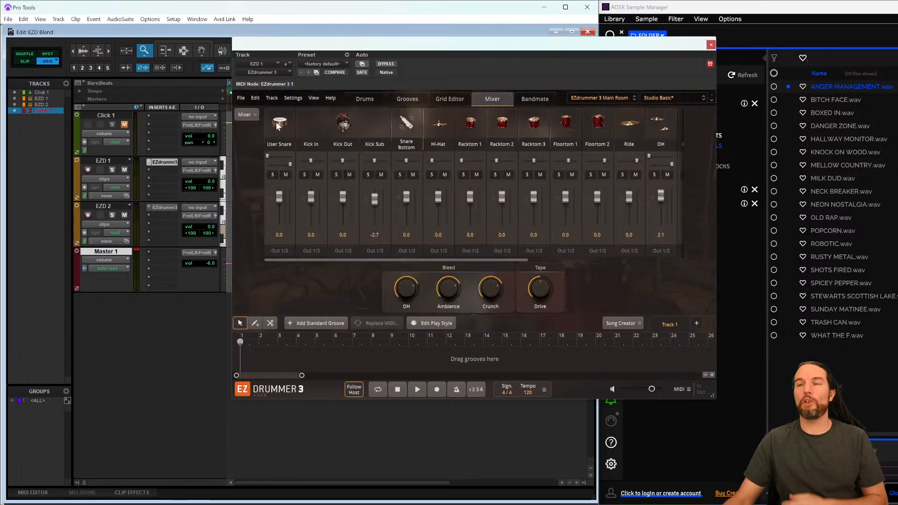
left_click_drag(279, 198, 282, 217)
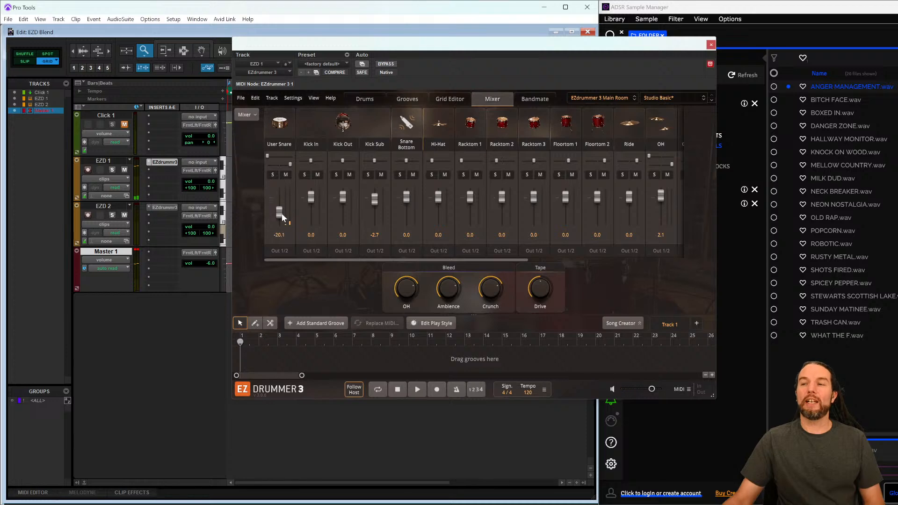
left_click(359, 100)
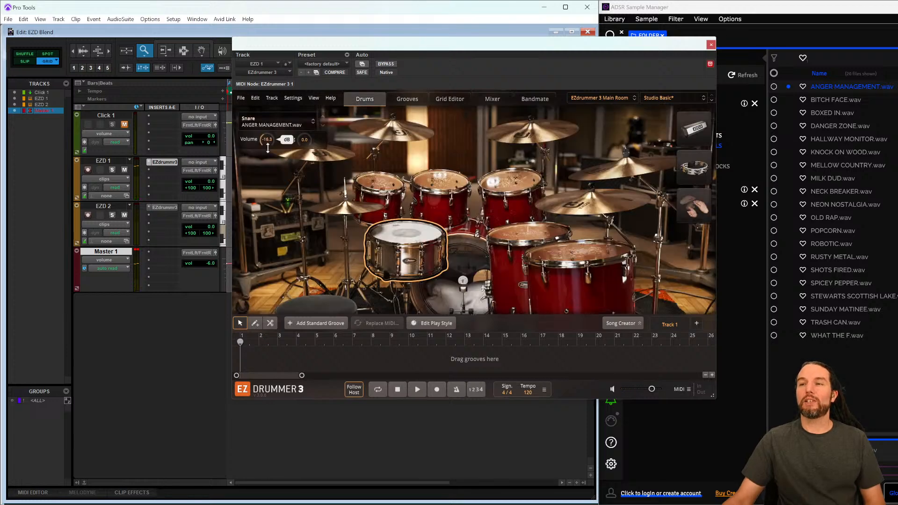
left_click(711, 46)
left_click(164, 162)
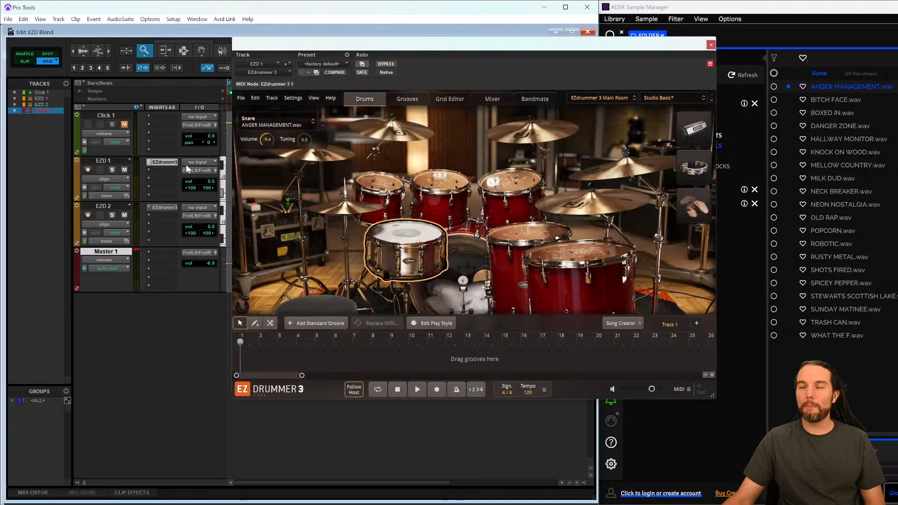
- Reload the EZdrummer 3 Main Room kit to reset the drums
left_click(601, 98)
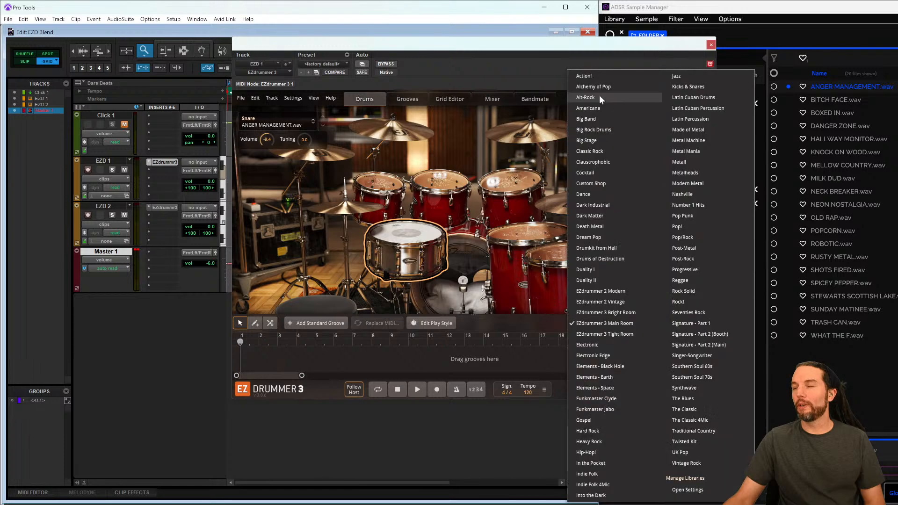
left_click(604, 324)
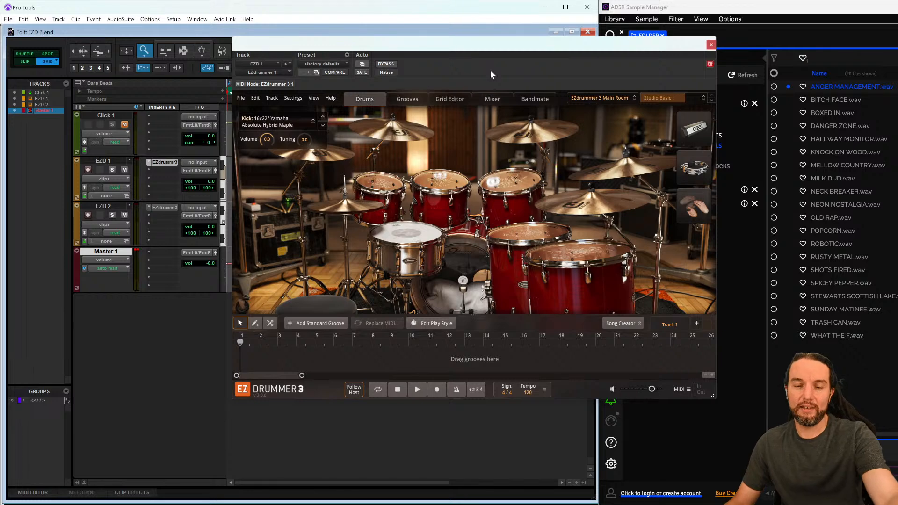
- Close the EZdrummer window and maximize the Pro Tools window
left_click_drag(522, 41, 513, 80)
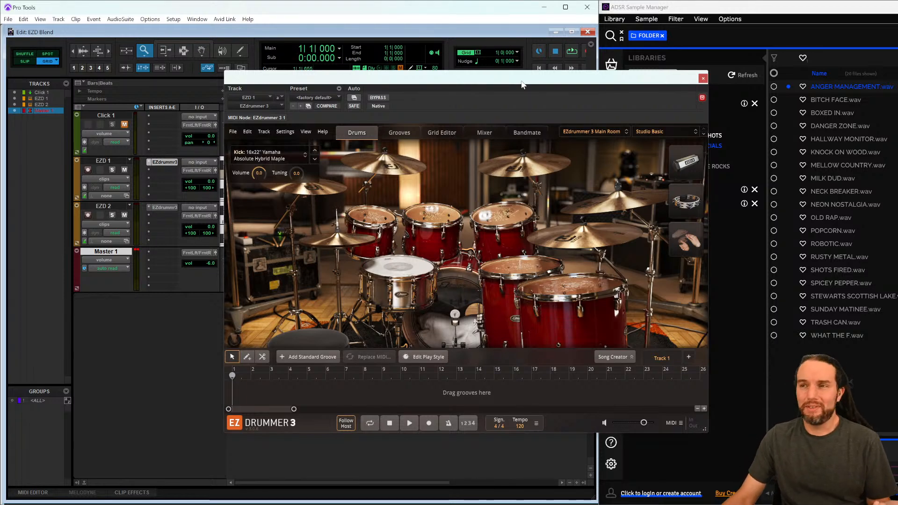
left_click_drag(523, 84, 382, 90)
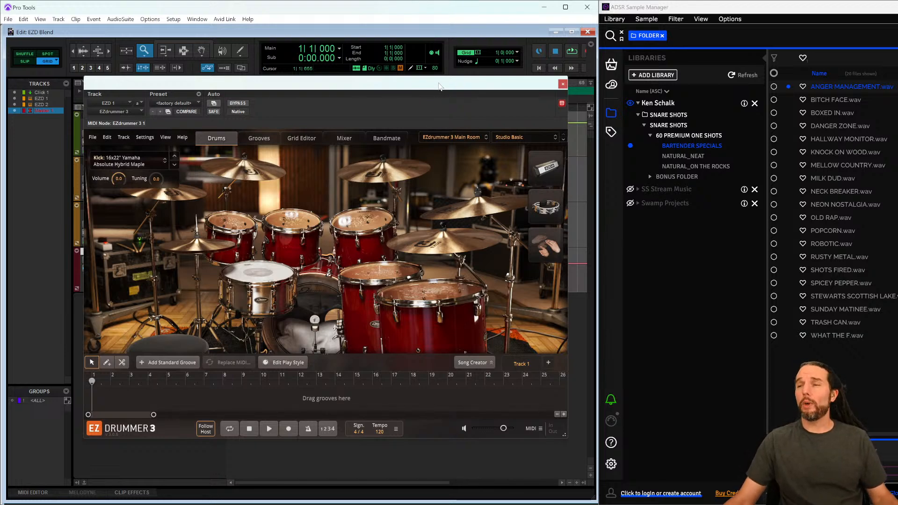
left_click(562, 85)
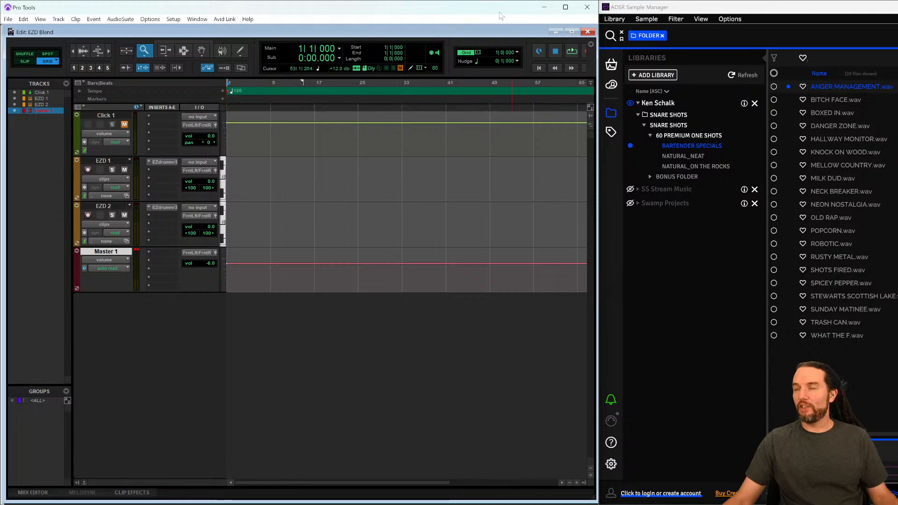
left_click_drag(497, 14, 420, 35)
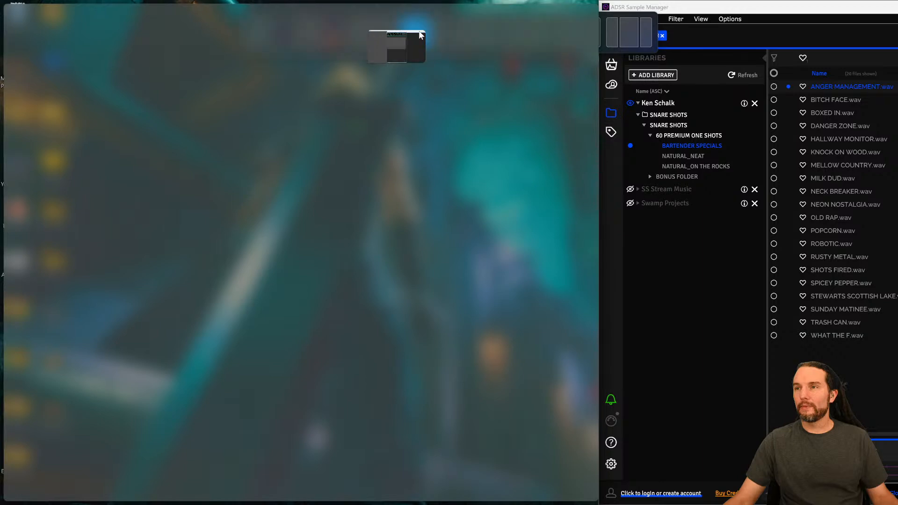
left_click(566, 7)
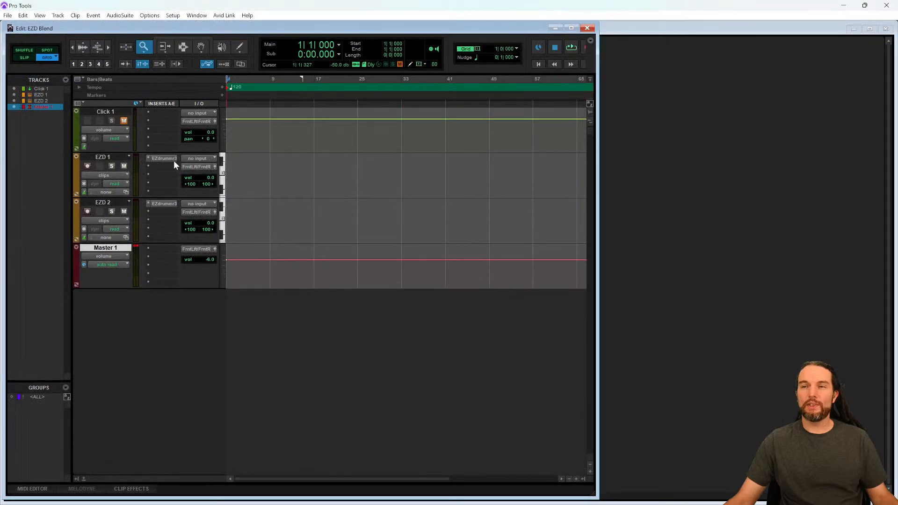
- Reopen EZdrummer on EZD 1 and place the Verse 01 groove at the start of the song track
left_click(159, 158)
left_click_drag(345, 87, 414, 28)
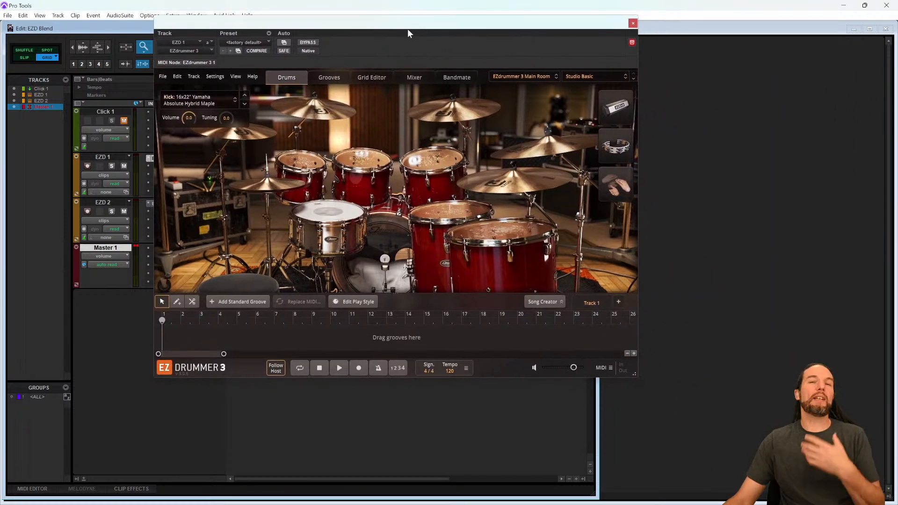
left_click(328, 78)
left_click_drag(299, 201, 163, 338)
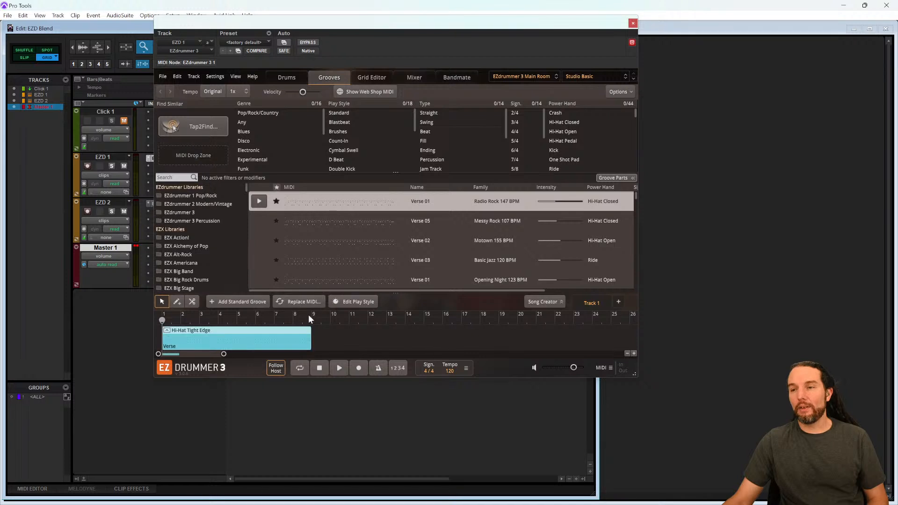
- Audition the placed groove and return the plugin to its Drums view
left_click(340, 368)
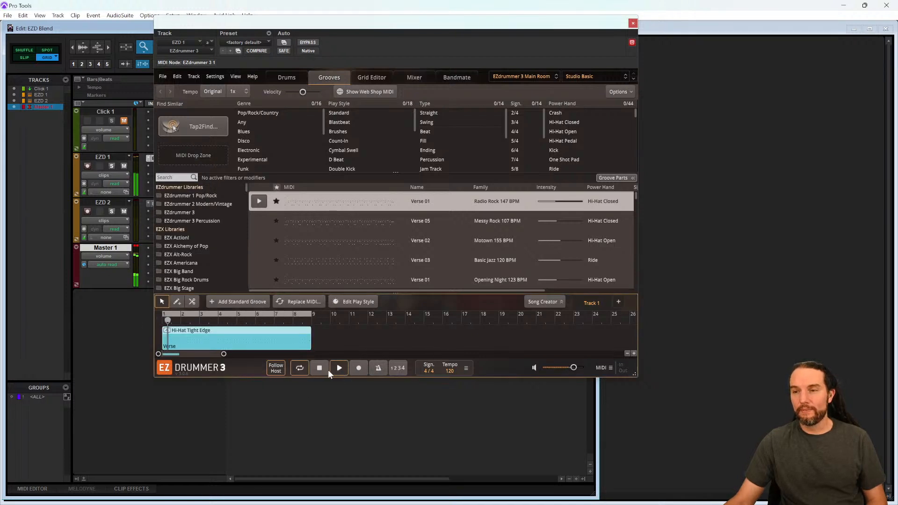
left_click(319, 368)
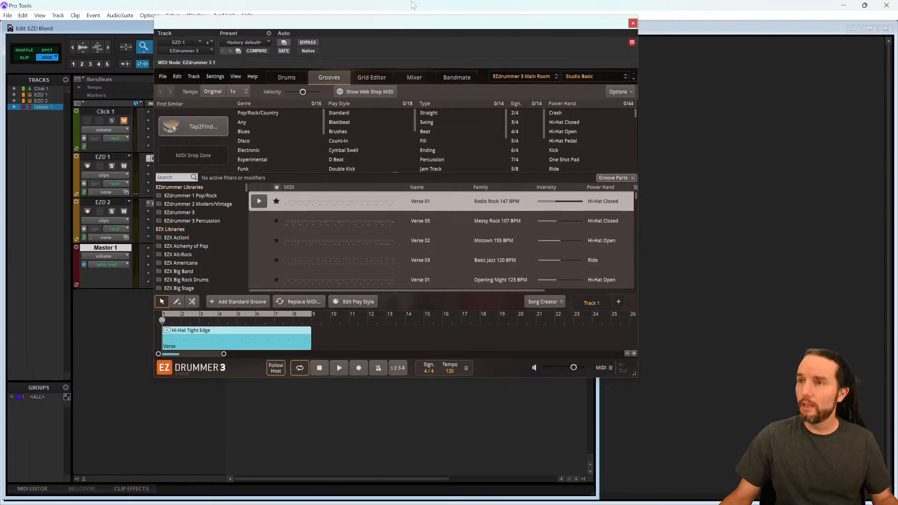
left_click_drag(396, 23, 511, 38)
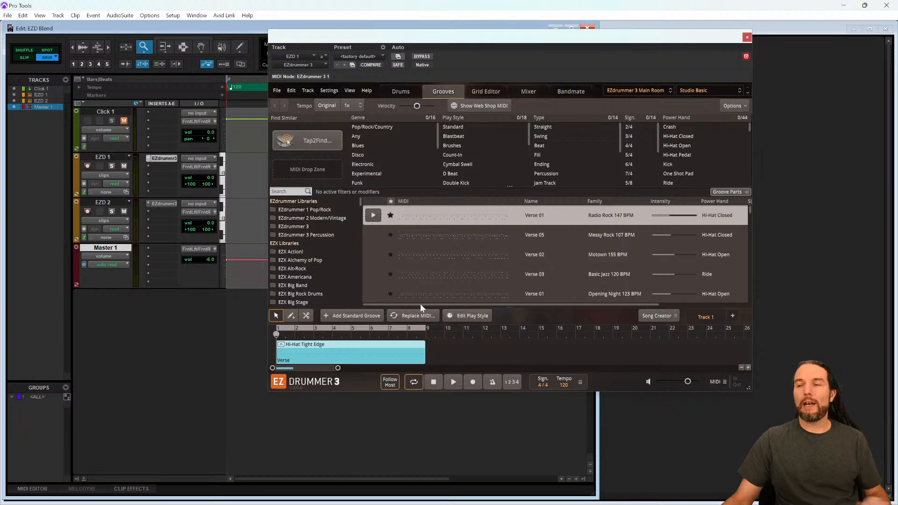
left_click(403, 91)
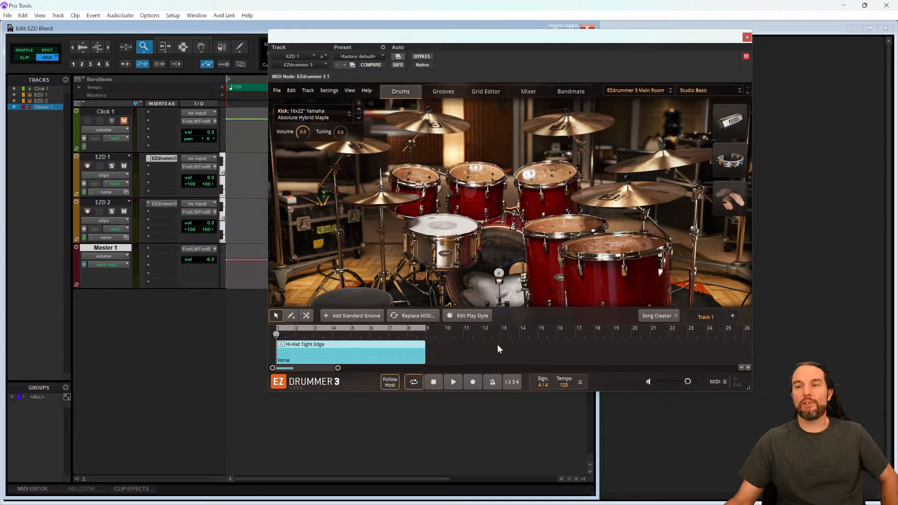
- Open the EZD 2 EZdrummer instance, set it to minimum size and scale, and move its window aside
left_click(164, 205)
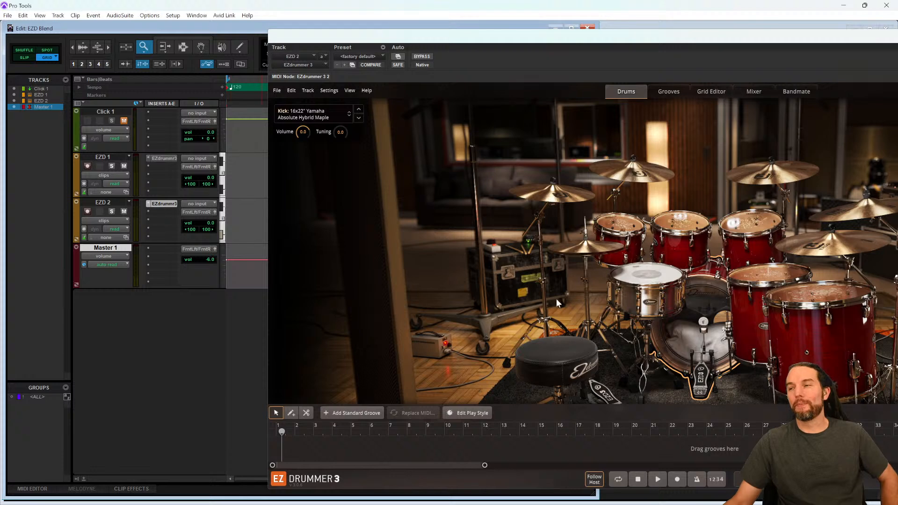
left_click(350, 91)
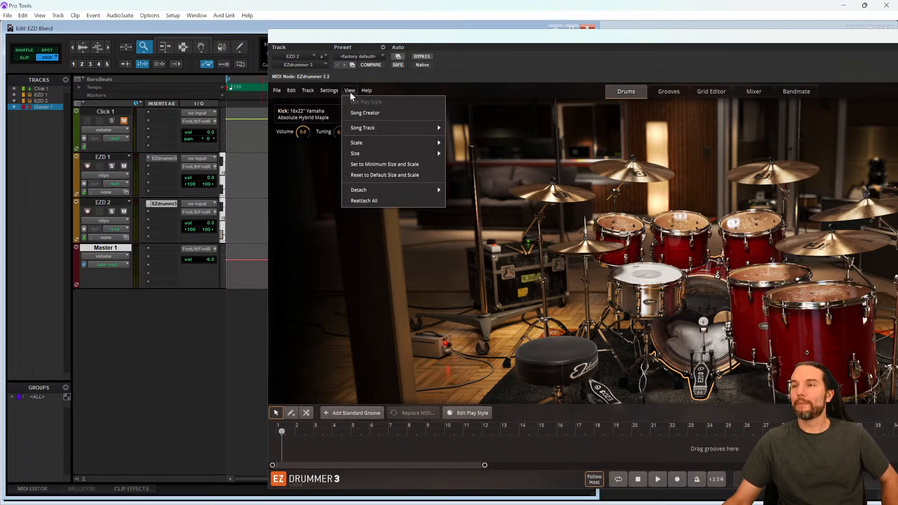
left_click(384, 164)
left_click_drag(493, 39, 418, 148)
- Open the EZD 1 EZdrummer window, turn off its target so it stays open, and move it to the upper right
left_click(164, 159)
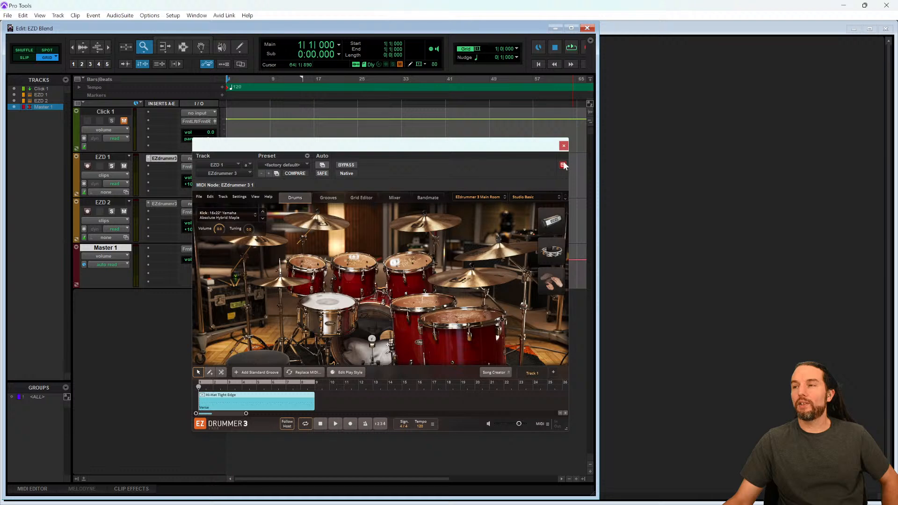
left_click(563, 166)
left_click_drag(519, 148, 797, 41)
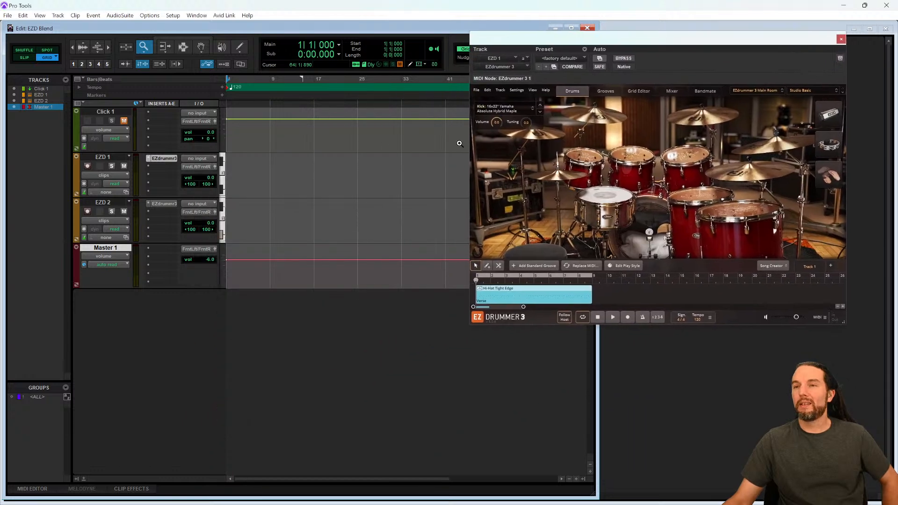
- Reopen the EZD 2 EZdrummer window beside EZD 1 and briefly start and stop playback
left_click(172, 205)
left_click_drag(446, 154, 324, 153)
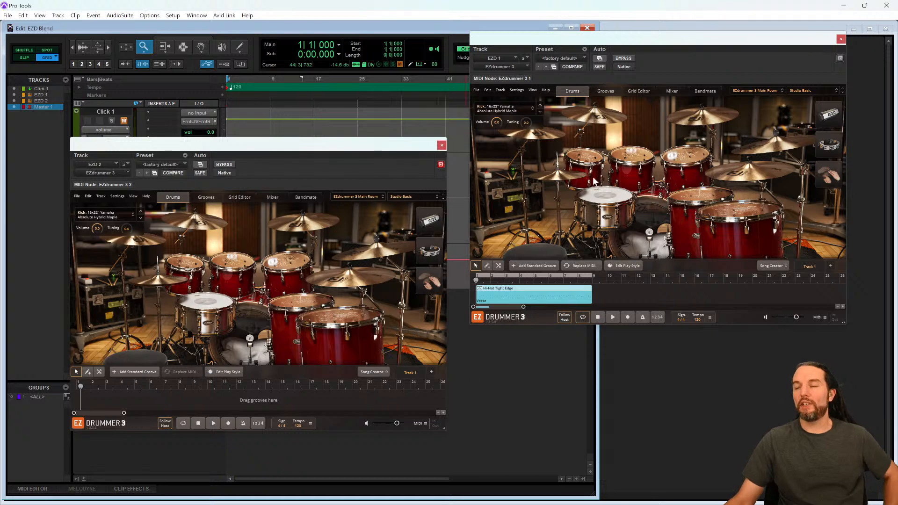
key("space")
key("space")
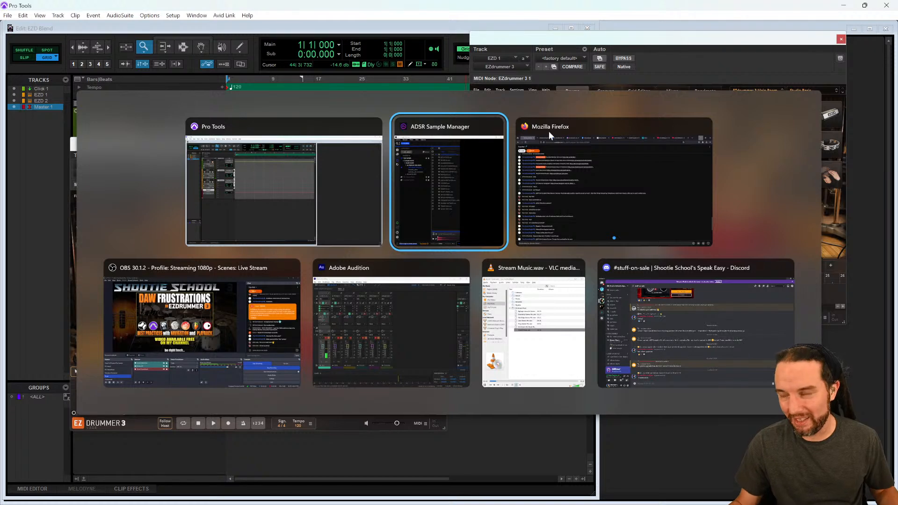
- Switch to Firefox and copy the address of the EZKeys 2 MIDI Out video tab
left_click(548, 131)
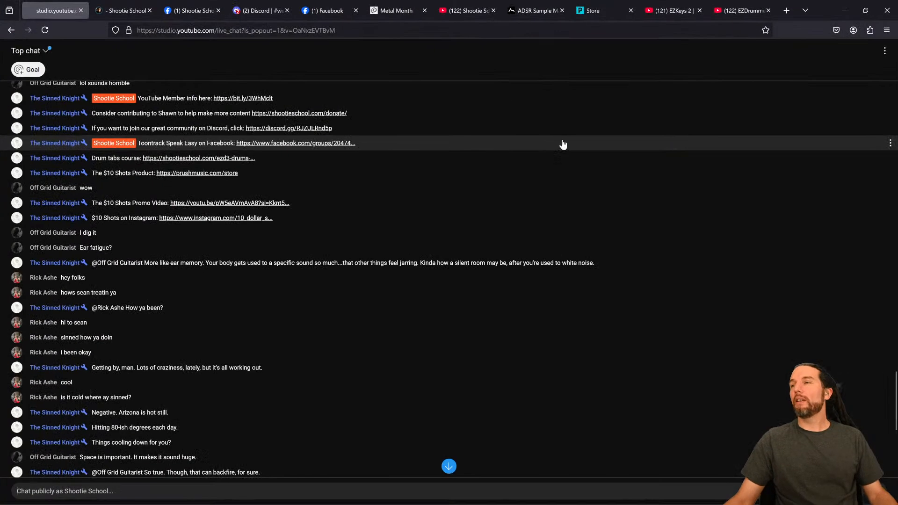
left_click(736, 10)
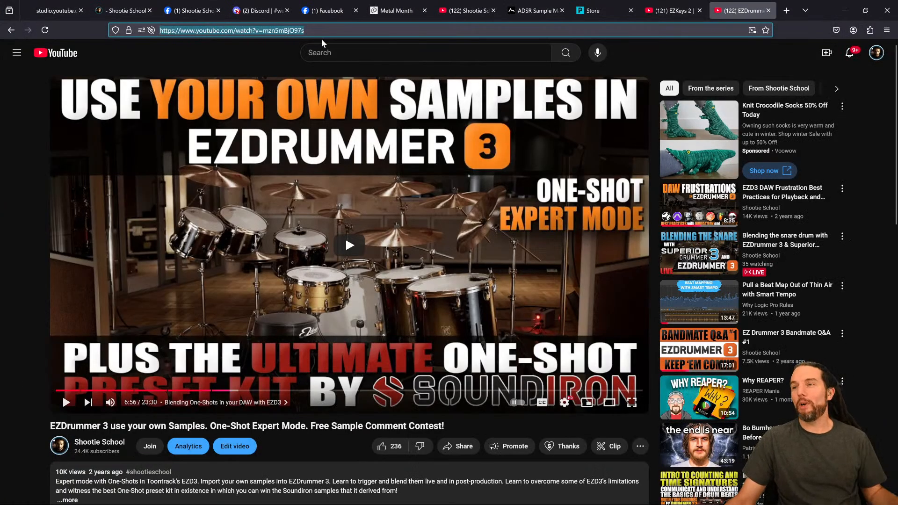
left_click(674, 10)
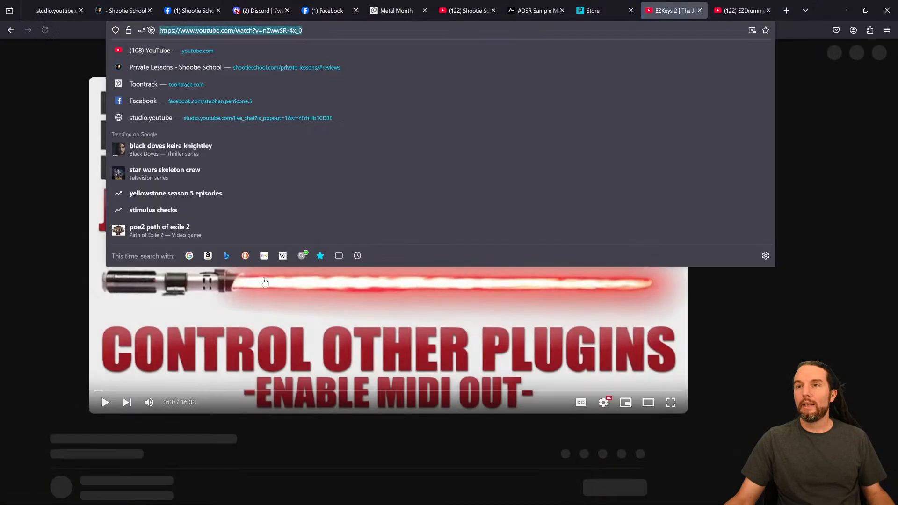
right_click(231, 32)
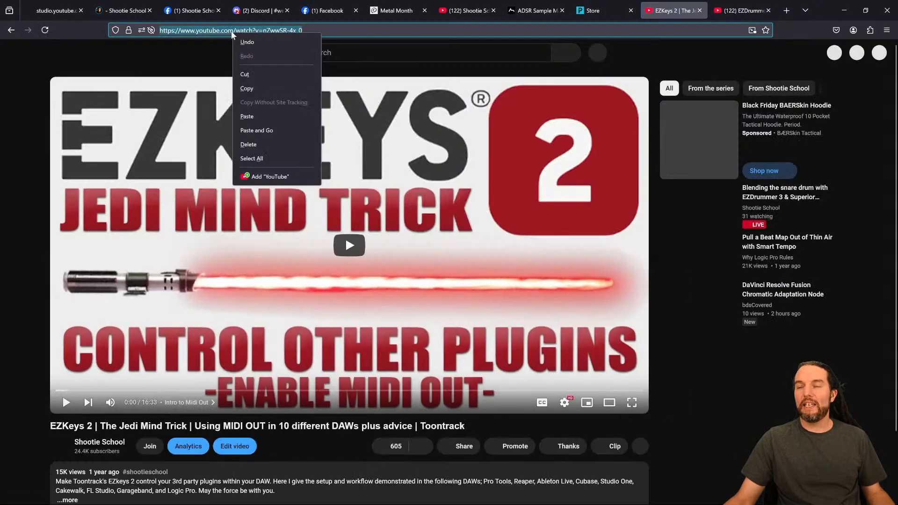
left_click(263, 87)
- Post the video link in the live chat with the note 'Routing Midi from EZD to EZD' and minimize the browser
left_click(56, 11)
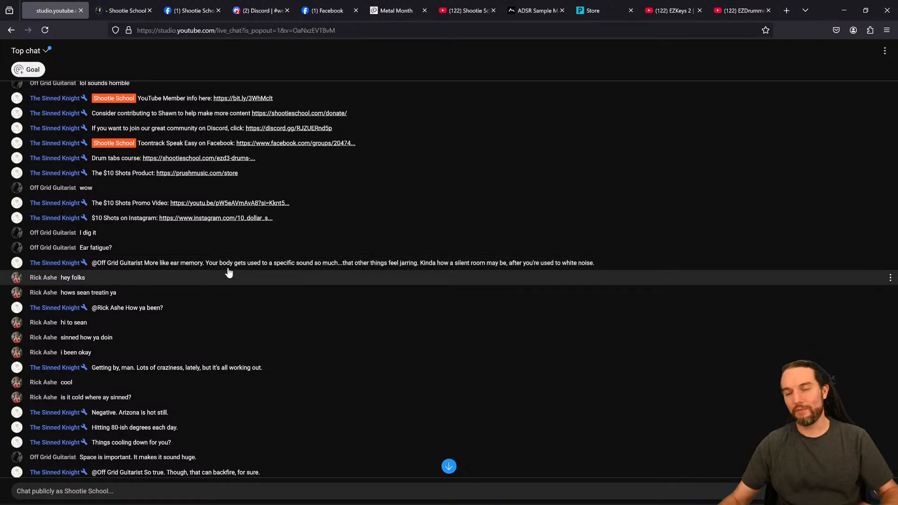
key("ctrl+v")
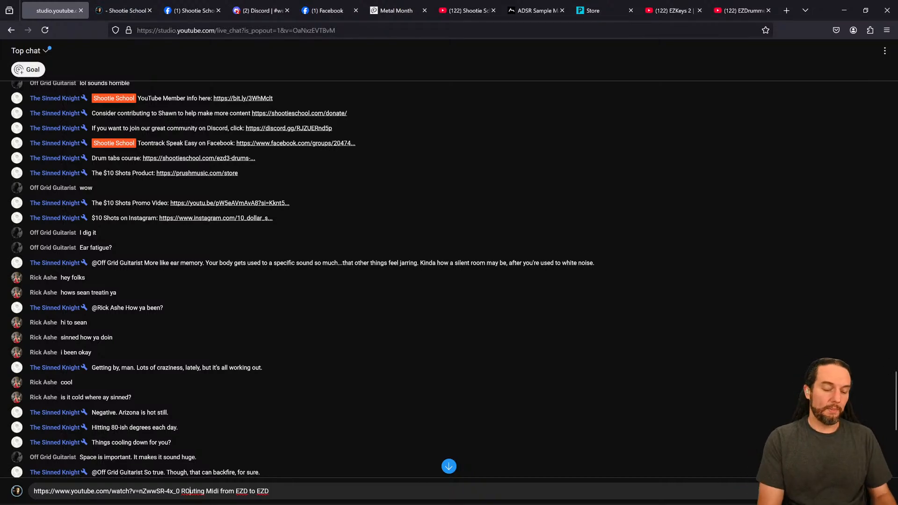
key("BackSpace")
type("o")
key("Return")
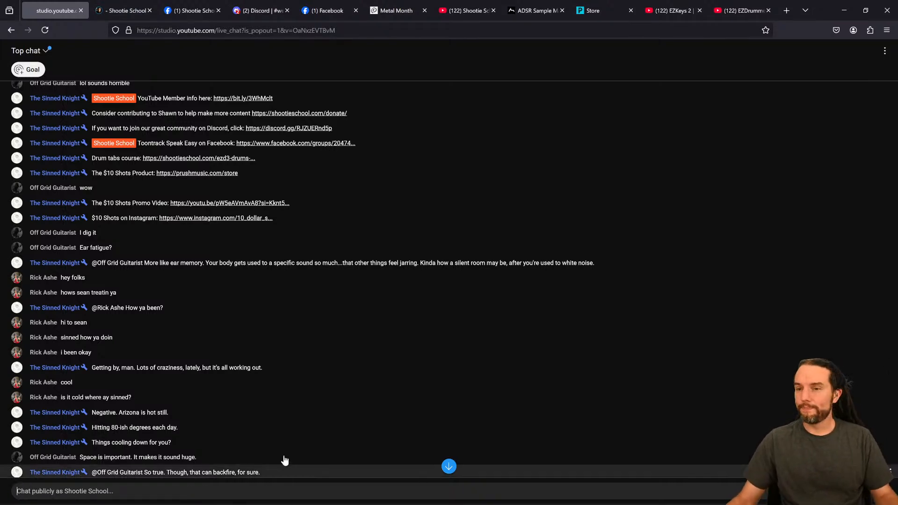
left_click(844, 12)
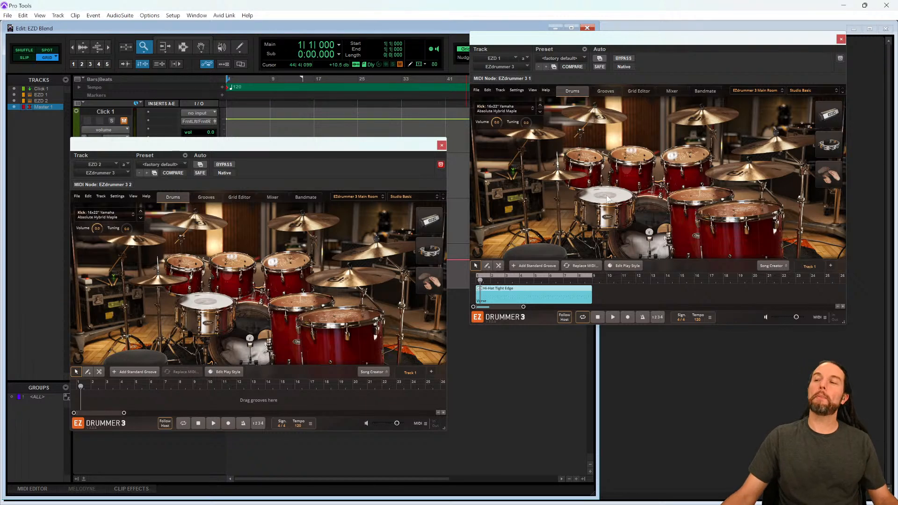
- Enable MIDI Out in the EZD 1 EZdrummer general settings
left_click(517, 91)
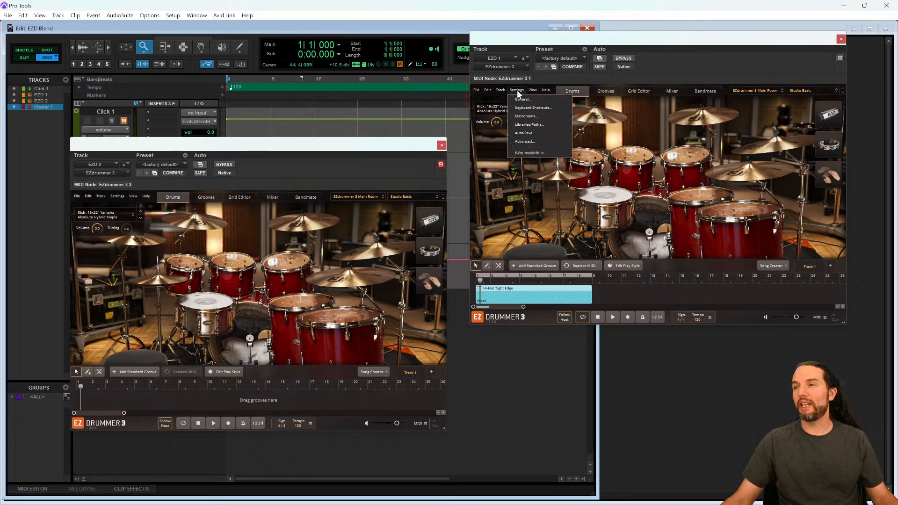
left_click(520, 97)
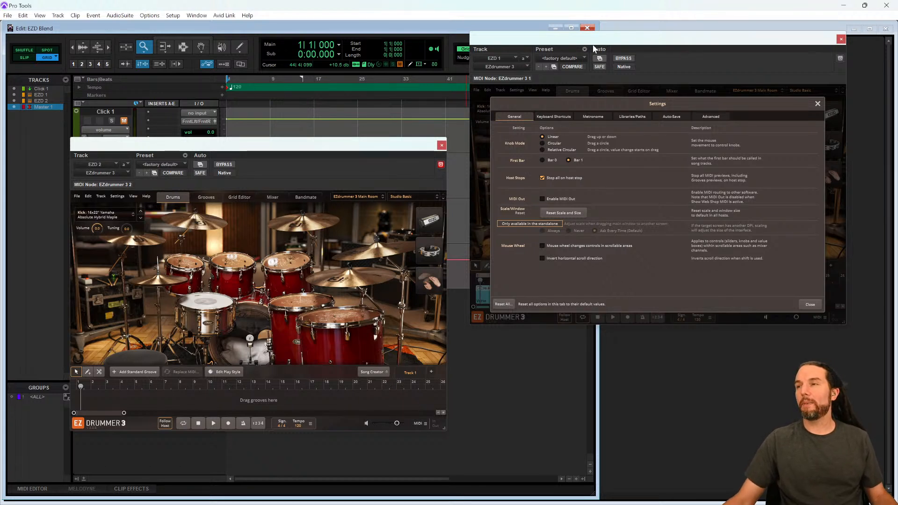
left_click(568, 160)
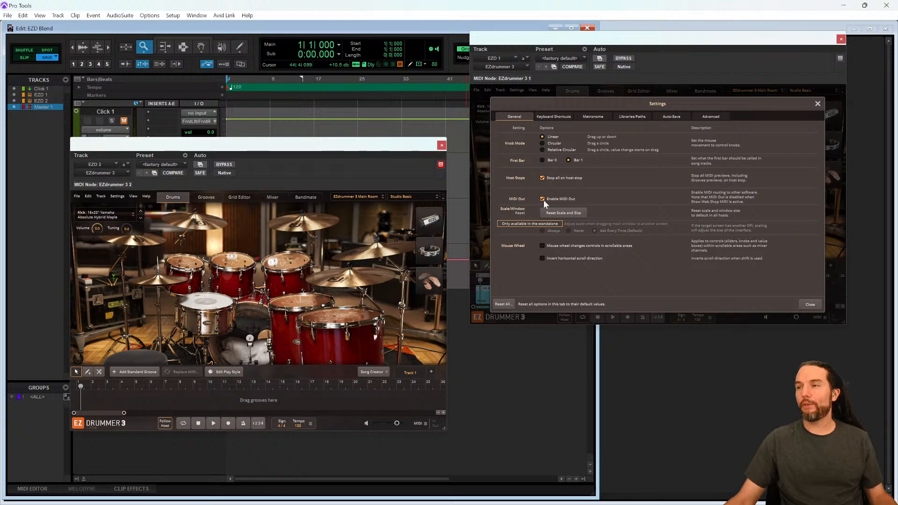
left_click(809, 304)
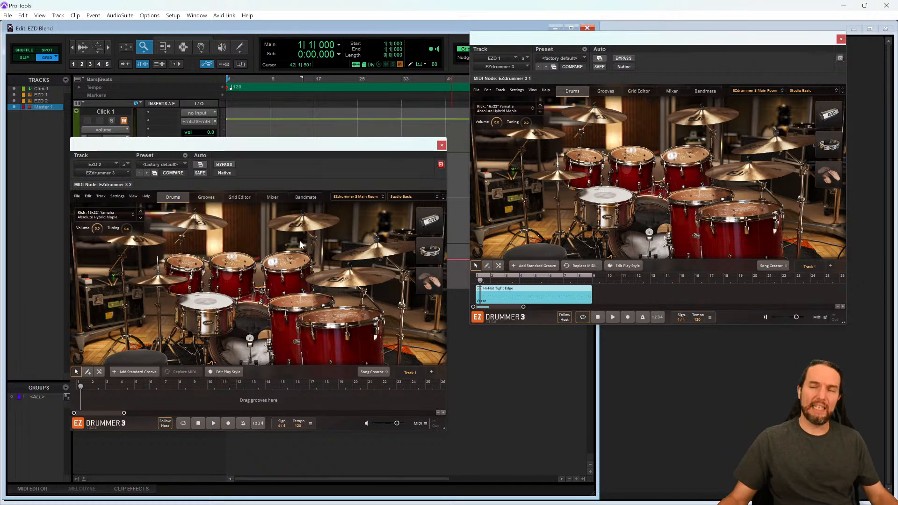
- Show the Instrument column in the Pro Tools edit window
left_click_drag(268, 150, 522, 151)
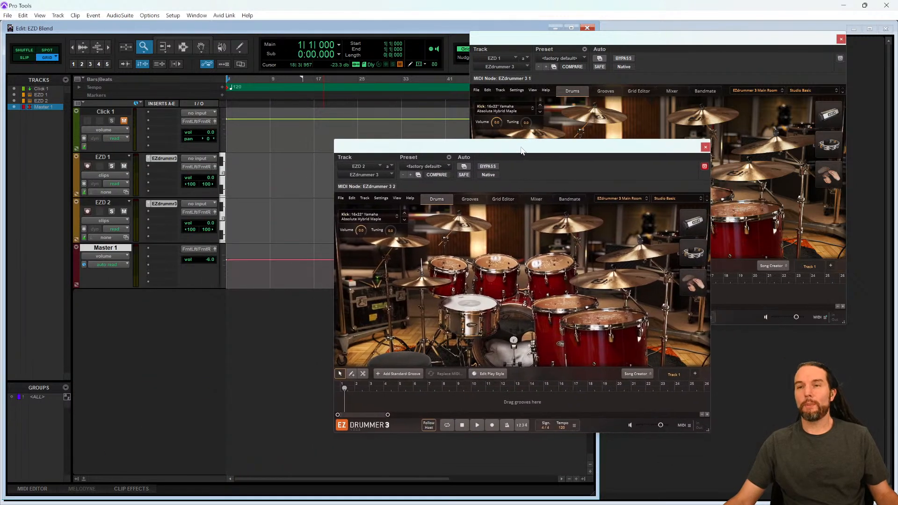
left_click(107, 202)
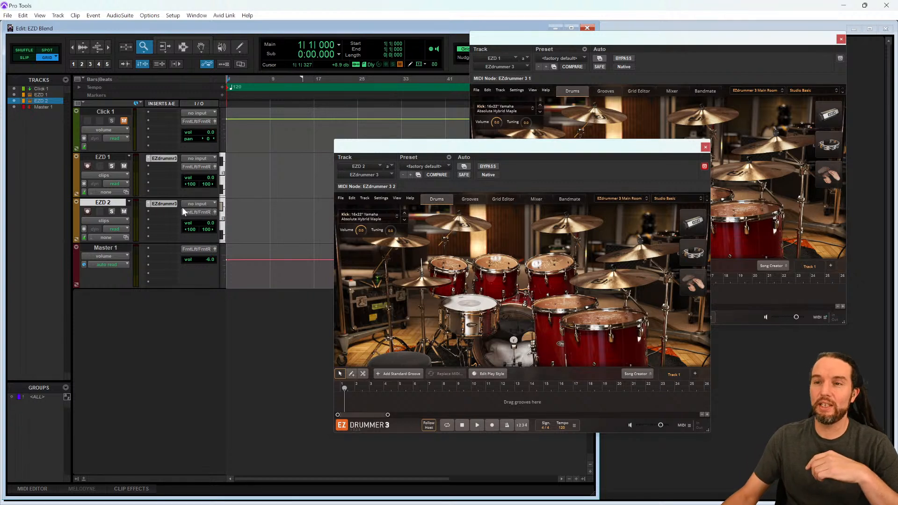
left_click(197, 204)
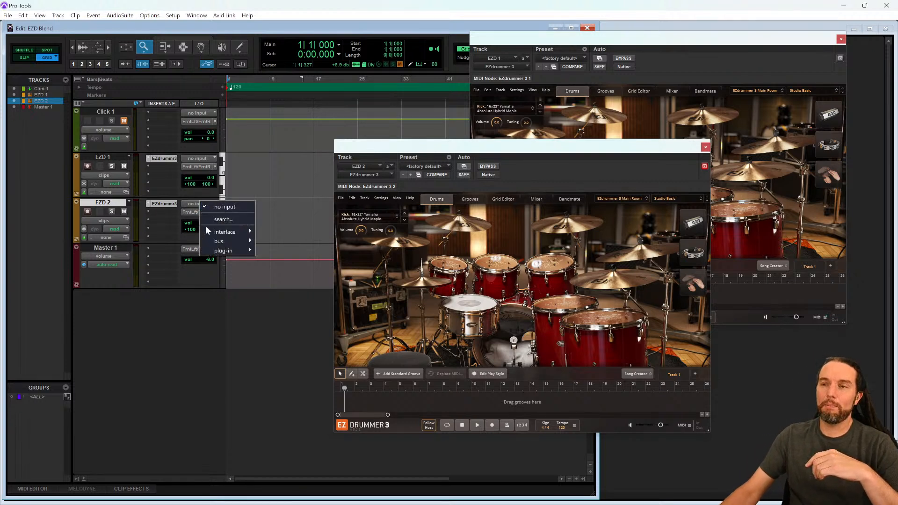
left_click(155, 256)
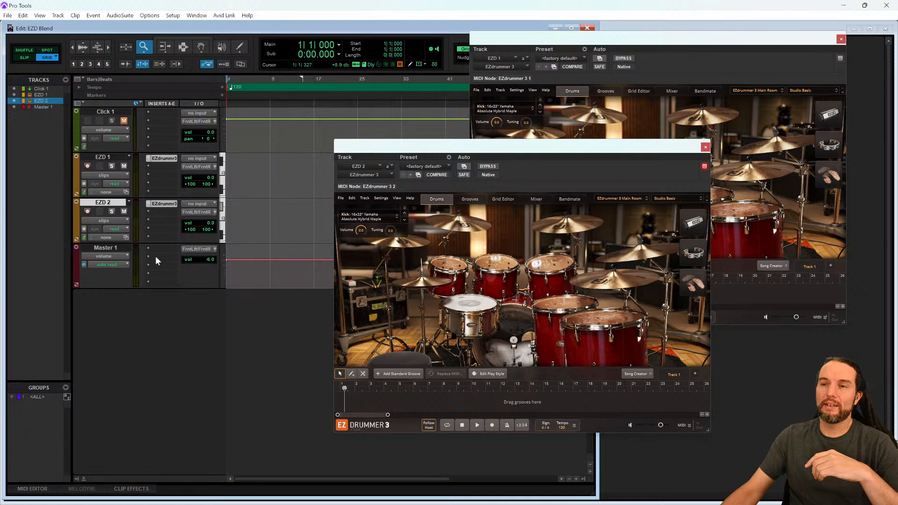
left_click(82, 103)
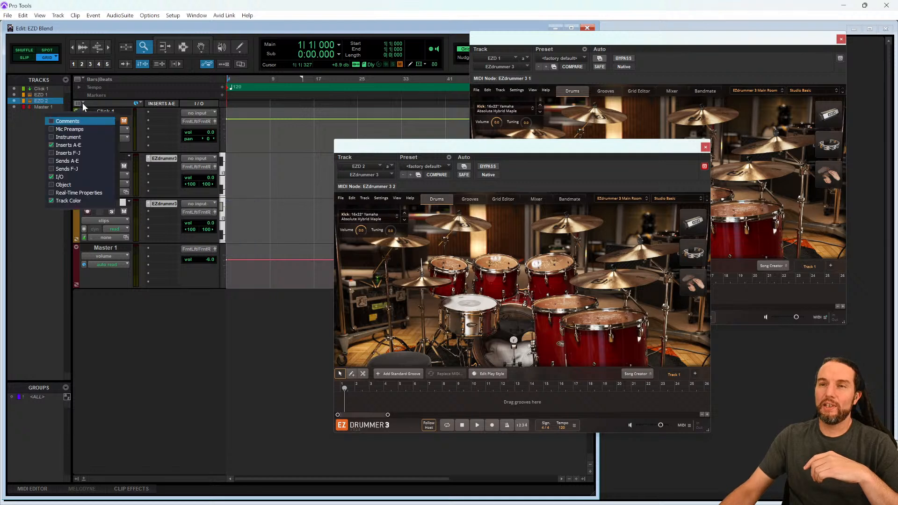
left_click(68, 137)
- Set the EZD 2 track's MIDI input to EZD 1 - EZdrummer 3 Out, all channels
left_click(162, 248)
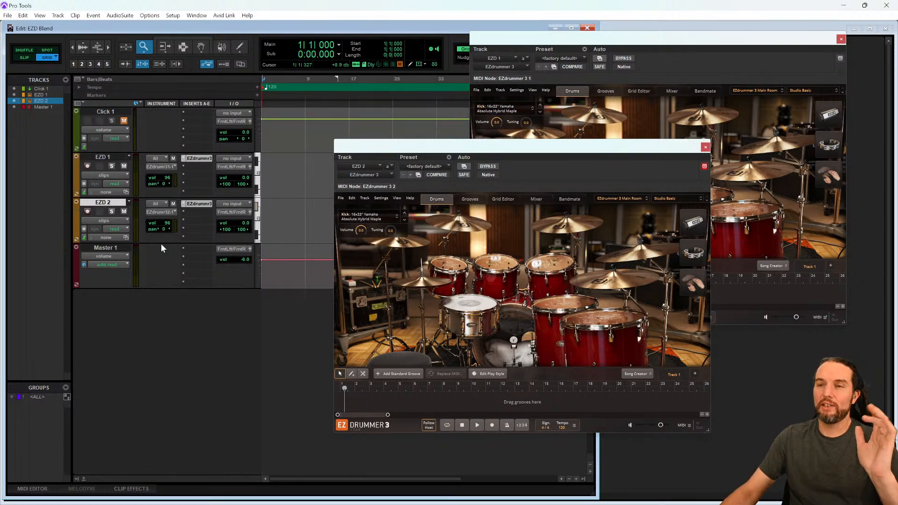
left_click(162, 201)
mouse_move(183, 217)
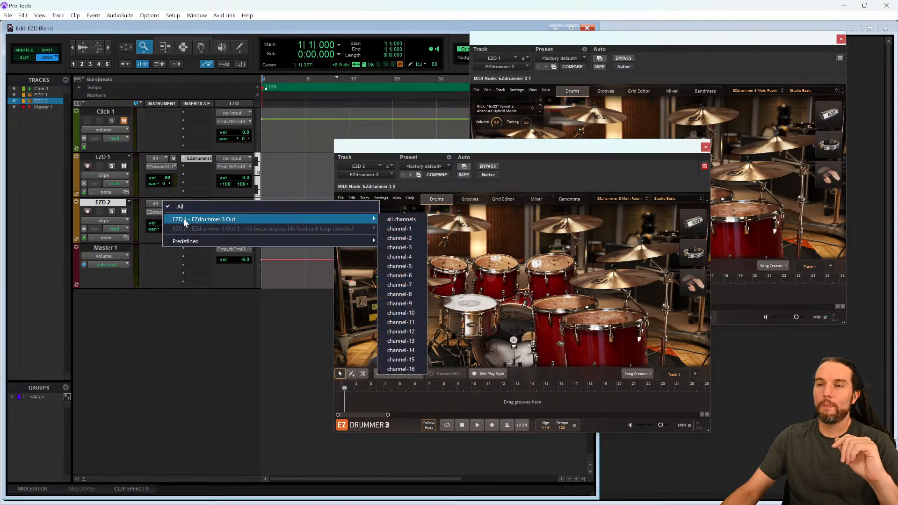
left_click(402, 220)
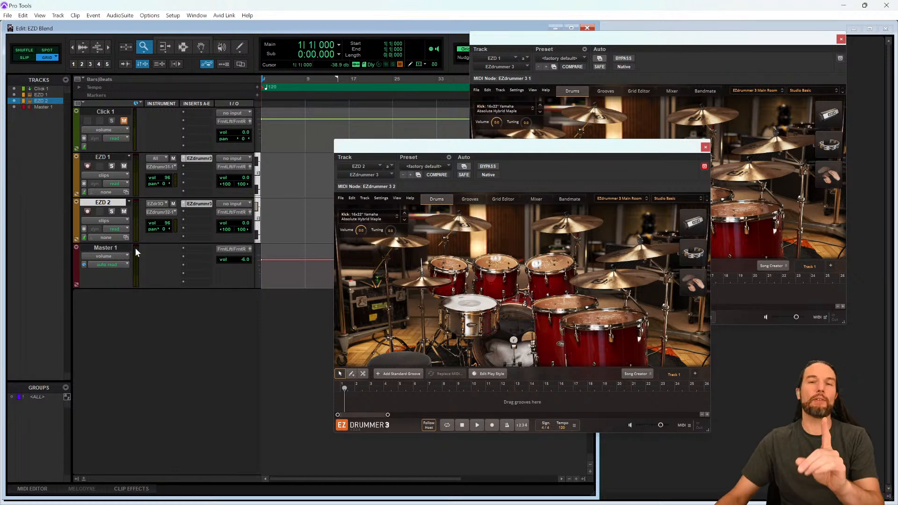
- Record-arm the EZD 2 track and load the Empty Kit in its EZdrummer instance
left_click(88, 212)
left_click_drag(524, 145, 250, 157)
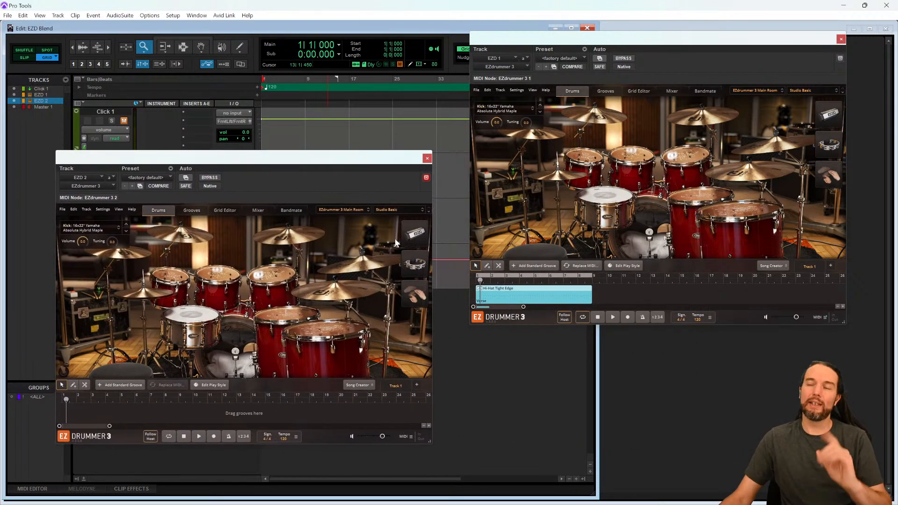
left_click(396, 209)
left_click(377, 207)
left_click(386, 209)
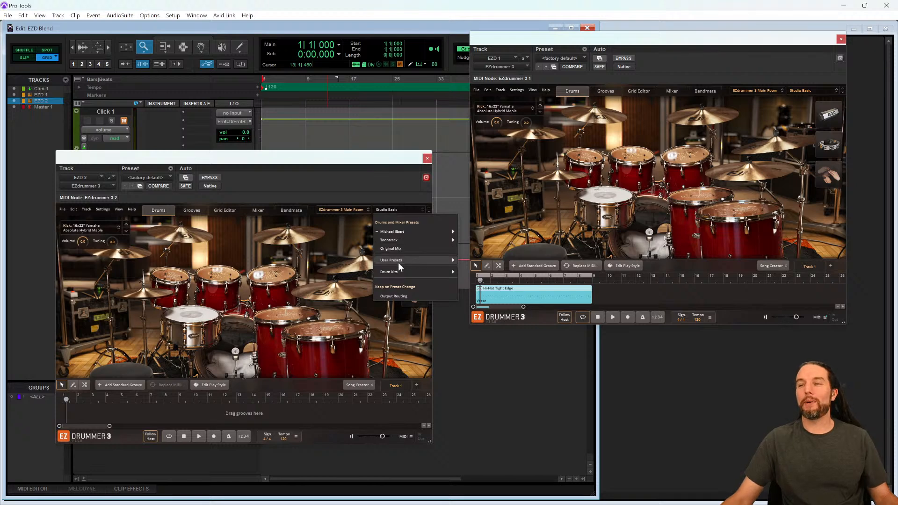
mouse_move(398, 269)
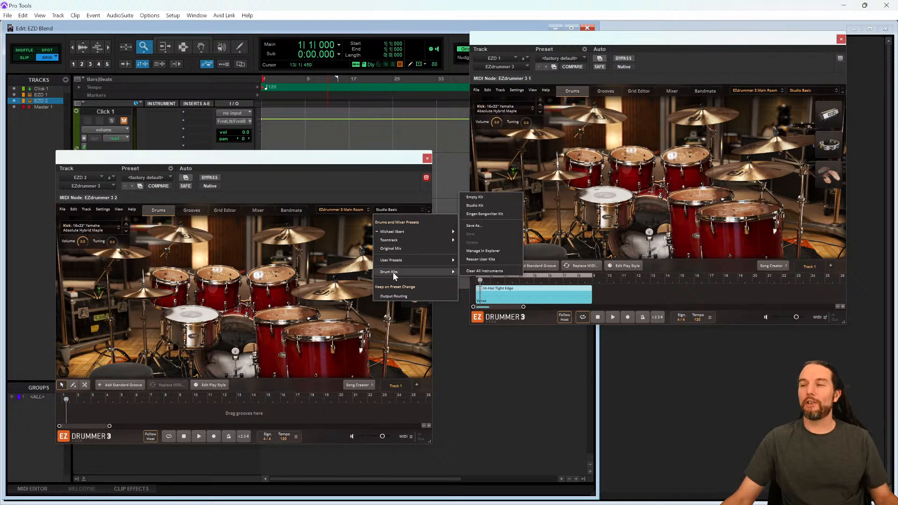
left_click(477, 198)
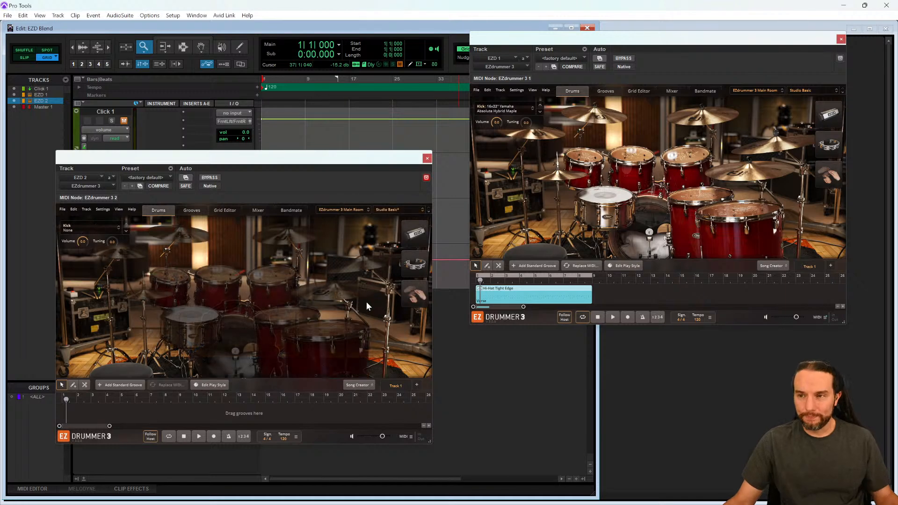
left_click_drag(350, 160, 355, 160)
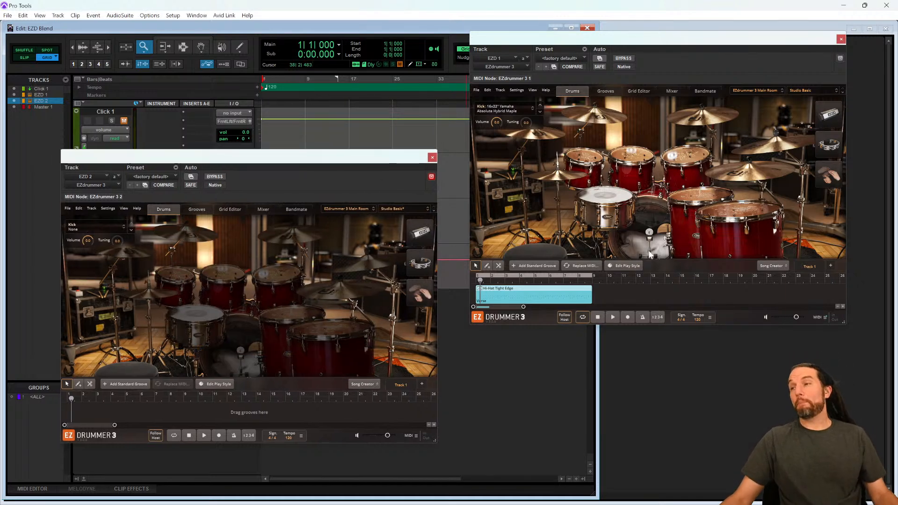
- Load the 6.5x14" Yamaha Absolute Hybrid Maple snare into the EZD 2 empty kit and audition playback
key("space")
key("space")
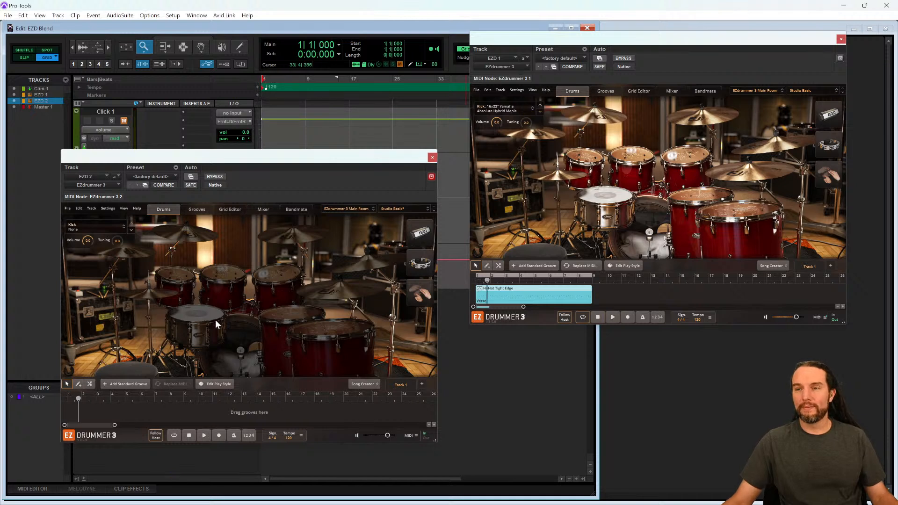
left_click(201, 316)
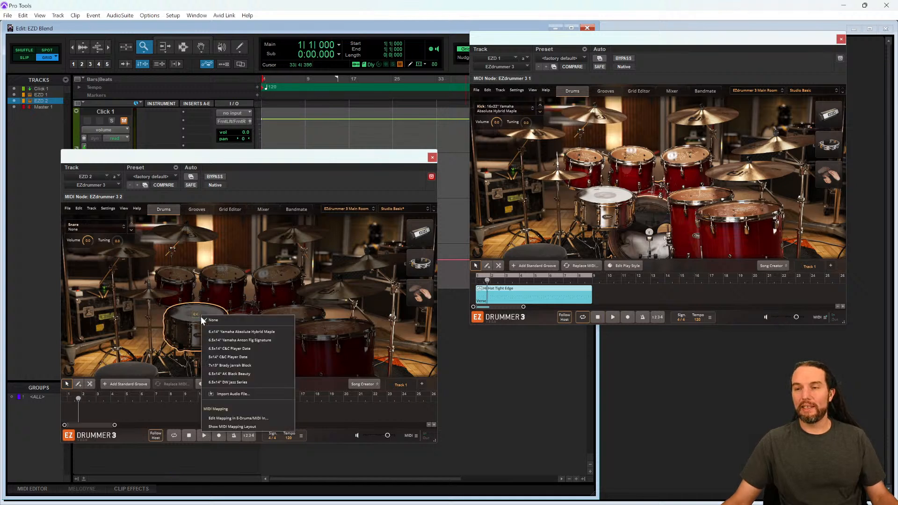
left_click(242, 331)
key("space")
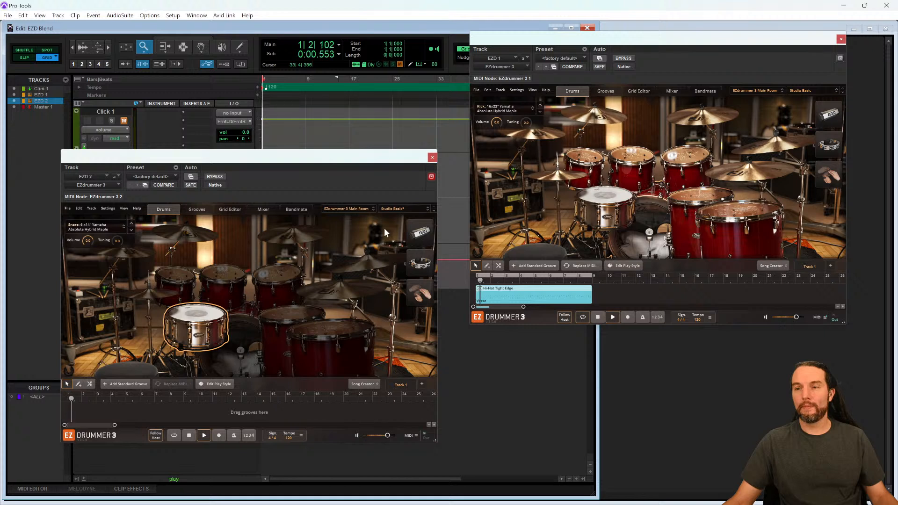
key("space")
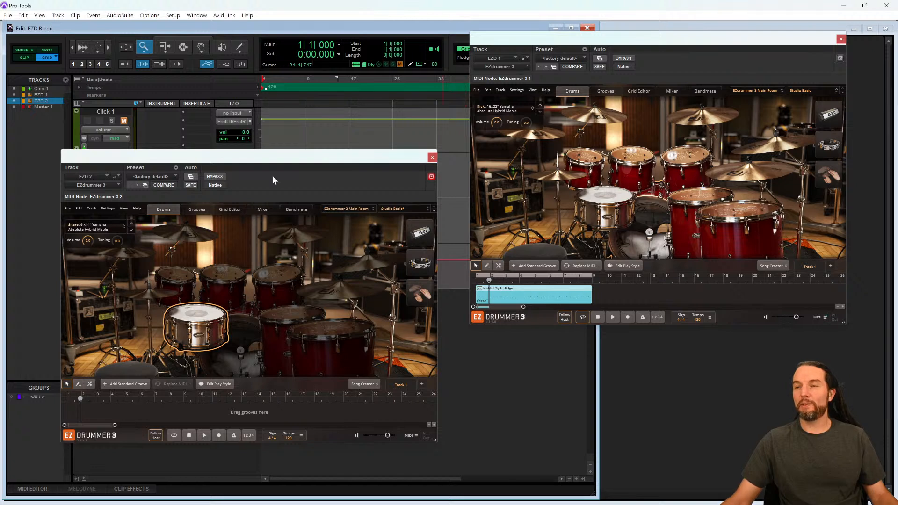
- Play and stop the session to audition the new snare in the EZD 2 instance
left_click_drag(235, 161, 245, 162)
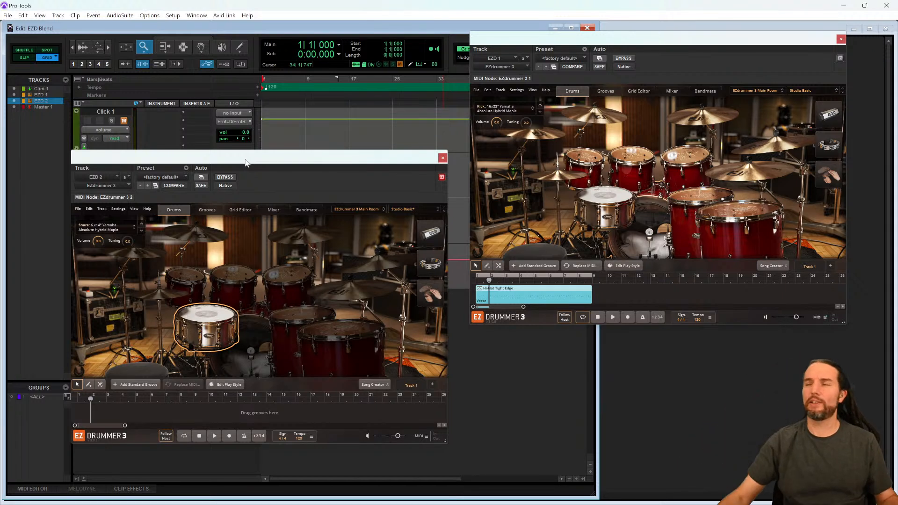
key("space")
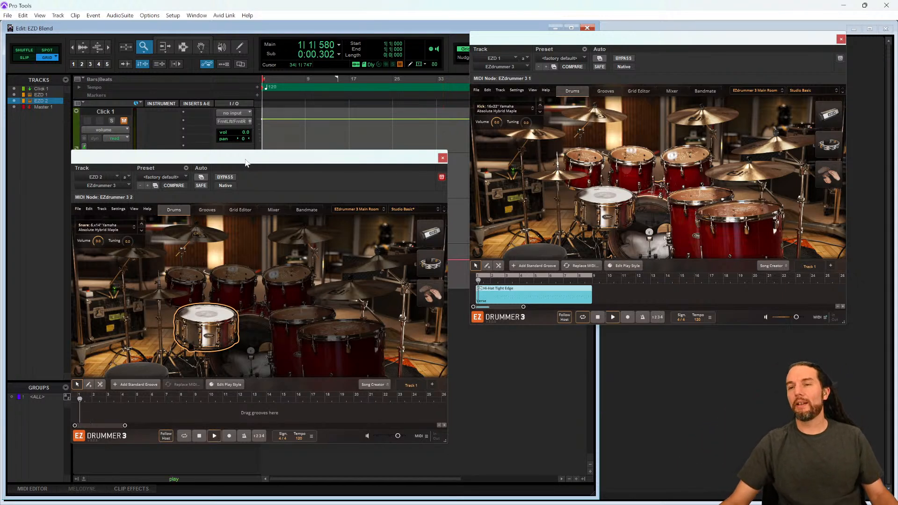
key("space")
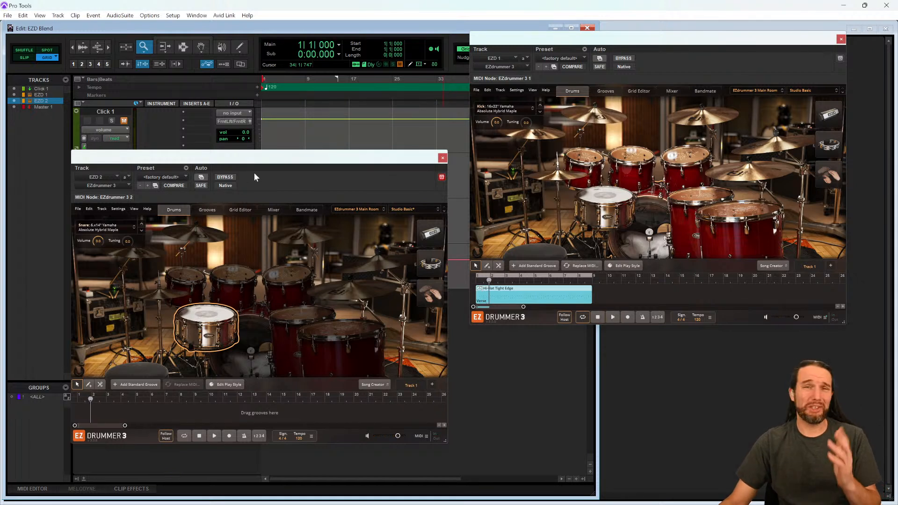
- Audition snare samples in the Sample Manager and drag POPCORN.wav onto the EZD 2 snare
left_click_drag(258, 162, 240, 167)
left_click_drag(553, 4, 412, 25)
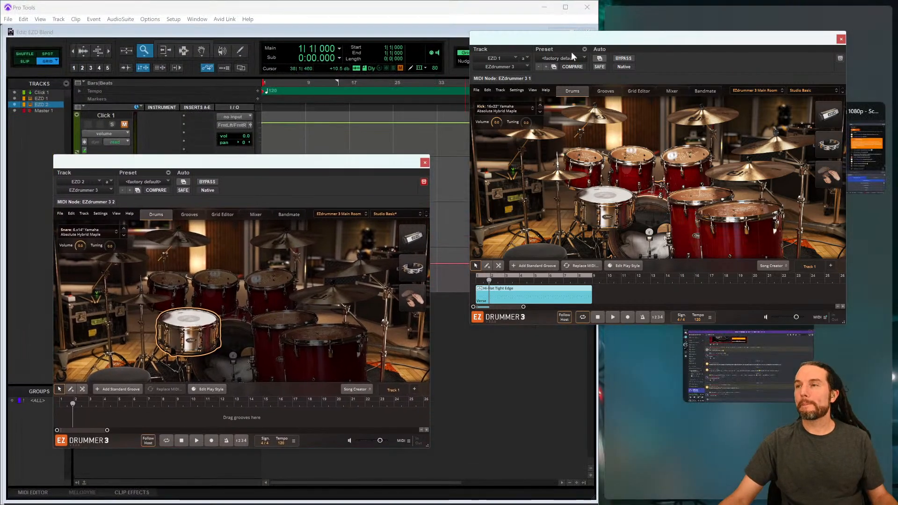
left_click(739, 365)
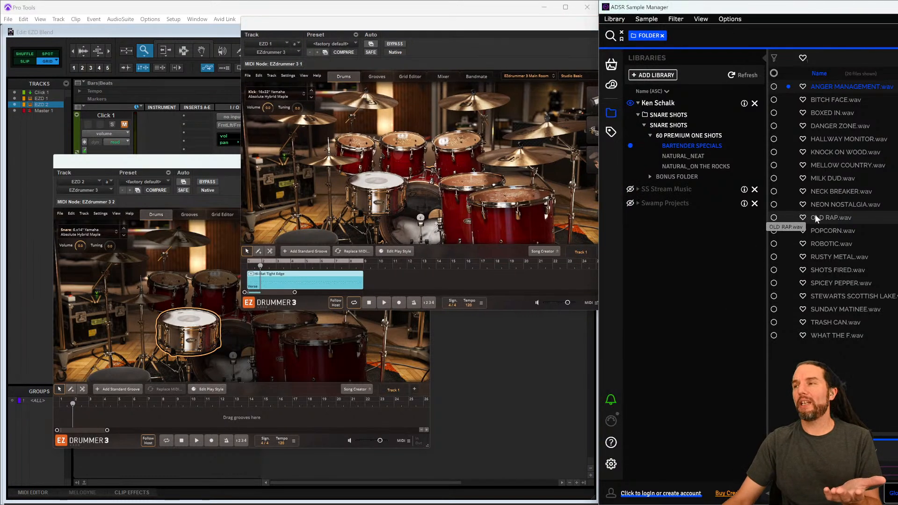
left_click(831, 193)
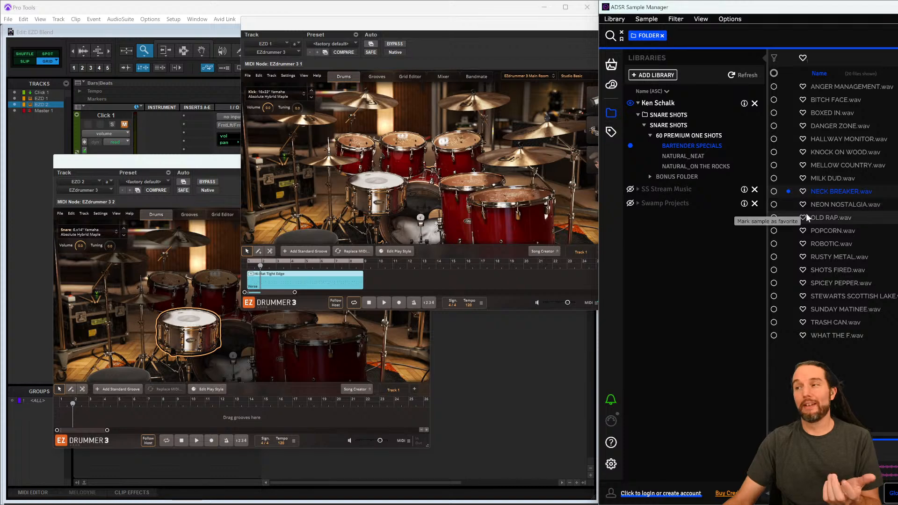
left_click(826, 231)
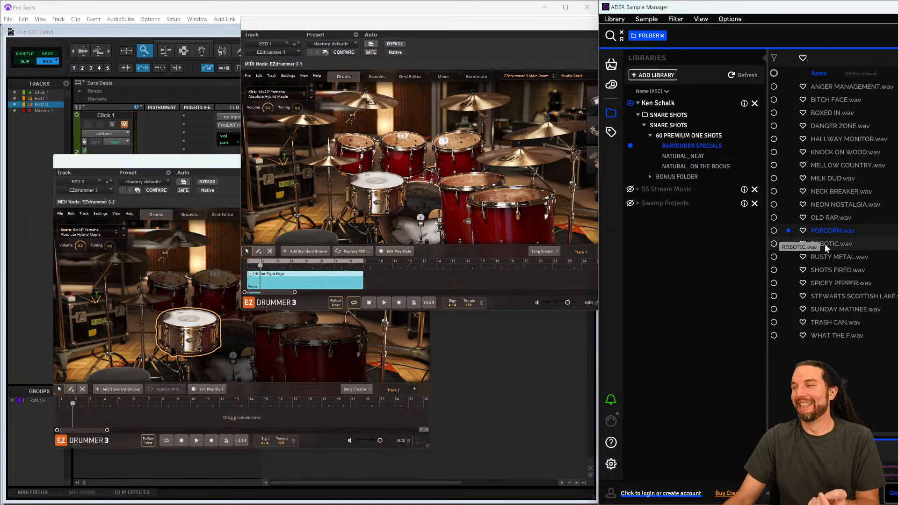
left_click_drag(828, 234, 189, 327)
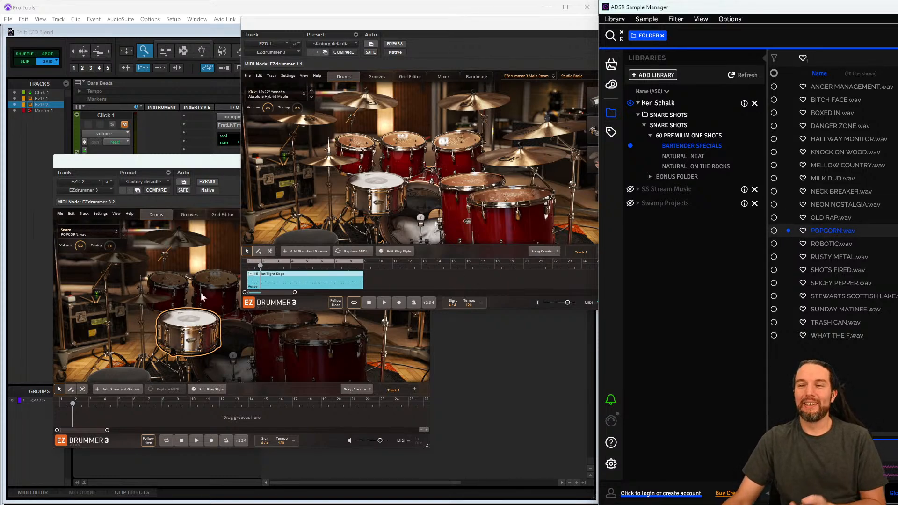
- Trigger the POPCORN.wav snare in the EZD 2 kit to hear the loaded sample
left_click(197, 162)
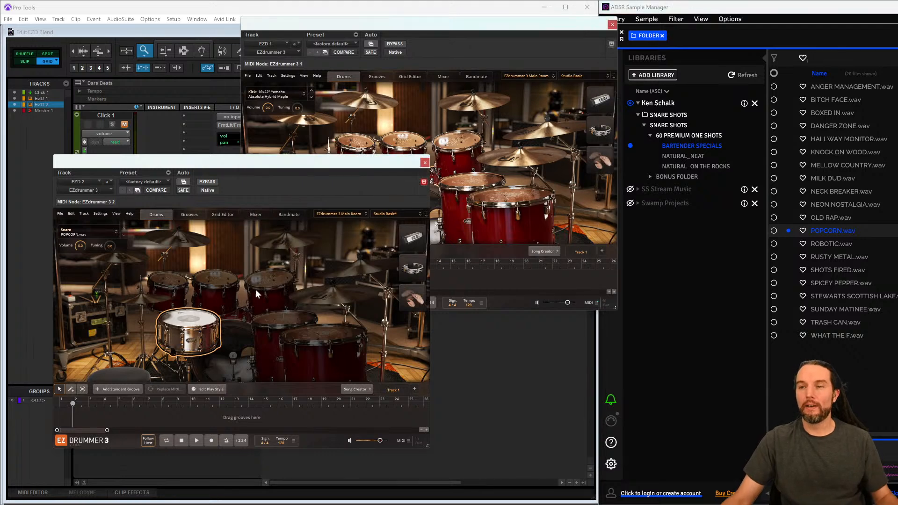
left_click(438, 25)
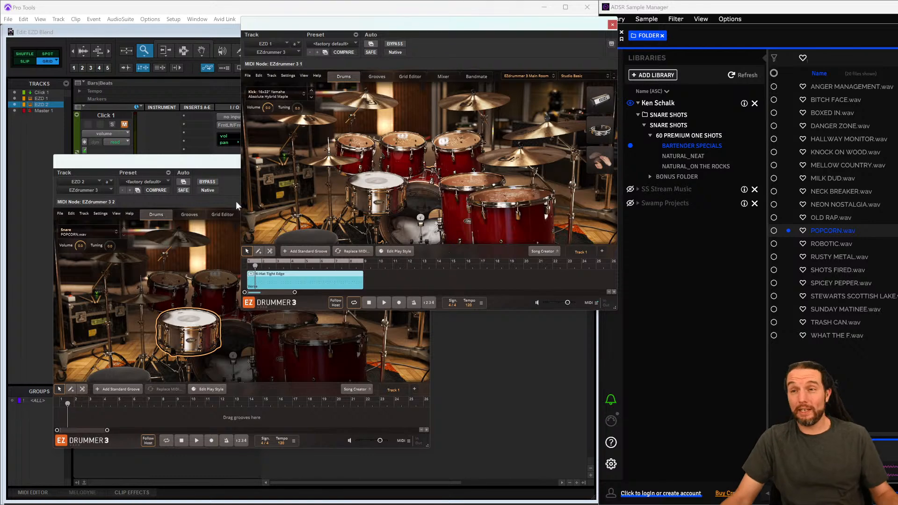
left_click(190, 319)
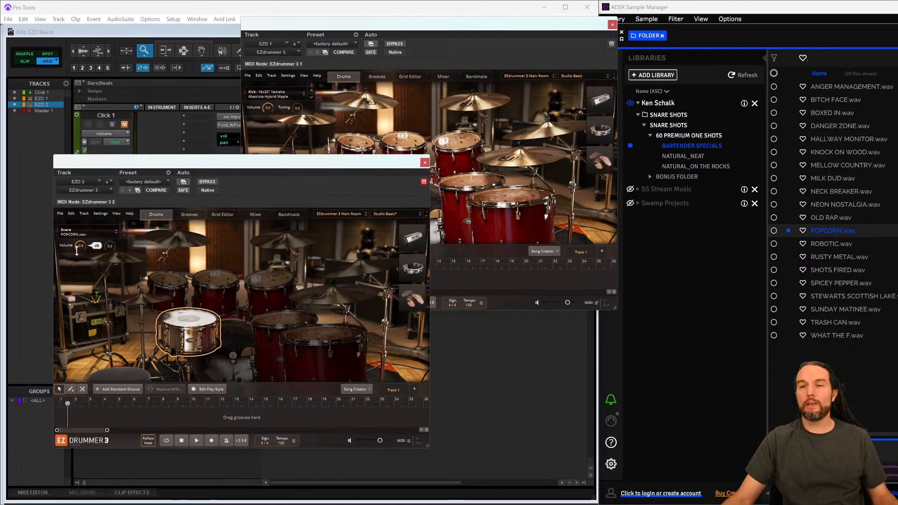
left_click(256, 214)
left_click(156, 215)
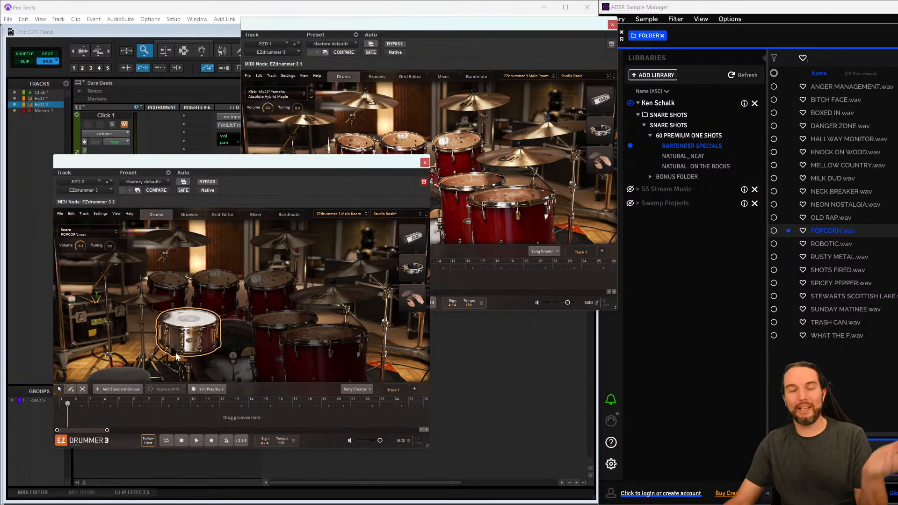
- Lower the EZD 2 snare volume and audition playback
left_click_drag(80, 243, 75, 238)
key("space")
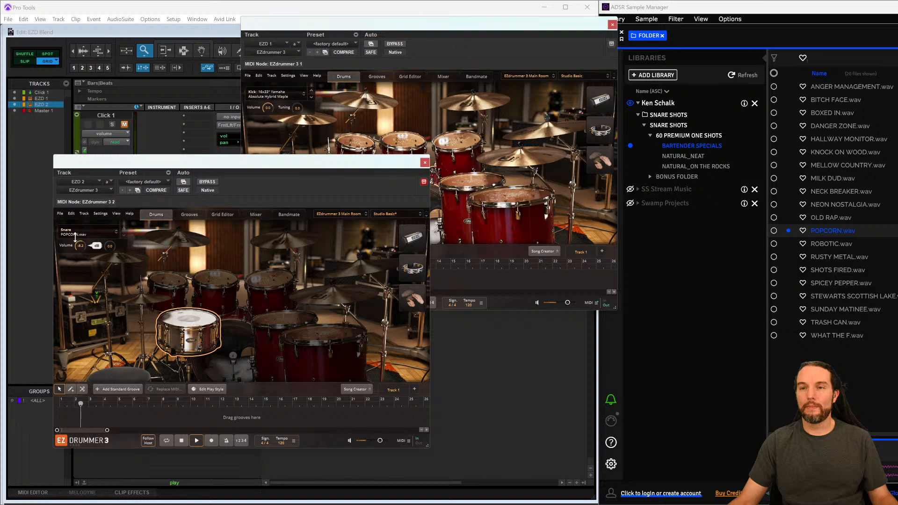
key("space")
- Close both EZdrummer plugin windows
left_click_drag(234, 161, 335, 142)
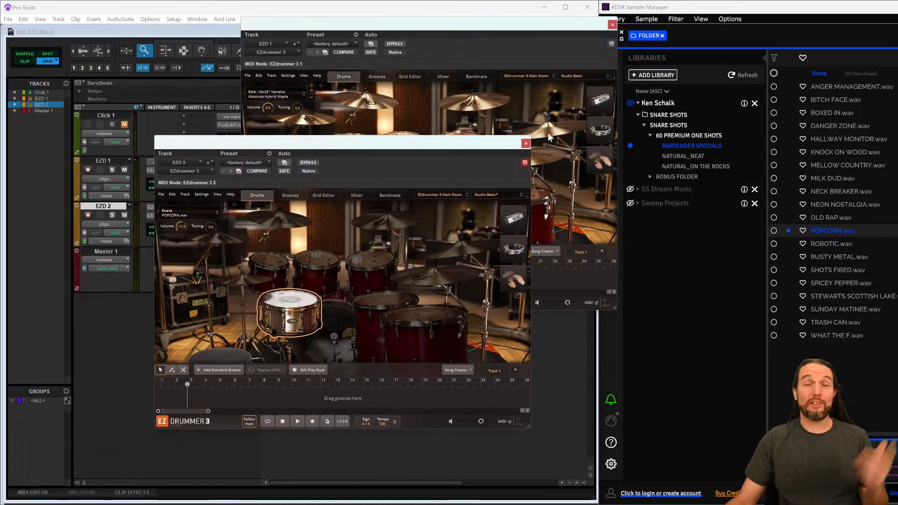
left_click_drag(560, 27, 553, 26)
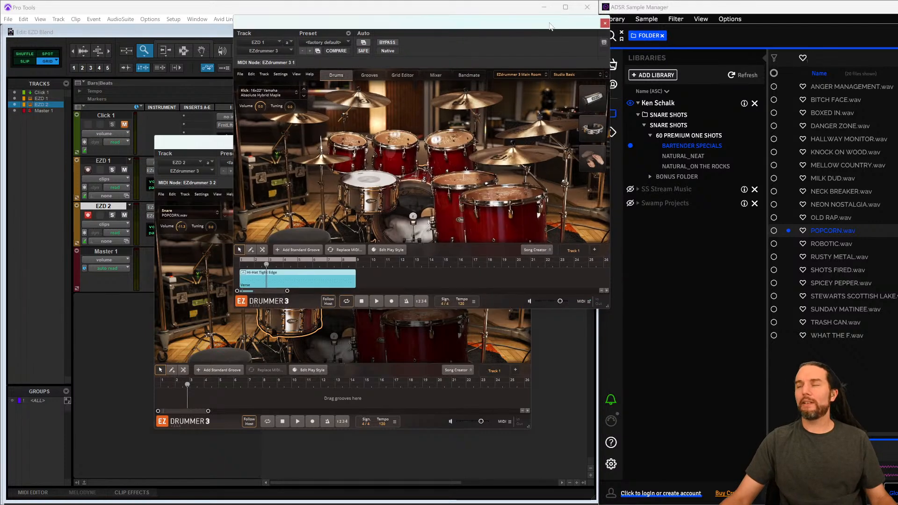
left_click(605, 24)
left_click_drag(366, 148, 397, 121)
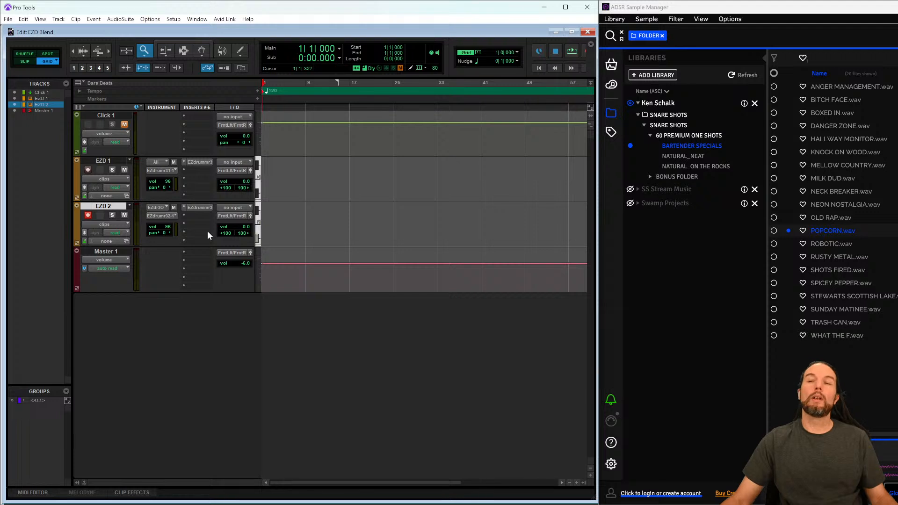
- Rename the EZD 1 track to EZD Source
double_click(103, 161)
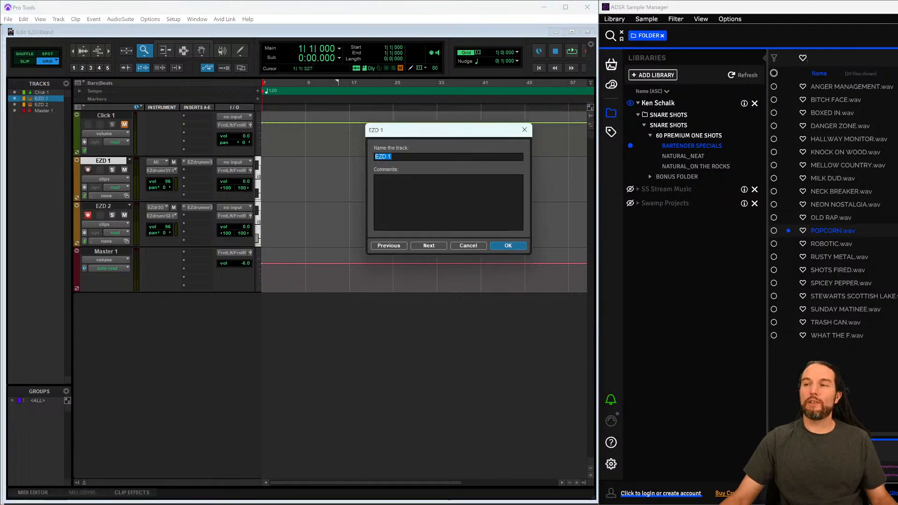
type("EZD Sourc")
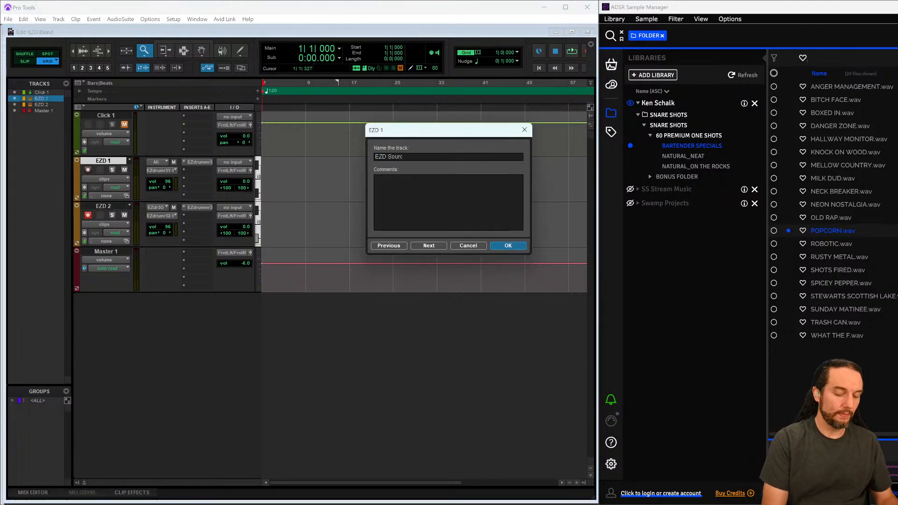
type("e")
key("Return")
- Rename the EZD 2 track to EZD One Shot Snare
left_click(111, 209)
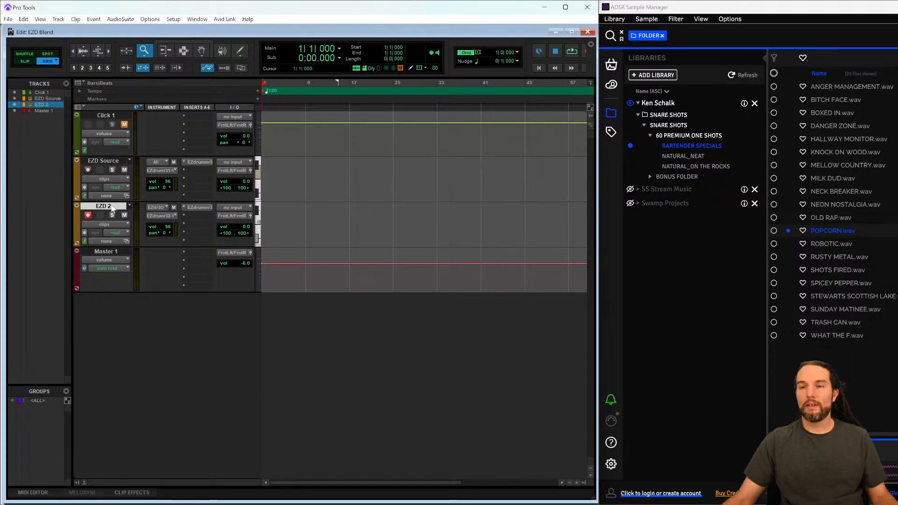
double_click(111, 209)
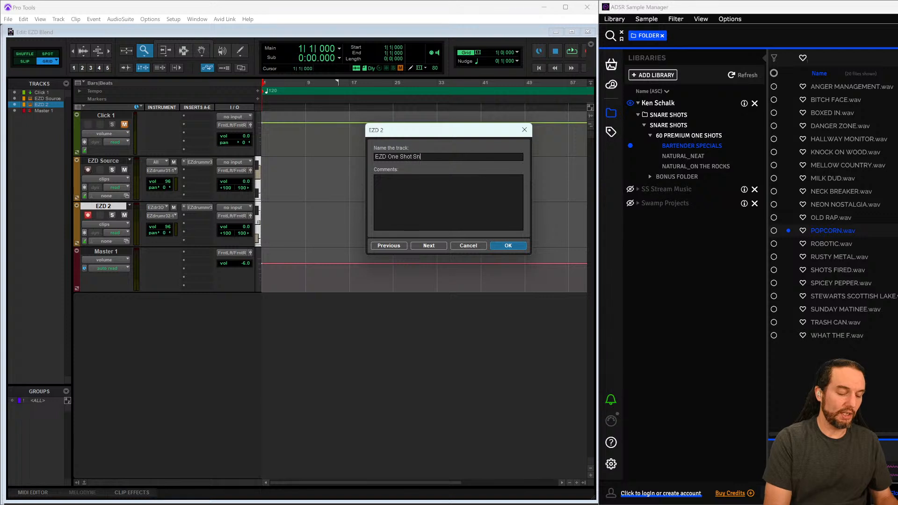
type("EZD One Shot Snare")
key("Return")
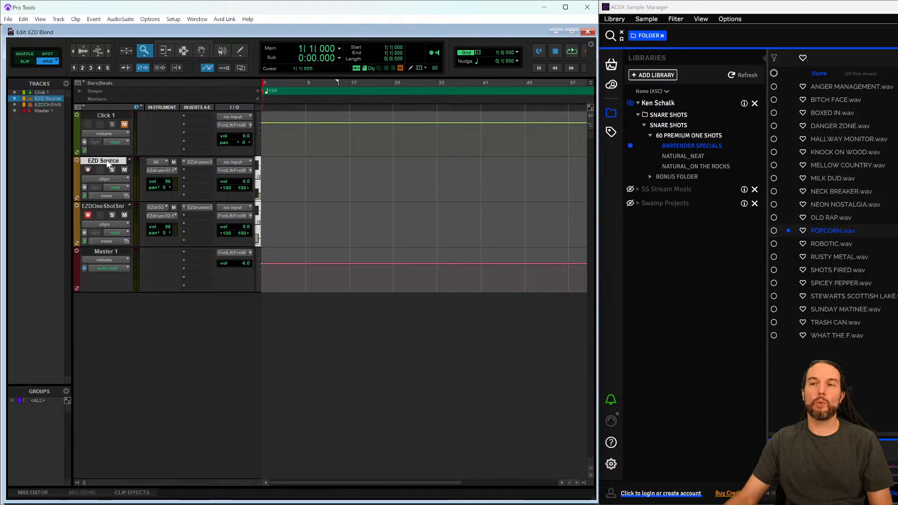
- Insert the Transient Master (stereo) dynamics plugin on the EZD One Shot Snare track
left_click(184, 215)
mouse_move(217, 246)
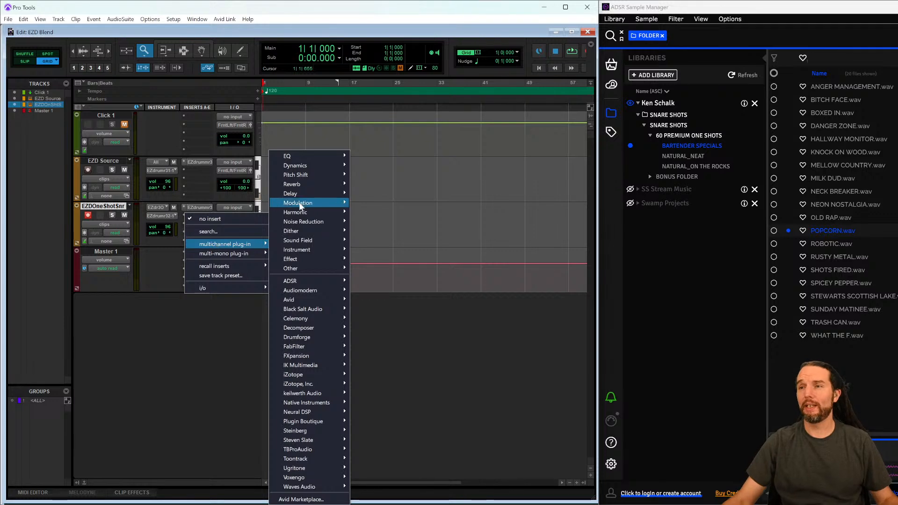
mouse_move(308, 166)
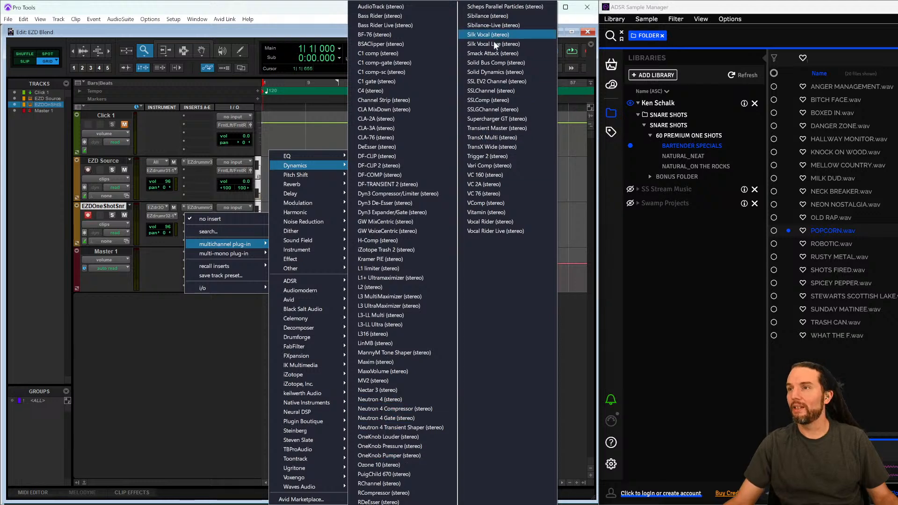
left_click(489, 129)
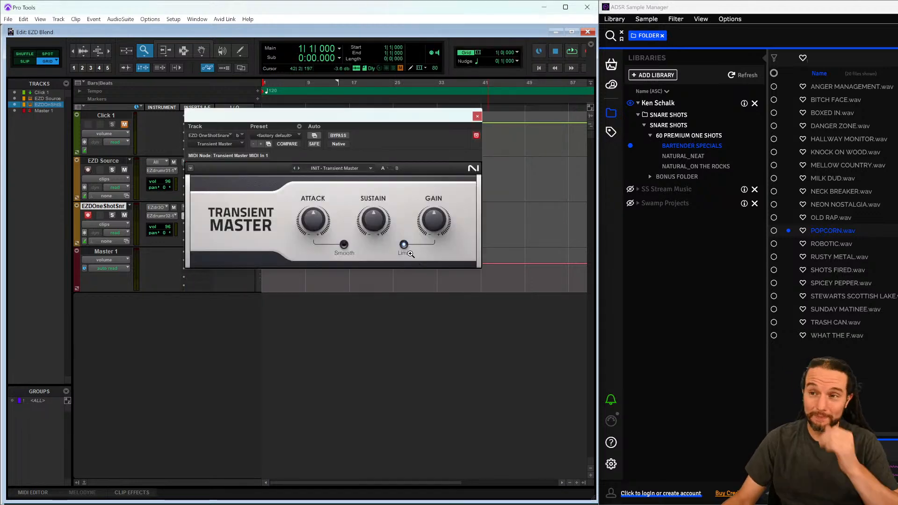
- Start playback and solo the EZD One Shot Snare track
left_click_drag(355, 124, 294, 212)
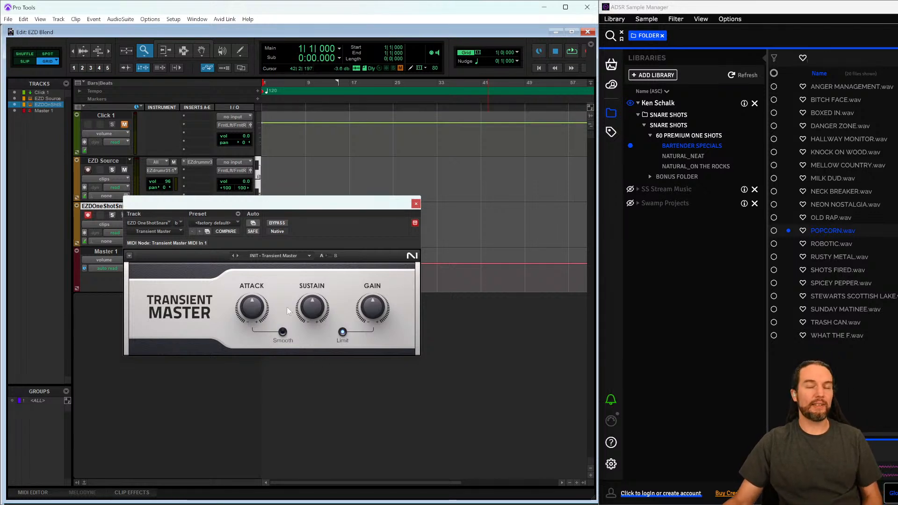
left_click_drag(276, 206, 337, 276)
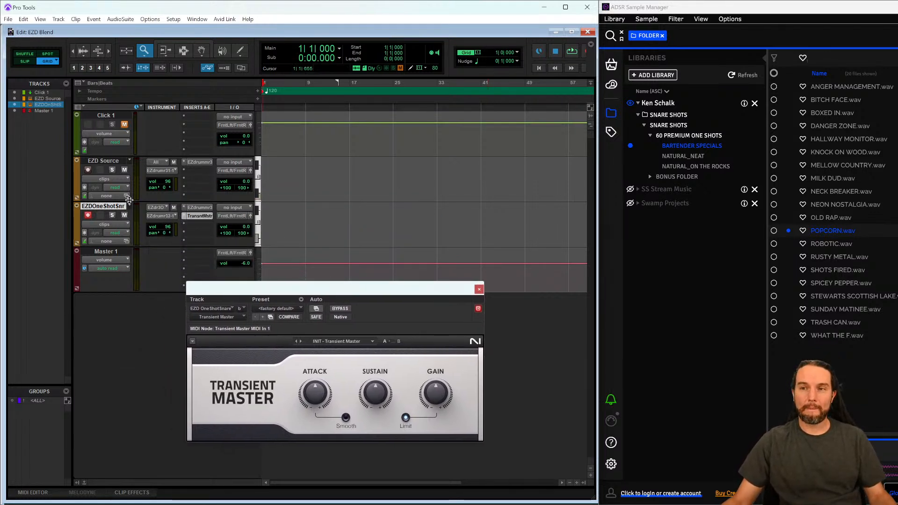
key("space")
left_click(113, 215)
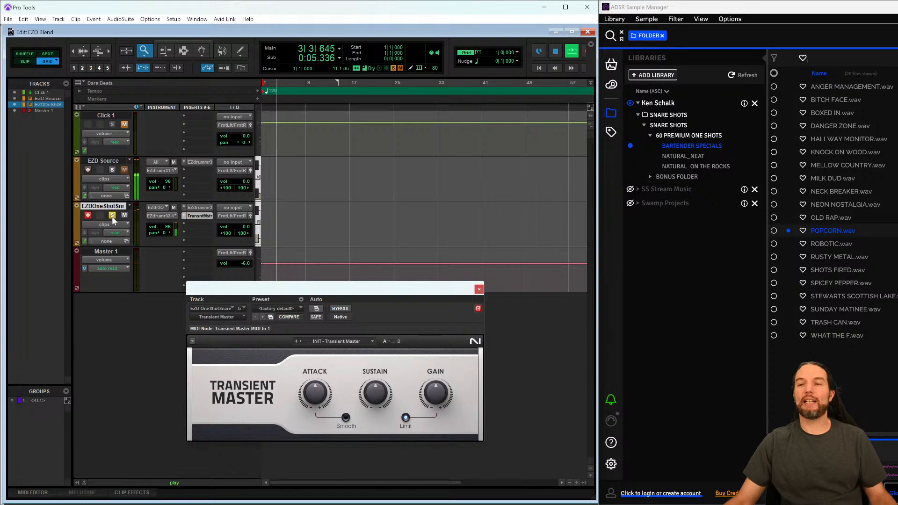
- Adjust the Transient Master Attack knob while the snare plays
left_click_drag(301, 284, 348, 121)
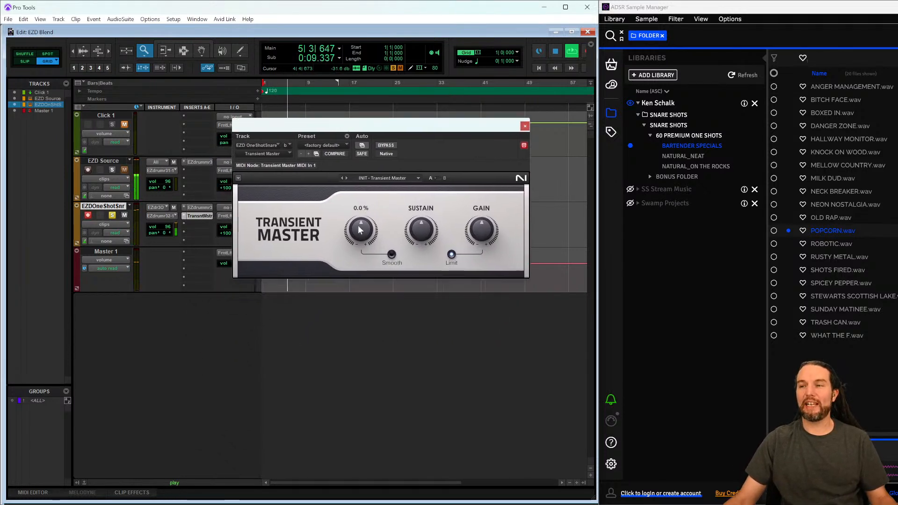
left_click_drag(360, 230, 360, 213)
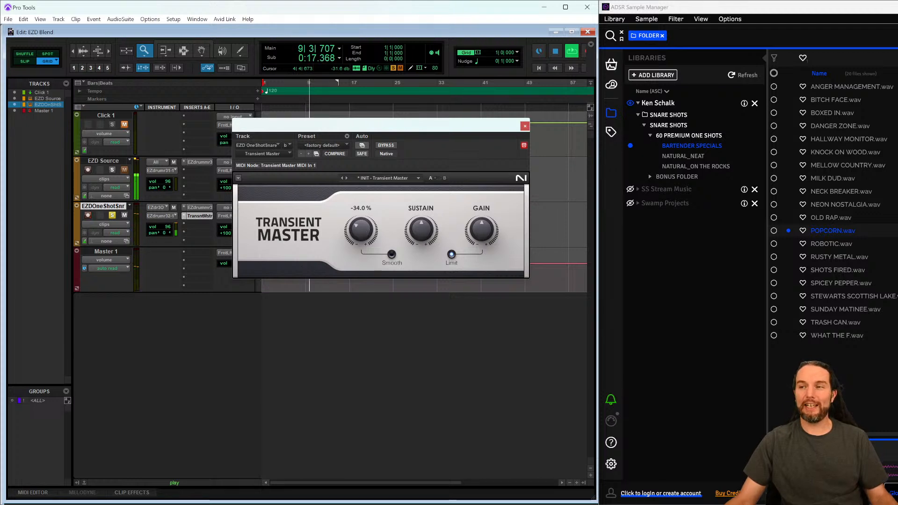
mouse_move(360, 229)
left_mouse_down()
mouse_move(361, 251)
mouse_move(363, 231)
left_mouse_up()
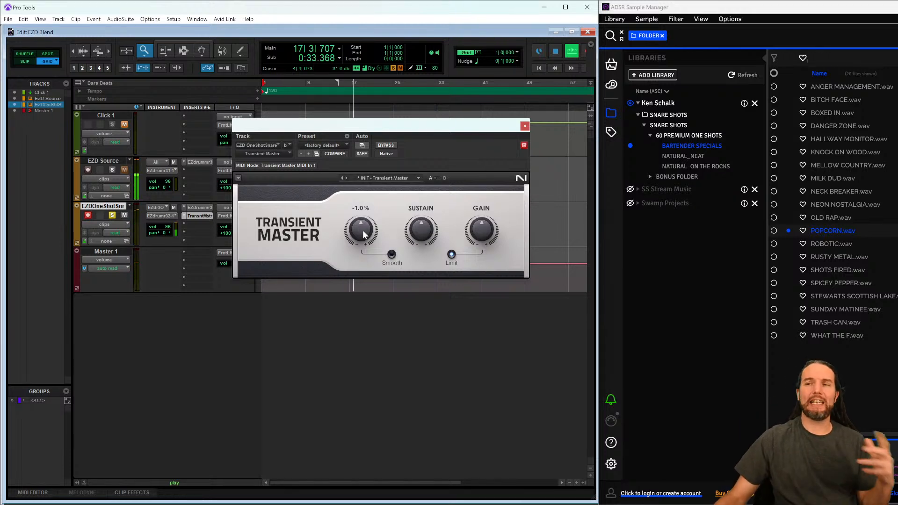
left_click_drag(368, 130, 273, 210)
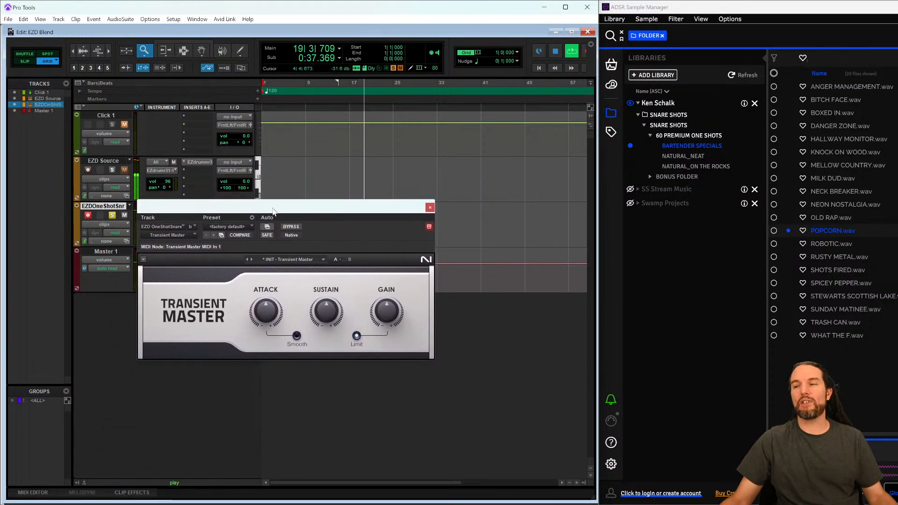
mouse_move(338, 306)
left_click_drag(326, 311, 327, 311)
mouse_move(267, 310)
left_mouse_down()
mouse_move(267, 297)
mouse_move(266, 318)
left_mouse_up()
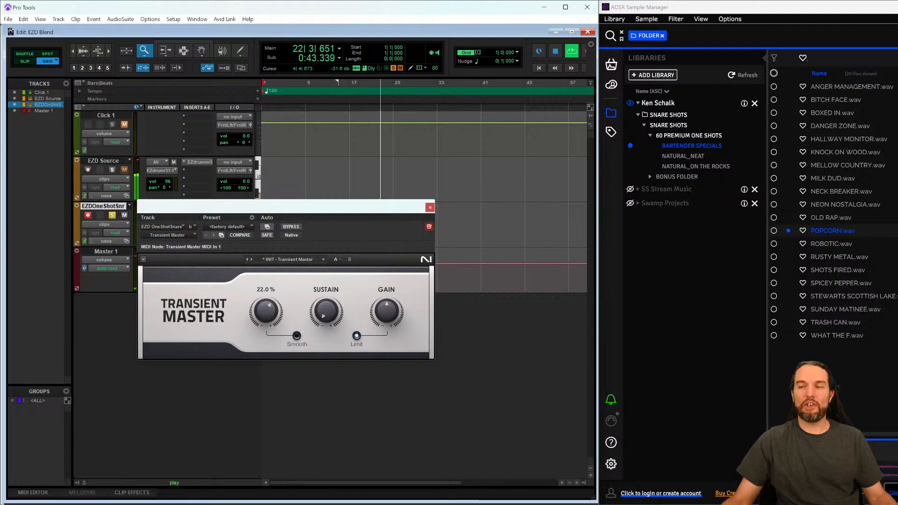
left_click_drag(266, 311, 266, 362)
- Adjust the Transient Master Sustain and Gain knobs and stop playback
left_click_drag(326, 310, 326, 255)
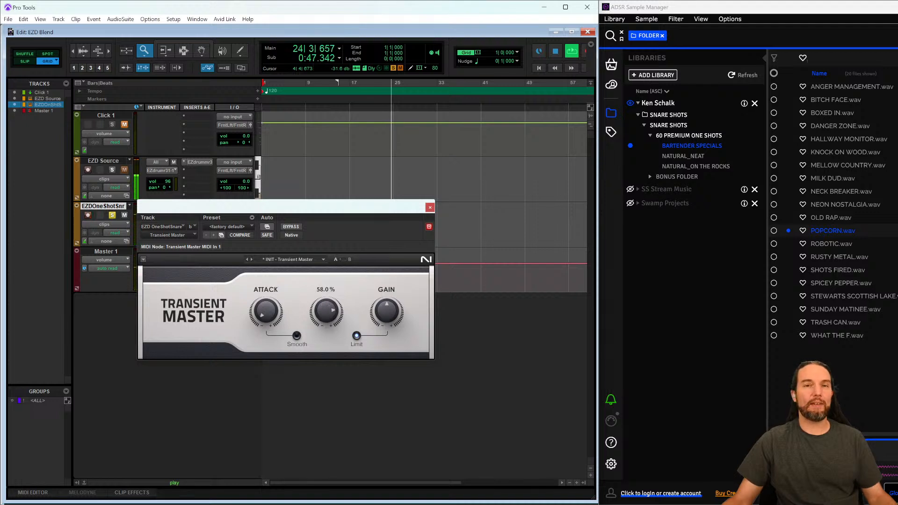
left_click_drag(326, 311, 327, 334)
left_click_drag(307, 207, 340, 240)
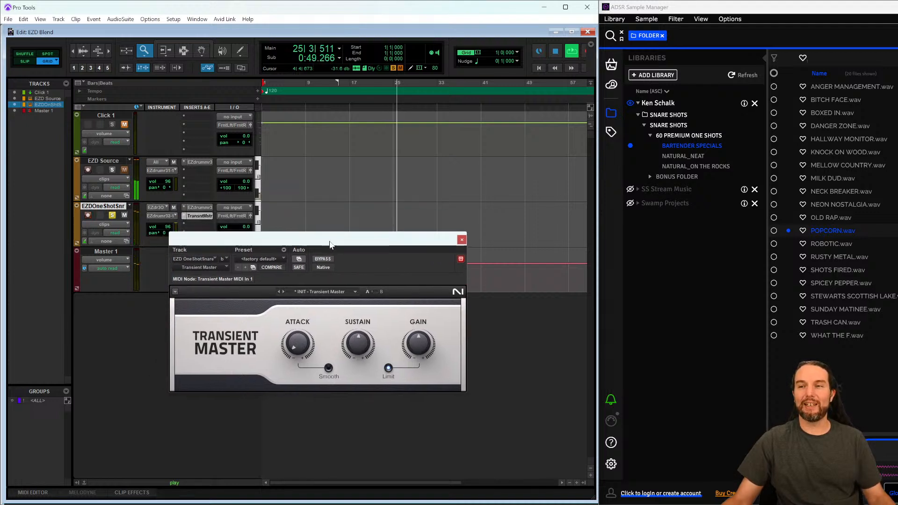
left_click_drag(314, 351, 359, 339)
mouse_move(418, 347)
left_mouse_down()
mouse_move(418, 373)
mouse_move(419, 347)
left_mouse_up()
key("space")
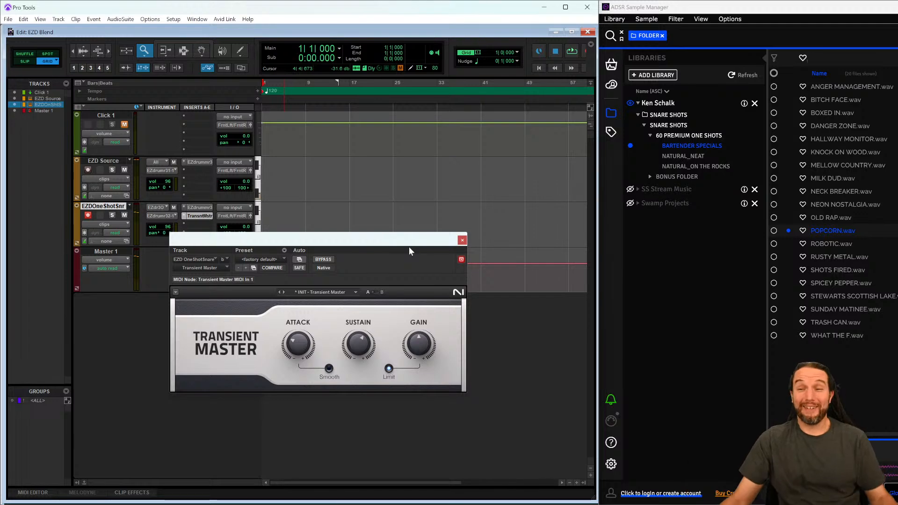
- Start playback, close the Transient Master window, and insert FabFilter Pro-Q 3 (stereo) on the EZD One Shot Snare track
key("space")
left_click(462, 240)
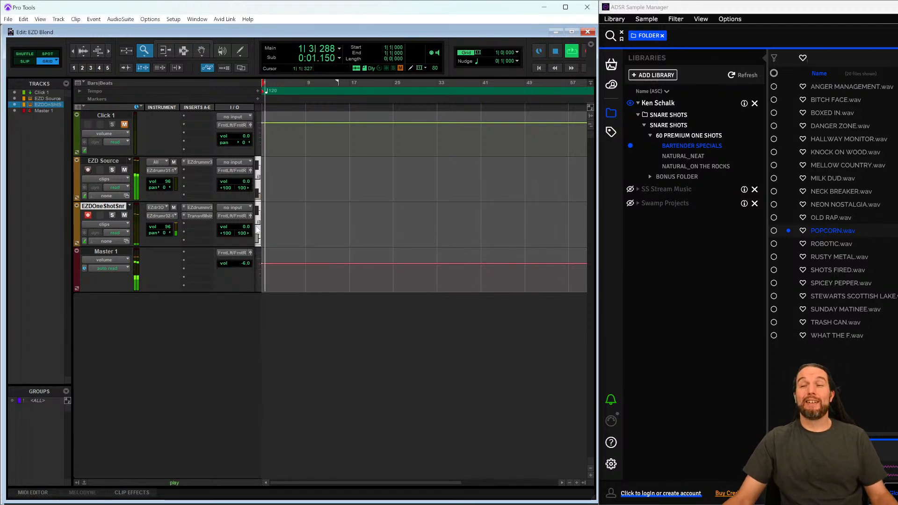
left_click(188, 225)
mouse_move(215, 253)
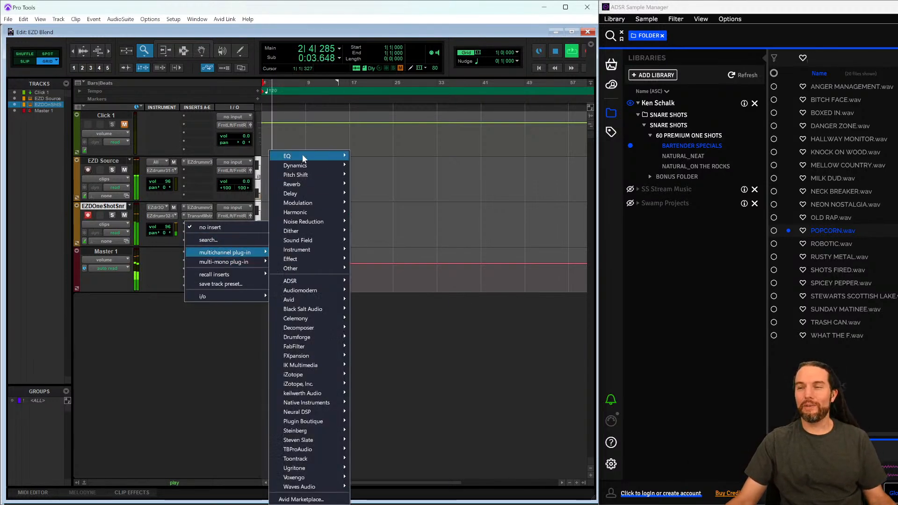
mouse_move(302, 155)
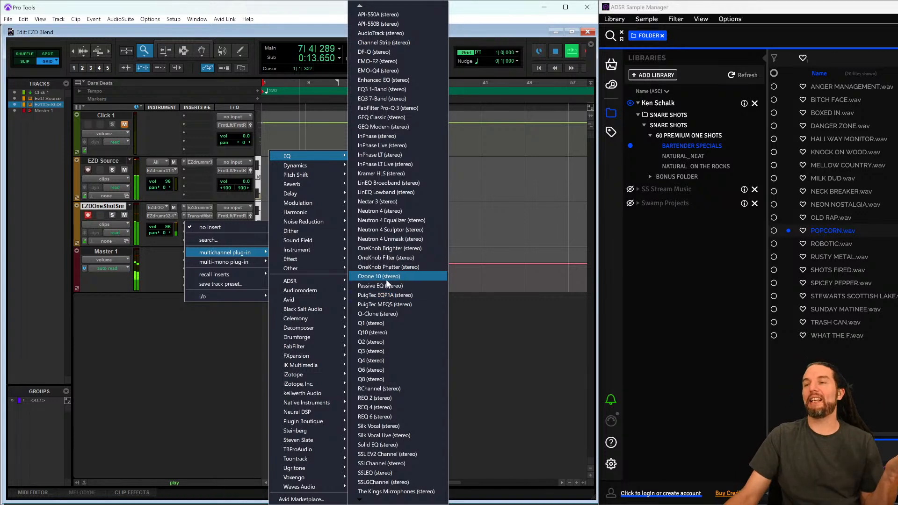
left_click(388, 108)
- With the snare track soloed, pull a Pro-Q 3 band down around 200 Hz and close the plugin window
left_click(112, 214)
left_click_drag(366, 248, 381, 162)
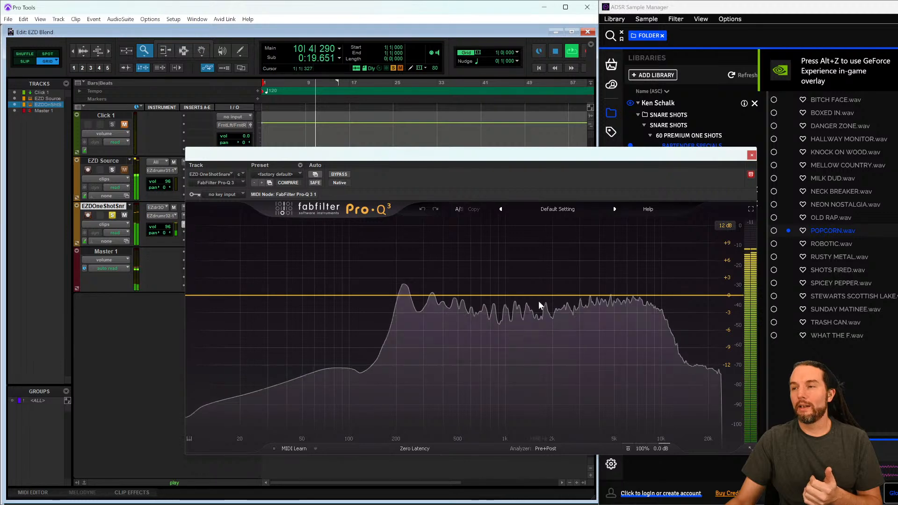
left_click_drag(537, 295, 404, 368)
left_click(752, 154)
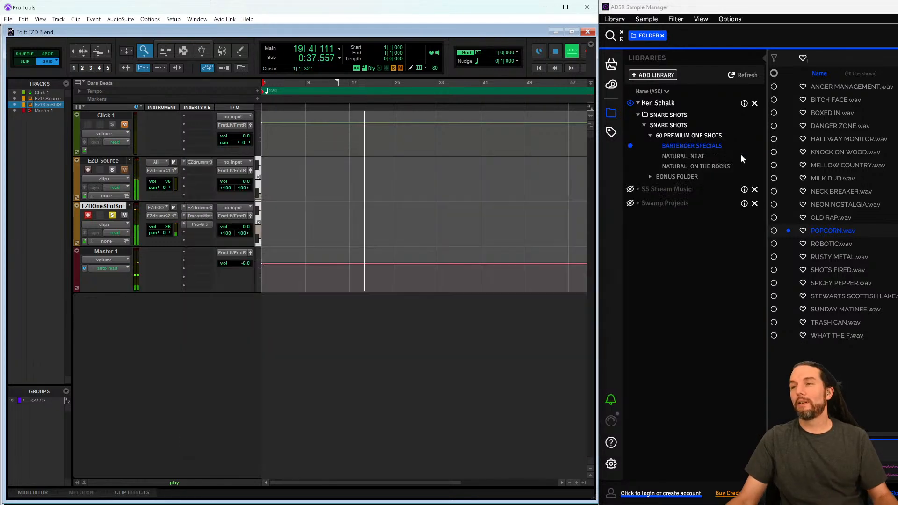
- Stop playback and reopen the snare track's Transient Master and Pro-Q 3 plugins to review them
key("space")
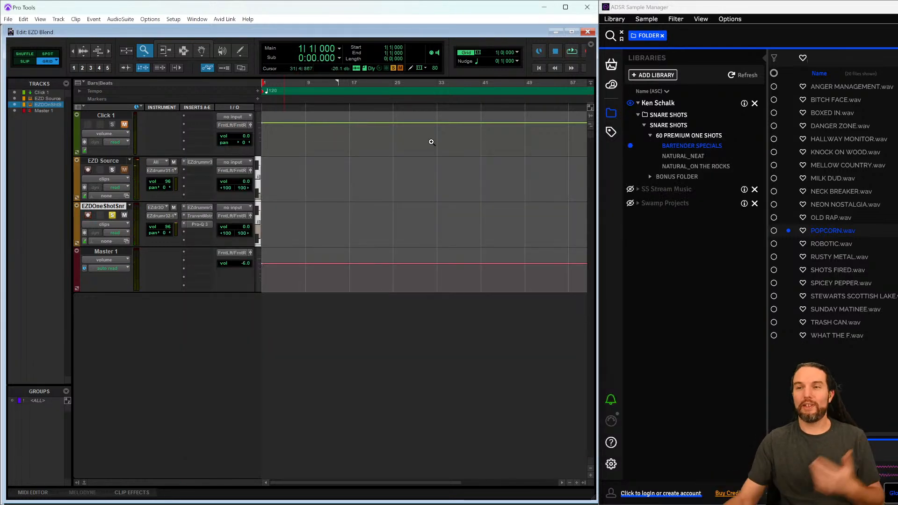
left_click(196, 217)
left_click_drag(302, 156, 387, 157)
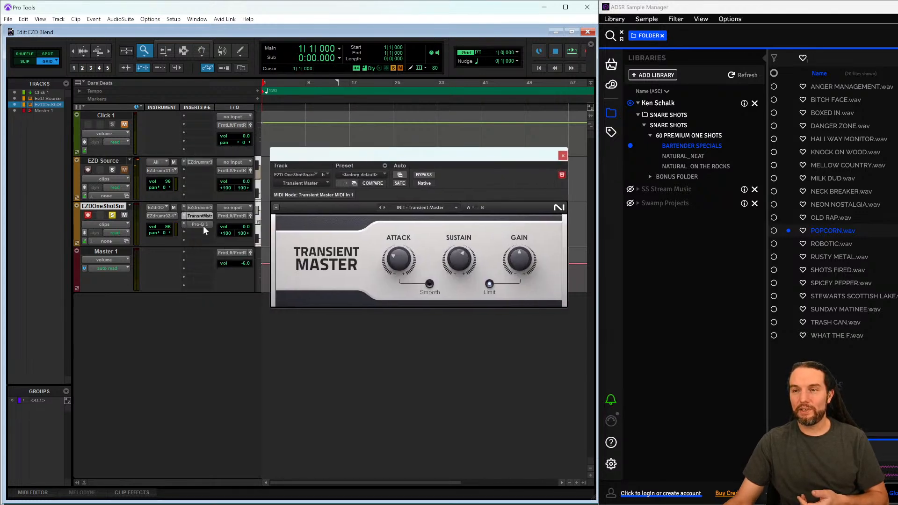
left_click(202, 225)
left_click(835, 157)
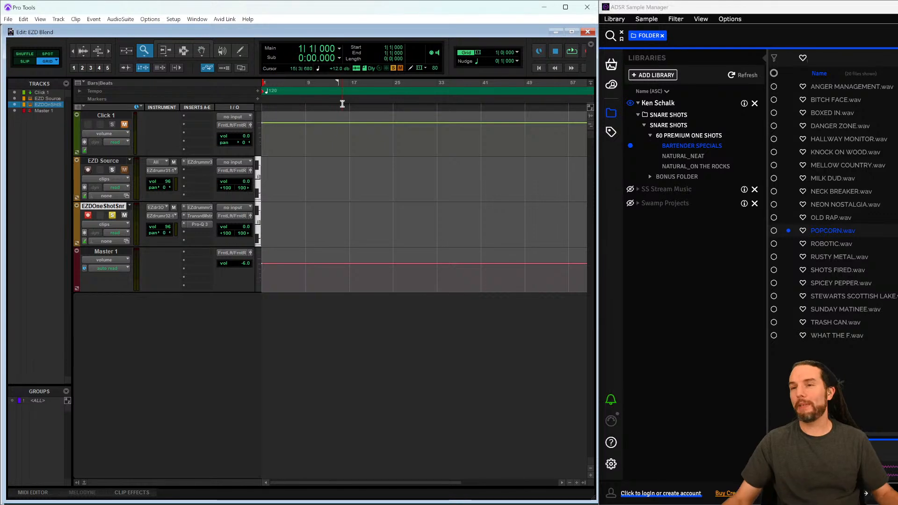
- Open the EZdrummer instances on the EZD Source and EZD One Shot Snare tracks to compare them
left_click(196, 164)
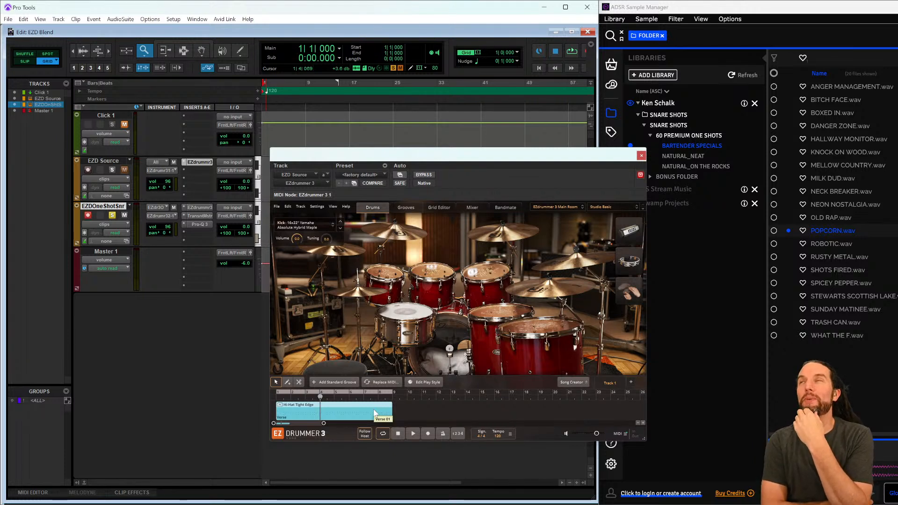
left_click(201, 208)
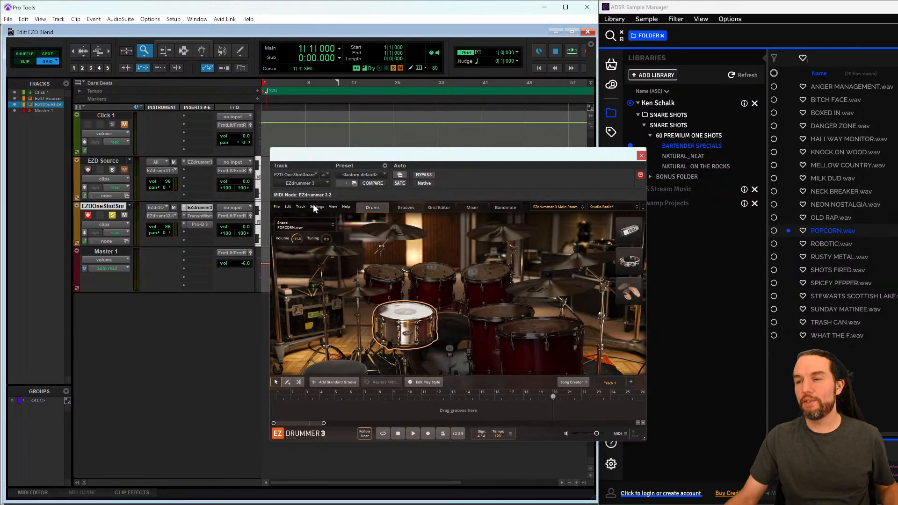
left_click_drag(420, 155, 415, 129)
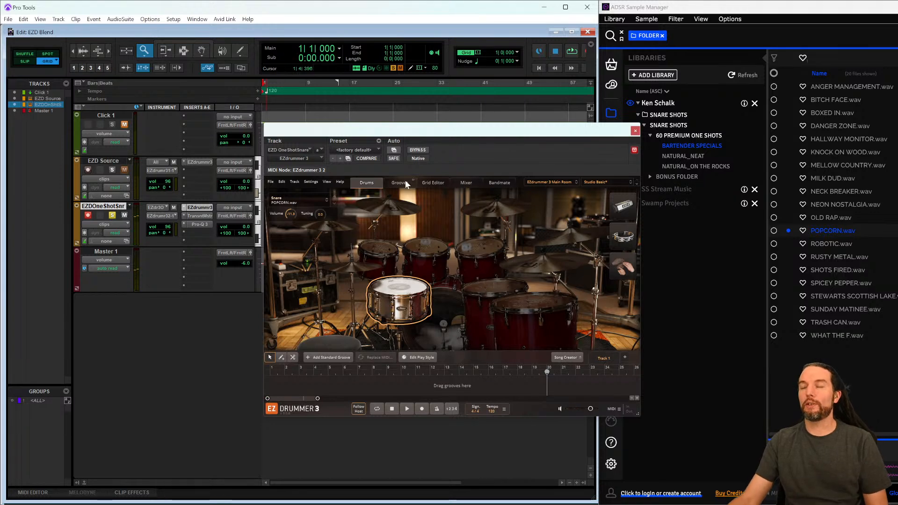
left_click_drag(403, 130, 414, 158)
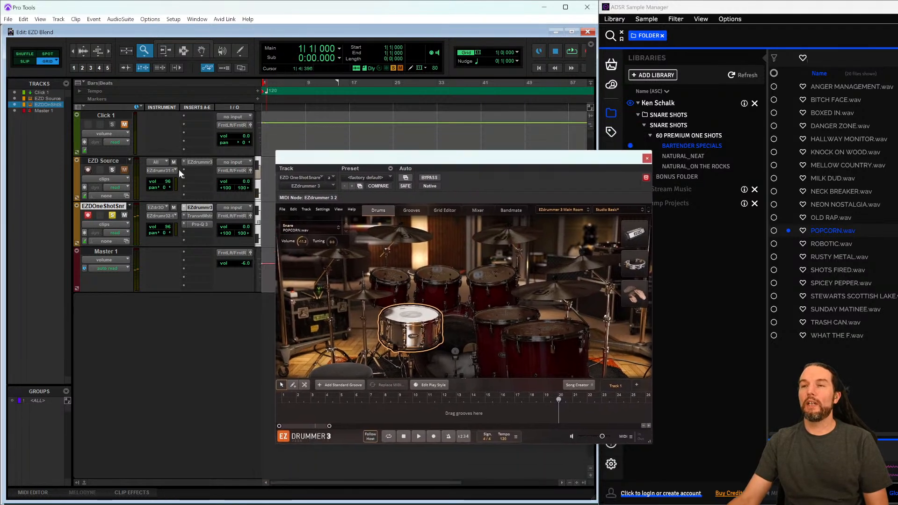
- Open both EZdrummer plugin windows at once and arrange them side by side
left_click(199, 161)
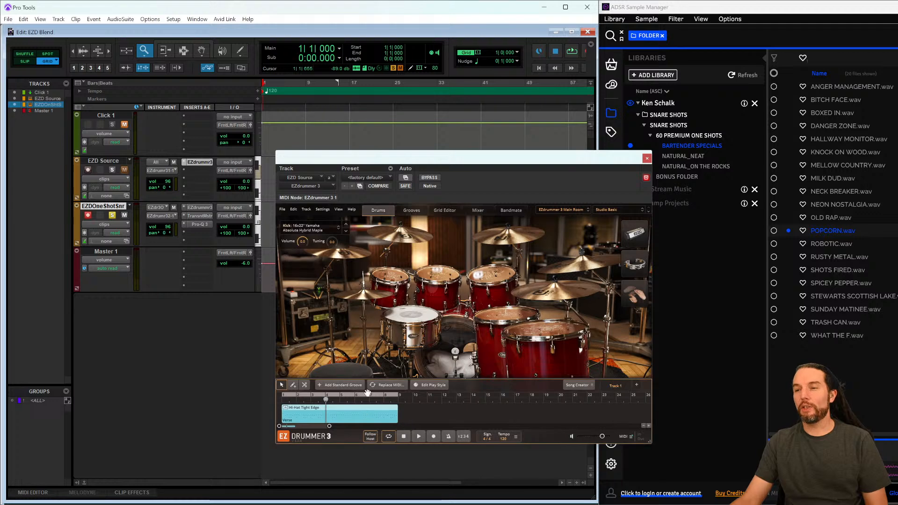
left_click_drag(349, 161, 477, 99)
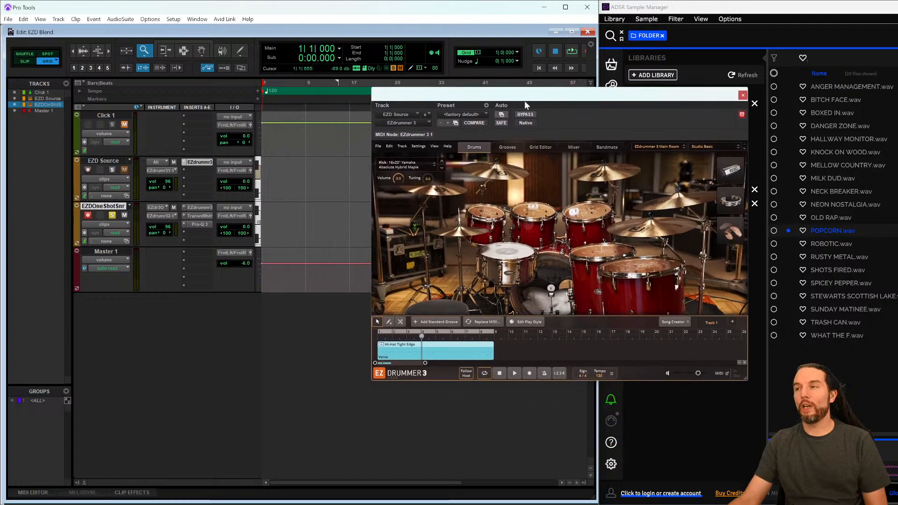
left_click(199, 208)
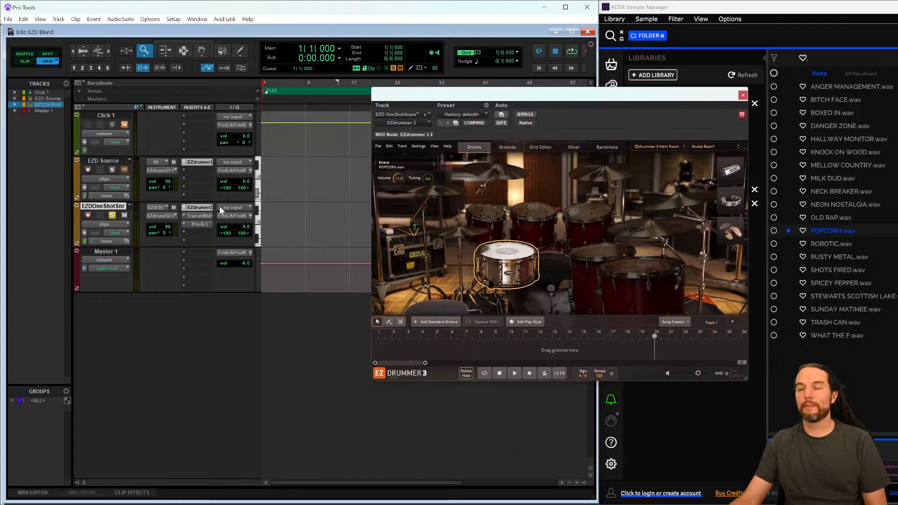
left_click_drag(561, 103, 262, 141)
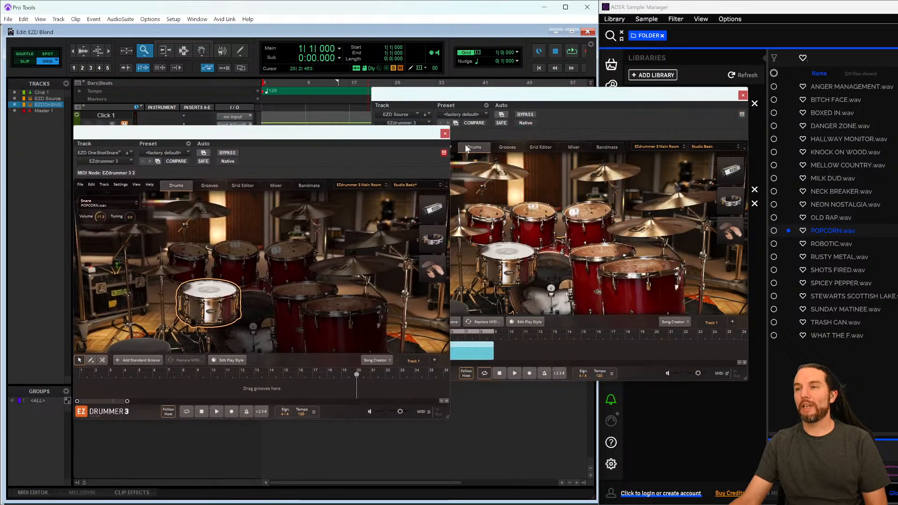
left_click_drag(460, 103, 523, 82)
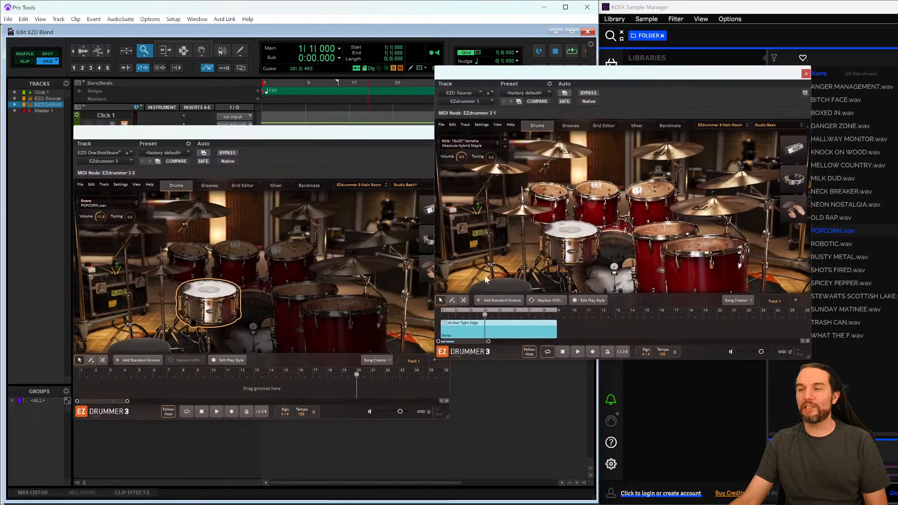
- Try to drag the Hi-Hat Tight Edge groove from the source EZdrummer into the One Shot Snare instance, dismissing the drag errors
left_click_drag(479, 333, 116, 387)
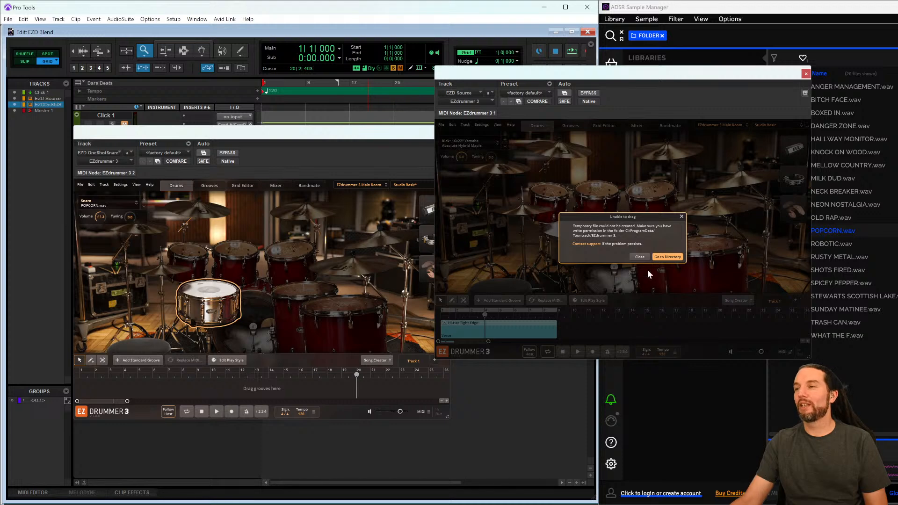
left_click(640, 256)
left_click_drag(496, 329, 343, 370)
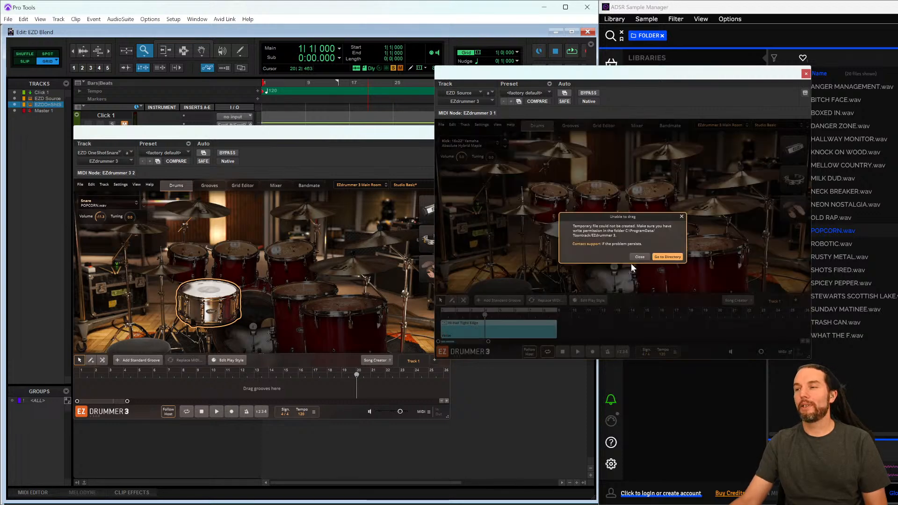
left_click(647, 257)
left_click_drag(544, 76, 304, 122)
left_click_drag(218, 380, 167, 384)
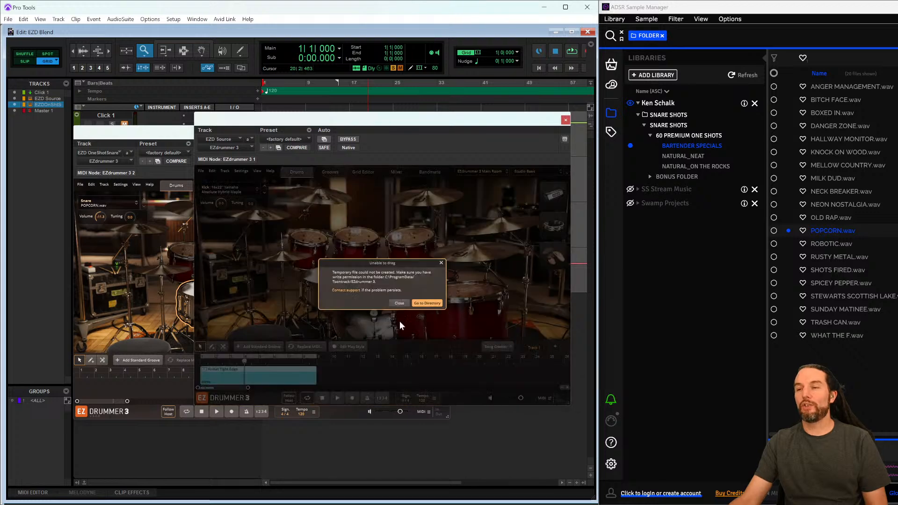
left_click(399, 303)
- Rearrange the two EZdrummer windows and try dragging the groove across once more
left_click_drag(309, 123, 503, 96)
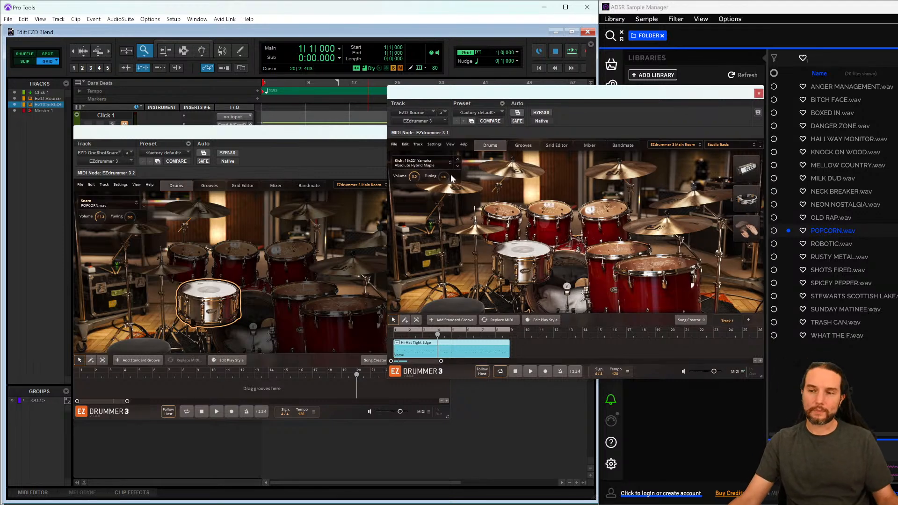
left_click_drag(295, 133, 247, 279)
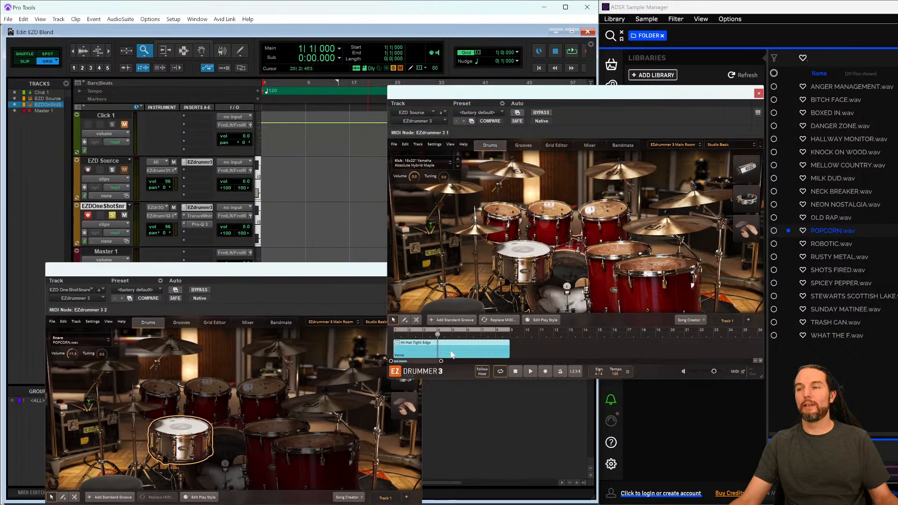
left_click_drag(452, 355, 295, 195)
left_click(594, 277)
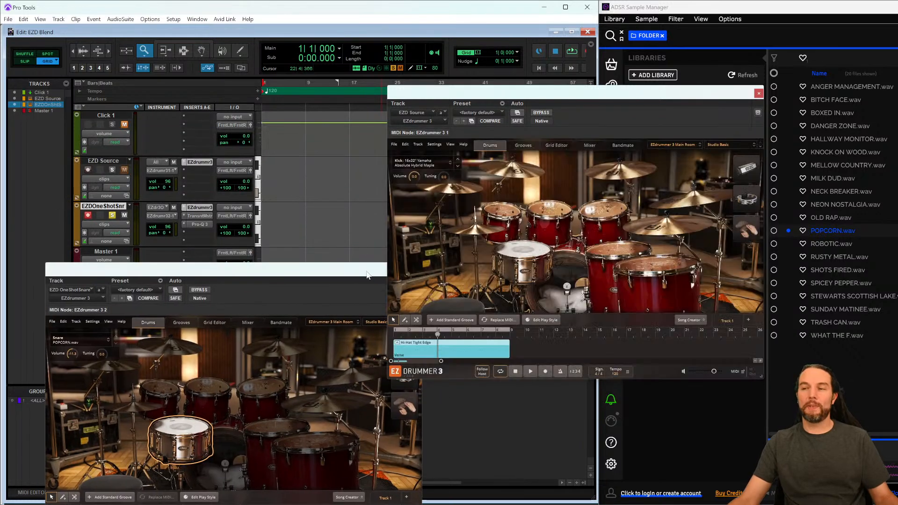
left_click_drag(369, 276, 353, 186)
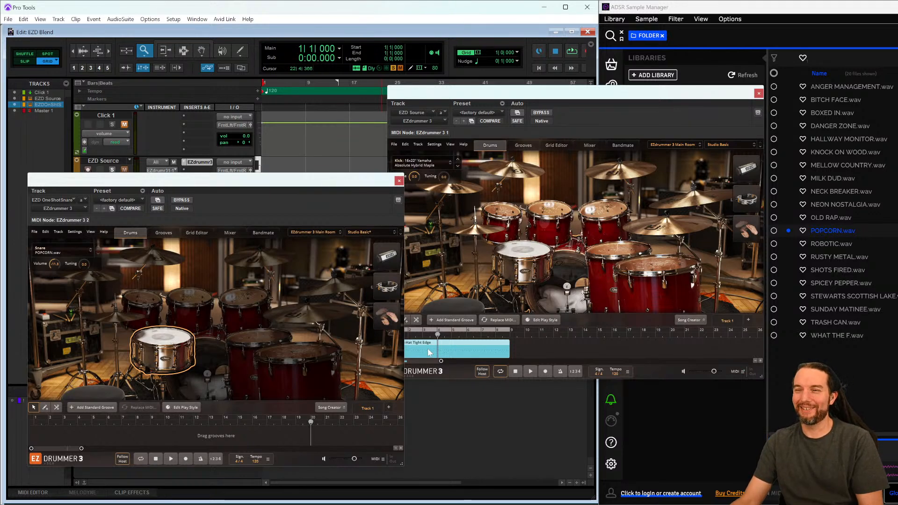
left_click(418, 358)
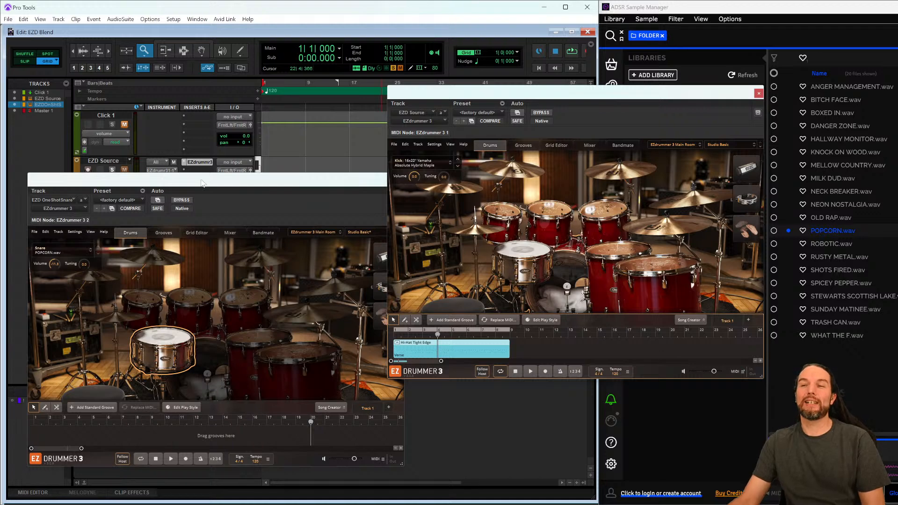
left_click(202, 182)
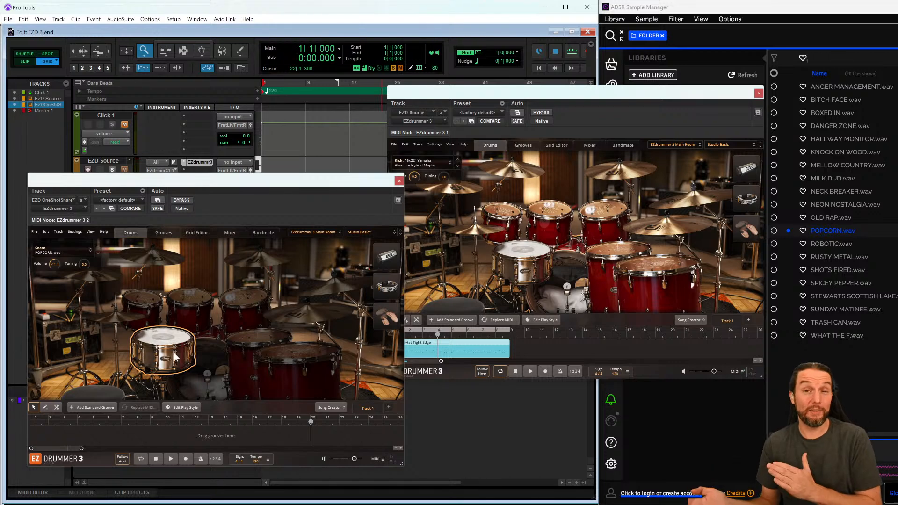
left_click_drag(320, 185, 326, 168)
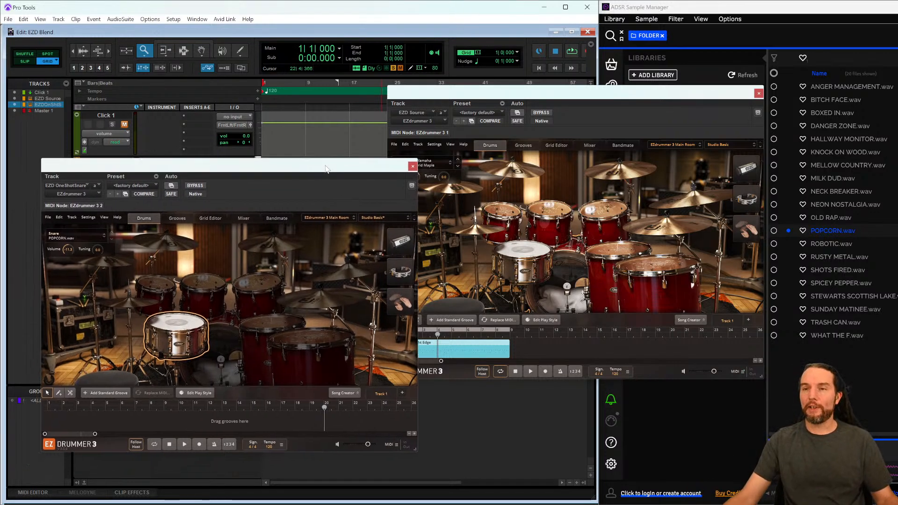
- Open the One Shot Snare EZdrummer's E-Drums/MIDI In settings, inspect the Snare mapping, and close the panel
left_click(89, 218)
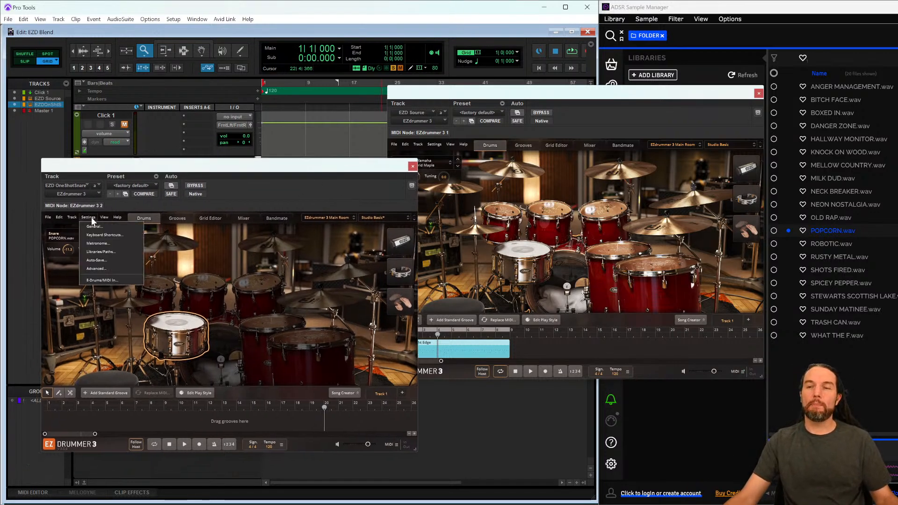
left_click(91, 280)
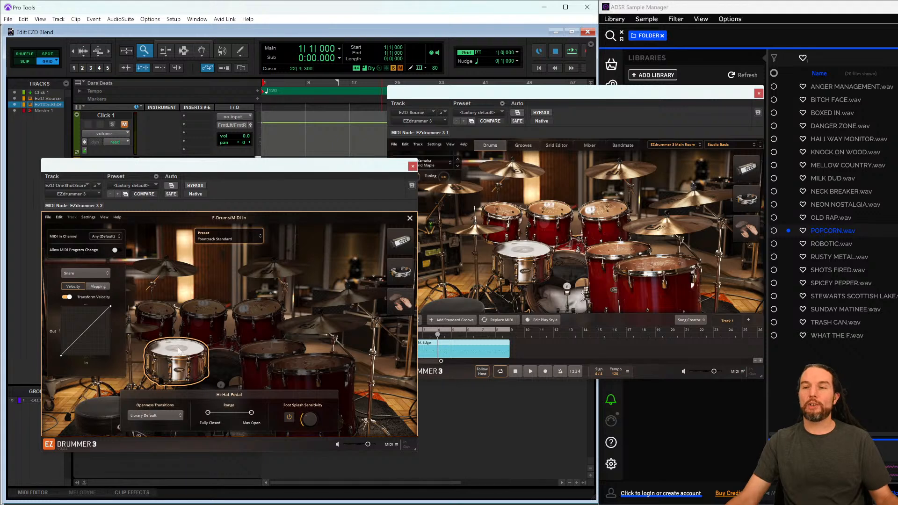
left_click(98, 288)
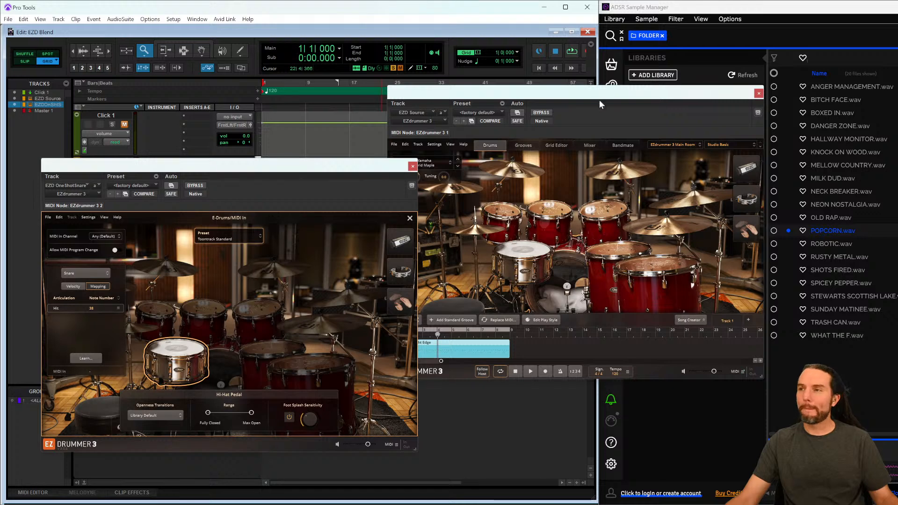
left_click(584, 98)
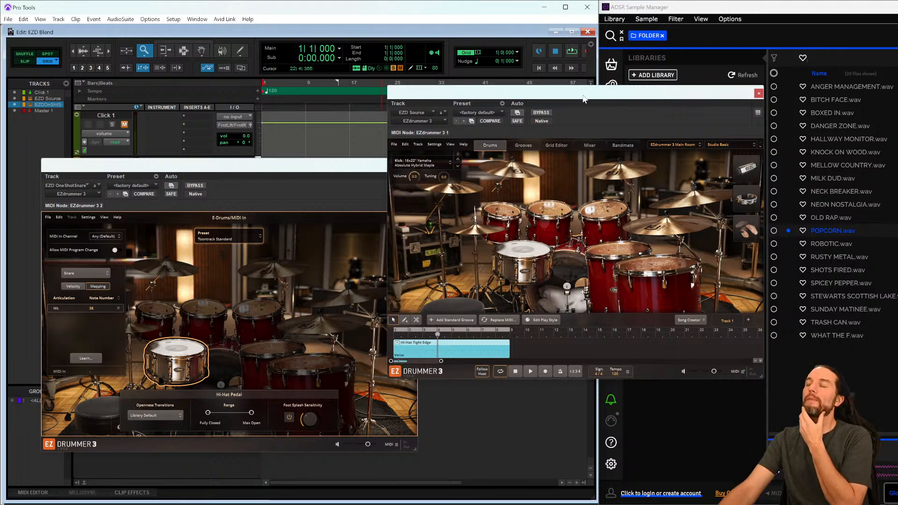
left_click(301, 174)
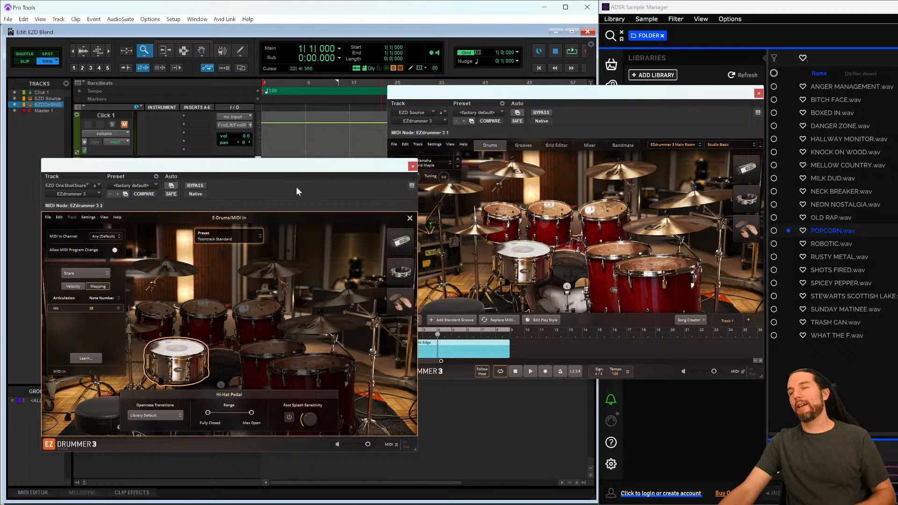
left_click(411, 218)
left_click_drag(356, 171, 351, 169)
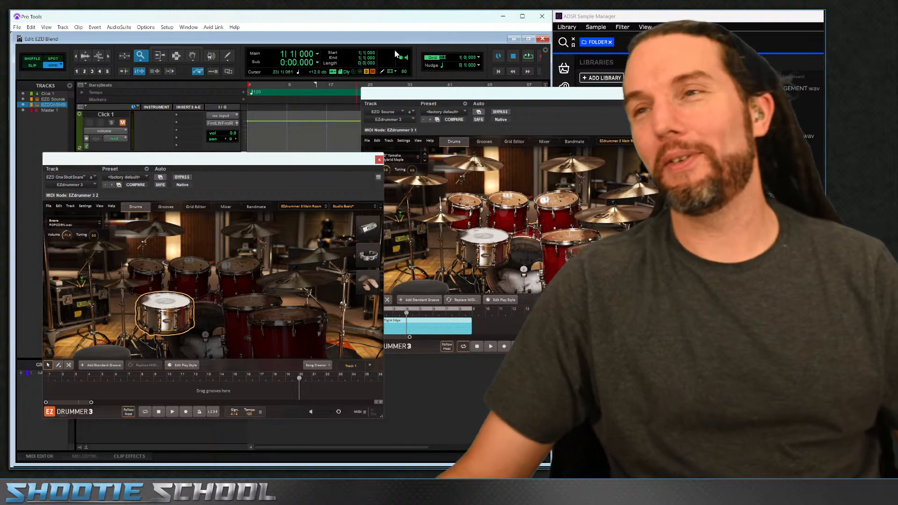
left_click(542, 16)
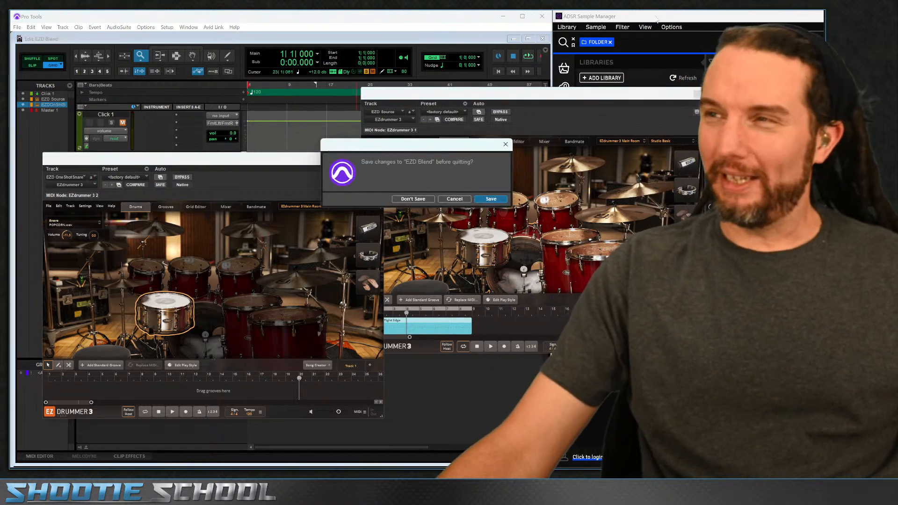
left_click(661, 18)
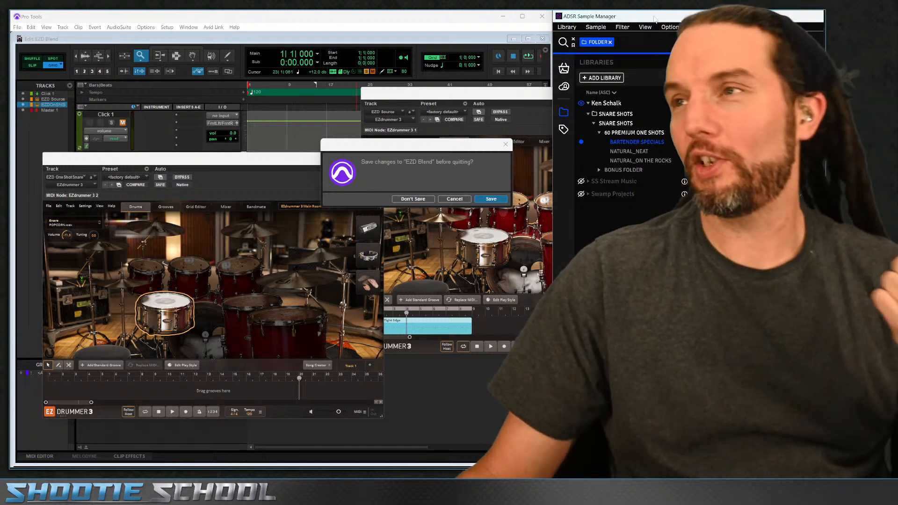
left_click(455, 199)
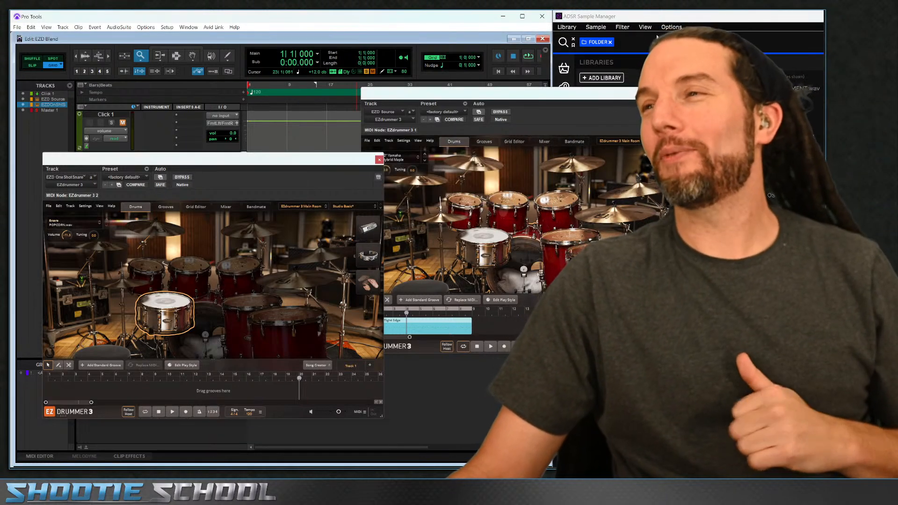
- Move aside and minimize the Sample Manager, then quit Pro Tools without saving the EZD Blend session
left_click_drag(811, 19, 503, 36)
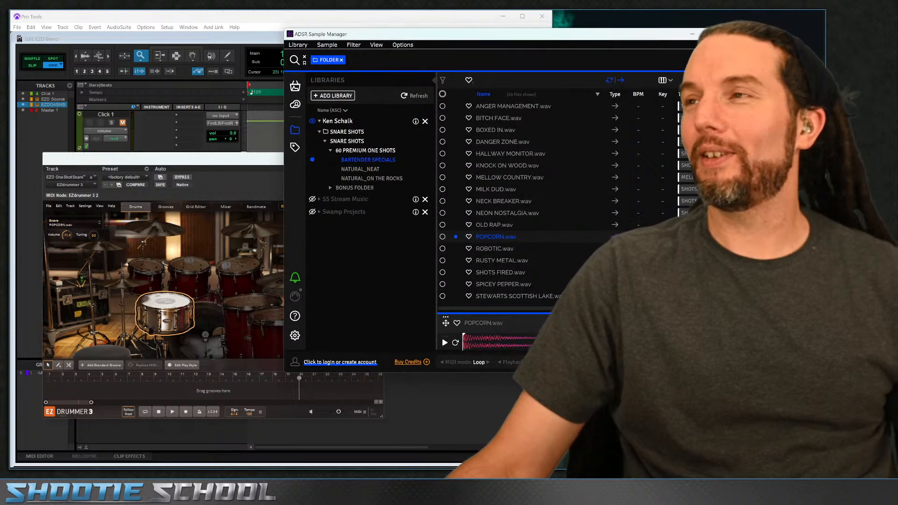
left_click(732, 34)
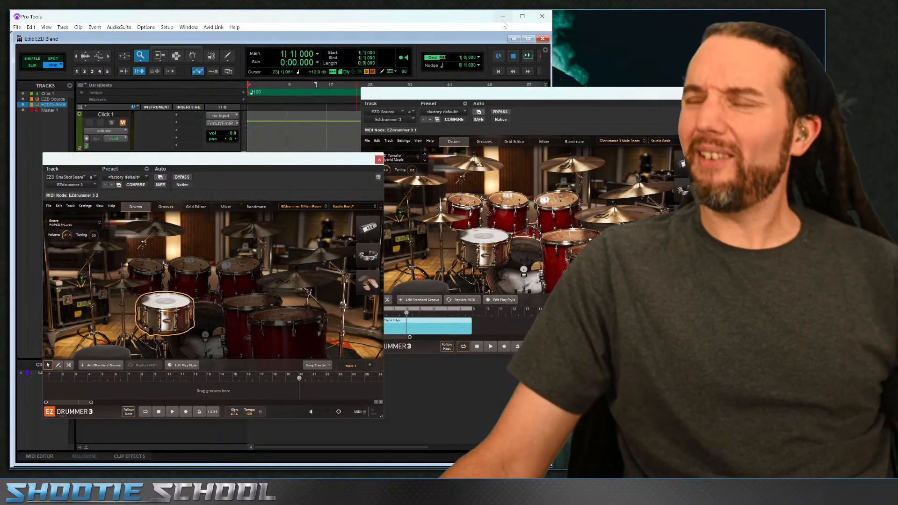
left_click(543, 17)
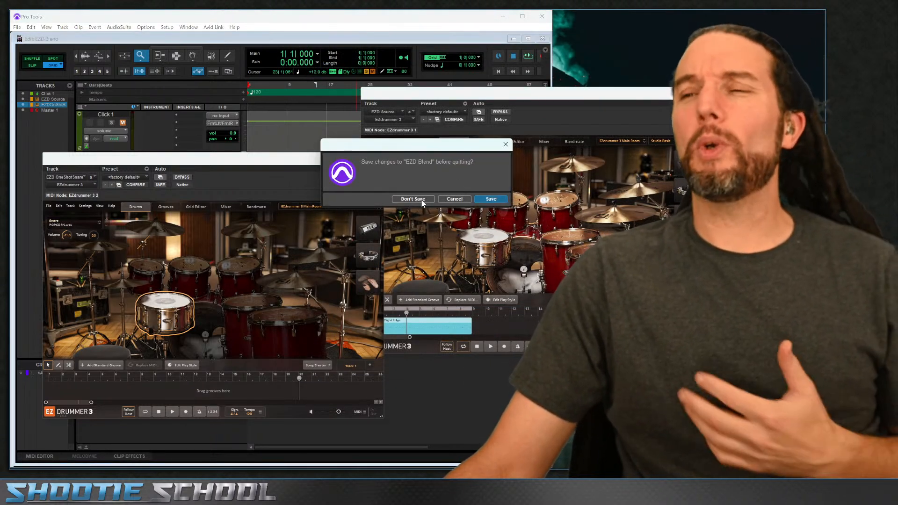
left_click(422, 200)
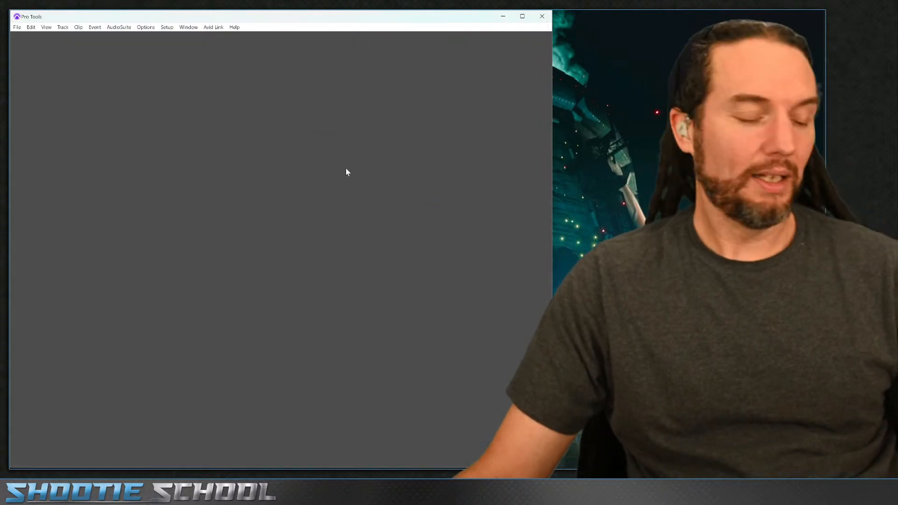
- Switch to the YouTube live chat in Firefox
key("alt+Tab")
key("alt+Tab")
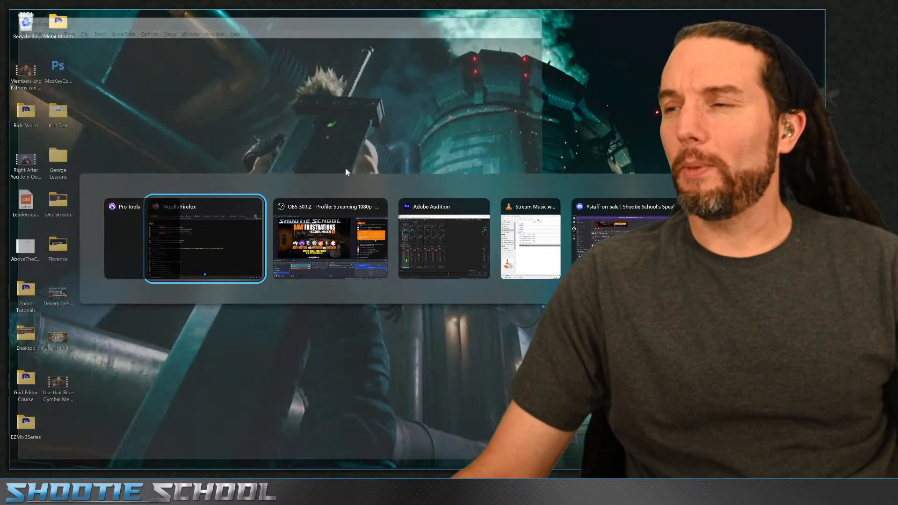
key("alt+Tab")
key("alt+Tab")
key("alt+Tab")
key("alt+Tab")
key("alt+Tab")
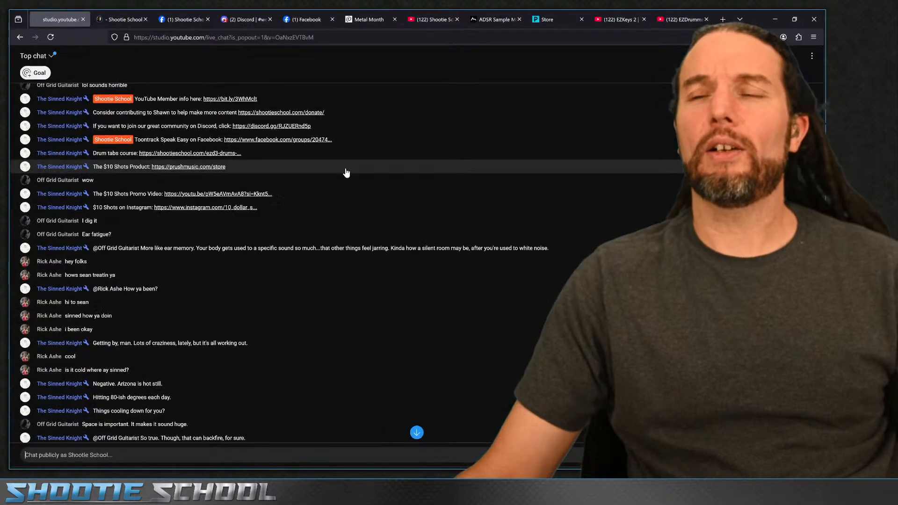
- Scroll through the live chat to read viewers' recent messages and questions
scroll(205, 309, "down", 2)
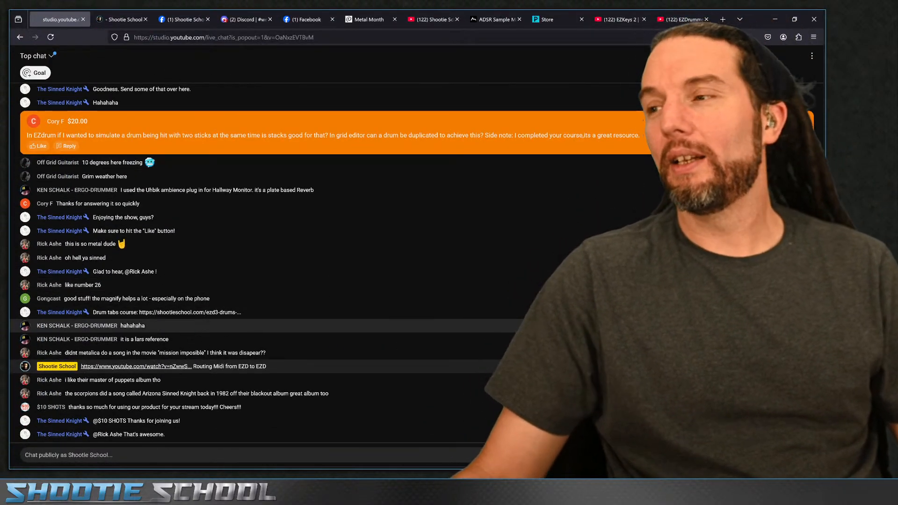
scroll(295, 255, "up", 10)
scroll(209, 266, "up", 6)
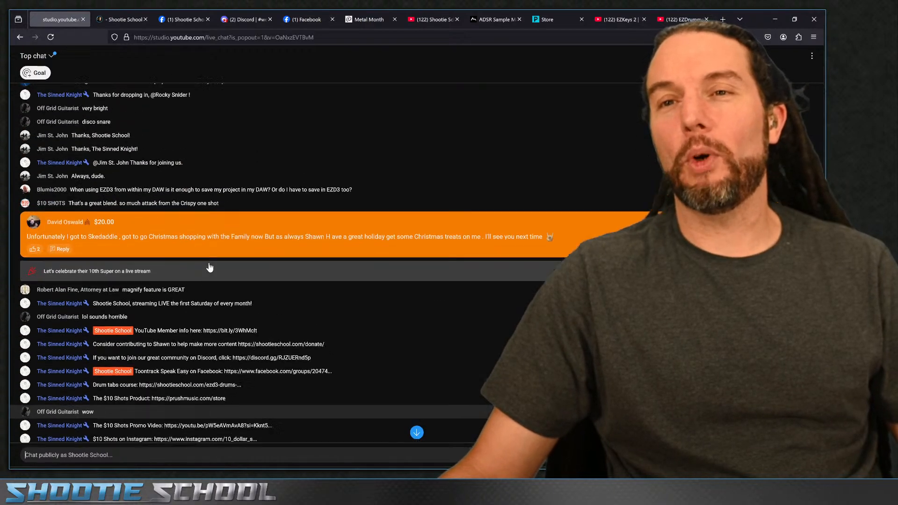
scroll(209, 267, "up", 5)
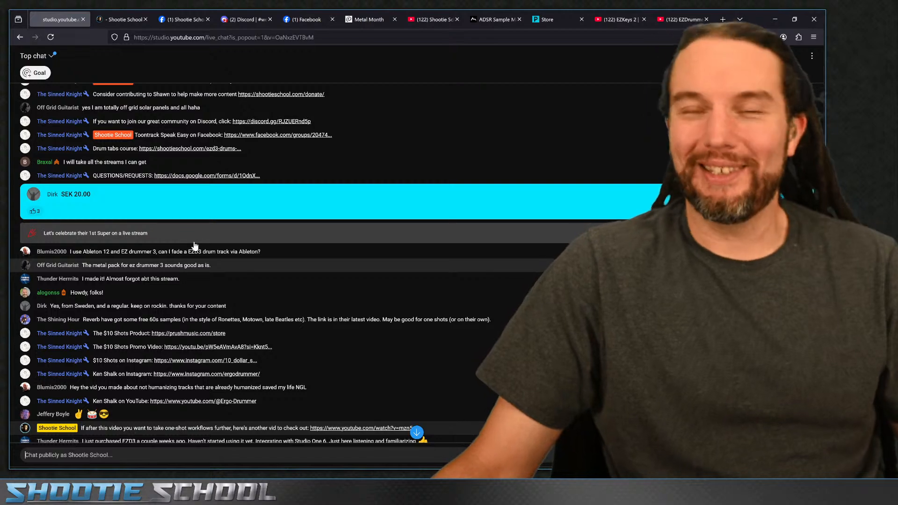
scroll(340, 284, "down", 5)
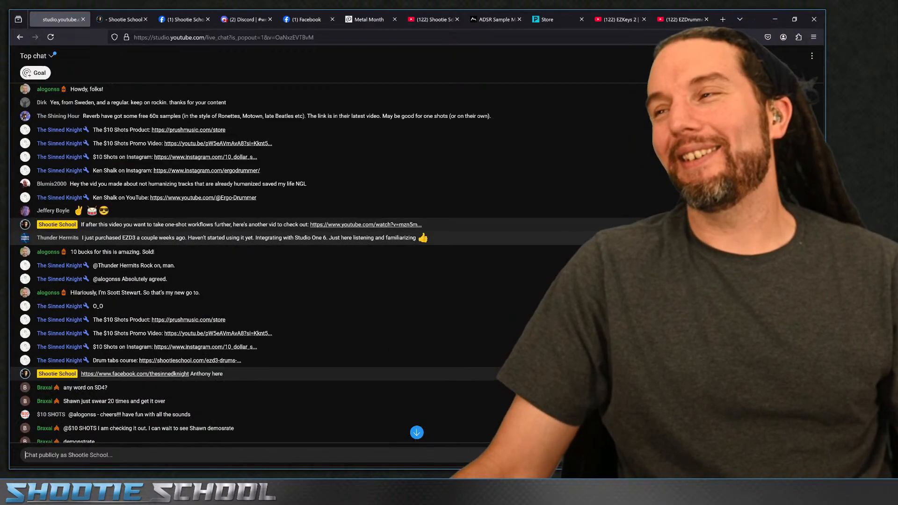
scroll(341, 238, "down", 8)
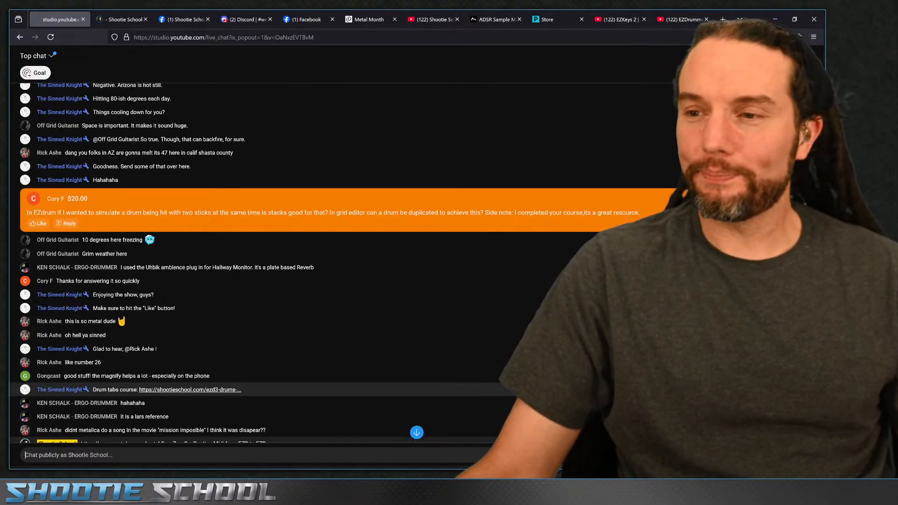
scroll(268, 269, "down", 3)
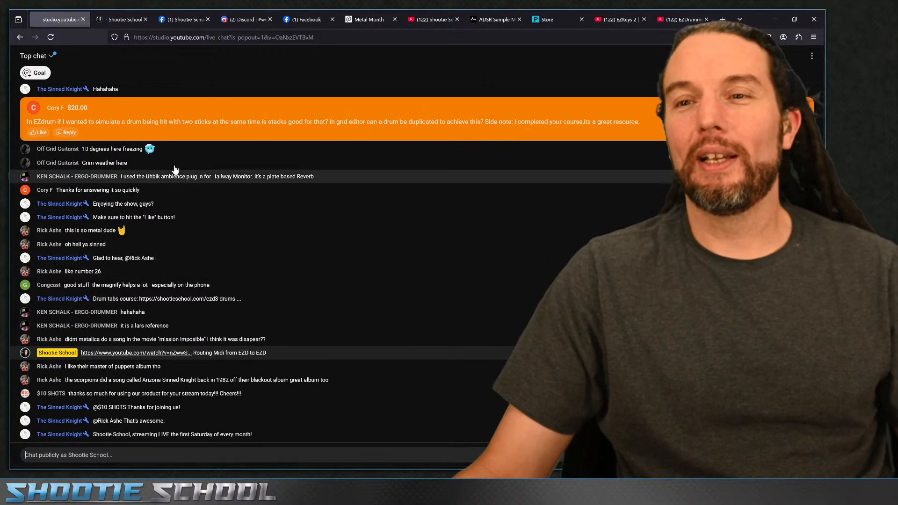